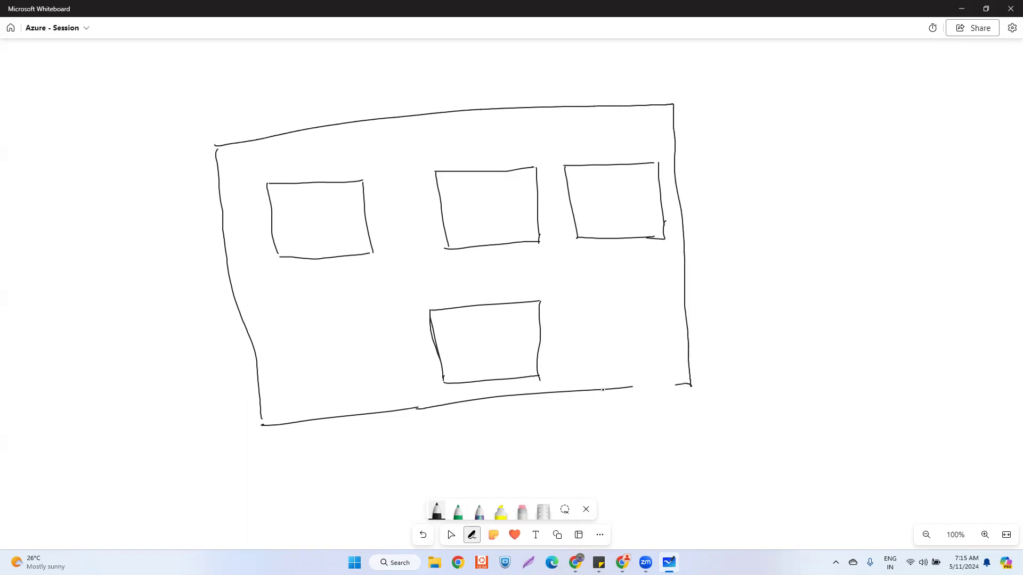
- Handwrite the label VNET above the large box's top-left corner
{"action": "mouse_move", "coordinate": [204, 108]}
{"action": "left_mouse_down"}
{"action": "mouse_move", "coordinate": [213, 122]}
{"action": "mouse_move", "coordinate": [220, 105]}
{"action": "left_mouse_up"}
{"action": "left_click_drag", "start_coordinate": [222, 121], "coordinate": [235, 107]}
{"action": "mouse_move", "coordinate": [244, 105]}
{"action": "left_mouse_down"}
{"action": "mouse_move", "coordinate": [244, 120]}
{"action": "mouse_move", "coordinate": [252, 111]}
{"action": "left_mouse_up"}
{"action": "left_click", "coordinate": [251, 112]}
{"action": "left_click_drag", "start_coordinate": [249, 108], "coordinate": [269, 96]}
{"action": "left_click_drag", "start_coordinate": [261, 100], "coordinate": [263, 111]}
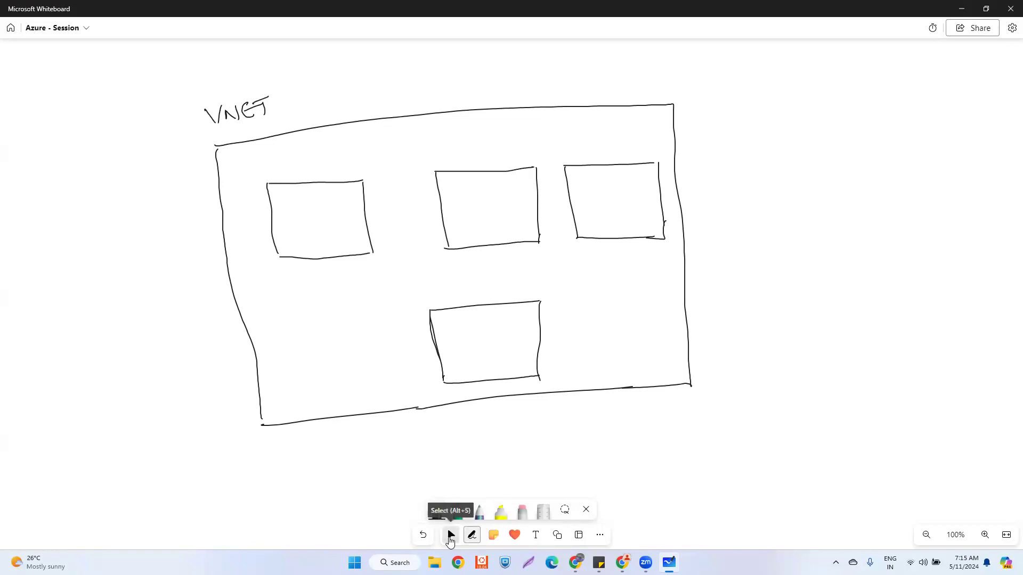
- Pan the canvas left with the Select tool, then resume inking with the pen
{"action": "left_click", "coordinate": [450, 537]}
{"action": "scroll", "coordinate": [584, 468], "scroll_direction": "right", "scroll_amount": 5}
{"action": "scroll", "coordinate": [575, 464], "scroll_direction": "right", "scroll_amount": 2}
{"action": "left_click", "coordinate": [471, 536]}
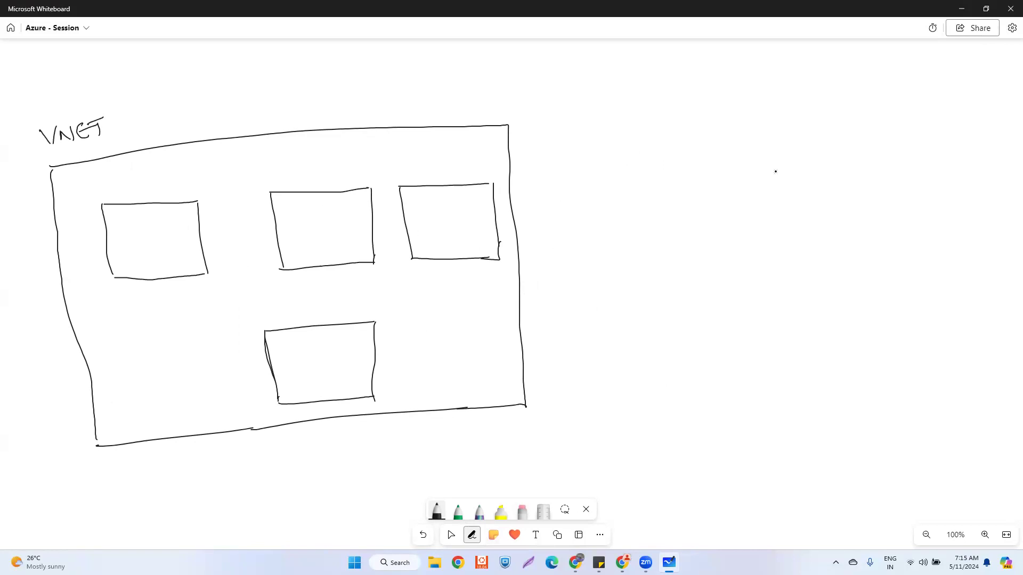
- Draw two stacked boxes on the right and enclose them in a larger outer box
{"action": "mouse_move", "coordinate": [769, 181]}
{"action": "left_mouse_down"}
{"action": "mouse_move", "coordinate": [780, 237]}
{"action": "mouse_move", "coordinate": [856, 170]}
{"action": "mouse_move", "coordinate": [865, 224]}
{"action": "left_mouse_up"}
{"action": "left_click_drag", "start_coordinate": [782, 237], "coordinate": [864, 224]}
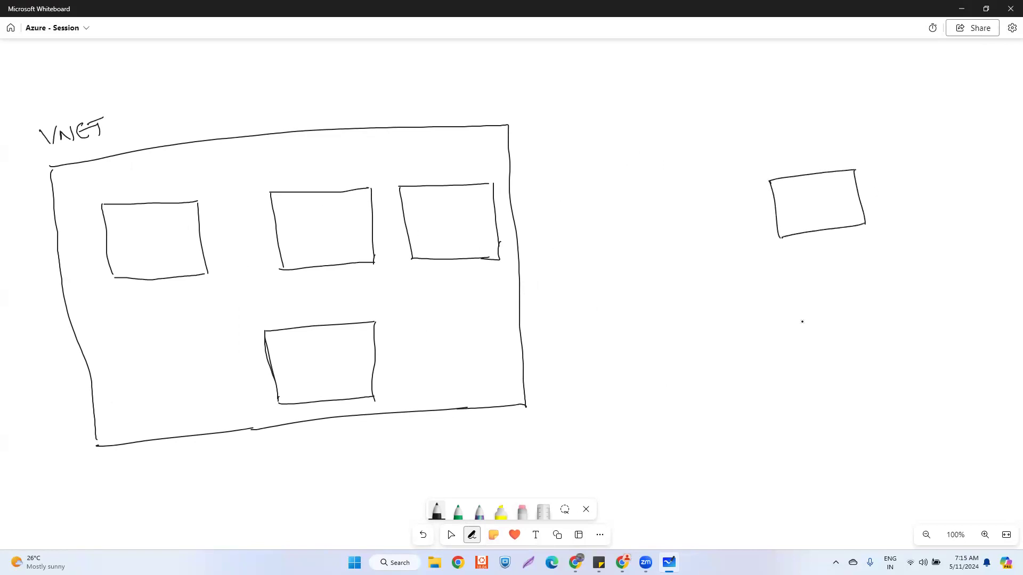
{"action": "mouse_move", "coordinate": [794, 277]}
{"action": "left_mouse_down"}
{"action": "mouse_move", "coordinate": [801, 324]}
{"action": "mouse_move", "coordinate": [872, 259]}
{"action": "mouse_move", "coordinate": [888, 327]}
{"action": "left_mouse_up"}
{"action": "mouse_move", "coordinate": [802, 323]}
{"action": "left_mouse_down"}
{"action": "mouse_move", "coordinate": [803, 342]}
{"action": "mouse_move", "coordinate": [888, 326]}
{"action": "left_mouse_up"}
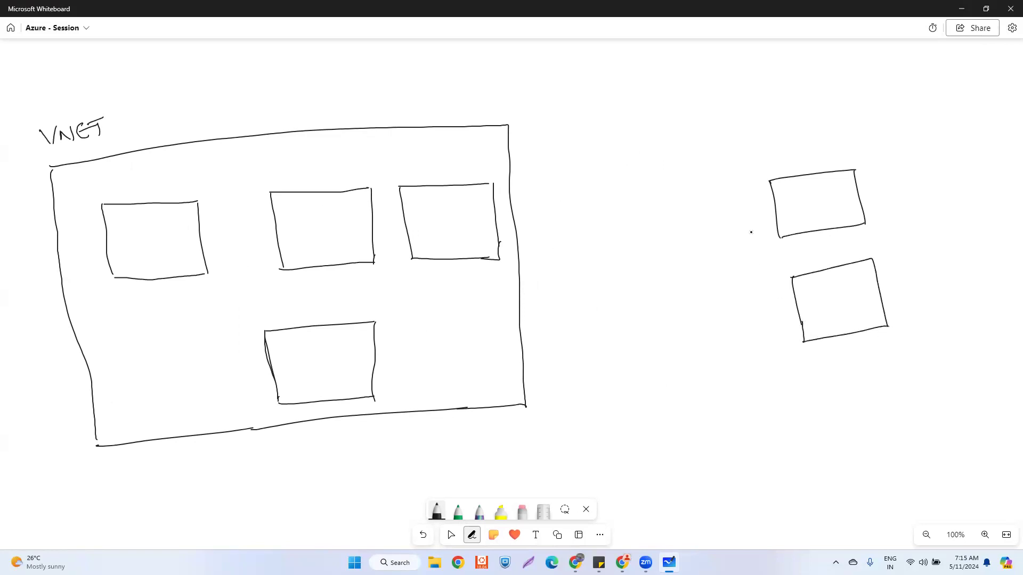
{"action": "mouse_move", "coordinate": [738, 166]}
{"action": "left_mouse_down"}
{"action": "mouse_move", "coordinate": [753, 366]}
{"action": "mouse_move", "coordinate": [935, 364]}
{"action": "left_mouse_up"}
{"action": "mouse_move", "coordinate": [740, 159]}
{"action": "left_mouse_down"}
{"action": "mouse_move", "coordinate": [913, 147]}
{"action": "mouse_move", "coordinate": [929, 369]}
{"action": "left_mouse_up"}
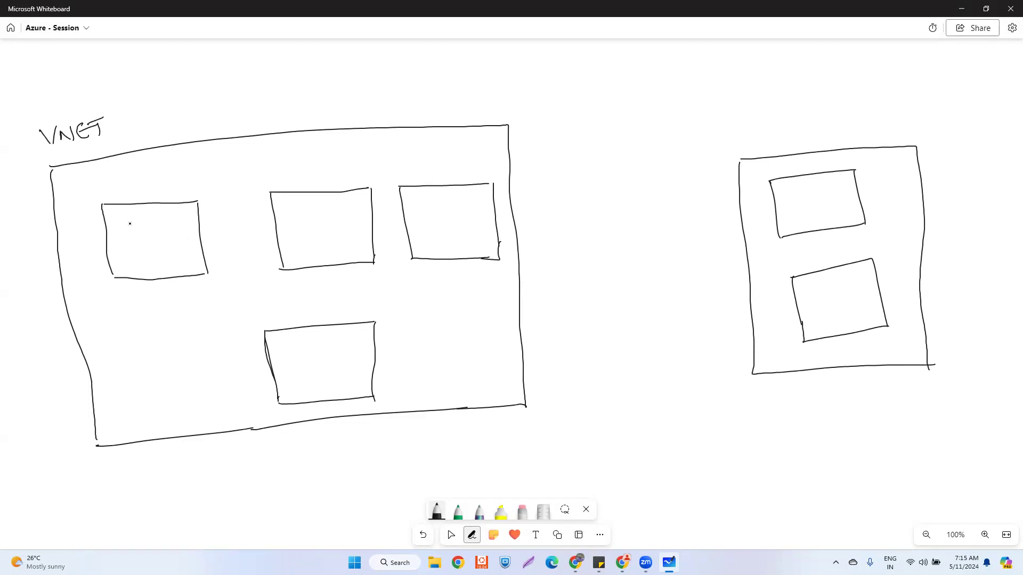
- Handwrite 'mgmt subnet' under the top-left box and 'Server subnet' under the top-middle box
{"action": "mouse_move", "coordinate": [115, 300]}
{"action": "left_mouse_down"}
{"action": "mouse_move", "coordinate": [119, 309]}
{"action": "mouse_move", "coordinate": [201, 303]}
{"action": "left_mouse_up"}
{"action": "left_click", "coordinate": [178, 294]}
{"action": "left_click_drag", "start_coordinate": [291, 288], "coordinate": [321, 286]}
{"action": "mouse_move", "coordinate": [337, 278]}
{"action": "left_mouse_down"}
{"action": "mouse_move", "coordinate": [330, 285]}
{"action": "mouse_move", "coordinate": [369, 275]}
{"action": "left_mouse_up"}
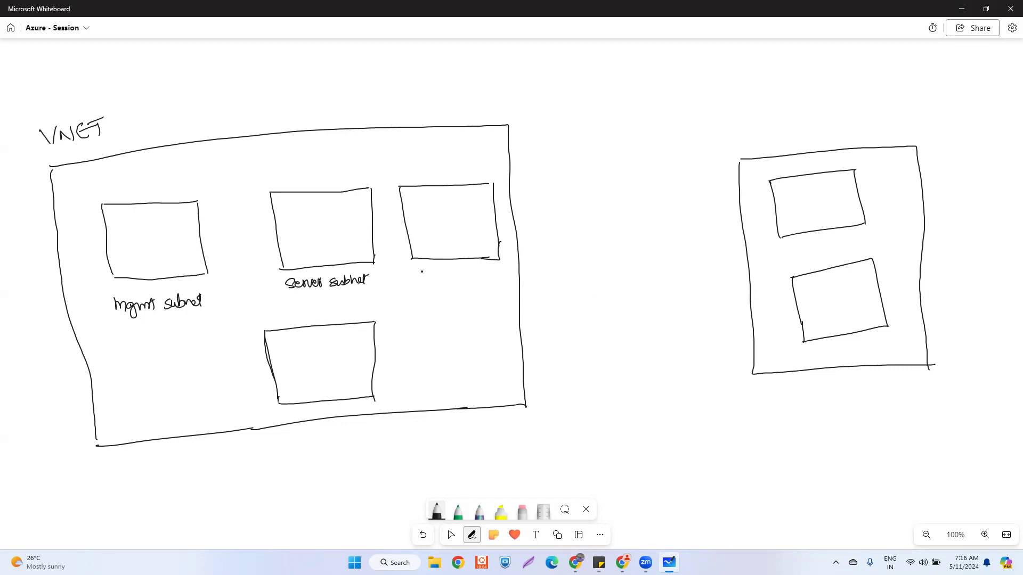
- Label the top-right box 'db subnet', underline db, and write 'Web Subnet' by the lower box
{"action": "mouse_move", "coordinate": [420, 272]}
{"action": "left_mouse_down"}
{"action": "mouse_move", "coordinate": [427, 281]}
{"action": "mouse_move", "coordinate": [488, 267]}
{"action": "left_mouse_up"}
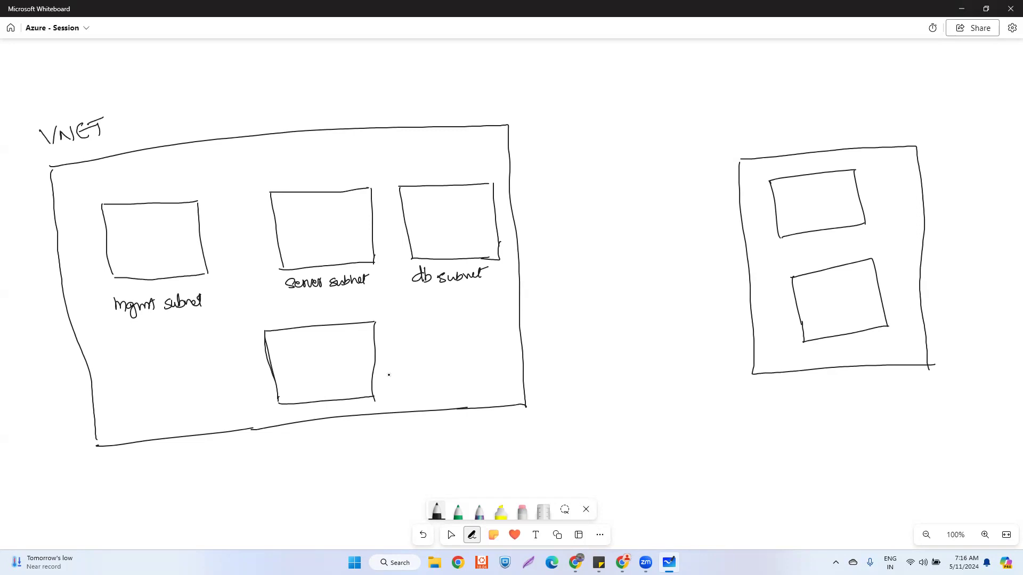
{"action": "left_click_drag", "start_coordinate": [383, 366], "coordinate": [389, 375]}
{"action": "left_click_drag", "start_coordinate": [416, 288], "coordinate": [428, 290]}
{"action": "mouse_move", "coordinate": [382, 367]}
{"action": "left_mouse_down"}
{"action": "mouse_move", "coordinate": [393, 378]}
{"action": "mouse_move", "coordinate": [401, 368]}
{"action": "mouse_move", "coordinate": [408, 376]}
{"action": "mouse_move", "coordinate": [468, 368]}
{"action": "left_mouse_up"}
{"action": "left_click_drag", "start_coordinate": [461, 364], "coordinate": [472, 362]}
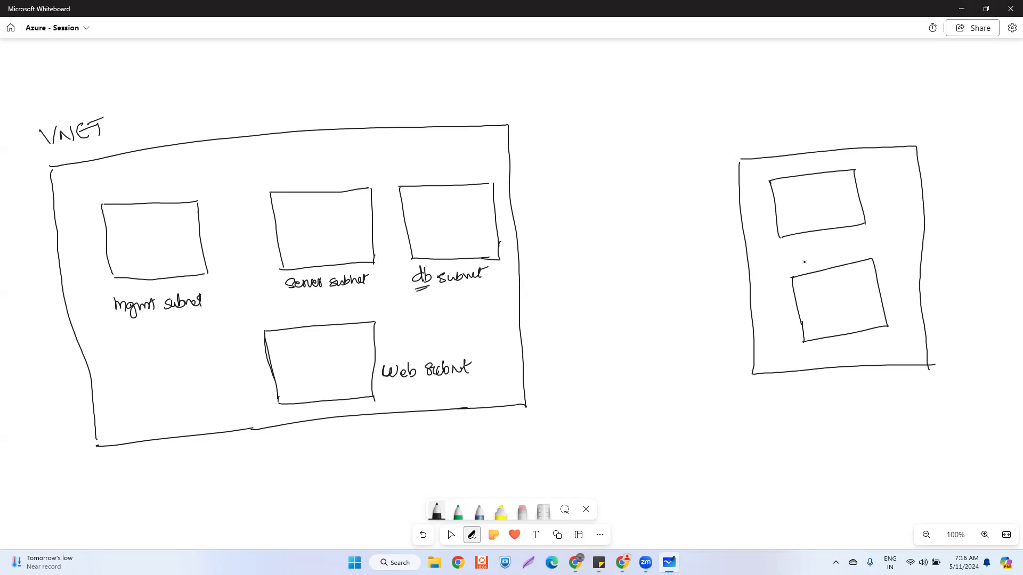
- Write 'mgmt subnet' under the right diagram's upper box
{"action": "mouse_move", "coordinate": [794, 241]}
{"action": "left_mouse_down"}
{"action": "mouse_move", "coordinate": [821, 249]}
{"action": "mouse_move", "coordinate": [814, 256]}
{"action": "left_mouse_up"}
{"action": "left_click_drag", "start_coordinate": [823, 249], "coordinate": [894, 232]}
{"action": "left_click", "coordinate": [871, 240]}
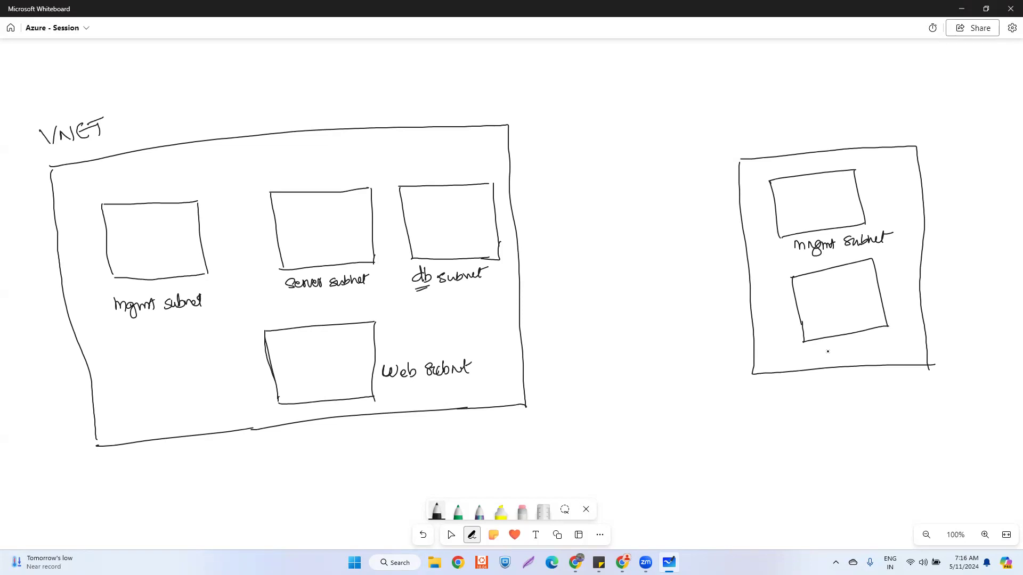
- Label the right lower box 'db subnet' and title the networks VNET 1 and VNET 2
{"action": "left_click_drag", "start_coordinate": [830, 354], "coordinate": [895, 347]}
{"action": "left_click_drag", "start_coordinate": [116, 116], "coordinate": [119, 132]}
{"action": "left_click_drag", "start_coordinate": [739, 132], "coordinate": [777, 144]}
{"action": "left_click_drag", "start_coordinate": [768, 138], "coordinate": [790, 129]}
{"action": "left_click", "coordinate": [795, 135]}
{"action": "left_click", "coordinate": [796, 142]}
{"action": "mouse_move", "coordinate": [783, 131]}
{"action": "left_mouse_down"}
{"action": "mouse_move", "coordinate": [783, 143]}
{"action": "mouse_move", "coordinate": [810, 143]}
{"action": "left_mouse_up"}
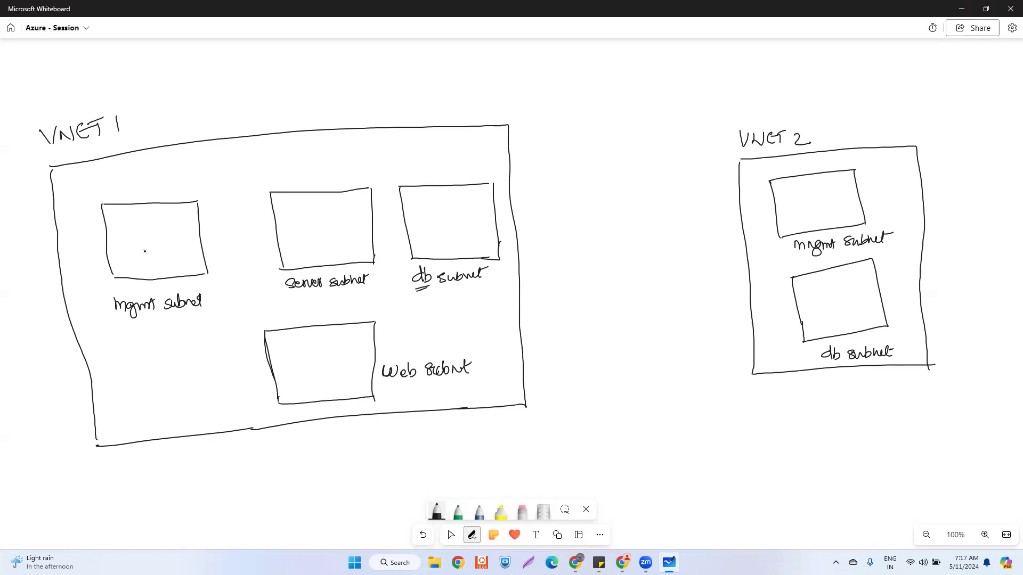
- Sketch a VM with a stand and NIC bracket in each network's mgmt subnet
{"action": "mouse_move", "coordinate": [129, 221]}
{"action": "left_mouse_down"}
{"action": "mouse_move", "coordinate": [133, 252]}
{"action": "mouse_move", "coordinate": [164, 215]}
{"action": "mouse_move", "coordinate": [162, 266]}
{"action": "left_mouse_up"}
{"action": "left_click_drag", "start_coordinate": [804, 186], "coordinate": [803, 209]}
{"action": "mouse_move", "coordinate": [802, 186]}
{"action": "left_mouse_down"}
{"action": "mouse_move", "coordinate": [822, 184]}
{"action": "mouse_move", "coordinate": [824, 208]}
{"action": "left_mouse_up"}
{"action": "mouse_move", "coordinate": [800, 206]}
{"action": "left_mouse_down"}
{"action": "mouse_move", "coordinate": [824, 205]}
{"action": "mouse_move", "coordinate": [809, 218]}
{"action": "left_mouse_up"}
{"action": "mouse_move", "coordinate": [814, 207]}
{"action": "left_mouse_down"}
{"action": "mouse_move", "coordinate": [818, 217]}
{"action": "mouse_move", "coordinate": [831, 187]}
{"action": "mouse_move", "coordinate": [824, 203]}
{"action": "mouse_move", "coordinate": [842, 194]}
{"action": "left_mouse_up"}
{"action": "left_click_drag", "start_coordinate": [845, 194], "coordinate": [851, 202]}
{"action": "left_click_drag", "start_coordinate": [165, 228], "coordinate": [165, 239]}
{"action": "left_click_drag", "start_coordinate": [176, 238], "coordinate": [184, 231]}
{"action": "left_click", "coordinate": [185, 229]}
{"action": "left_click_drag", "start_coordinate": [185, 232], "coordinate": [195, 235]}
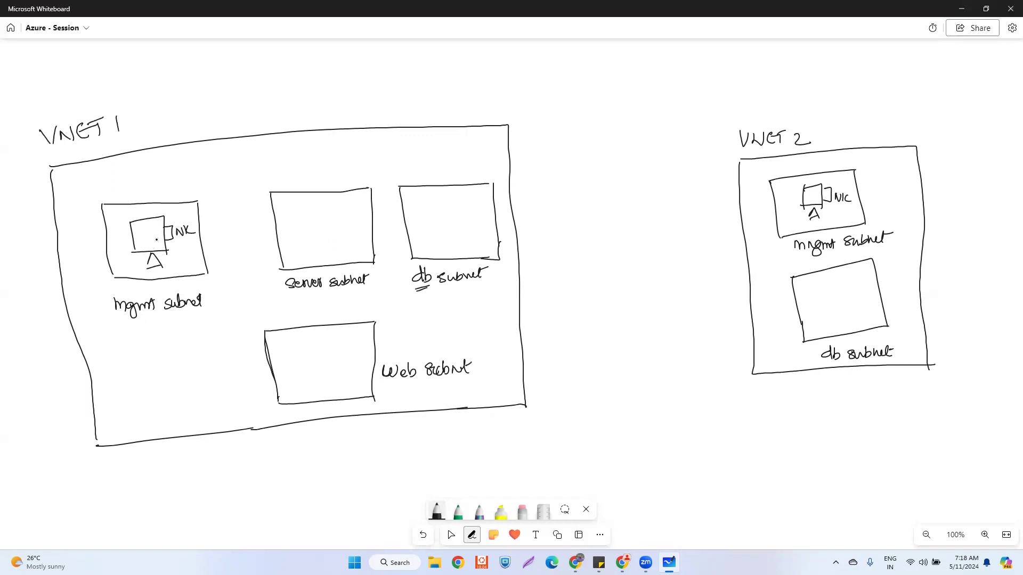
- Letter the VNET 1 VM 'A' and the VNET 2 VM 'B'
{"action": "left_click_drag", "start_coordinate": [144, 231], "coordinate": [147, 238]}
{"action": "left_click_drag", "start_coordinate": [809, 202], "coordinate": [816, 194]}
{"action": "left_click_drag", "start_coordinate": [810, 191], "coordinate": [810, 202]}
- Add a boxed Public IP left of VNET 1, noting ports 22 (SSH) and 3389 (RDP)
{"action": "mouse_move", "coordinate": [10, 294]}
{"action": "left_mouse_down"}
{"action": "mouse_move", "coordinate": [12, 309]}
{"action": "mouse_move", "coordinate": [14, 297]}
{"action": "mouse_move", "coordinate": [24, 304]}
{"action": "mouse_move", "coordinate": [52, 286]}
{"action": "mouse_move", "coordinate": [16, 321]}
{"action": "mouse_move", "coordinate": [39, 277]}
{"action": "mouse_move", "coordinate": [59, 301]}
{"action": "mouse_move", "coordinate": [20, 321]}
{"action": "left_mouse_up"}
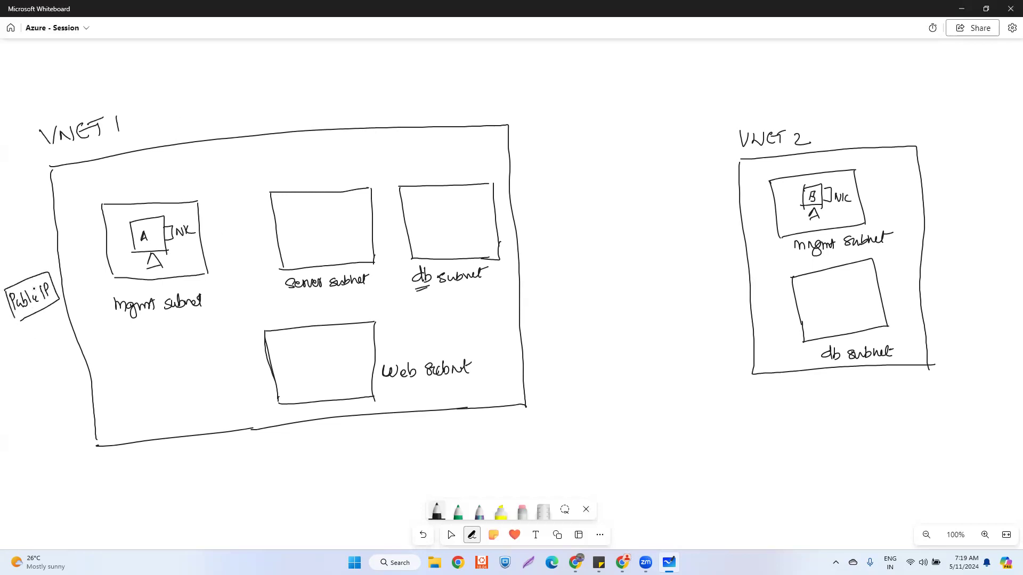
{"action": "mouse_move", "coordinate": [24, 278]}
{"action": "left_mouse_down"}
{"action": "mouse_move", "coordinate": [22, 260]}
{"action": "mouse_move", "coordinate": [132, 238]}
{"action": "mouse_move", "coordinate": [122, 246]}
{"action": "left_mouse_up"}
{"action": "left_click_drag", "start_coordinate": [34, 315], "coordinate": [38, 353]}
{"action": "mouse_move", "coordinate": [9, 346]}
{"action": "left_mouse_down"}
{"action": "mouse_move", "coordinate": [24, 348]}
{"action": "mouse_move", "coordinate": [12, 365]}
{"action": "mouse_move", "coordinate": [56, 333]}
{"action": "mouse_move", "coordinate": [41, 365]}
{"action": "left_mouse_up"}
{"action": "left_click", "coordinate": [33, 349]}
{"action": "left_click", "coordinate": [59, 323]}
{"action": "left_click", "coordinate": [53, 343]}
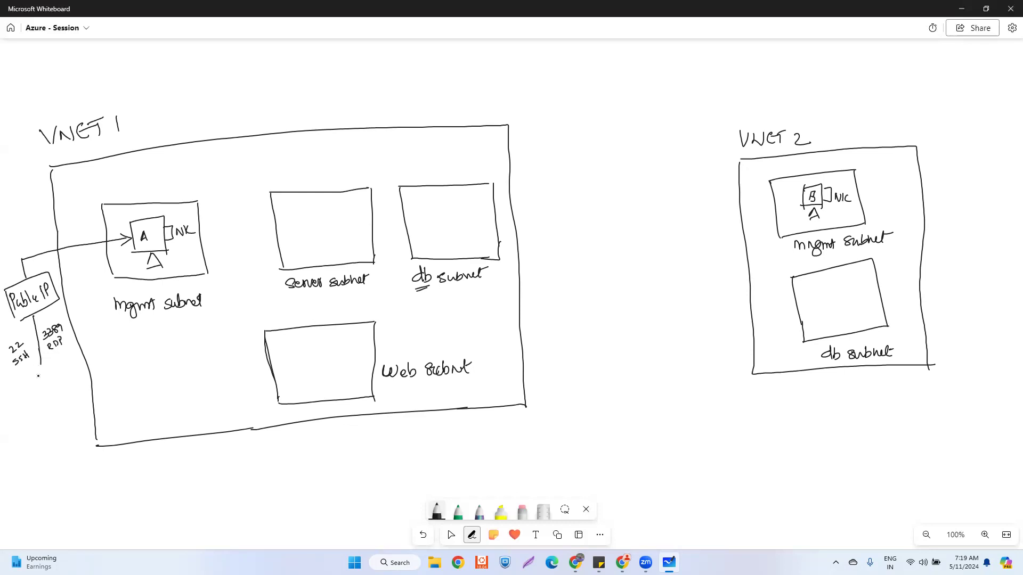
{"action": "mouse_move", "coordinate": [27, 370]}
{"action": "left_mouse_down"}
{"action": "mouse_move", "coordinate": [56, 380]}
{"action": "mouse_move", "coordinate": [26, 372]}
{"action": "mouse_move", "coordinate": [43, 393]}
{"action": "mouse_move", "coordinate": [60, 382]}
{"action": "mouse_move", "coordinate": [19, 404]}
{"action": "mouse_move", "coordinate": [30, 395]}
{"action": "left_mouse_up"}
{"action": "mouse_move", "coordinate": [12, 314]}
{"action": "left_mouse_down"}
{"action": "mouse_move", "coordinate": [16, 325]}
{"action": "mouse_move", "coordinate": [29, 318]}
{"action": "left_mouse_up"}
- Sketch pairs of server shapes in VNET 1's server, web and db subnets
{"action": "mouse_move", "coordinate": [288, 234]}
{"action": "left_mouse_down"}
{"action": "mouse_move", "coordinate": [302, 212]}
{"action": "mouse_move", "coordinate": [309, 233]}
{"action": "mouse_move", "coordinate": [290, 233]}
{"action": "left_mouse_up"}
{"action": "mouse_move", "coordinate": [335, 209]}
{"action": "left_mouse_down"}
{"action": "mouse_move", "coordinate": [335, 232]}
{"action": "mouse_move", "coordinate": [354, 231]}
{"action": "left_mouse_up"}
{"action": "left_click_drag", "start_coordinate": [291, 346], "coordinate": [290, 374]}
{"action": "mouse_move", "coordinate": [291, 347]}
{"action": "left_mouse_down"}
{"action": "mouse_move", "coordinate": [303, 349]}
{"action": "mouse_move", "coordinate": [289, 374]}
{"action": "left_mouse_up"}
{"action": "left_click_drag", "start_coordinate": [334, 349], "coordinate": [354, 348]}
{"action": "left_click_drag", "start_coordinate": [337, 350], "coordinate": [338, 371]}
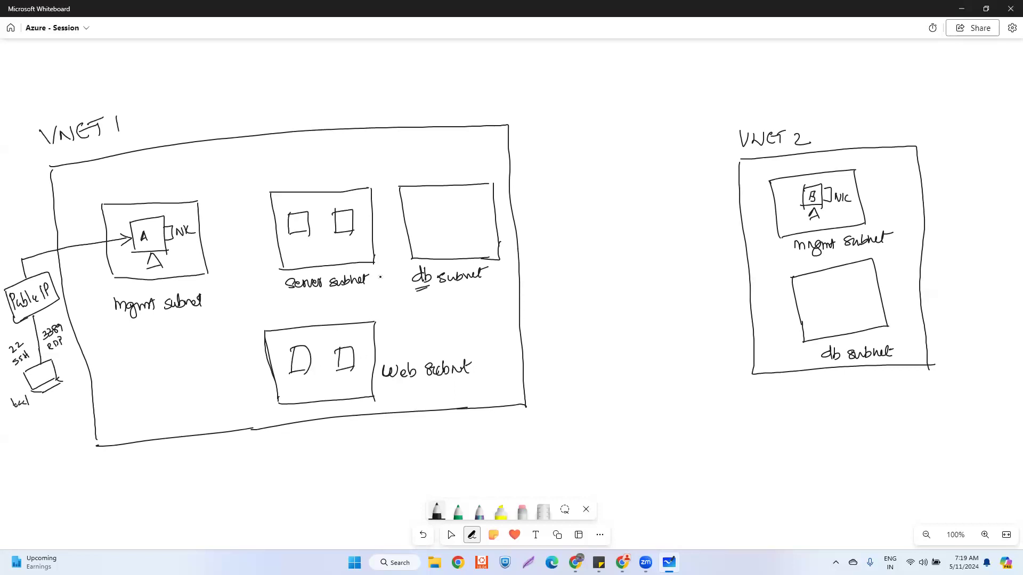
{"action": "mouse_move", "coordinate": [418, 209]}
{"action": "left_mouse_down"}
{"action": "mouse_move", "coordinate": [417, 232]}
{"action": "mouse_move", "coordinate": [472, 229]}
{"action": "left_mouse_up"}
- Link box A to a boxed 'Private IP' label with arrows to the server and db machines
{"action": "mouse_move", "coordinate": [155, 218]}
{"action": "left_mouse_down"}
{"action": "mouse_move", "coordinate": [155, 179]}
{"action": "mouse_move", "coordinate": [310, 169]}
{"action": "left_mouse_up"}
{"action": "mouse_move", "coordinate": [314, 170]}
{"action": "left_mouse_down"}
{"action": "mouse_move", "coordinate": [262, 178]}
{"action": "mouse_move", "coordinate": [304, 154]}
{"action": "mouse_move", "coordinate": [326, 176]}
{"action": "left_mouse_up"}
{"action": "mouse_move", "coordinate": [262, 179]}
{"action": "left_mouse_down"}
{"action": "mouse_move", "coordinate": [337, 166]}
{"action": "mouse_move", "coordinate": [333, 183]}
{"action": "mouse_move", "coordinate": [301, 184]}
{"action": "mouse_move", "coordinate": [293, 209]}
{"action": "left_mouse_up"}
{"action": "mouse_move", "coordinate": [293, 209]}
{"action": "left_mouse_down"}
{"action": "mouse_move", "coordinate": [300, 200]}
{"action": "mouse_move", "coordinate": [349, 209]}
{"action": "left_mouse_up"}
{"action": "mouse_move", "coordinate": [349, 210]}
{"action": "left_mouse_down"}
{"action": "mouse_move", "coordinate": [378, 181]}
{"action": "mouse_move", "coordinate": [419, 206]}
{"action": "left_mouse_up"}
{"action": "mouse_move", "coordinate": [419, 207]}
{"action": "left_mouse_down"}
{"action": "mouse_move", "coordinate": [469, 179]}
{"action": "mouse_move", "coordinate": [464, 204]}
{"action": "left_mouse_up"}
{"action": "left_click_drag", "start_coordinate": [457, 196], "coordinate": [464, 205]}
{"action": "left_click_drag", "start_coordinate": [464, 206], "coordinate": [470, 195]}
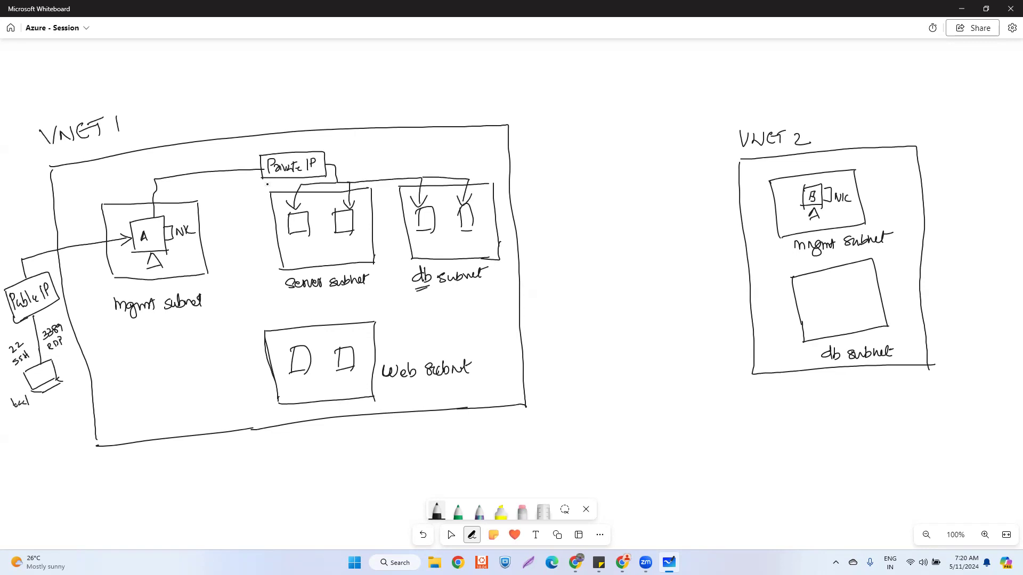
- Arrow the Private IP line into the web subnet machines and draw two machines in VNET 2's db subnet
{"action": "mouse_move", "coordinate": [267, 182]}
{"action": "left_mouse_down"}
{"action": "mouse_move", "coordinate": [252, 213]}
{"action": "mouse_move", "coordinate": [261, 298]}
{"action": "mouse_move", "coordinate": [308, 303]}
{"action": "mouse_move", "coordinate": [297, 341]}
{"action": "mouse_move", "coordinate": [318, 318]}
{"action": "mouse_move", "coordinate": [342, 316]}
{"action": "left_mouse_up"}
{"action": "left_click_drag", "start_coordinate": [342, 316], "coordinate": [343, 342]}
{"action": "left_click_drag", "start_coordinate": [335, 333], "coordinate": [343, 343]}
{"action": "left_click_drag", "start_coordinate": [343, 343], "coordinate": [350, 331]}
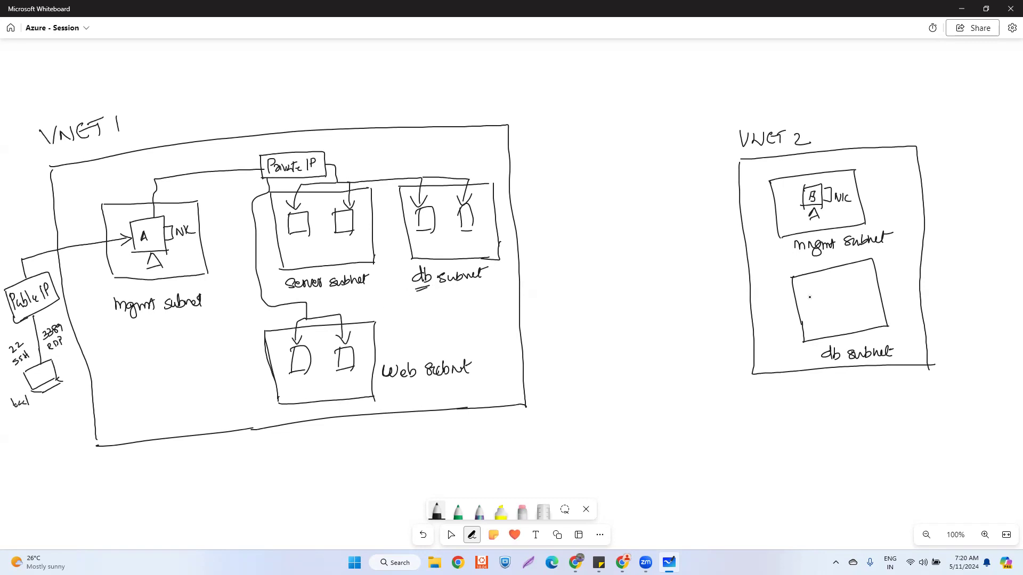
{"action": "mouse_move", "coordinate": [806, 292]}
{"action": "left_mouse_down"}
{"action": "mouse_move", "coordinate": [806, 316]}
{"action": "mouse_move", "coordinate": [822, 309]}
{"action": "left_mouse_up"}
{"action": "mouse_move", "coordinate": [814, 316]}
{"action": "left_mouse_down"}
{"action": "mouse_move", "coordinate": [855, 307]}
{"action": "mouse_move", "coordinate": [823, 316]}
{"action": "left_mouse_up"}
- Write and box 'Private IP' in VNET 2, and touch up the Public IP and NIC strokes
{"action": "mouse_move", "coordinate": [875, 185]}
{"action": "left_mouse_down"}
{"action": "mouse_move", "coordinate": [875, 195]}
{"action": "mouse_move", "coordinate": [880, 181]}
{"action": "mouse_move", "coordinate": [880, 195]}
{"action": "mouse_move", "coordinate": [912, 195]}
{"action": "mouse_move", "coordinate": [893, 215]}
{"action": "left_mouse_up"}
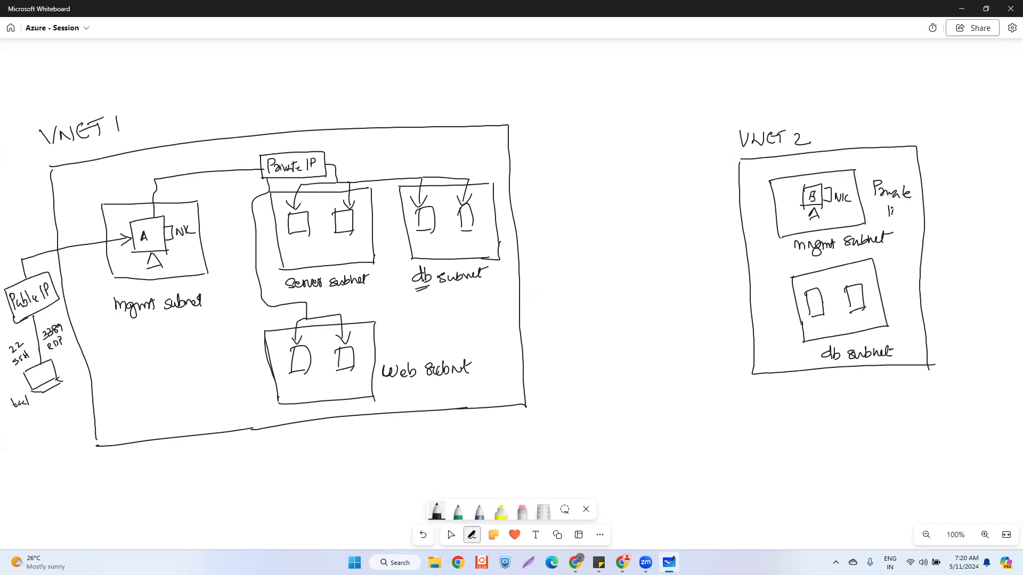
{"action": "mouse_move", "coordinate": [873, 176]}
{"action": "left_mouse_down"}
{"action": "mouse_move", "coordinate": [874, 218]}
{"action": "mouse_move", "coordinate": [908, 174]}
{"action": "mouse_move", "coordinate": [912, 209]}
{"action": "mouse_move", "coordinate": [875, 219]}
{"action": "mouse_move", "coordinate": [869, 193]}
{"action": "mouse_move", "coordinate": [893, 251]}
{"action": "mouse_move", "coordinate": [892, 275]}
{"action": "mouse_move", "coordinate": [863, 283]}
{"action": "mouse_move", "coordinate": [899, 276]}
{"action": "mouse_move", "coordinate": [865, 288]}
{"action": "mouse_move", "coordinate": [882, 270]}
{"action": "mouse_move", "coordinate": [814, 276]}
{"action": "mouse_move", "coordinate": [809, 287]}
{"action": "mouse_move", "coordinate": [819, 283]}
{"action": "left_mouse_up"}
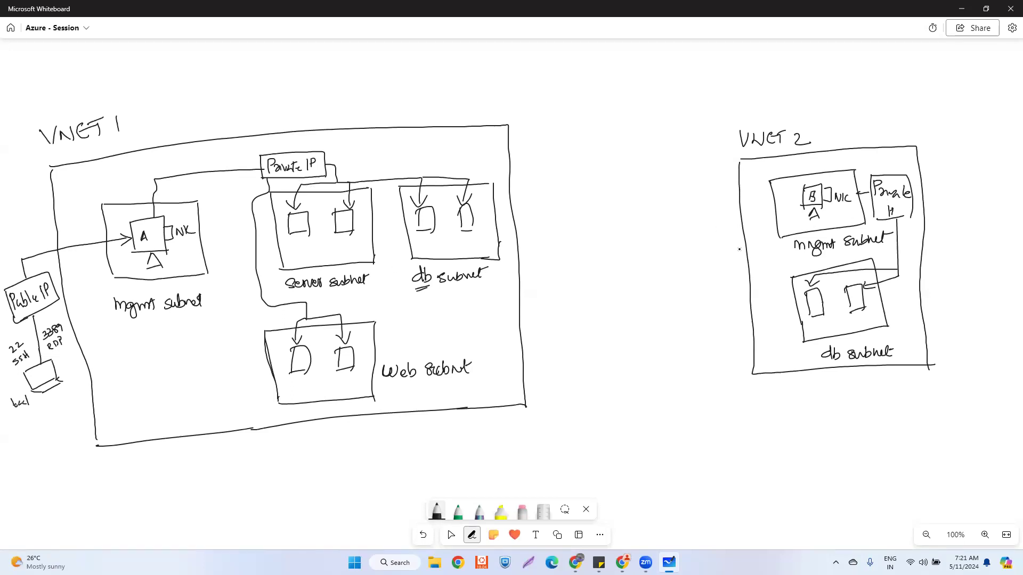
{"action": "left_click_drag", "start_coordinate": [48, 290], "coordinate": [54, 286]}
{"action": "left_click_drag", "start_coordinate": [171, 237], "coordinate": [166, 241]}
{"action": "left_click_drag", "start_coordinate": [22, 319], "coordinate": [30, 316]}
- Write and underline 'VNET PEERING' and draw opposing arrowed lines between VNET 1 and VNET 2
{"action": "mouse_move", "coordinate": [566, 211]}
{"action": "left_mouse_down"}
{"action": "mouse_move", "coordinate": [570, 221]}
{"action": "mouse_move", "coordinate": [593, 209]}
{"action": "mouse_move", "coordinate": [608, 225]}
{"action": "mouse_move", "coordinate": [612, 210]}
{"action": "mouse_move", "coordinate": [631, 225]}
{"action": "mouse_move", "coordinate": [645, 215]}
{"action": "mouse_move", "coordinate": [646, 225]}
{"action": "mouse_move", "coordinate": [667, 223]}
{"action": "mouse_move", "coordinate": [688, 205]}
{"action": "mouse_move", "coordinate": [703, 214]}
{"action": "left_mouse_up"}
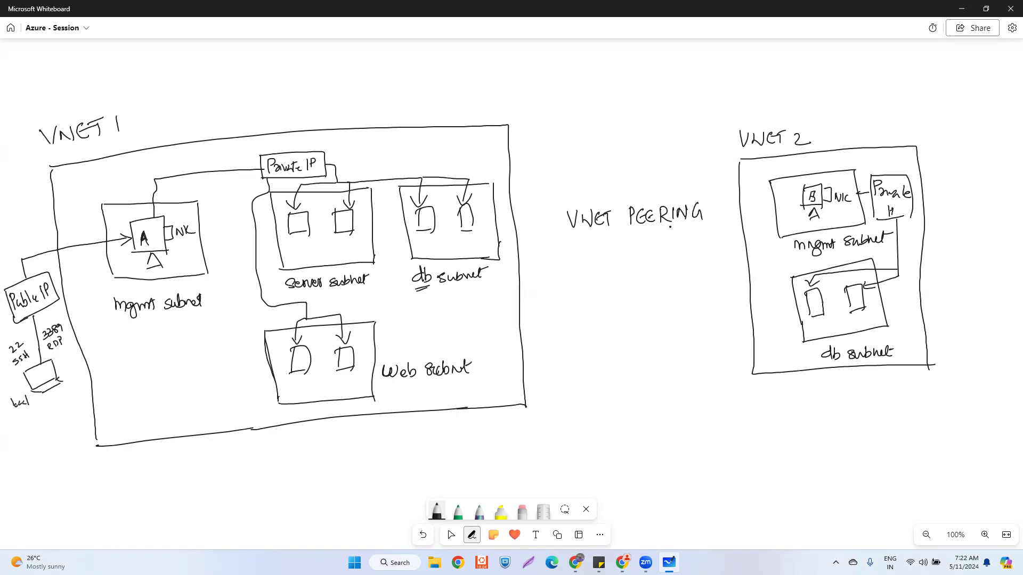
{"action": "left_click_drag", "start_coordinate": [599, 239], "coordinate": [653, 237]}
{"action": "mouse_move", "coordinate": [521, 260]}
{"action": "left_mouse_down"}
{"action": "mouse_move", "coordinate": [747, 249]}
{"action": "mouse_move", "coordinate": [737, 262]}
{"action": "left_mouse_up"}
{"action": "left_click_drag", "start_coordinate": [520, 291], "coordinate": [750, 281]}
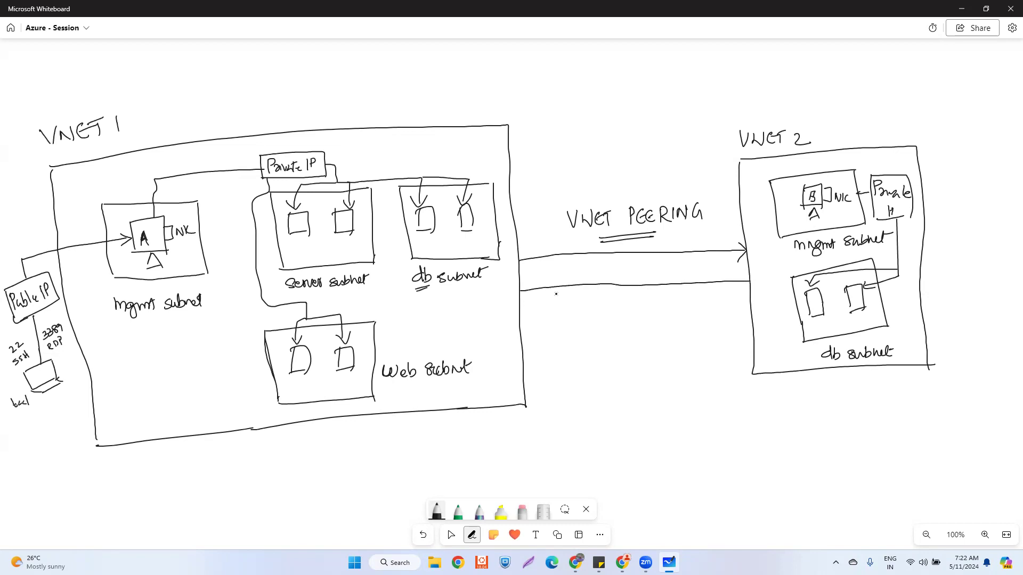
{"action": "mouse_move", "coordinate": [525, 284]}
{"action": "left_mouse_down"}
{"action": "mouse_move", "coordinate": [517, 290]}
{"action": "mouse_move", "coordinate": [531, 301]}
{"action": "left_mouse_up"}
{"action": "left_click_drag", "start_coordinate": [165, 250], "coordinate": [162, 258]}
- Switch the pen's ink colour to red from its toolbar palette
{"action": "left_click", "coordinate": [436, 511]}
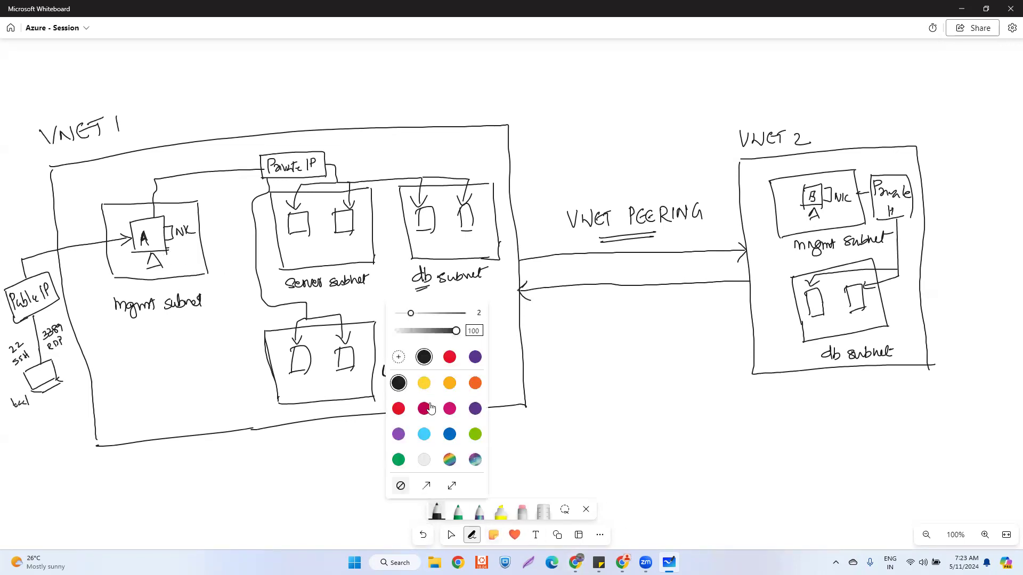
{"action": "left_click", "coordinate": [399, 409]}
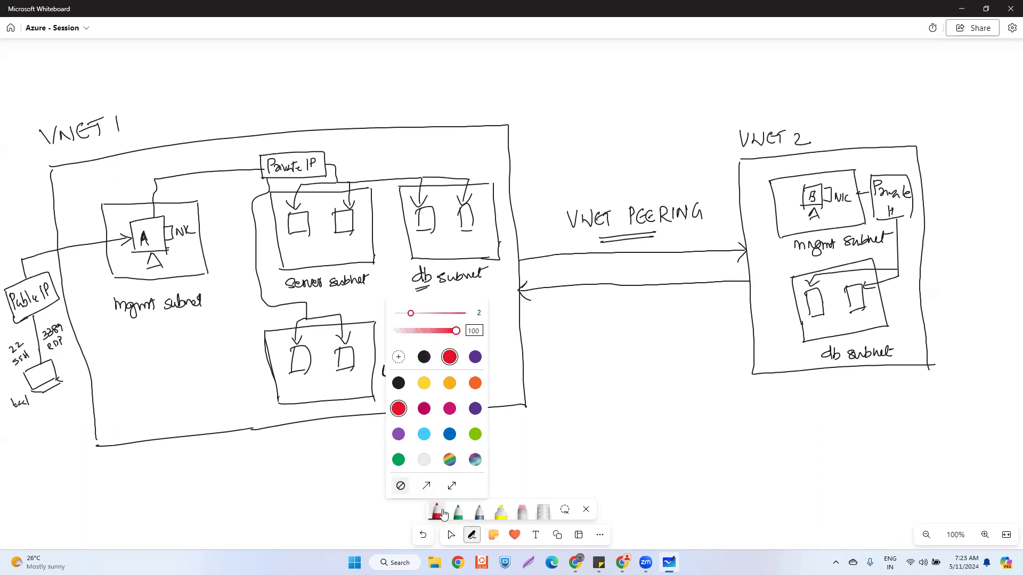
{"action": "left_click", "coordinate": [436, 511]}
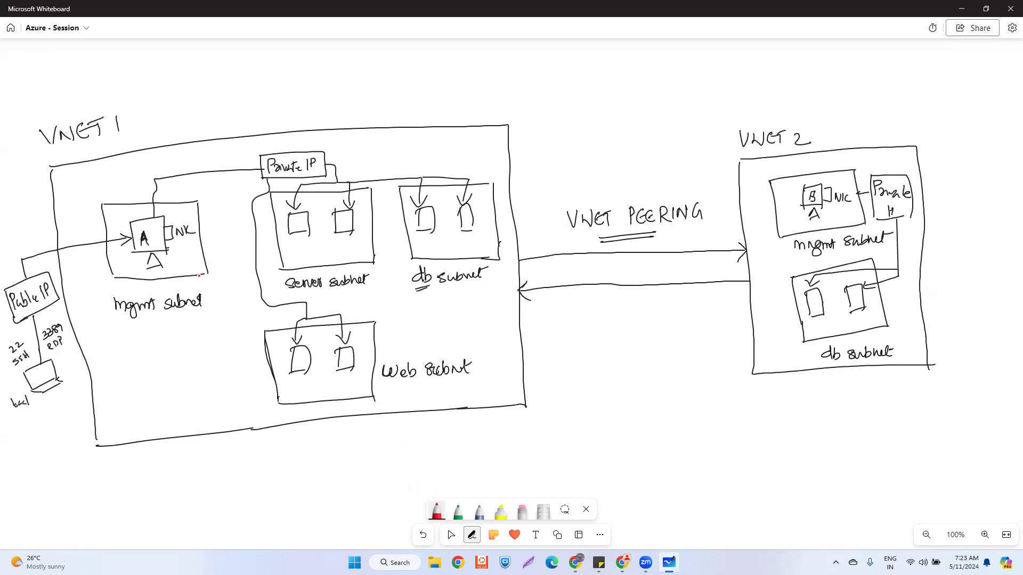
- Trace a red line from box A along the peering link into VNET 2, labelled 'Private IP'
{"action": "mouse_move", "coordinate": [167, 247]}
{"action": "left_mouse_down"}
{"action": "mouse_move", "coordinate": [214, 243]}
{"action": "mouse_move", "coordinate": [245, 413]}
{"action": "mouse_move", "coordinate": [486, 399]}
{"action": "mouse_move", "coordinate": [512, 280]}
{"action": "mouse_move", "coordinate": [644, 267]}
{"action": "mouse_move", "coordinate": [788, 272]}
{"action": "mouse_move", "coordinate": [775, 266]}
{"action": "mouse_move", "coordinate": [807, 223]}
{"action": "mouse_move", "coordinate": [805, 236]}
{"action": "left_mouse_up"}
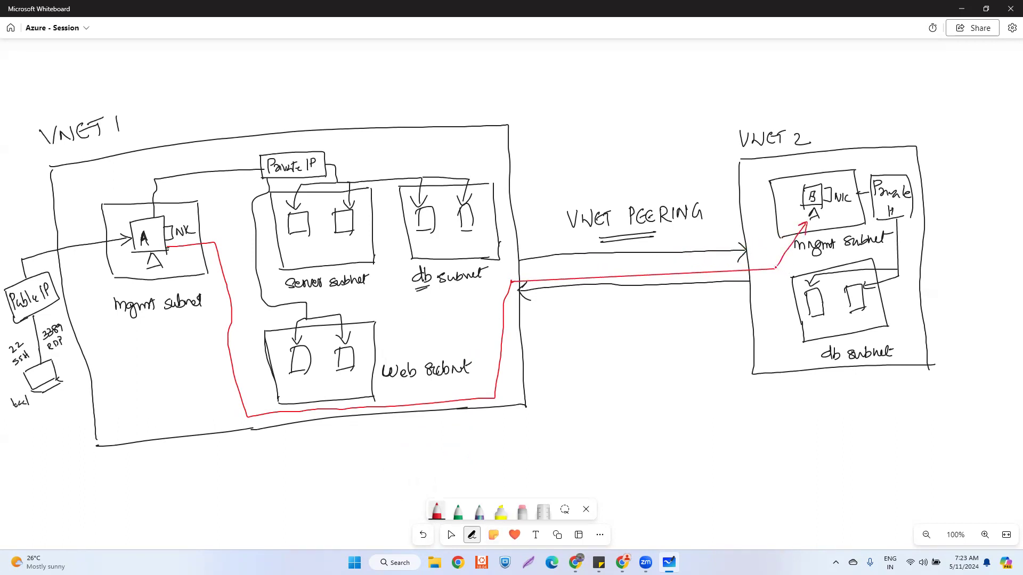
{"action": "left_click_drag", "start_coordinate": [776, 269], "coordinate": [801, 277]}
{"action": "left_click_drag", "start_coordinate": [801, 278], "coordinate": [789, 284]}
{"action": "left_click_drag", "start_coordinate": [637, 264], "coordinate": [694, 264]}
- Tick boxes A and B in red and begin an outline down VNET 1's left side
{"action": "left_click_drag", "start_coordinate": [145, 248], "coordinate": [160, 242]}
{"action": "left_click_drag", "start_coordinate": [811, 205], "coordinate": [820, 200]}
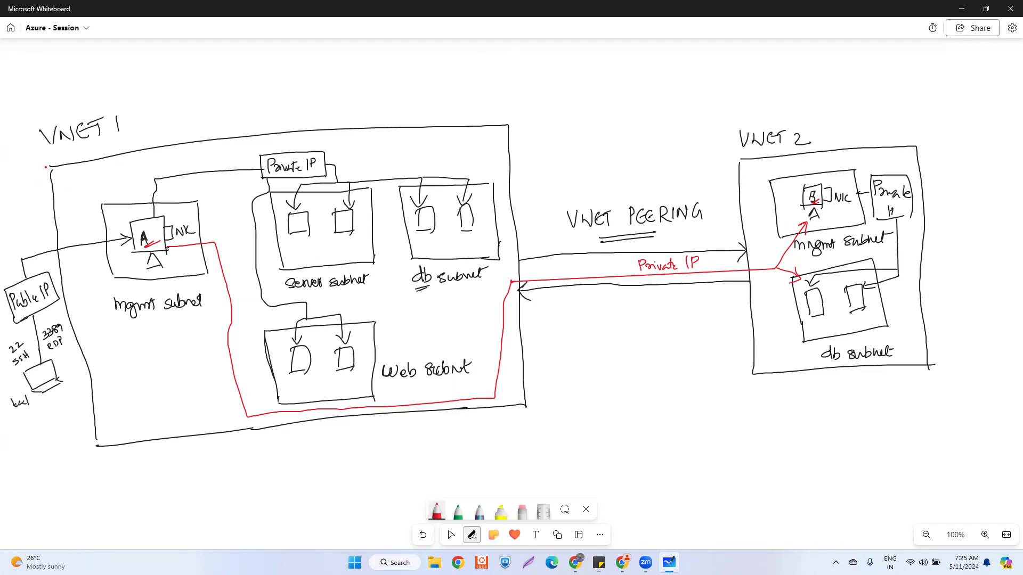
{"action": "left_click_drag", "start_coordinate": [30, 120], "coordinate": [31, 128]}
{"action": "left_click_drag", "start_coordinate": [37, 164], "coordinate": [41, 177]}
{"action": "left_click_drag", "start_coordinate": [49, 196], "coordinate": [50, 202]}
{"action": "left_click_drag", "start_coordinate": [54, 212], "coordinate": [55, 220]}
- Carry the red outline beneath both VNETs, around VNET 2, and close it over VNET 1
{"action": "left_click_drag", "start_coordinate": [89, 376], "coordinate": [91, 385]}
{"action": "left_click_drag", "start_coordinate": [94, 402], "coordinate": [105, 426]}
{"action": "mouse_move", "coordinate": [113, 454]}
{"action": "left_mouse_down"}
{"action": "mouse_move", "coordinate": [118, 468]}
{"action": "mouse_move", "coordinate": [167, 471]}
{"action": "left_mouse_up"}
{"action": "left_click_drag", "start_coordinate": [187, 463], "coordinate": [283, 452]}
{"action": "left_click_drag", "start_coordinate": [309, 443], "coordinate": [729, 392]}
{"action": "mouse_move", "coordinate": [801, 387]}
{"action": "left_mouse_down"}
{"action": "mouse_move", "coordinate": [978, 352]}
{"action": "mouse_move", "coordinate": [974, 203]}
{"action": "mouse_move", "coordinate": [927, 77]}
{"action": "mouse_move", "coordinate": [679, 91]}
{"action": "left_mouse_up"}
{"action": "mouse_move", "coordinate": [573, 104]}
{"action": "left_mouse_down"}
{"action": "mouse_move", "coordinate": [362, 137]}
{"action": "mouse_move", "coordinate": [42, 164]}
{"action": "left_mouse_up"}
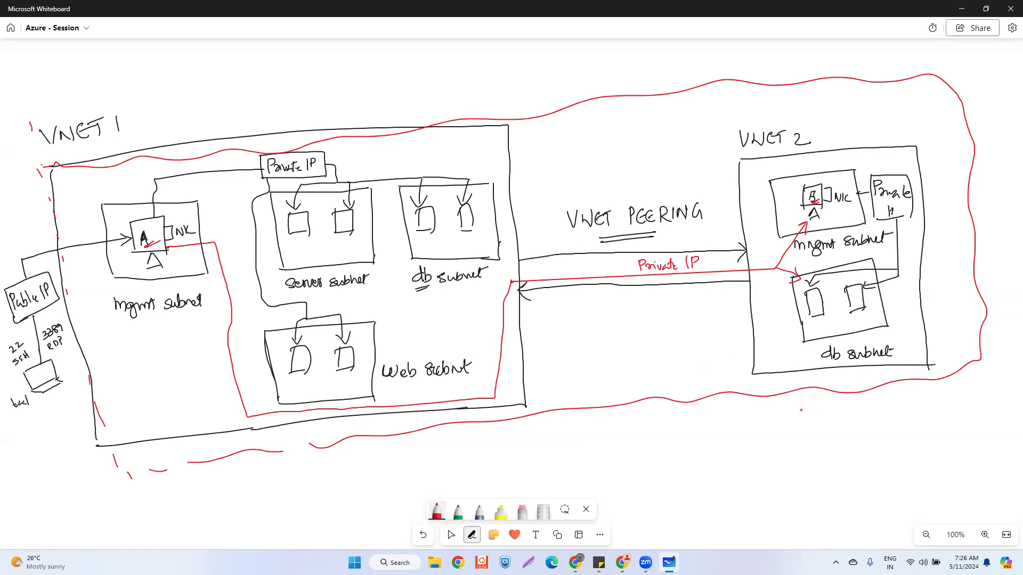
- Handwrite 'Hub & Spoke' in red below the VNET 2 outline
{"action": "mouse_move", "coordinate": [808, 398]}
{"action": "left_mouse_down"}
{"action": "mouse_move", "coordinate": [809, 413]}
{"action": "mouse_move", "coordinate": [823, 413]}
{"action": "left_mouse_up"}
{"action": "mouse_move", "coordinate": [826, 397]}
{"action": "left_mouse_down"}
{"action": "mouse_move", "coordinate": [827, 413]}
{"action": "mouse_move", "coordinate": [853, 411]}
{"action": "mouse_move", "coordinate": [843, 418]}
{"action": "left_mouse_up"}
{"action": "mouse_move", "coordinate": [877, 393]}
{"action": "left_mouse_down"}
{"action": "mouse_move", "coordinate": [868, 409]}
{"action": "mouse_move", "coordinate": [894, 408]}
{"action": "left_mouse_up"}
{"action": "left_click", "coordinate": [892, 394]}
{"action": "left_click_drag", "start_coordinate": [900, 396], "coordinate": [904, 407]}
{"action": "left_click_drag", "start_coordinate": [907, 404], "coordinate": [916, 403]}
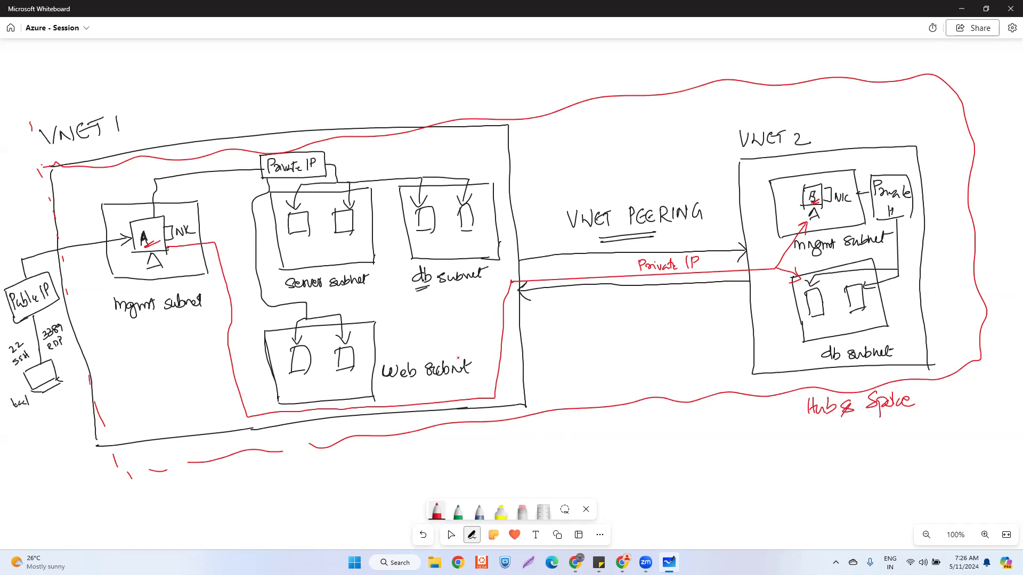
- Write 'Hub' in red above the VNET 1 box
{"action": "mouse_move", "coordinate": [321, 102]}
{"action": "left_mouse_down"}
{"action": "mouse_move", "coordinate": [324, 120]}
{"action": "mouse_move", "coordinate": [331, 110]}
{"action": "left_mouse_up"}
{"action": "mouse_move", "coordinate": [329, 100]}
{"action": "left_mouse_down"}
{"action": "mouse_move", "coordinate": [331, 119]}
{"action": "mouse_move", "coordinate": [345, 115]}
{"action": "left_mouse_up"}
{"action": "left_click_drag", "start_coordinate": [349, 98], "coordinate": [358, 113]}
- Erase the red 'Hub' label above VNET 1 with the eraser
{"action": "left_click", "coordinate": [523, 512]}
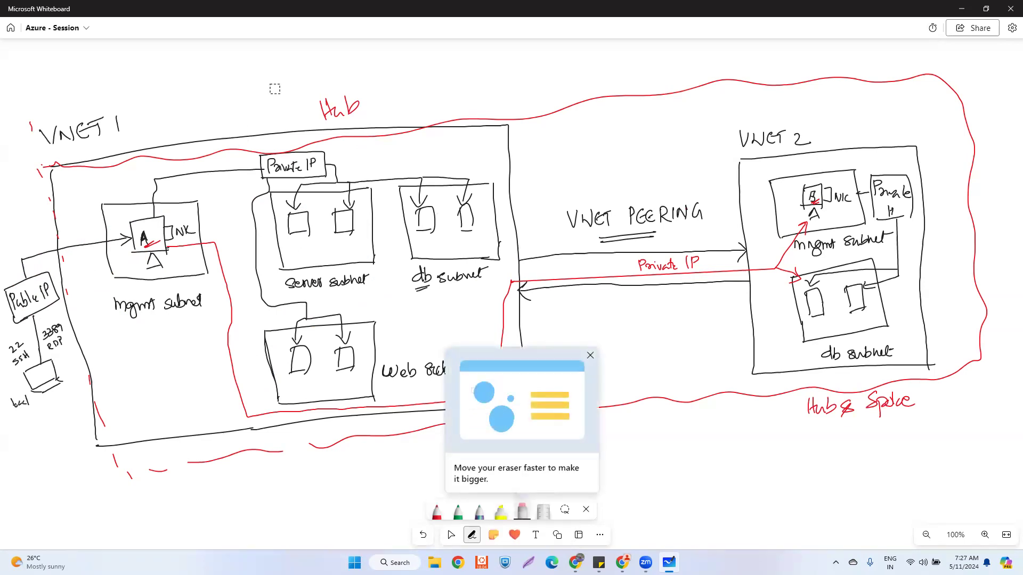
{"action": "mouse_move", "coordinate": [352, 93]}
{"action": "left_mouse_down"}
{"action": "mouse_move", "coordinate": [348, 107]}
{"action": "mouse_move", "coordinate": [319, 98]}
{"action": "mouse_move", "coordinate": [328, 102]}
{"action": "left_mouse_up"}
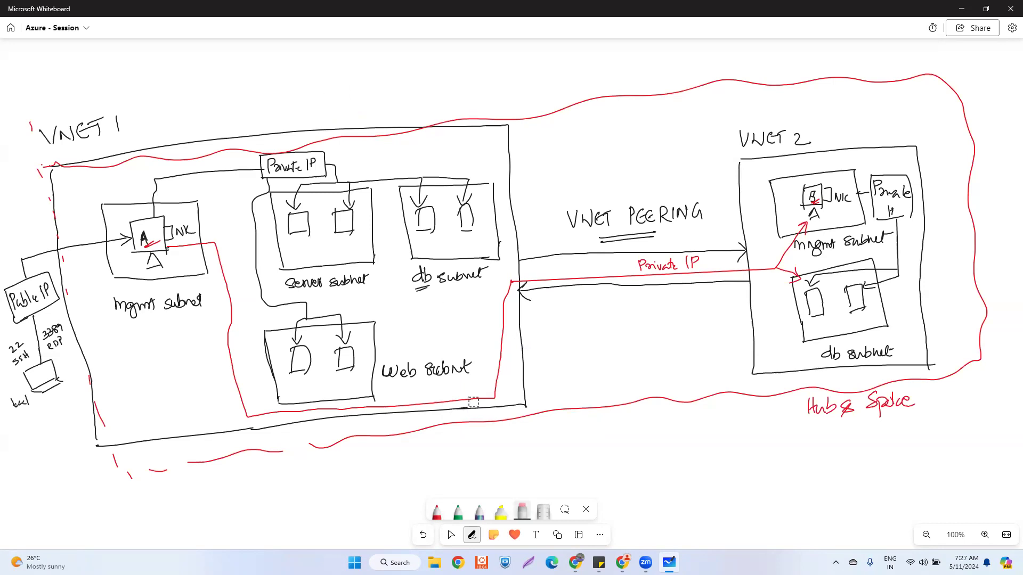
- Return to the red pen and add an arrowhead at the dashed outline's lower-left end
{"action": "left_click", "coordinate": [437, 515]}
{"action": "mouse_move", "coordinate": [137, 477]}
{"action": "left_mouse_down"}
{"action": "mouse_move", "coordinate": [130, 480]}
{"action": "mouse_move", "coordinate": [151, 468]}
{"action": "left_mouse_up"}
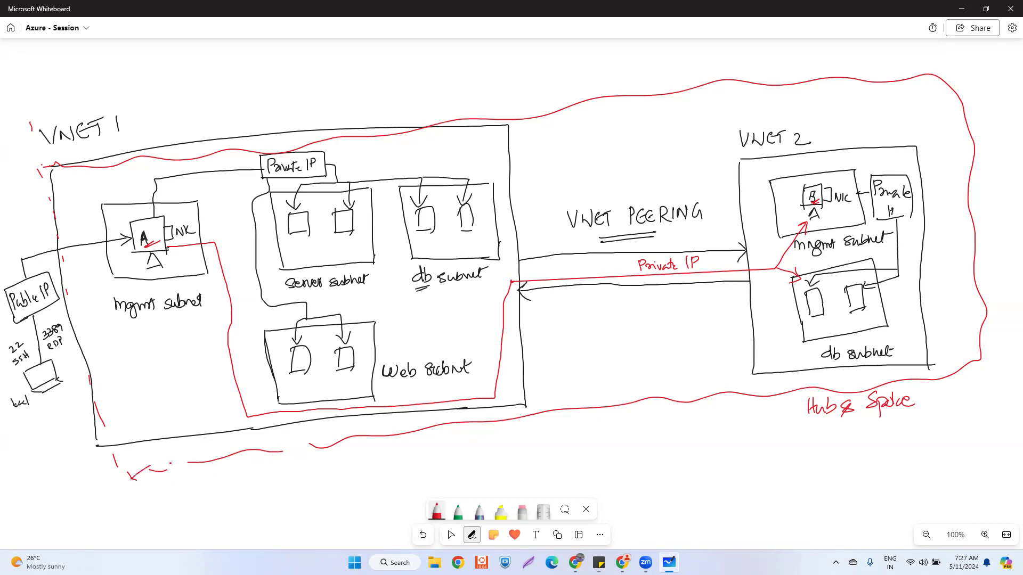
{"action": "mouse_move", "coordinate": [284, 449]}
{"action": "left_mouse_down"}
{"action": "mouse_move", "coordinate": [308, 447]}
{"action": "mouse_move", "coordinate": [299, 450]}
{"action": "left_mouse_up"}
- Write 'Private IP / Public IP' in red near the top of the board
{"action": "mouse_move", "coordinate": [223, 68]}
{"action": "left_mouse_down"}
{"action": "mouse_move", "coordinate": [222, 85]}
{"action": "mouse_move", "coordinate": [230, 73]}
{"action": "mouse_move", "coordinate": [265, 81]}
{"action": "left_mouse_up"}
{"action": "mouse_move", "coordinate": [267, 76]}
{"action": "left_mouse_down"}
{"action": "mouse_move", "coordinate": [277, 74]}
{"action": "mouse_move", "coordinate": [269, 68]}
{"action": "mouse_move", "coordinate": [288, 80]}
{"action": "left_mouse_up"}
{"action": "left_click_drag", "start_coordinate": [291, 80], "coordinate": [296, 72]}
{"action": "mouse_move", "coordinate": [318, 52]}
{"action": "left_mouse_down"}
{"action": "mouse_move", "coordinate": [313, 92]}
{"action": "mouse_move", "coordinate": [329, 86]}
{"action": "left_mouse_up"}
{"action": "mouse_move", "coordinate": [329, 64]}
{"action": "left_mouse_down"}
{"action": "mouse_move", "coordinate": [349, 80]}
{"action": "mouse_move", "coordinate": [389, 72]}
{"action": "left_mouse_up"}
{"action": "left_click", "coordinate": [384, 76]}
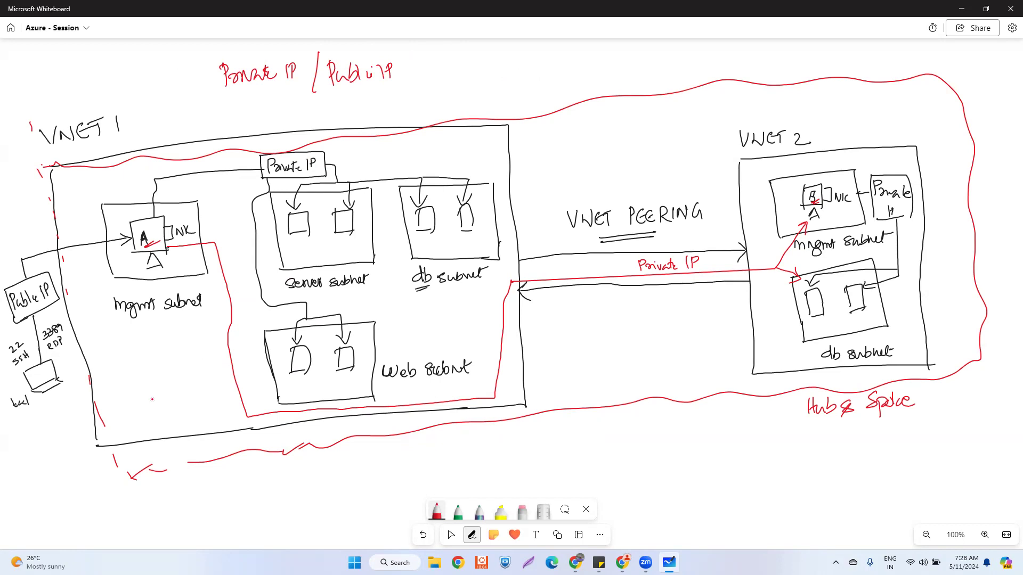
- Write 'NIC' below the mgmt subnet and draw a box around it
{"action": "left_click_drag", "start_coordinate": [138, 385], "coordinate": [155, 396]}
{"action": "mouse_move", "coordinate": [169, 384]}
{"action": "left_mouse_down"}
{"action": "mouse_move", "coordinate": [137, 407]}
{"action": "mouse_move", "coordinate": [179, 394]}
{"action": "left_mouse_up"}
{"action": "left_click_drag", "start_coordinate": [136, 420], "coordinate": [184, 391]}
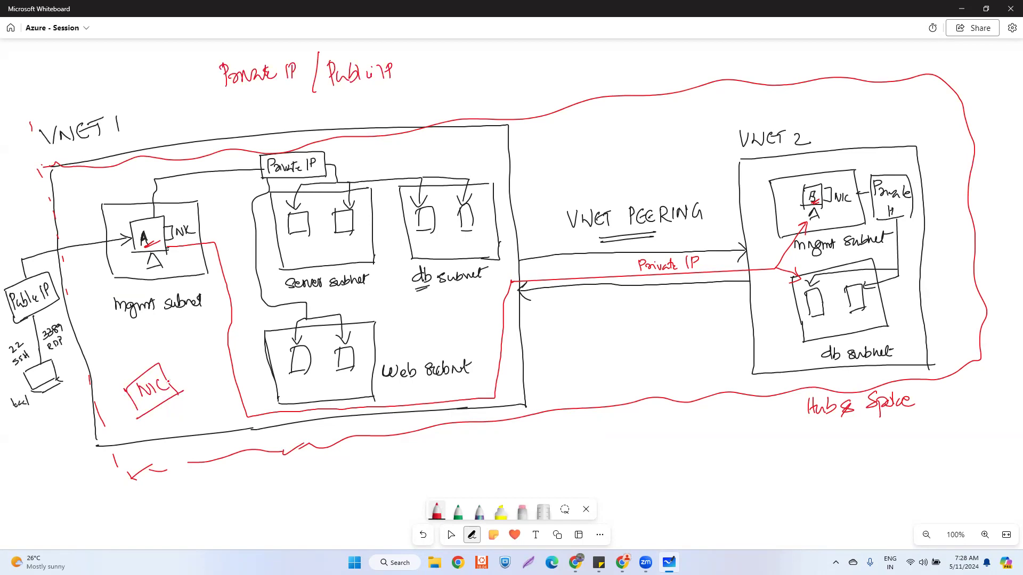
- Note a private IP beside NIC, arrow it to a new box, and box a spot above NIC
{"action": "left_click_drag", "start_coordinate": [169, 380], "coordinate": [218, 345]}
{"action": "left_click_drag", "start_coordinate": [134, 410], "coordinate": [207, 480]}
{"action": "mouse_move", "coordinate": [243, 498]}
{"action": "left_mouse_down"}
{"action": "mouse_move", "coordinate": [228, 476]}
{"action": "mouse_move", "coordinate": [281, 489]}
{"action": "mouse_move", "coordinate": [252, 506]}
{"action": "left_mouse_up"}
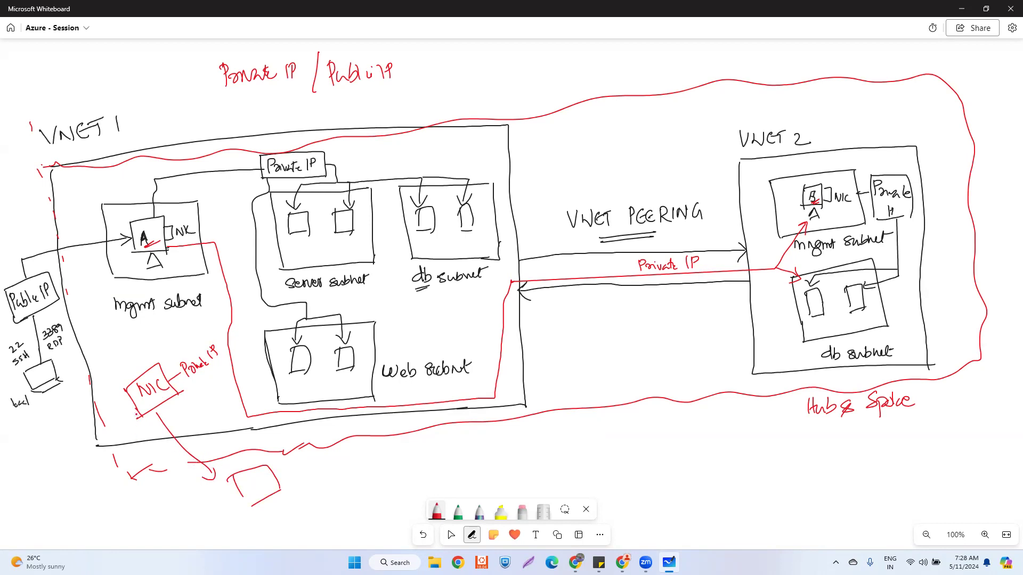
{"action": "mouse_move", "coordinate": [95, 326]}
{"action": "left_mouse_down"}
{"action": "mouse_move", "coordinate": [98, 355]}
{"action": "mouse_move", "coordinate": [104, 324]}
{"action": "mouse_move", "coordinate": [126, 352]}
{"action": "left_mouse_up"}
{"action": "left_click_drag", "start_coordinate": [96, 360], "coordinate": [127, 351]}
- Handwrite storage notes at the lower left with 'Public' written above them
{"action": "mouse_move", "coordinate": [23, 450]}
{"action": "left_mouse_down"}
{"action": "mouse_move", "coordinate": [55, 446]}
{"action": "mouse_move", "coordinate": [46, 479]}
{"action": "mouse_move", "coordinate": [59, 462]}
{"action": "mouse_move", "coordinate": [55, 498]}
{"action": "mouse_move", "coordinate": [75, 495]}
{"action": "mouse_move", "coordinate": [68, 487]}
{"action": "left_mouse_up"}
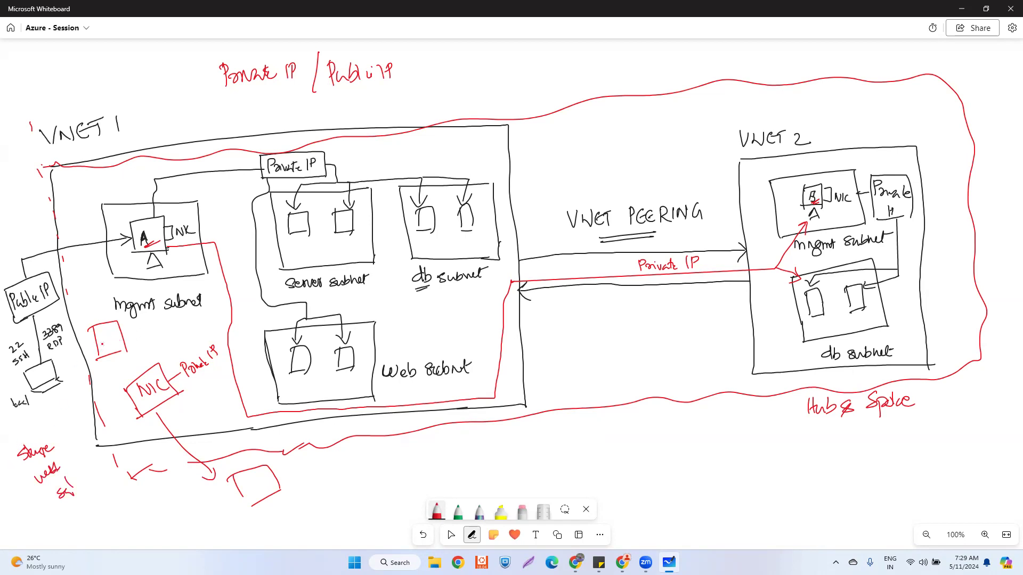
{"action": "left_click_drag", "start_coordinate": [43, 425], "coordinate": [49, 433]}
{"action": "left_click_drag", "start_coordinate": [49, 429], "coordinate": [68, 428]}
{"action": "left_click_drag", "start_coordinate": [59, 442], "coordinate": [70, 436]}
- Draw small red circles under the servers in the server, web and db subnets
{"action": "mouse_move", "coordinate": [319, 246]}
{"action": "left_mouse_down"}
{"action": "mouse_move", "coordinate": [322, 261]}
{"action": "mouse_move", "coordinate": [327, 244]}
{"action": "mouse_move", "coordinate": [312, 239]}
{"action": "left_mouse_up"}
{"action": "left_click_drag", "start_coordinate": [321, 380], "coordinate": [314, 382]}
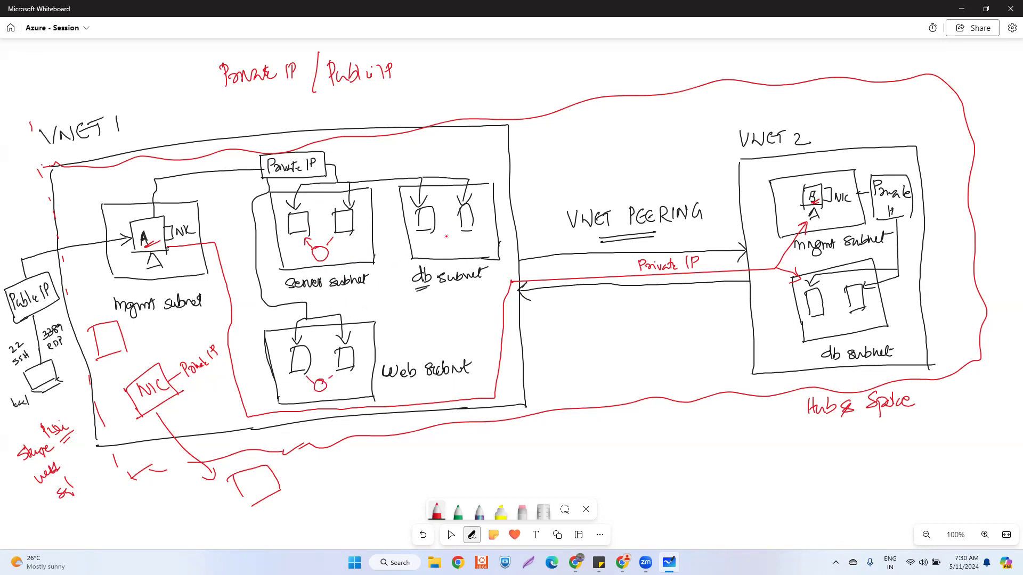
{"action": "left_click_drag", "start_coordinate": [444, 240], "coordinate": [452, 241]}
- Draw a red circle below the db subnet with arrows to the web and db subnets
{"action": "left_click_drag", "start_coordinate": [328, 236], "coordinate": [335, 243]}
{"action": "mouse_move", "coordinate": [422, 312]}
{"action": "left_mouse_down"}
{"action": "mouse_move", "coordinate": [430, 308]}
{"action": "mouse_move", "coordinate": [434, 327]}
{"action": "mouse_move", "coordinate": [438, 309]}
{"action": "mouse_move", "coordinate": [433, 329]}
{"action": "left_mouse_up"}
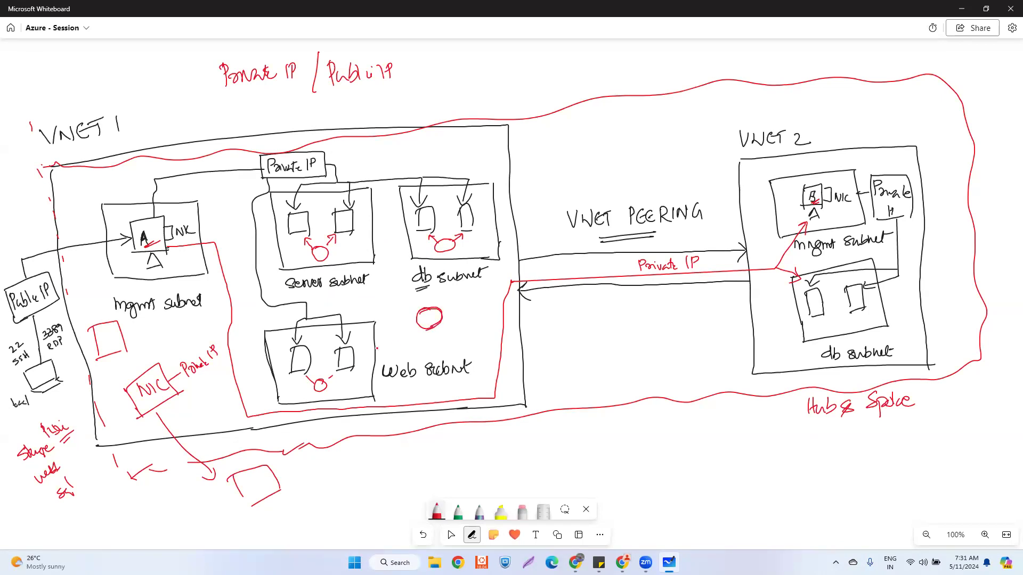
{"action": "mouse_move", "coordinate": [383, 335]}
{"action": "left_mouse_down"}
{"action": "mouse_move", "coordinate": [414, 323]}
{"action": "mouse_move", "coordinate": [413, 336]}
{"action": "mouse_move", "coordinate": [387, 353]}
{"action": "mouse_move", "coordinate": [397, 349]}
{"action": "mouse_move", "coordinate": [380, 339]}
{"action": "left_mouse_up"}
{"action": "left_click_drag", "start_coordinate": [424, 308], "coordinate": [419, 288]}
{"action": "left_click_drag", "start_coordinate": [415, 293], "coordinate": [447, 279]}
- Cross out the small web and db subnet circles and sharpen the arrowheads
{"action": "mouse_move", "coordinate": [307, 380]}
{"action": "left_mouse_down"}
{"action": "mouse_move", "coordinate": [334, 384]}
{"action": "mouse_move", "coordinate": [314, 394]}
{"action": "left_mouse_up"}
{"action": "mouse_move", "coordinate": [429, 239]}
{"action": "left_mouse_down"}
{"action": "mouse_move", "coordinate": [461, 248]}
{"action": "mouse_move", "coordinate": [435, 253]}
{"action": "left_mouse_up"}
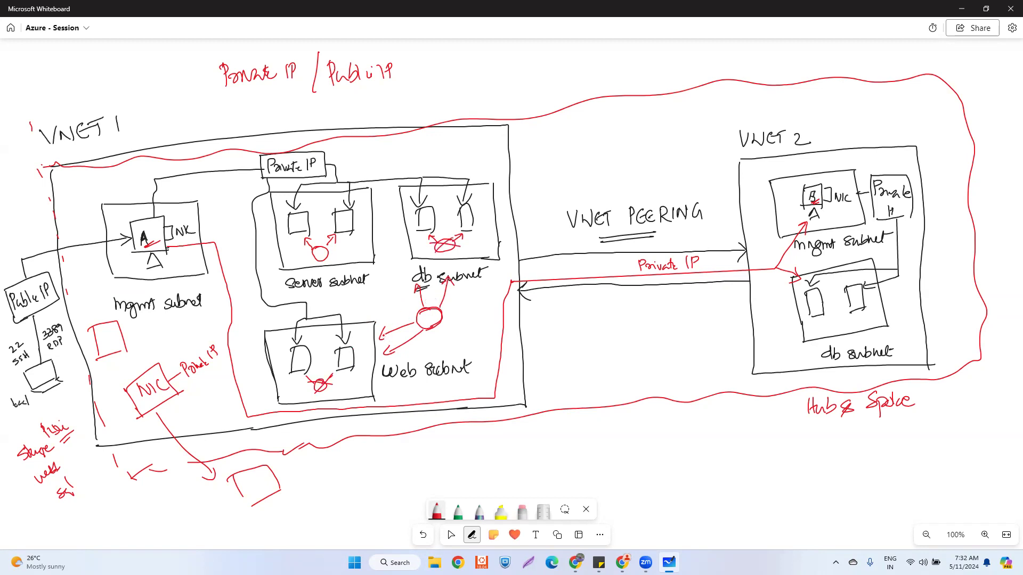
{"action": "mouse_move", "coordinate": [392, 335]}
{"action": "left_mouse_down"}
{"action": "mouse_move", "coordinate": [380, 338]}
{"action": "mouse_move", "coordinate": [386, 352]}
{"action": "mouse_move", "coordinate": [402, 349]}
{"action": "left_mouse_up"}
{"action": "mouse_move", "coordinate": [416, 286]}
{"action": "left_mouse_down"}
{"action": "mouse_move", "coordinate": [420, 274]}
{"action": "mouse_move", "coordinate": [425, 287]}
{"action": "mouse_move", "coordinate": [451, 273]}
{"action": "left_mouse_up"}
{"action": "left_click_drag", "start_coordinate": [451, 272], "coordinate": [457, 284]}
- Label the red circle 'Internal LB'
{"action": "mouse_move", "coordinate": [426, 330]}
{"action": "left_mouse_down"}
{"action": "mouse_move", "coordinate": [473, 318]}
{"action": "mouse_move", "coordinate": [457, 353]}
{"action": "left_mouse_up"}
{"action": "left_click_drag", "start_coordinate": [458, 340], "coordinate": [460, 352]}
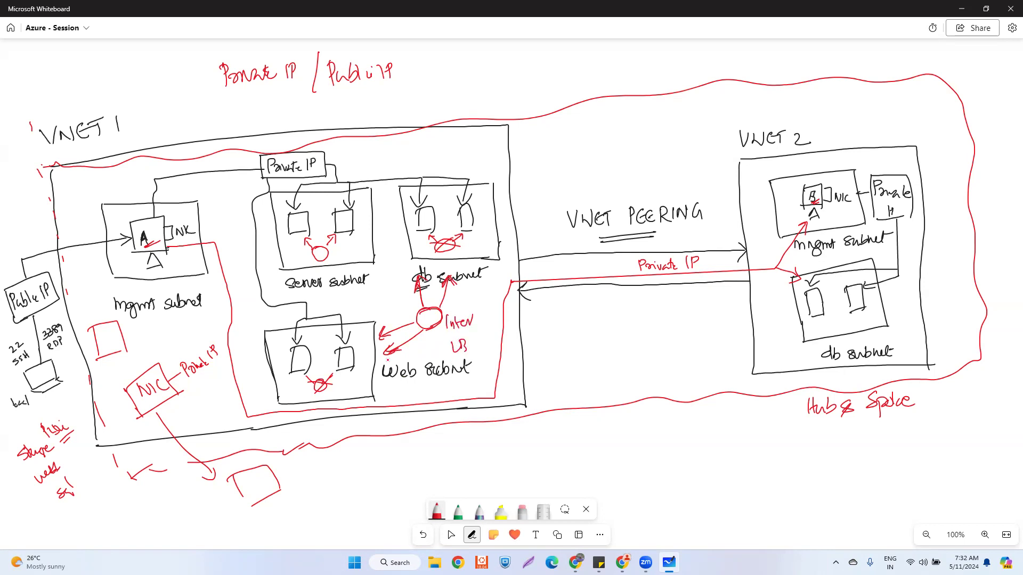
{"action": "left_click_drag", "start_coordinate": [470, 324], "coordinate": [482, 324]}
{"action": "left_click_drag", "start_coordinate": [483, 312], "coordinate": [486, 321]}
- Write '80/443' below VNET 1 and tick it along with the 3389 RDP note
{"action": "left_click_drag", "start_coordinate": [433, 456], "coordinate": [431, 468]}
{"action": "mouse_move", "coordinate": [439, 457]}
{"action": "left_mouse_down"}
{"action": "mouse_move", "coordinate": [441, 475]}
{"action": "mouse_move", "coordinate": [480, 460]}
{"action": "left_mouse_up"}
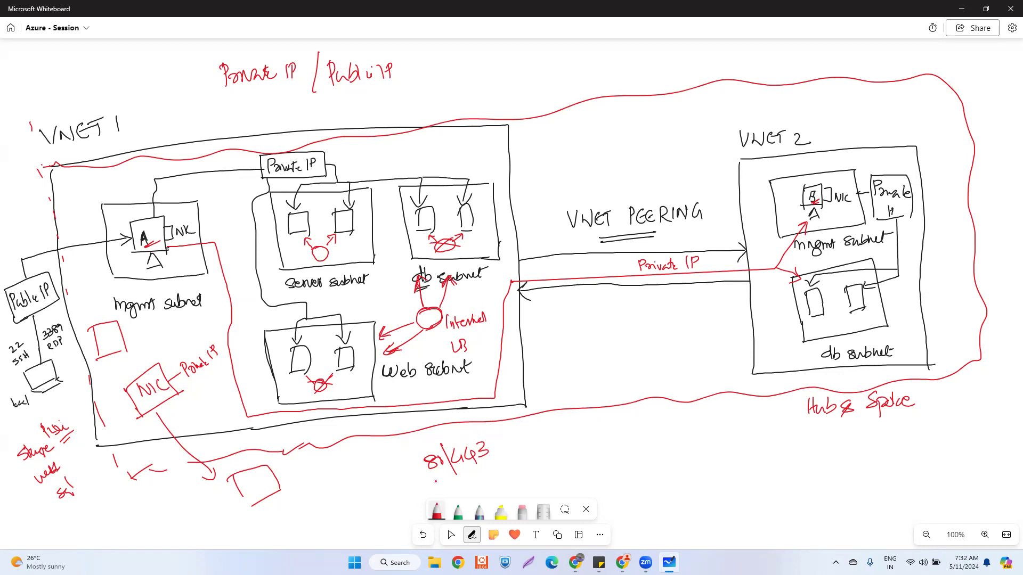
{"action": "left_click_drag", "start_coordinate": [400, 463], "coordinate": [417, 435]}
{"action": "left_click_drag", "start_coordinate": [495, 438], "coordinate": [507, 423]}
{"action": "left_click_drag", "start_coordinate": [65, 342], "coordinate": [73, 335]}
- Tick the 22 SSH note and write '53 - DNS' beside 80/443 in red
{"action": "left_click_drag", "start_coordinate": [7, 372], "coordinate": [13, 365]}
{"action": "left_click_drag", "start_coordinate": [569, 438], "coordinate": [571, 452]}
{"action": "left_click_drag", "start_coordinate": [579, 434], "coordinate": [584, 449]}
{"action": "left_click_drag", "start_coordinate": [605, 437], "coordinate": [623, 440]}
{"action": "mouse_move", "coordinate": [620, 429]}
{"action": "left_mouse_down"}
{"action": "mouse_move", "coordinate": [633, 425]}
{"action": "mouse_move", "coordinate": [624, 440]}
{"action": "left_mouse_up"}
{"action": "left_click_drag", "start_coordinate": [636, 438], "coordinate": [649, 424]}
{"action": "left_click_drag", "start_coordinate": [660, 420], "coordinate": [647, 432]}
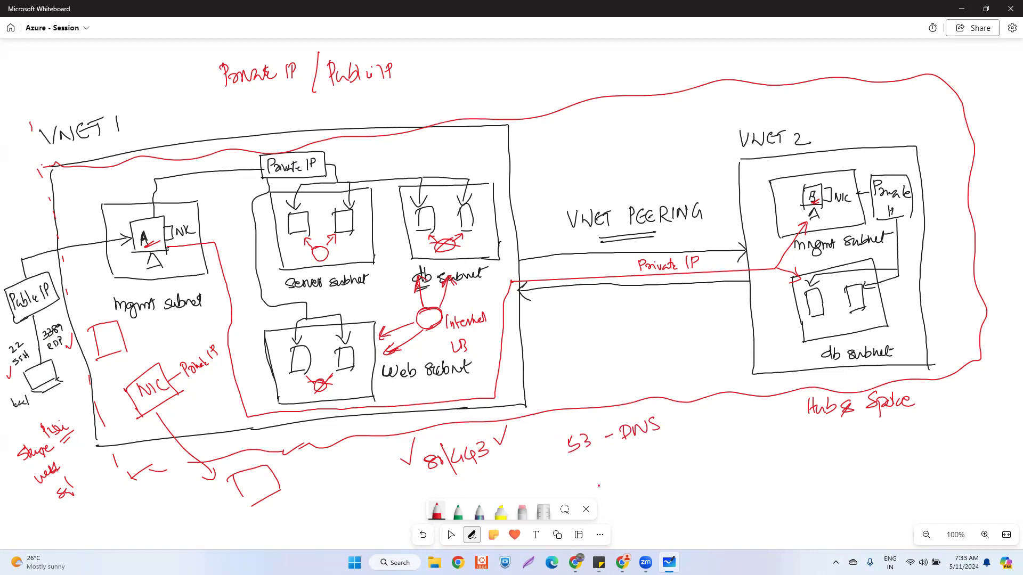
- Write '1433 - DB -> SQL' below 53 - DNS and start the 5432 note beneath it
{"action": "mouse_move", "coordinate": [575, 470]}
{"action": "left_mouse_down"}
{"action": "mouse_move", "coordinate": [576, 484]}
{"action": "mouse_move", "coordinate": [586, 479]}
{"action": "left_mouse_up"}
{"action": "left_click_drag", "start_coordinate": [590, 467], "coordinate": [592, 485]}
{"action": "mouse_move", "coordinate": [592, 466]}
{"action": "left_mouse_down"}
{"action": "mouse_move", "coordinate": [594, 479]}
{"action": "mouse_move", "coordinate": [634, 457]}
{"action": "left_mouse_up"}
{"action": "left_click", "coordinate": [619, 469]}
{"action": "mouse_move", "coordinate": [643, 451]}
{"action": "left_mouse_down"}
{"action": "mouse_move", "coordinate": [642, 465]}
{"action": "mouse_move", "coordinate": [657, 462]}
{"action": "left_mouse_up"}
{"action": "left_click", "coordinate": [672, 450]}
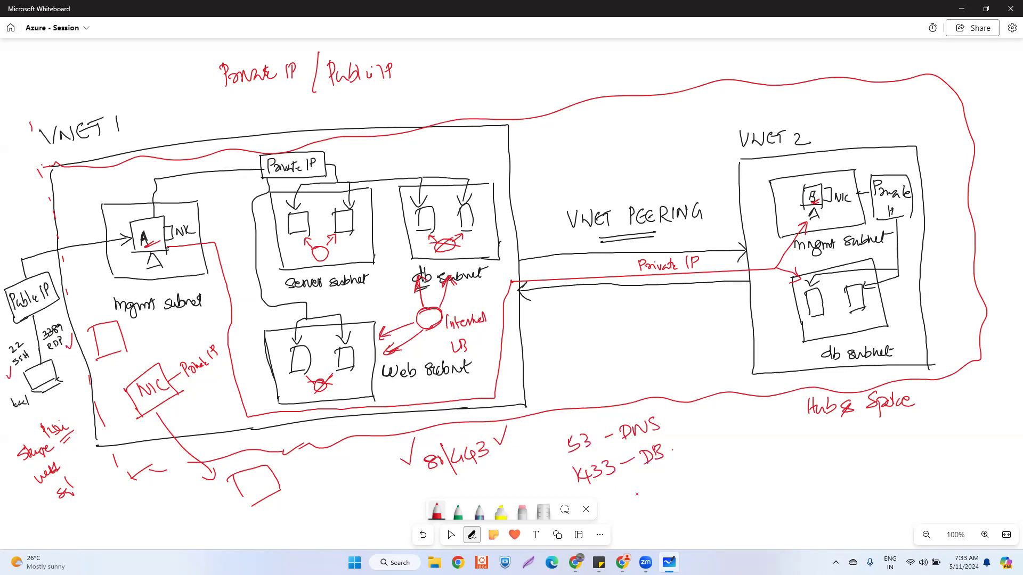
{"action": "mouse_move", "coordinate": [623, 489]}
{"action": "left_mouse_down"}
{"action": "mouse_move", "coordinate": [621, 499]}
{"action": "mouse_move", "coordinate": [647, 497]}
{"action": "mouse_move", "coordinate": [704, 462]}
{"action": "left_mouse_up"}
{"action": "left_click_drag", "start_coordinate": [676, 438], "coordinate": [684, 446]}
{"action": "left_click_drag", "start_coordinate": [699, 429], "coordinate": [702, 449]}
{"action": "left_click_drag", "start_coordinate": [704, 430], "coordinate": [716, 439]}
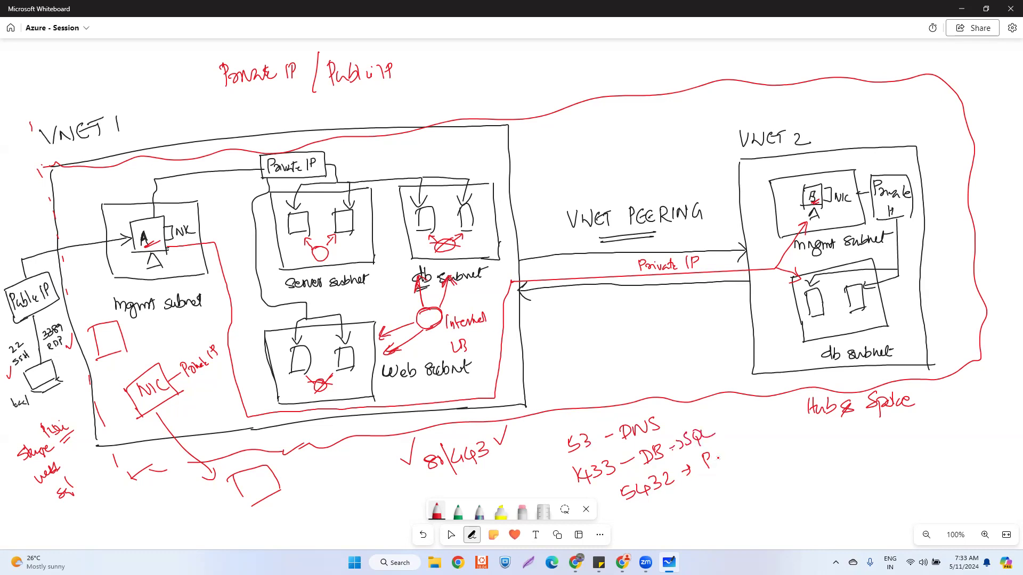
- Complete '5432 -> PostgreSQL', add HTTP/HTTPS under 80/443, and double-underline 5432
{"action": "left_click_drag", "start_coordinate": [719, 458], "coordinate": [749, 451]}
{"action": "left_click_drag", "start_coordinate": [756, 431], "coordinate": [751, 449]}
{"action": "left_click_drag", "start_coordinate": [764, 432], "coordinate": [775, 445]}
{"action": "mouse_move", "coordinate": [776, 425]}
{"action": "left_mouse_down"}
{"action": "mouse_move", "coordinate": [779, 438]}
{"action": "mouse_move", "coordinate": [787, 432]}
{"action": "left_mouse_up"}
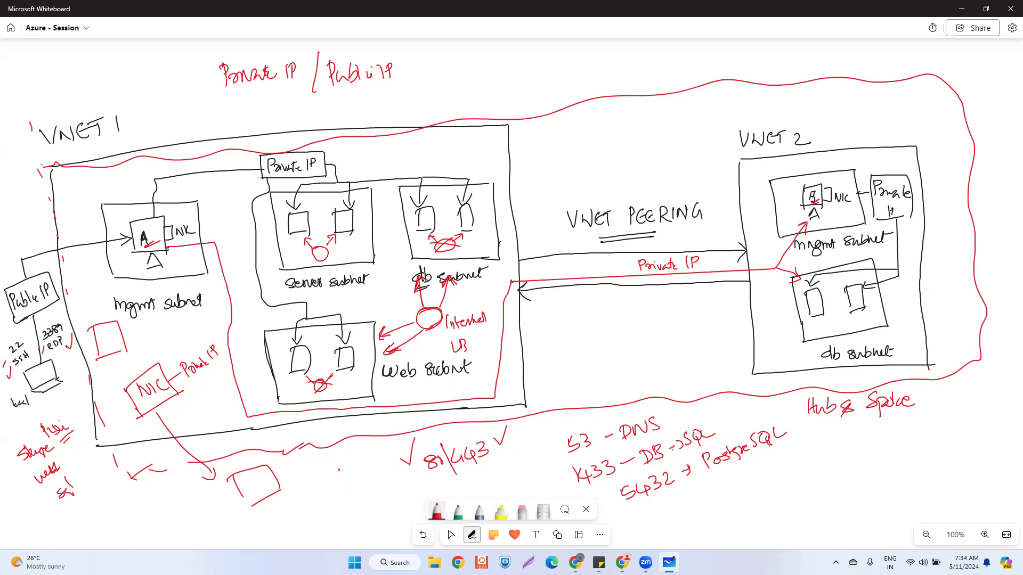
{"action": "mouse_move", "coordinate": [417, 488]}
{"action": "left_mouse_down"}
{"action": "mouse_move", "coordinate": [433, 494]}
{"action": "mouse_move", "coordinate": [504, 458]}
{"action": "left_mouse_up"}
{"action": "left_click_drag", "start_coordinate": [645, 509], "coordinate": [667, 503]}
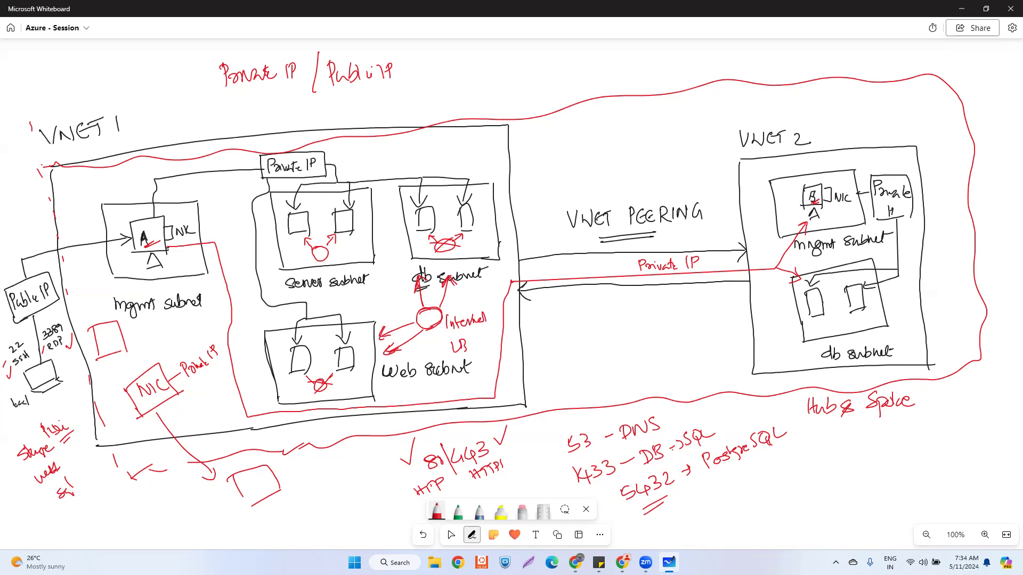
{"action": "key", "text": "alt+Tab"}
- Create a new whiteboard from Home, dismissing Templates to keep a blank canvas
{"action": "left_click", "coordinate": [12, 29]}
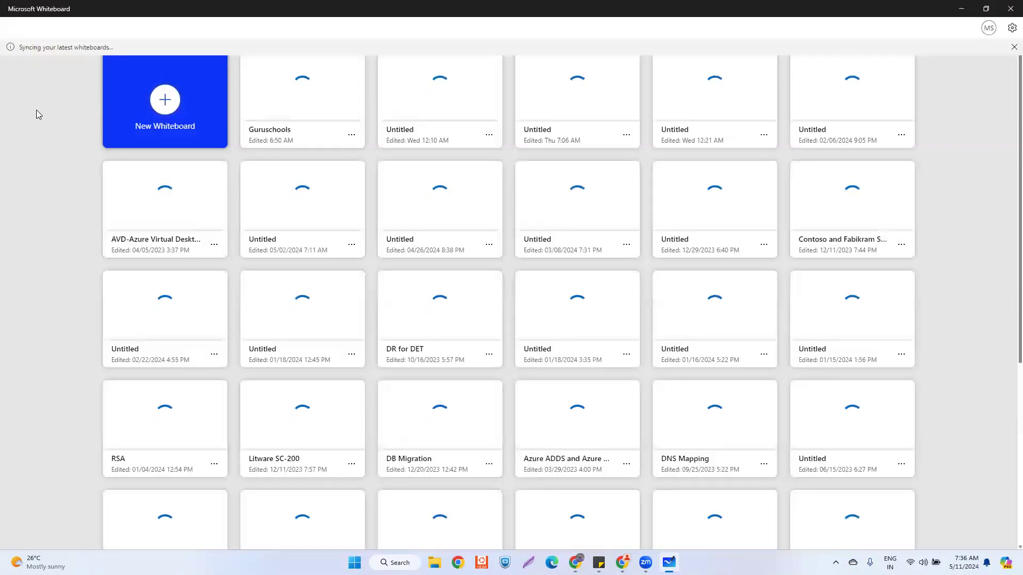
{"action": "left_click", "coordinate": [546, 127]}
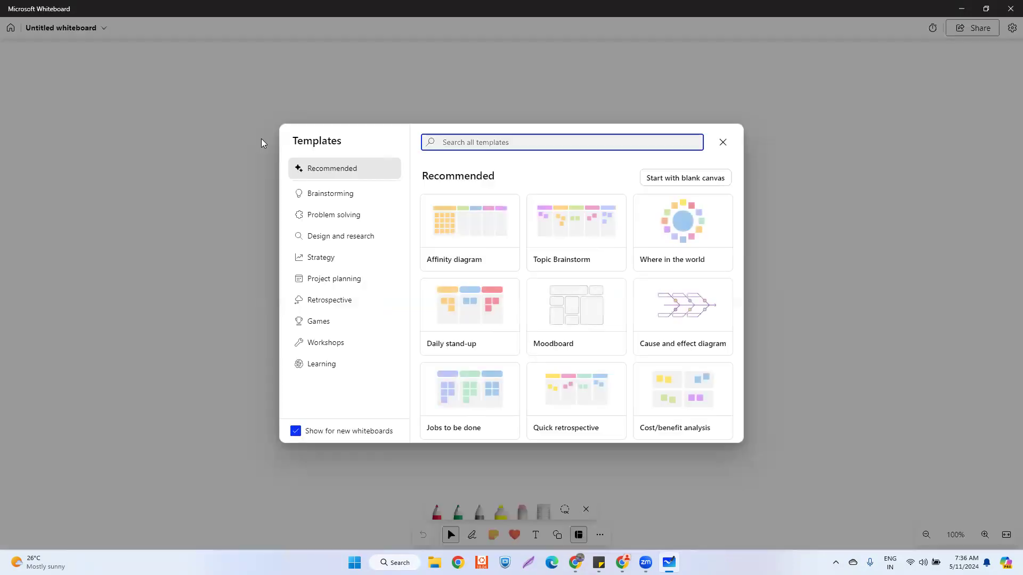
{"action": "left_click", "coordinate": [723, 142]}
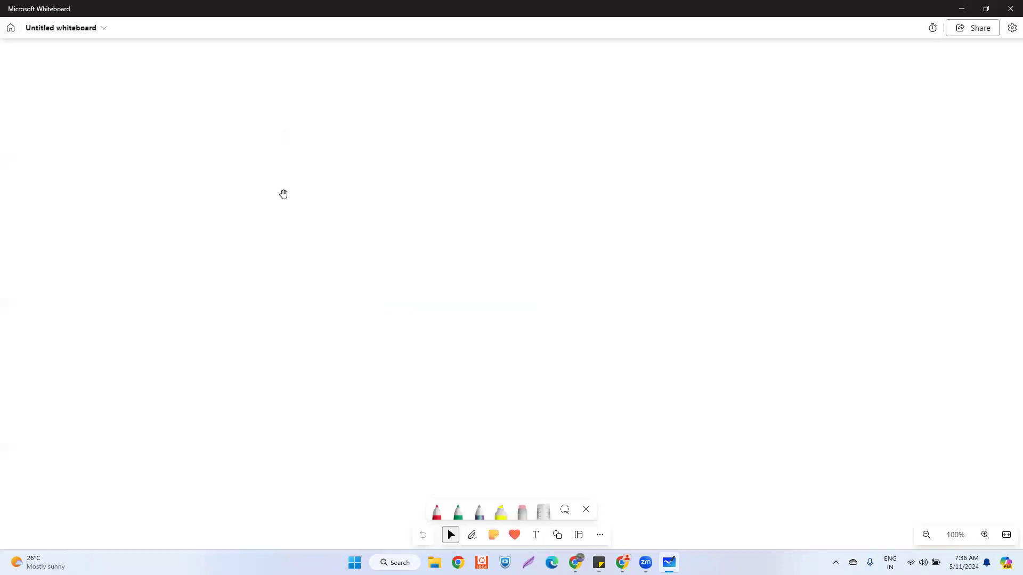
- Rename the new board to 'Scenario'
{"action": "left_click", "coordinate": [85, 29]}
{"action": "left_click", "coordinate": [96, 66]}
{"action": "key", "text": "ctrl+a"}
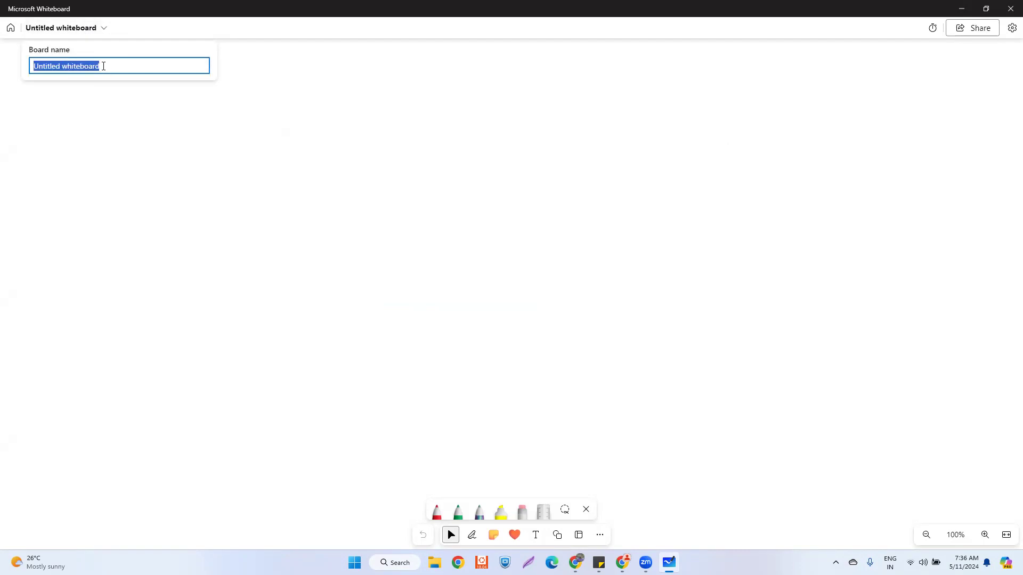
{"action": "type", "text": "Sc"}
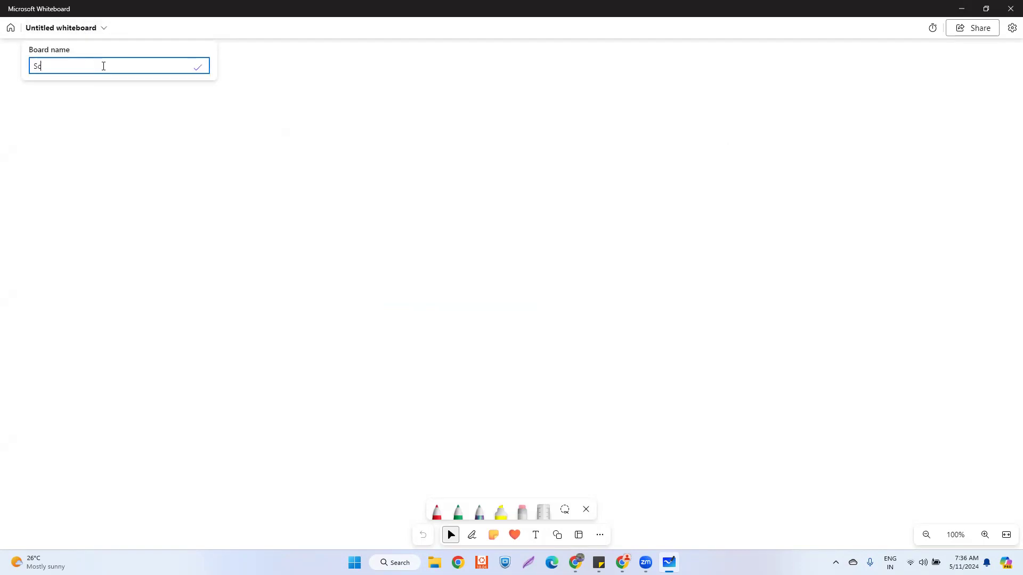
{"action": "type", "text": "enario"}
{"action": "left_click", "coordinate": [198, 67]}
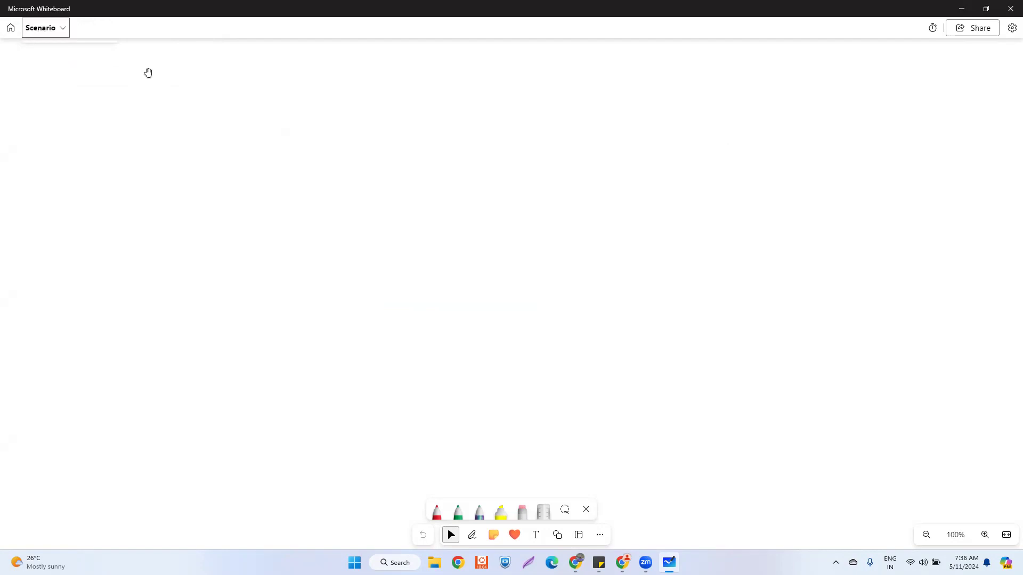
- Select the pen and set its ink colour to black
{"action": "left_click", "coordinate": [436, 514]}
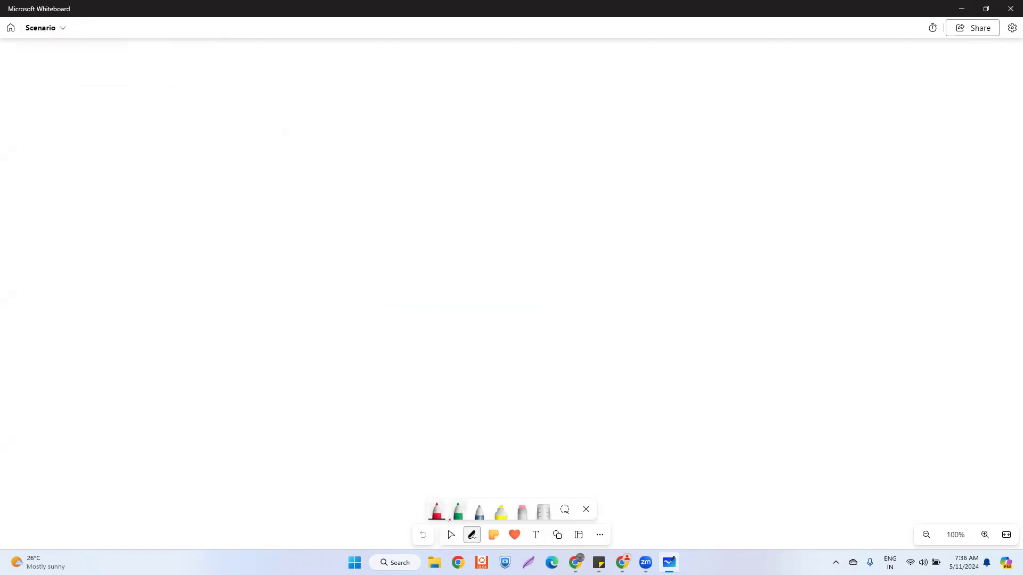
{"action": "left_click", "coordinate": [436, 513]}
{"action": "left_click", "coordinate": [398, 383]}
{"action": "left_click", "coordinate": [436, 508]}
- Write 'Subscription' near the top centre and draw a large box beneath it
{"action": "left_click_drag", "start_coordinate": [374, 148], "coordinate": [364, 162]}
{"action": "left_click_drag", "start_coordinate": [373, 153], "coordinate": [387, 162]}
{"action": "mouse_move", "coordinate": [390, 147]}
{"action": "left_mouse_down"}
{"action": "mouse_move", "coordinate": [393, 161]}
{"action": "mouse_move", "coordinate": [416, 155]}
{"action": "left_mouse_up"}
{"action": "mouse_move", "coordinate": [417, 154]}
{"action": "left_mouse_down"}
{"action": "mouse_move", "coordinate": [424, 165]}
{"action": "mouse_move", "coordinate": [437, 152]}
{"action": "left_mouse_up"}
{"action": "mouse_move", "coordinate": [437, 150]}
{"action": "left_mouse_down"}
{"action": "mouse_move", "coordinate": [439, 160]}
{"action": "mouse_move", "coordinate": [447, 151]}
{"action": "left_mouse_up"}
{"action": "left_click_drag", "start_coordinate": [443, 160], "coordinate": [455, 154]}
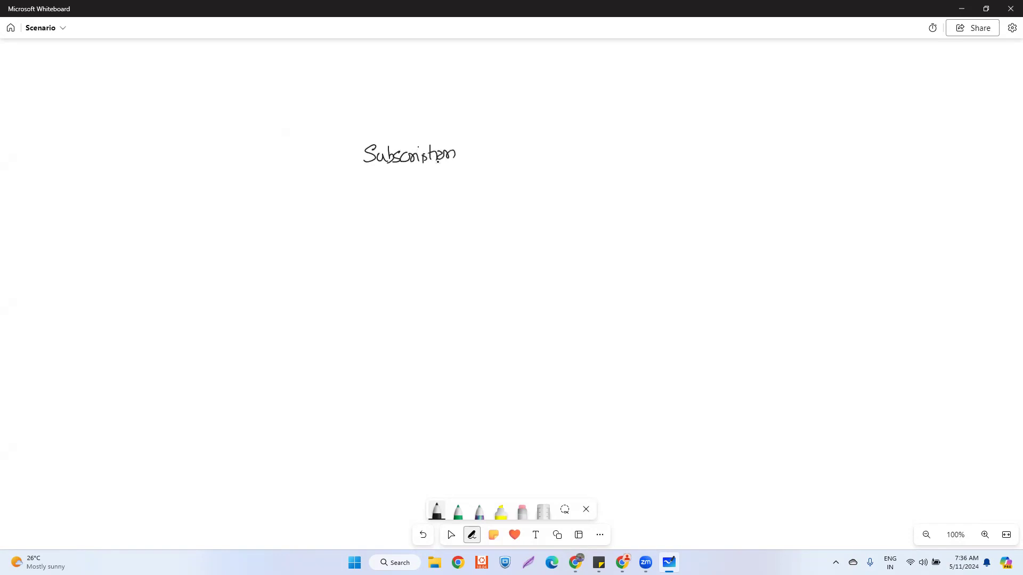
{"action": "mouse_move", "coordinate": [159, 172]}
{"action": "left_mouse_down"}
{"action": "mouse_move", "coordinate": [263, 162]}
{"action": "mouse_move", "coordinate": [750, 165]}
{"action": "mouse_move", "coordinate": [781, 304]}
{"action": "mouse_move", "coordinate": [781, 446]}
{"action": "mouse_move", "coordinate": [590, 477]}
{"action": "mouse_move", "coordinate": [233, 501]}
{"action": "mouse_move", "coordinate": [157, 325]}
{"action": "left_mouse_up"}
{"action": "left_click_drag", "start_coordinate": [157, 176], "coordinate": [193, 501]}
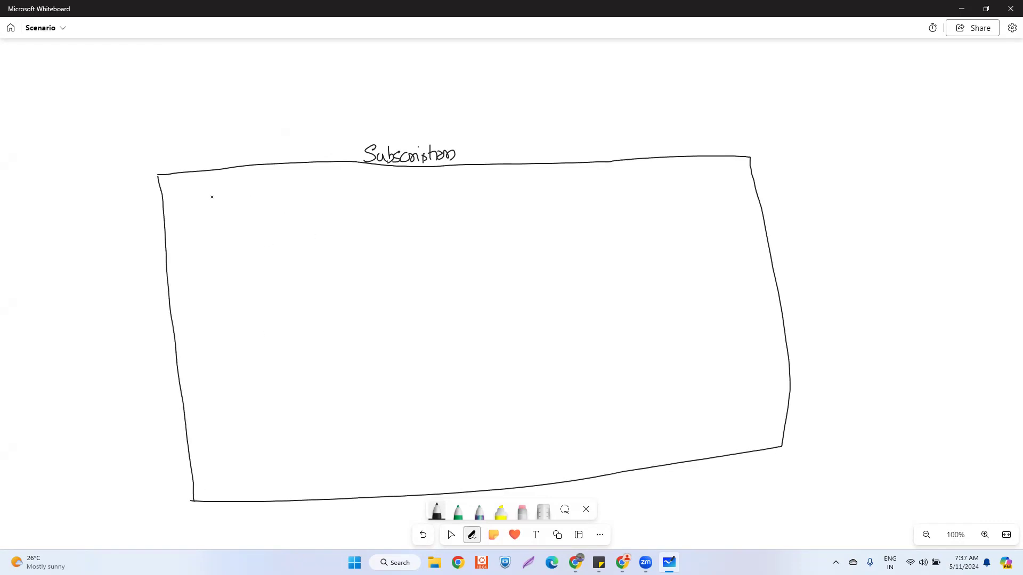
- Label the inner area 'RG' and draw the inner RG box
{"action": "mouse_move", "coordinate": [184, 185]}
{"action": "left_mouse_down"}
{"action": "mouse_move", "coordinate": [185, 198]}
{"action": "mouse_move", "coordinate": [728, 178]}
{"action": "left_mouse_up"}
{"action": "mouse_move", "coordinate": [173, 206]}
{"action": "left_mouse_down"}
{"action": "mouse_move", "coordinate": [206, 478]}
{"action": "mouse_move", "coordinate": [762, 442]}
{"action": "left_mouse_up"}
{"action": "mouse_move", "coordinate": [728, 178]}
{"action": "left_mouse_down"}
{"action": "mouse_move", "coordinate": [765, 442]}
{"action": "mouse_move", "coordinate": [751, 443]}
{"action": "left_mouse_up"}
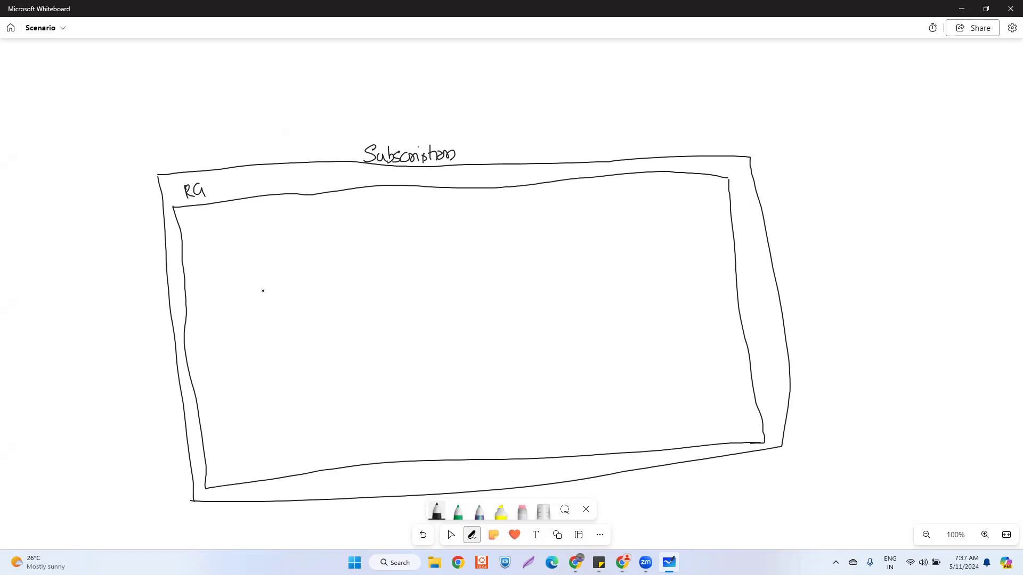
- Write 'SFTP' above the Subscription box, double-underline it, and add an arrow after it
{"action": "mouse_move", "coordinate": [578, 79]}
{"action": "left_mouse_down"}
{"action": "mouse_move", "coordinate": [564, 95]}
{"action": "mouse_move", "coordinate": [582, 82]}
{"action": "left_mouse_up"}
{"action": "mouse_move", "coordinate": [583, 83]}
{"action": "left_mouse_down"}
{"action": "mouse_move", "coordinate": [607, 83]}
{"action": "mouse_move", "coordinate": [616, 105]}
{"action": "left_mouse_up"}
{"action": "left_click", "coordinate": [609, 94]}
{"action": "left_click_drag", "start_coordinate": [576, 115], "coordinate": [611, 109]}
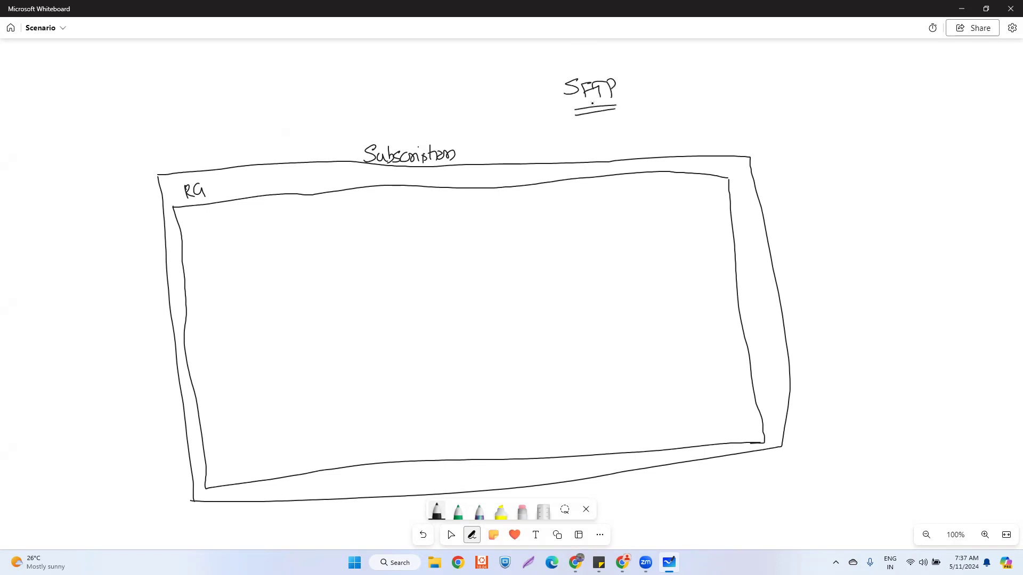
{"action": "left_click_drag", "start_coordinate": [636, 88], "coordinate": [638, 97]}
- Note ports 22/21 with 2200 beneath, underline 22, and cross out 21
{"action": "mouse_move", "coordinate": [654, 84]}
{"action": "left_mouse_down"}
{"action": "mouse_move", "coordinate": [657, 97]}
{"action": "mouse_move", "coordinate": [688, 92]}
{"action": "mouse_move", "coordinate": [691, 101]}
{"action": "left_mouse_up"}
{"action": "left_click_drag", "start_coordinate": [696, 81], "coordinate": [717, 92]}
{"action": "left_click_drag", "start_coordinate": [719, 78], "coordinate": [723, 90]}
{"action": "mouse_move", "coordinate": [666, 119]}
{"action": "left_mouse_down"}
{"action": "mouse_move", "coordinate": [676, 131]}
{"action": "mouse_move", "coordinate": [701, 116]}
{"action": "mouse_move", "coordinate": [716, 131]}
{"action": "left_mouse_up"}
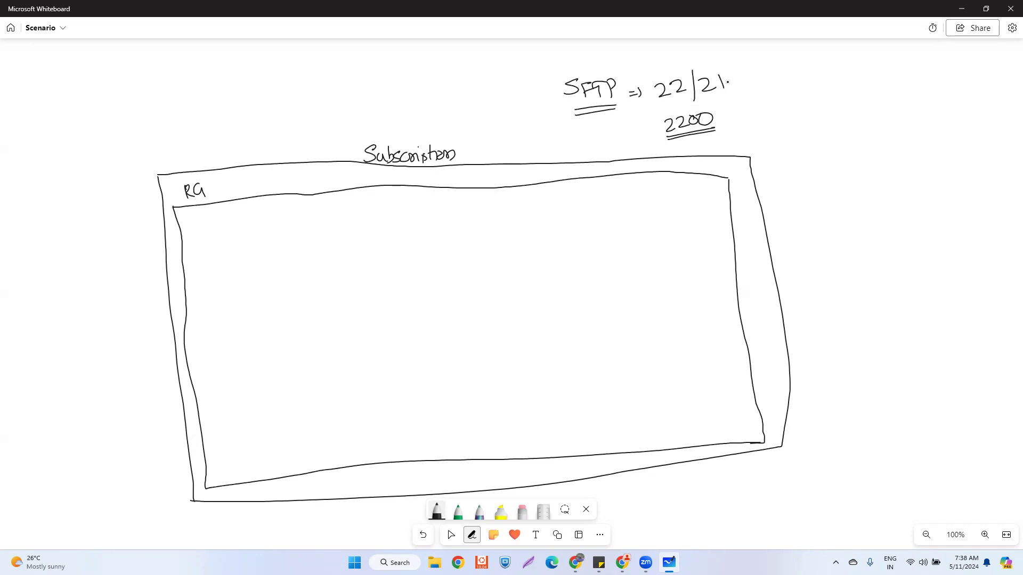
{"action": "left_click_drag", "start_coordinate": [659, 100], "coordinate": [686, 98]}
{"action": "left_click_drag", "start_coordinate": [700, 64], "coordinate": [712, 63]}
- Draw a rectangle inside RG, label it 'VNET - 10.0.0.0/24', and sketch a subnet box's first sides
{"action": "left_click_drag", "start_coordinate": [194, 225], "coordinate": [243, 449]}
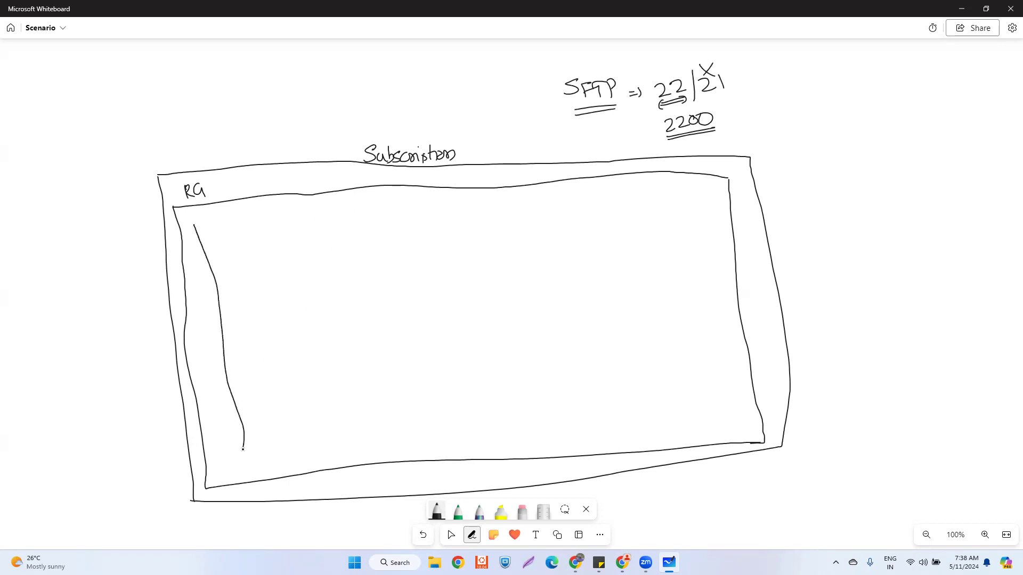
{"action": "mouse_move", "coordinate": [461, 206]}
{"action": "left_mouse_down"}
{"action": "mouse_move", "coordinate": [612, 193]}
{"action": "mouse_move", "coordinate": [671, 407]}
{"action": "left_mouse_up"}
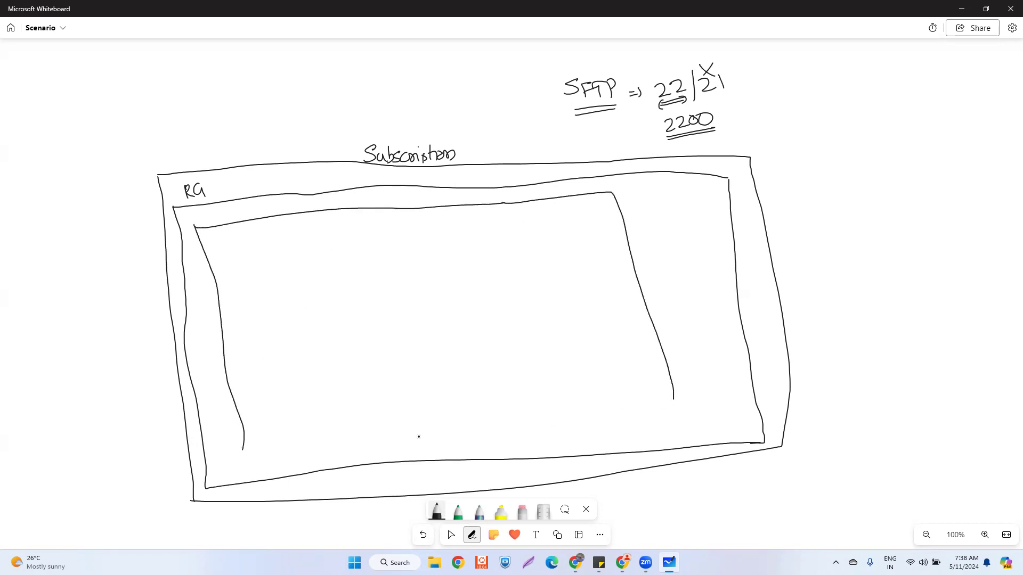
{"action": "mouse_move", "coordinate": [242, 453]}
{"action": "left_mouse_down"}
{"action": "mouse_move", "coordinate": [676, 415]}
{"action": "mouse_move", "coordinate": [677, 393]}
{"action": "left_mouse_up"}
{"action": "left_click_drag", "start_coordinate": [248, 464], "coordinate": [309, 460]}
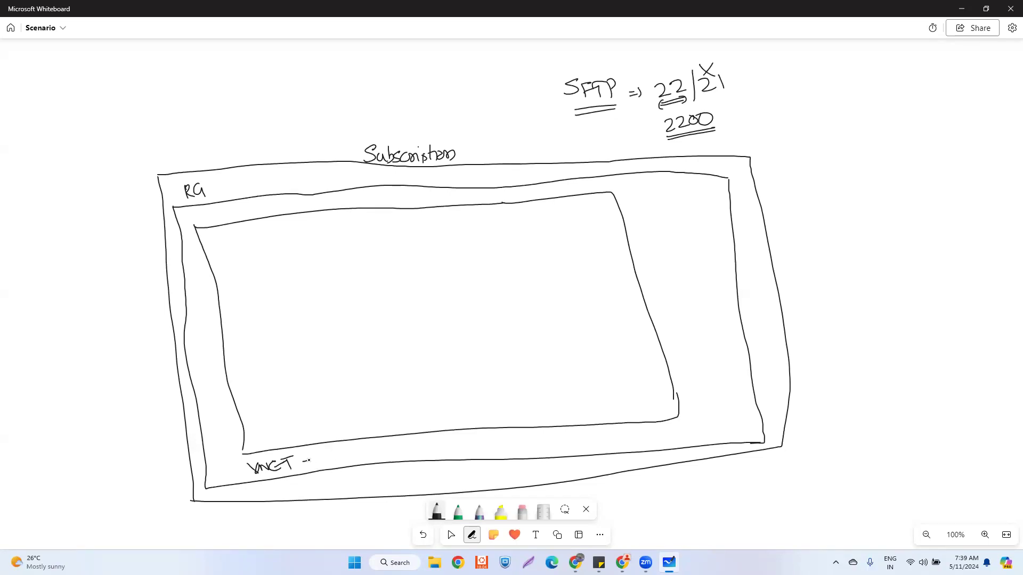
{"action": "left_click_drag", "start_coordinate": [313, 455], "coordinate": [418, 451]}
{"action": "left_click_drag", "start_coordinate": [410, 443], "coordinate": [412, 458]}
{"action": "left_click_drag", "start_coordinate": [227, 256], "coordinate": [249, 364]}
{"action": "mouse_move", "coordinate": [294, 245]}
{"action": "left_mouse_down"}
{"action": "mouse_move", "coordinate": [347, 291]}
{"action": "mouse_move", "coordinate": [354, 336]}
{"action": "left_mouse_up"}
- Close the subnet box, draw an arrow to the SFTP note, and sketch a monitor labelled 'SFTP Server'
{"action": "left_click_drag", "start_coordinate": [249, 365], "coordinate": [360, 346]}
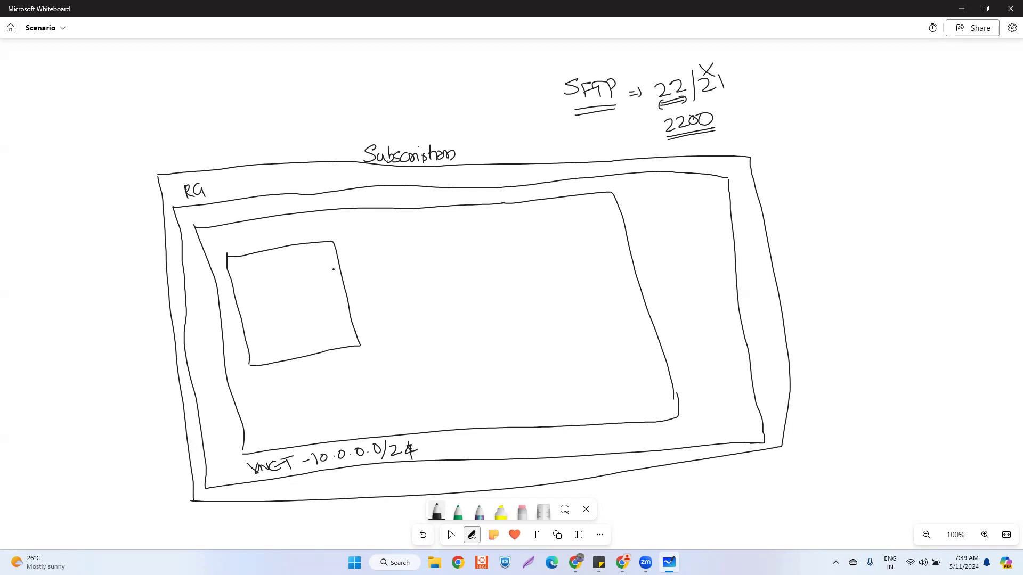
{"action": "left_click_drag", "start_coordinate": [516, 75], "coordinate": [534, 84]}
{"action": "left_click_drag", "start_coordinate": [531, 73], "coordinate": [532, 87]}
{"action": "left_click_drag", "start_coordinate": [253, 271], "coordinate": [268, 307]}
{"action": "mouse_move", "coordinate": [255, 271]}
{"action": "left_mouse_down"}
{"action": "mouse_move", "coordinate": [308, 260]}
{"action": "mouse_move", "coordinate": [319, 294]}
{"action": "mouse_move", "coordinate": [288, 319]}
{"action": "left_mouse_up"}
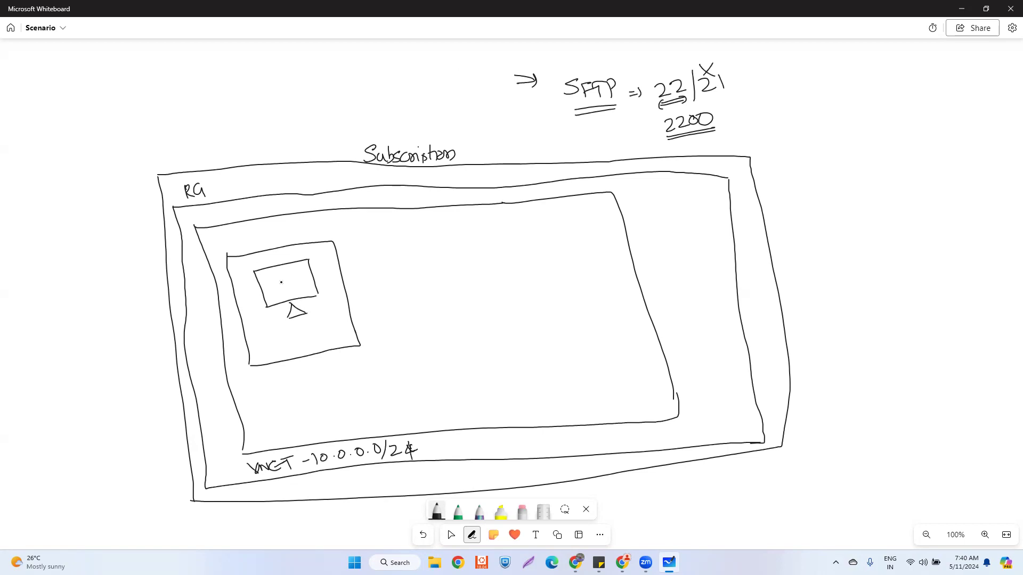
{"action": "mouse_move", "coordinate": [270, 283]}
{"action": "left_mouse_down"}
{"action": "mouse_move", "coordinate": [264, 290]}
{"action": "mouse_move", "coordinate": [311, 277]}
{"action": "left_mouse_up"}
- Draw a line from the SFTP server to a boxed 'Public IP' label outside the Subscription
{"action": "left_click_drag", "start_coordinate": [258, 299], "coordinate": [145, 324]}
{"action": "mouse_move", "coordinate": [76, 334]}
{"action": "left_mouse_down"}
{"action": "mouse_move", "coordinate": [78, 352]}
{"action": "mouse_move", "coordinate": [82, 341]}
{"action": "mouse_move", "coordinate": [118, 347]}
{"action": "mouse_move", "coordinate": [126, 328]}
{"action": "mouse_move", "coordinate": [83, 371]}
{"action": "mouse_move", "coordinate": [137, 312]}
{"action": "mouse_move", "coordinate": [152, 343]}
{"action": "left_mouse_up"}
{"action": "left_click", "coordinate": [100, 344]}
{"action": "left_click", "coordinate": [100, 348]}
{"action": "left_click_drag", "start_coordinate": [83, 371], "coordinate": [166, 342]}
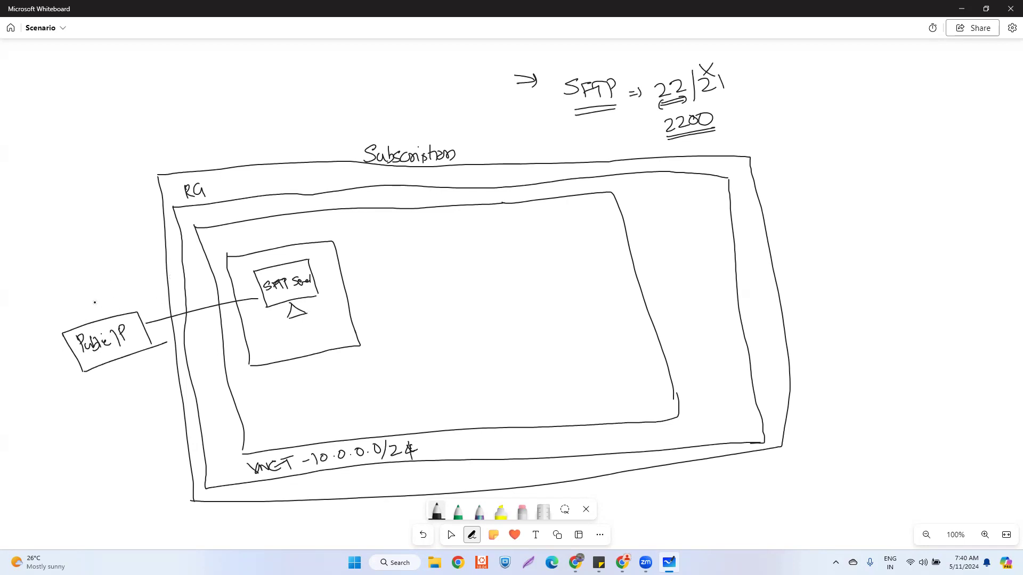
- Write 22 above the Public IP box and a crossed-out 3389 left of the Subscription
{"action": "left_click_drag", "start_coordinate": [87, 304], "coordinate": [96, 314]}
{"action": "left_click_drag", "start_coordinate": [94, 303], "coordinate": [112, 316]}
{"action": "mouse_move", "coordinate": [58, 201]}
{"action": "left_mouse_down"}
{"action": "mouse_move", "coordinate": [51, 213]}
{"action": "mouse_move", "coordinate": [72, 202]}
{"action": "mouse_move", "coordinate": [65, 212]}
{"action": "mouse_move", "coordinate": [83, 203]}
{"action": "mouse_move", "coordinate": [96, 217]}
{"action": "left_mouse_up"}
{"action": "left_click", "coordinate": [80, 206]}
{"action": "left_click_drag", "start_coordinate": [28, 200], "coordinate": [42, 211]}
{"action": "left_click_drag", "start_coordinate": [41, 200], "coordinate": [30, 212]}
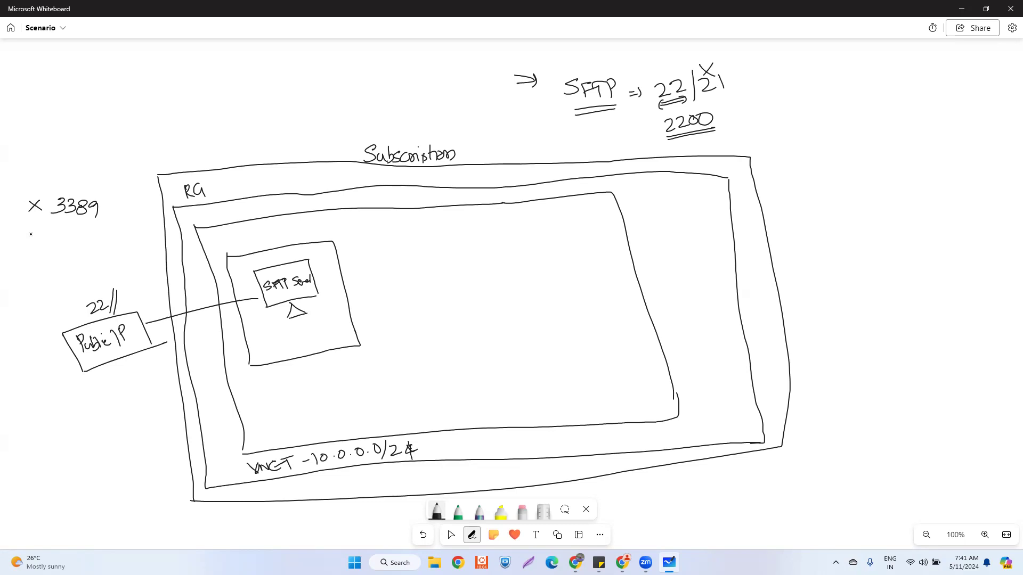
- Circle the Public IP's 22, label 3389 RDP and ✓22 SSH/SFTP, and arrowhead both line ends
{"action": "mouse_move", "coordinate": [100, 292]}
{"action": "left_mouse_down"}
{"action": "mouse_move", "coordinate": [83, 295]}
{"action": "mouse_move", "coordinate": [81, 321]}
{"action": "mouse_move", "coordinate": [101, 293]}
{"action": "left_mouse_up"}
{"action": "left_click_drag", "start_coordinate": [51, 254], "coordinate": [61, 254]}
{"action": "mouse_move", "coordinate": [64, 241]}
{"action": "left_mouse_down"}
{"action": "mouse_move", "coordinate": [73, 253]}
{"action": "mouse_move", "coordinate": [45, 231]}
{"action": "left_mouse_up"}
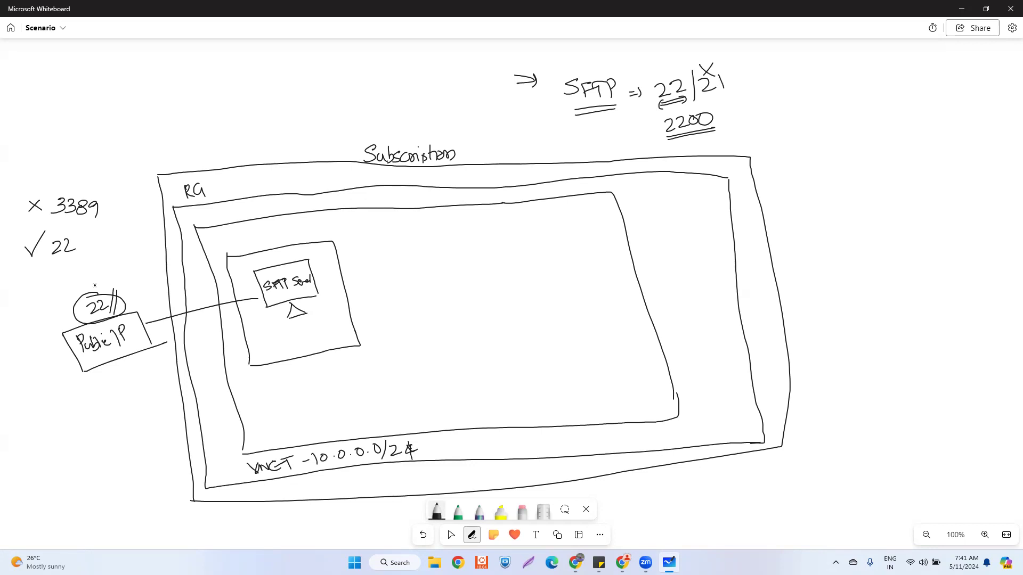
{"action": "mouse_move", "coordinate": [112, 203]}
{"action": "left_mouse_down"}
{"action": "mouse_move", "coordinate": [117, 216]}
{"action": "mouse_move", "coordinate": [139, 209]}
{"action": "mouse_move", "coordinate": [107, 250]}
{"action": "mouse_move", "coordinate": [119, 250]}
{"action": "left_mouse_up"}
{"action": "mouse_move", "coordinate": [130, 240]}
{"action": "left_mouse_down"}
{"action": "mouse_move", "coordinate": [134, 248]}
{"action": "mouse_move", "coordinate": [78, 274]}
{"action": "mouse_move", "coordinate": [88, 274]}
{"action": "left_mouse_up"}
{"action": "left_click_drag", "start_coordinate": [89, 263], "coordinate": [107, 266]}
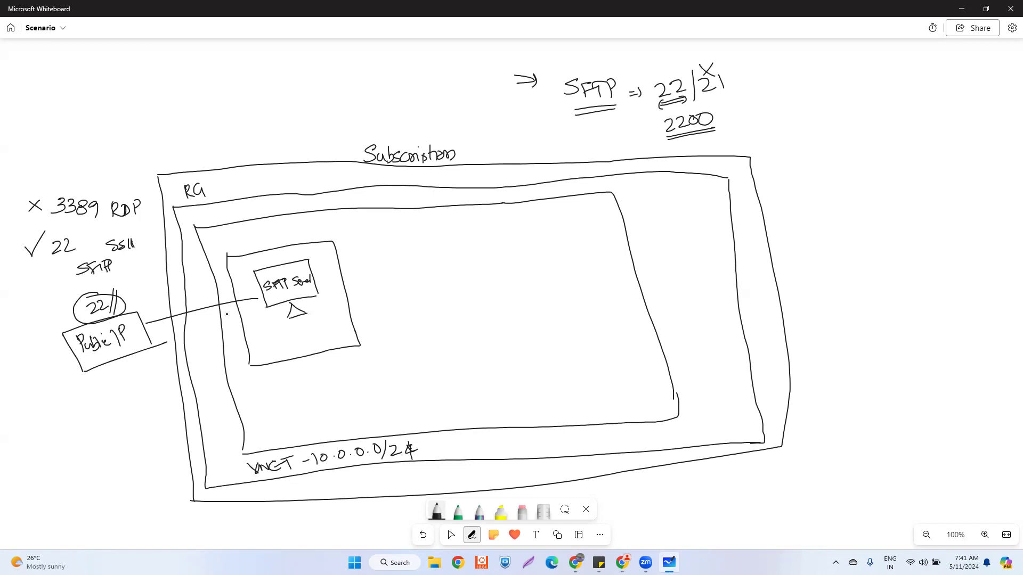
{"action": "left_click_drag", "start_coordinate": [249, 292], "coordinate": [252, 307]}
{"action": "left_click_drag", "start_coordinate": [151, 316], "coordinate": [151, 327]}
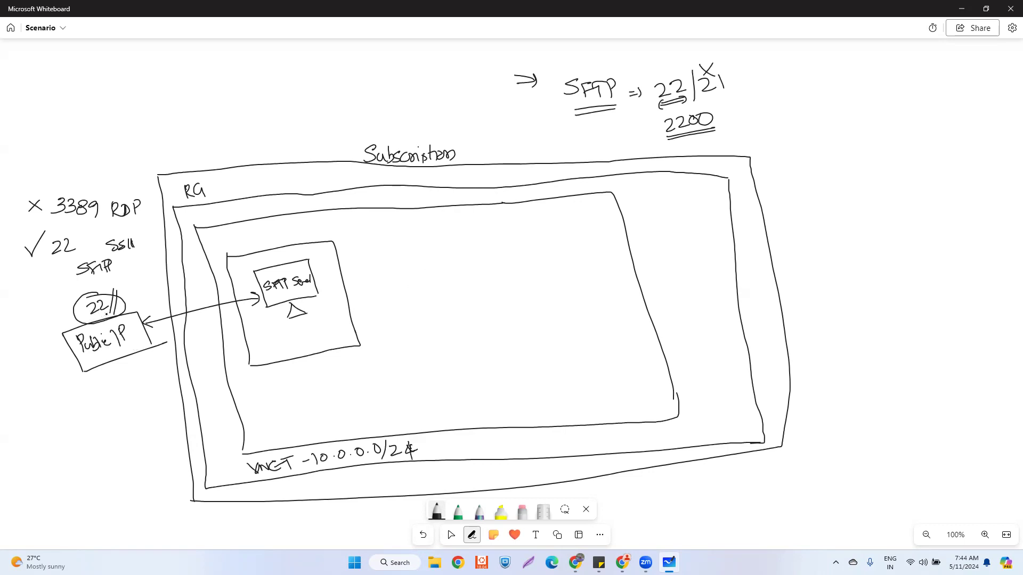
- Extend the stroke by 22, write 'Windows VM' above SFTP Server, underline it, and circle 3389
{"action": "left_click_drag", "start_coordinate": [111, 311], "coordinate": [110, 313]}
{"action": "left_click_drag", "start_coordinate": [269, 269], "coordinate": [317, 263]}
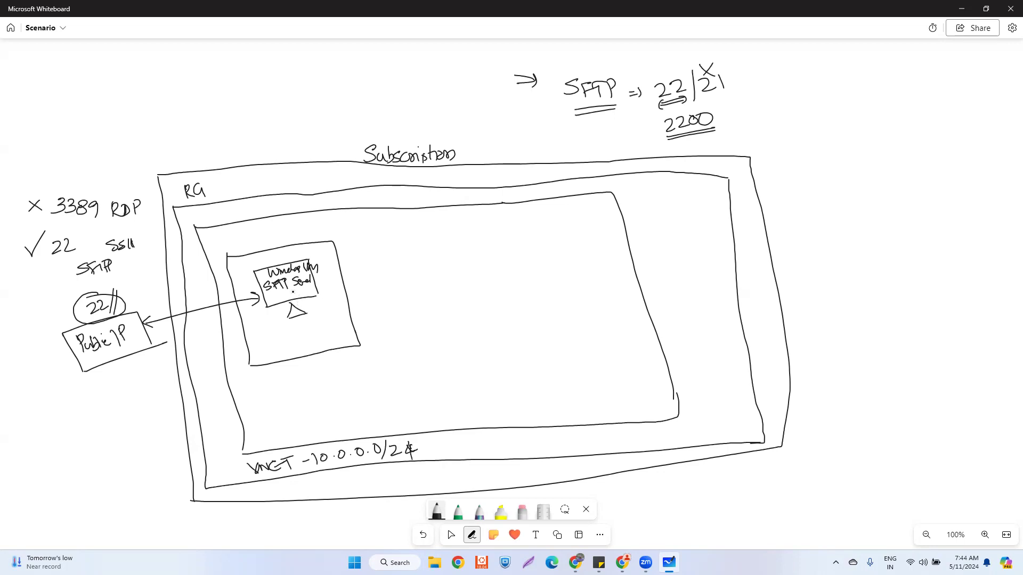
{"action": "left_click_drag", "start_coordinate": [286, 295], "coordinate": [306, 291]}
{"action": "mouse_move", "coordinate": [61, 185]}
{"action": "left_mouse_down"}
{"action": "mouse_move", "coordinate": [52, 227]}
{"action": "mouse_move", "coordinate": [109, 209]}
{"action": "mouse_move", "coordinate": [44, 188]}
{"action": "left_mouse_up"}
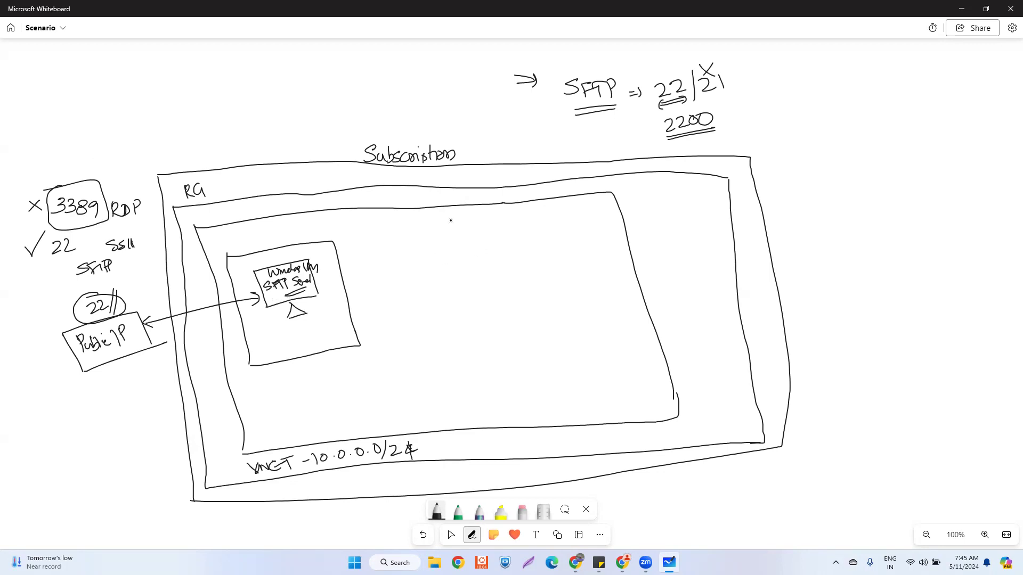
- Draw a new box right of the SFTP server and label it 'mgmt subnet'
{"action": "left_click_drag", "start_coordinate": [436, 238], "coordinate": [442, 327]}
{"action": "mouse_move", "coordinate": [436, 238]}
{"action": "left_mouse_down"}
{"action": "mouse_move", "coordinate": [540, 296]}
{"action": "mouse_move", "coordinate": [533, 324]}
{"action": "left_mouse_up"}
{"action": "left_click_drag", "start_coordinate": [442, 328], "coordinate": [524, 328]}
{"action": "mouse_move", "coordinate": [459, 349]}
{"action": "left_mouse_down"}
{"action": "mouse_move", "coordinate": [488, 358]}
{"action": "mouse_move", "coordinate": [511, 345]}
{"action": "mouse_move", "coordinate": [577, 349]}
{"action": "left_mouse_up"}
- Draw a VM and NIC in the subnet, with an arrowed connector to a boxed 'Pvt IP'
{"action": "mouse_move", "coordinate": [467, 262]}
{"action": "left_mouse_down"}
{"action": "mouse_move", "coordinate": [469, 291]}
{"action": "mouse_move", "coordinate": [499, 290]}
{"action": "mouse_move", "coordinate": [480, 299]}
{"action": "mouse_move", "coordinate": [505, 278]}
{"action": "left_mouse_up"}
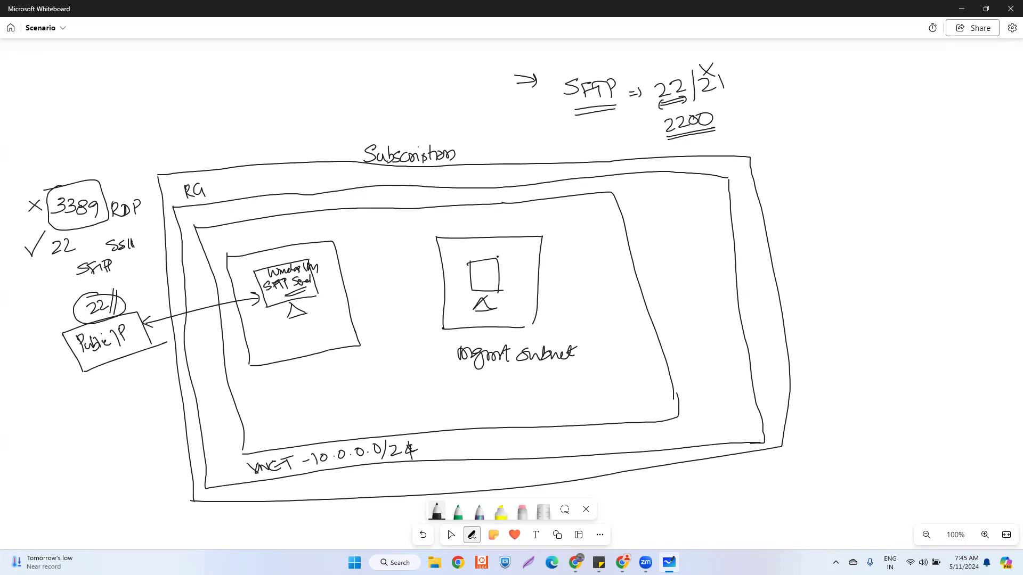
{"action": "mouse_move", "coordinate": [513, 269]}
{"action": "left_mouse_down"}
{"action": "mouse_move", "coordinate": [527, 286]}
{"action": "mouse_move", "coordinate": [514, 288]}
{"action": "mouse_move", "coordinate": [516, 275]}
{"action": "mouse_move", "coordinate": [527, 283]}
{"action": "left_mouse_up"}
{"action": "mouse_move", "coordinate": [527, 280]}
{"action": "left_mouse_down"}
{"action": "mouse_move", "coordinate": [599, 288]}
{"action": "mouse_move", "coordinate": [659, 491]}
{"action": "mouse_move", "coordinate": [702, 503]}
{"action": "mouse_move", "coordinate": [726, 490]}
{"action": "mouse_move", "coordinate": [669, 522]}
{"action": "left_mouse_up"}
{"action": "mouse_move", "coordinate": [667, 480]}
{"action": "left_mouse_down"}
{"action": "mouse_move", "coordinate": [733, 472]}
{"action": "mouse_move", "coordinate": [743, 507]}
{"action": "left_mouse_up"}
{"action": "left_click_drag", "start_coordinate": [666, 516], "coordinate": [737, 506]}
{"action": "mouse_move", "coordinate": [660, 488]}
{"action": "left_mouse_down"}
{"action": "mouse_move", "coordinate": [661, 500]}
{"action": "mouse_move", "coordinate": [669, 496]}
{"action": "left_mouse_up"}
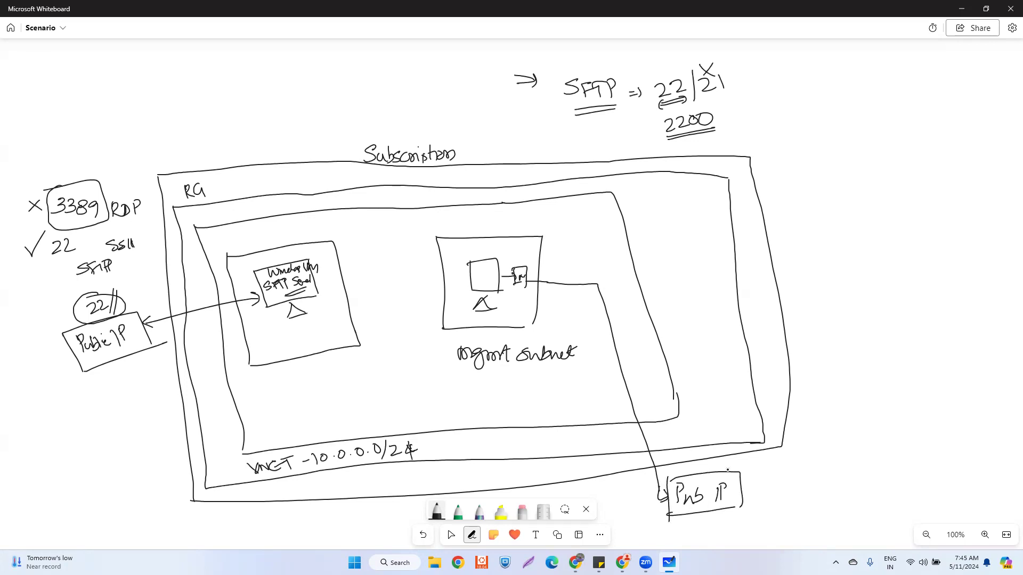
- Arrow Pvt IP to a double-underlined 'RDP', and link the VM to the SFTP server as 'Private IP'
{"action": "left_click_drag", "start_coordinate": [742, 489], "coordinate": [814, 480]}
{"action": "left_click", "coordinate": [820, 480]}
{"action": "left_click_drag", "start_coordinate": [820, 478], "coordinate": [814, 495]}
{"action": "left_click_drag", "start_coordinate": [820, 479], "coordinate": [827, 501]}
{"action": "left_click_drag", "start_coordinate": [786, 508], "coordinate": [826, 505]}
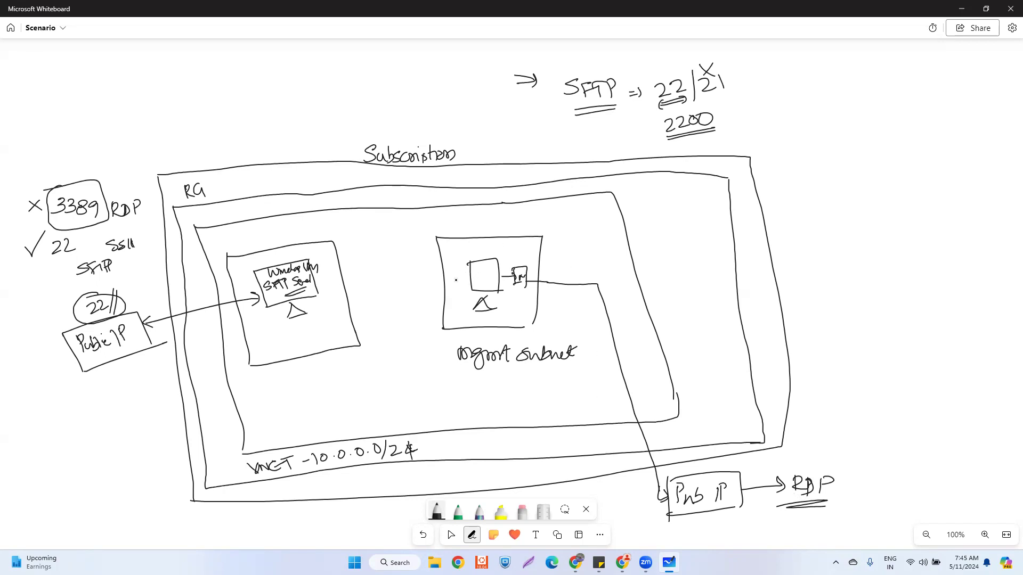
{"action": "mouse_move", "coordinate": [466, 276]}
{"action": "left_mouse_down"}
{"action": "mouse_move", "coordinate": [352, 272]}
{"action": "mouse_move", "coordinate": [363, 286]}
{"action": "left_mouse_up"}
{"action": "mouse_move", "coordinate": [376, 252]}
{"action": "left_mouse_down"}
{"action": "mouse_move", "coordinate": [378, 270]}
{"action": "mouse_move", "coordinate": [420, 261]}
{"action": "left_mouse_up"}
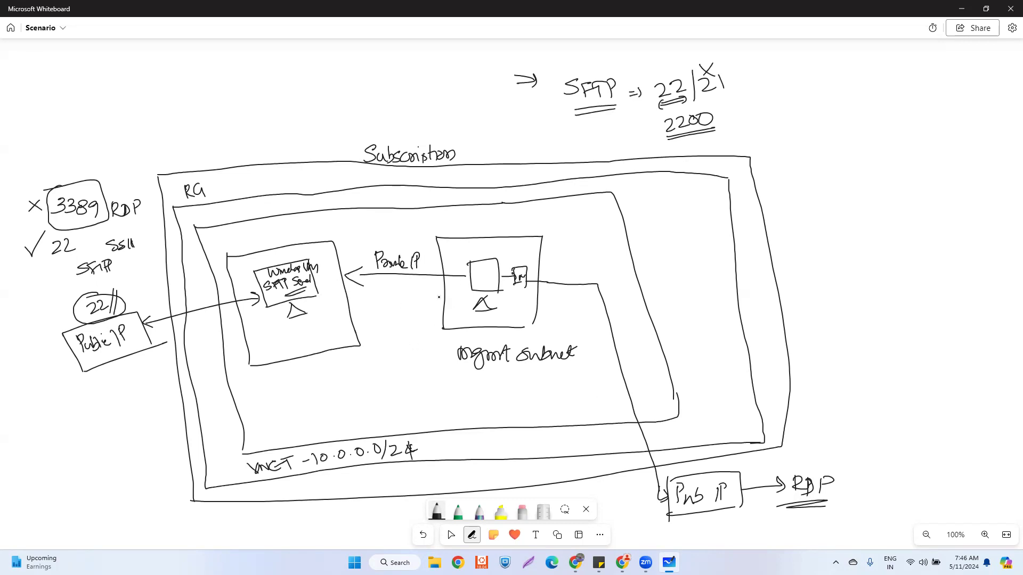
- Hatch the mgmt VM square, write '10 vms' and an underlined '→ Shutdown', and arrowhead the SFTP line
{"action": "left_click_drag", "start_coordinate": [471, 264], "coordinate": [494, 290]}
{"action": "mouse_move", "coordinate": [479, 241]}
{"action": "left_mouse_down"}
{"action": "mouse_move", "coordinate": [502, 253]}
{"action": "mouse_move", "coordinate": [631, 260]}
{"action": "left_mouse_up"}
{"action": "mouse_move", "coordinate": [561, 268]}
{"action": "left_mouse_down"}
{"action": "mouse_move", "coordinate": [619, 268]}
{"action": "mouse_move", "coordinate": [601, 271]}
{"action": "left_mouse_up"}
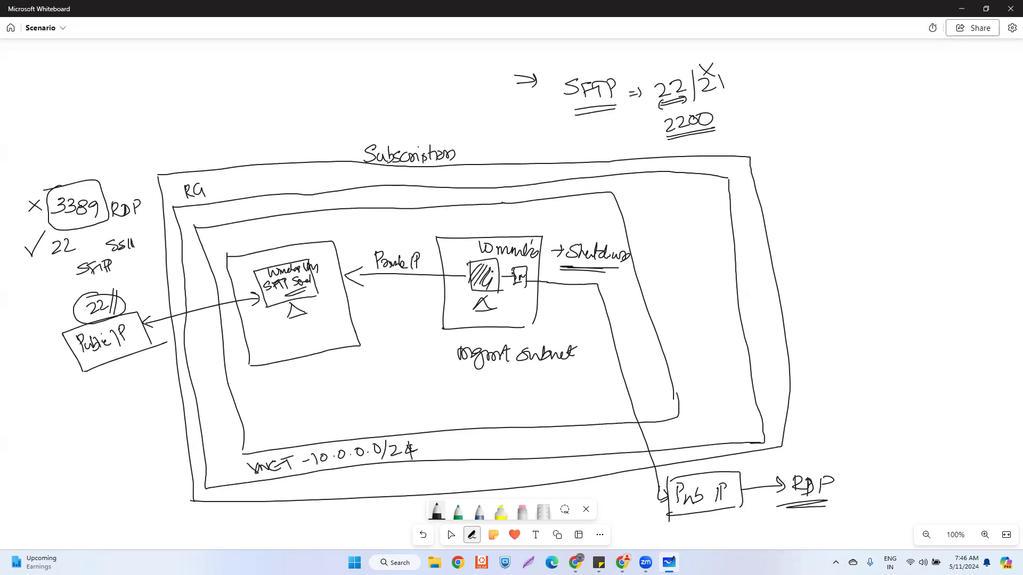
{"action": "left_click_drag", "start_coordinate": [253, 295], "coordinate": [254, 301]}
{"action": "mouse_move", "coordinate": [623, 563]}
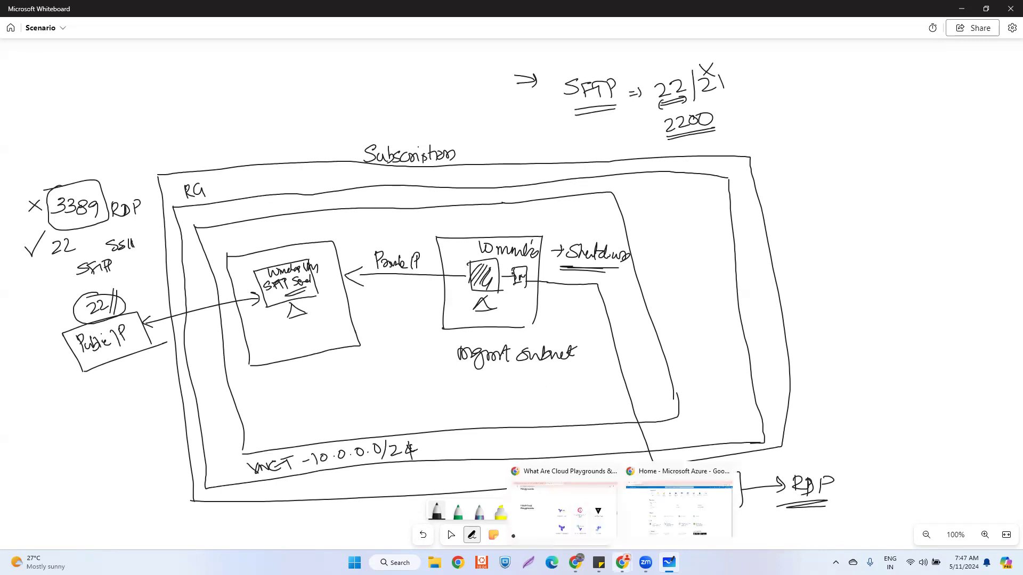
{"action": "left_click", "coordinate": [677, 477]}
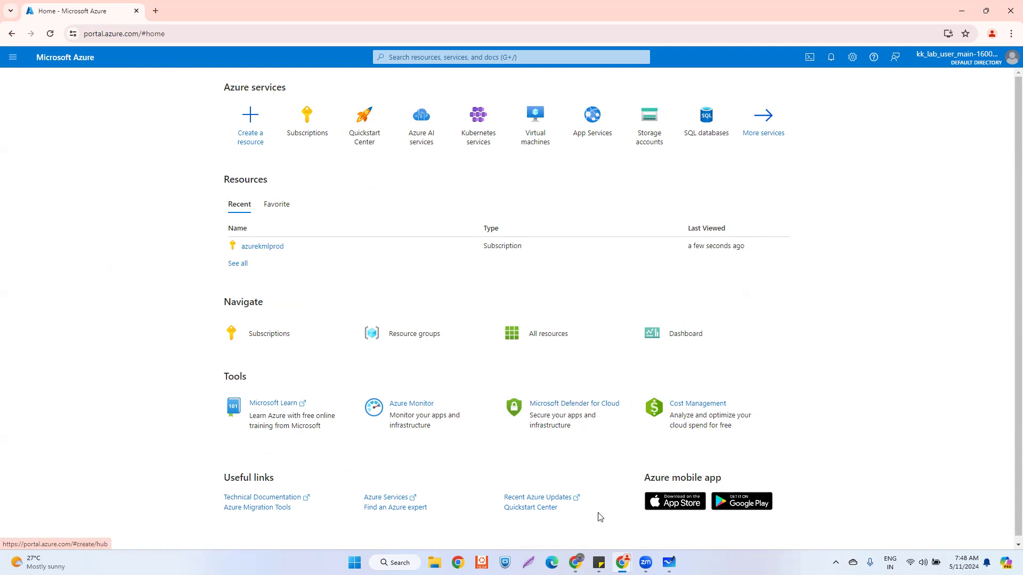
{"action": "mouse_move", "coordinate": [627, 556]}
{"action": "left_click", "coordinate": [669, 562]}
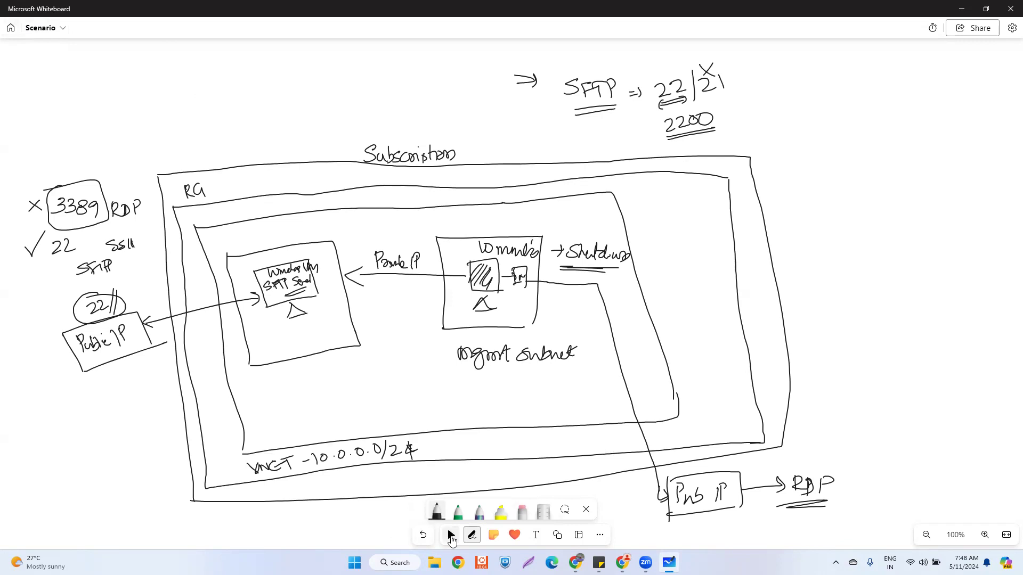
{"action": "left_click", "coordinate": [451, 535]}
{"action": "left_click_drag", "start_coordinate": [817, 270], "coordinate": [452, 260]}
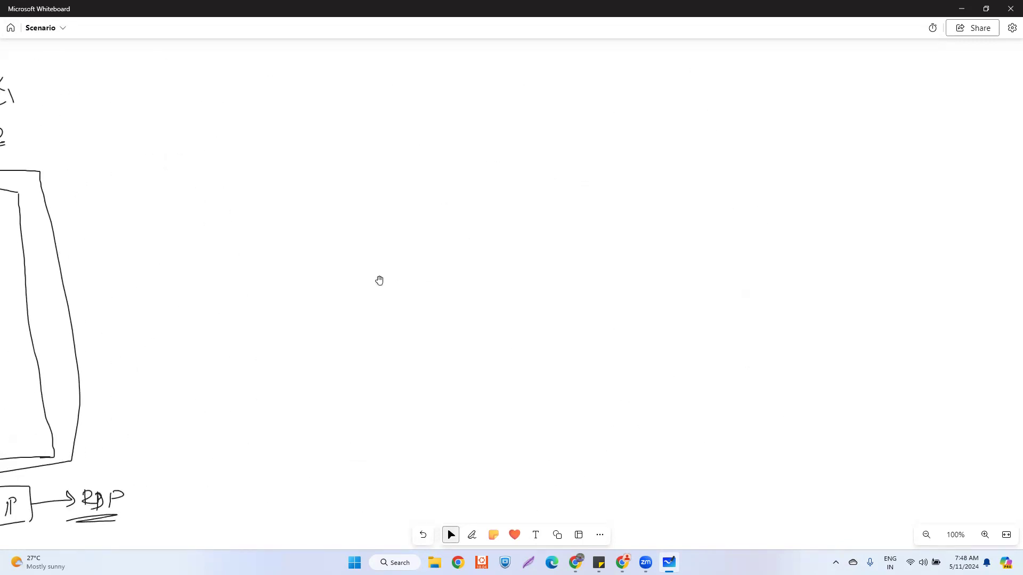
{"action": "left_click", "coordinate": [471, 535]}
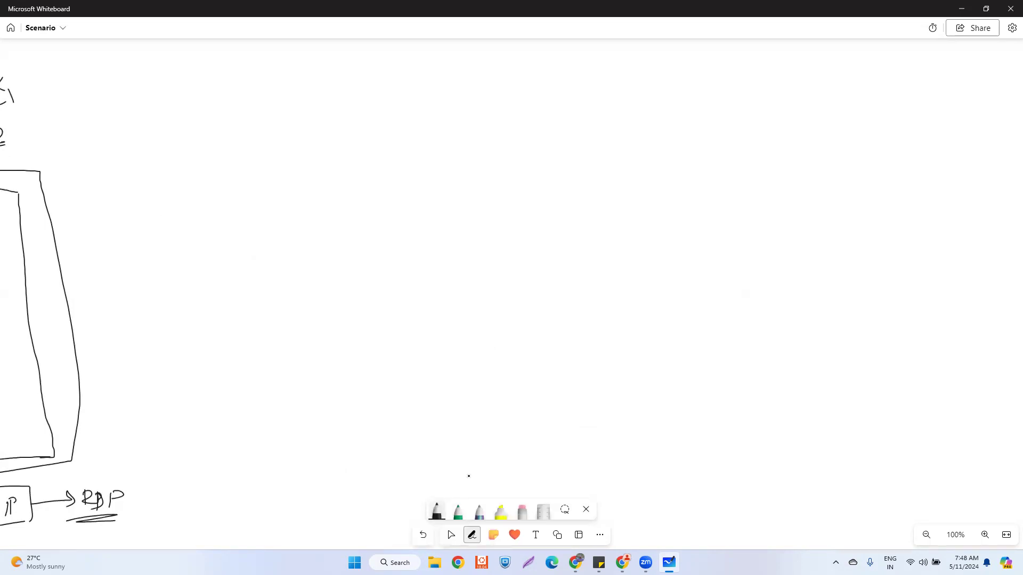
{"action": "left_click", "coordinate": [451, 535]}
{"action": "left_click_drag", "start_coordinate": [281, 331], "coordinate": [994, 300]}
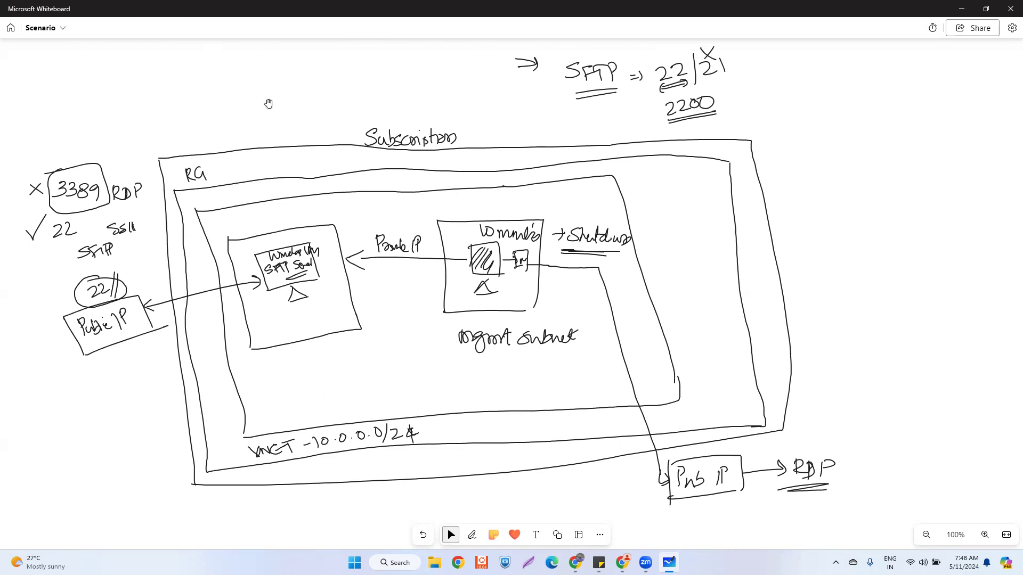
- With the pen, scribble over the circled 22, then tick both the circled 3389 and 22
{"action": "left_click", "coordinate": [472, 534]}
{"action": "left_click", "coordinate": [436, 512]}
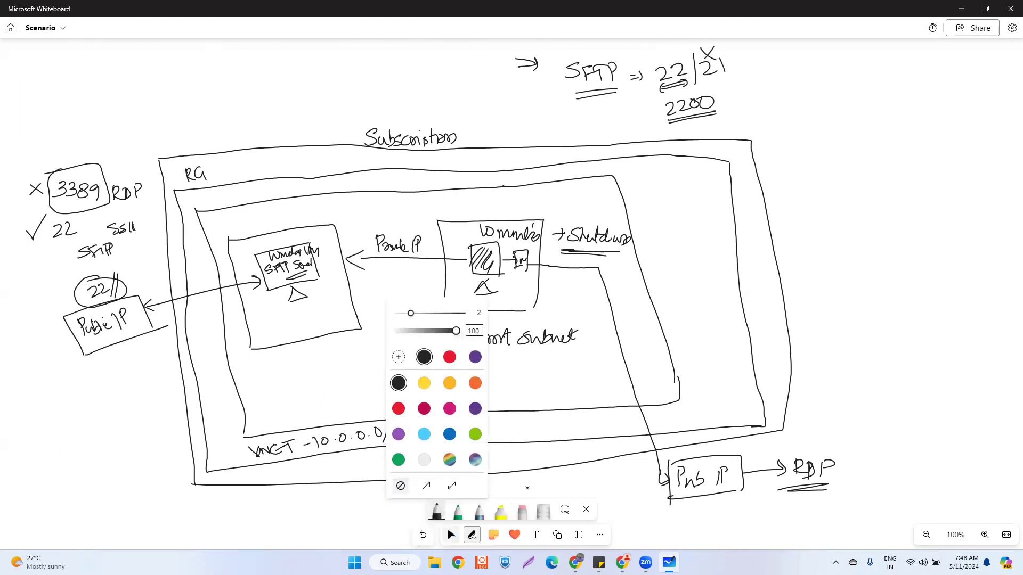
{"action": "left_click", "coordinate": [436, 514]}
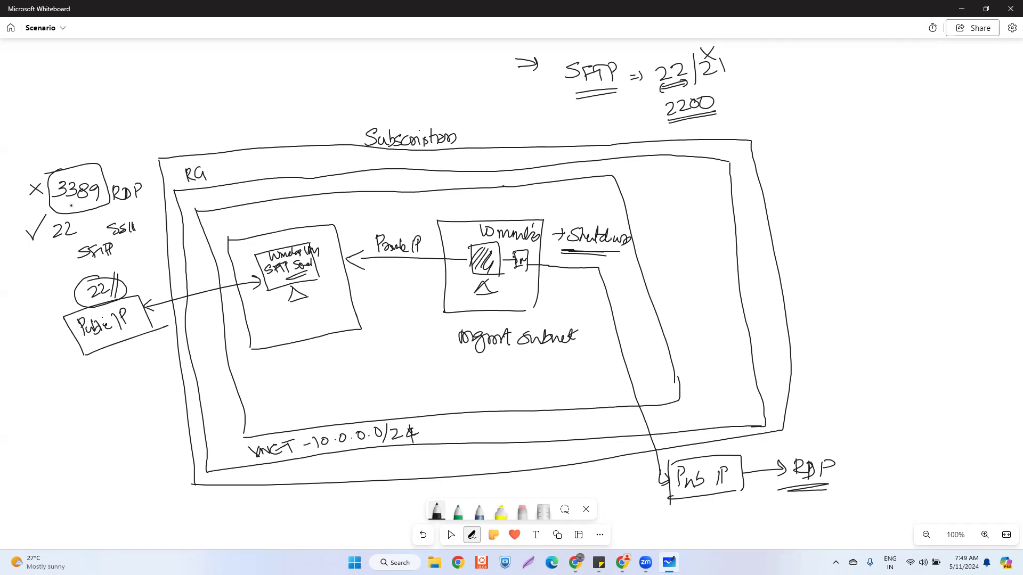
{"action": "mouse_move", "coordinate": [93, 306]}
{"action": "left_mouse_down"}
{"action": "mouse_move", "coordinate": [113, 290]}
{"action": "mouse_move", "coordinate": [108, 299]}
{"action": "left_mouse_up"}
{"action": "left_click_drag", "start_coordinate": [104, 176], "coordinate": [116, 165]}
{"action": "left_click_drag", "start_coordinate": [106, 278], "coordinate": [118, 268]}
- Draw two stacked squares on the right, each labelled 'VNET'
{"action": "mouse_move", "coordinate": [815, 177]}
{"action": "left_mouse_down"}
{"action": "mouse_move", "coordinate": [867, 167]}
{"action": "mouse_move", "coordinate": [821, 233]}
{"action": "mouse_move", "coordinate": [869, 223]}
{"action": "left_mouse_up"}
{"action": "left_click_drag", "start_coordinate": [867, 165], "coordinate": [872, 221]}
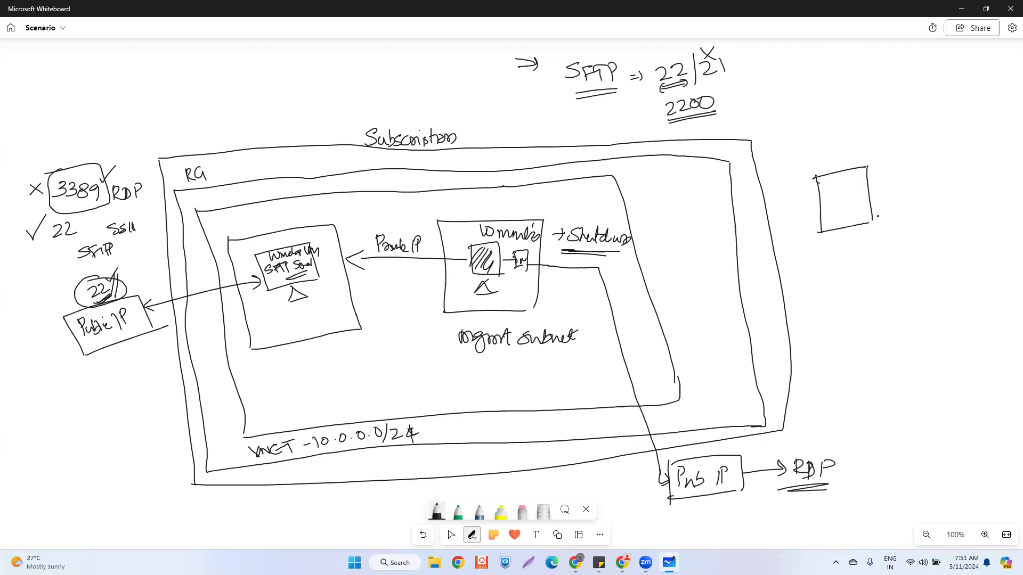
{"action": "left_click_drag", "start_coordinate": [825, 265], "coordinate": [833, 299]}
{"action": "left_click_drag", "start_coordinate": [826, 265], "coordinate": [868, 246]}
{"action": "mouse_move", "coordinate": [869, 246]}
{"action": "left_mouse_down"}
{"action": "mouse_move", "coordinate": [879, 291]}
{"action": "mouse_move", "coordinate": [826, 306]}
{"action": "left_mouse_up"}
{"action": "left_click_drag", "start_coordinate": [814, 160], "coordinate": [837, 165]}
{"action": "left_click_drag", "start_coordinate": [841, 154], "coordinate": [849, 160]}
{"action": "left_click_drag", "start_coordinate": [818, 241], "coordinate": [836, 241]}
{"action": "left_click_drag", "start_coordinate": [836, 250], "coordinate": [853, 235]}
- Bracket the two VNET squares and label the bracket 'VNET PEERING'
{"action": "mouse_move", "coordinate": [876, 186]}
{"action": "left_mouse_down"}
{"action": "mouse_move", "coordinate": [890, 214]}
{"action": "mouse_move", "coordinate": [882, 241]}
{"action": "left_mouse_up"}
{"action": "left_click", "coordinate": [883, 235]}
{"action": "mouse_move", "coordinate": [901, 199]}
{"action": "left_mouse_down"}
{"action": "mouse_move", "coordinate": [905, 209]}
{"action": "mouse_move", "coordinate": [949, 192]}
{"action": "mouse_move", "coordinate": [953, 201]}
{"action": "mouse_move", "coordinate": [979, 196]}
{"action": "mouse_move", "coordinate": [986, 183]}
{"action": "left_mouse_up"}
{"action": "left_click", "coordinate": [943, 189]}
{"action": "mouse_move", "coordinate": [993, 177]}
{"action": "left_mouse_down"}
{"action": "mouse_move", "coordinate": [989, 195]}
{"action": "mouse_move", "coordinate": [995, 185]}
{"action": "left_mouse_up"}
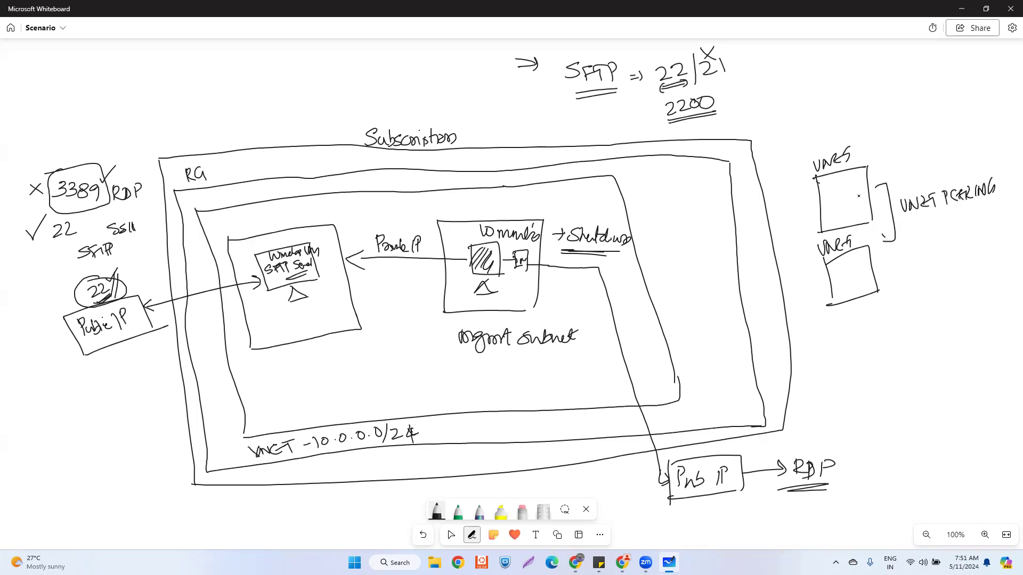
- Draw a VM figure in each VNET and join the boxes with a double-headed arrow
{"action": "mouse_move", "coordinate": [834, 192]}
{"action": "left_mouse_down"}
{"action": "mouse_move", "coordinate": [838, 208]}
{"action": "mouse_move", "coordinate": [850, 207]}
{"action": "left_mouse_up"}
{"action": "mouse_move", "coordinate": [840, 272]}
{"action": "left_mouse_down"}
{"action": "mouse_move", "coordinate": [842, 284]}
{"action": "mouse_move", "coordinate": [856, 275]}
{"action": "left_mouse_up"}
{"action": "left_click_drag", "start_coordinate": [852, 283], "coordinate": [862, 291]}
{"action": "mouse_move", "coordinate": [827, 207]}
{"action": "left_mouse_down"}
{"action": "mouse_move", "coordinate": [797, 260]}
{"action": "mouse_move", "coordinate": [825, 288]}
{"action": "mouse_move", "coordinate": [818, 292]}
{"action": "left_mouse_up"}
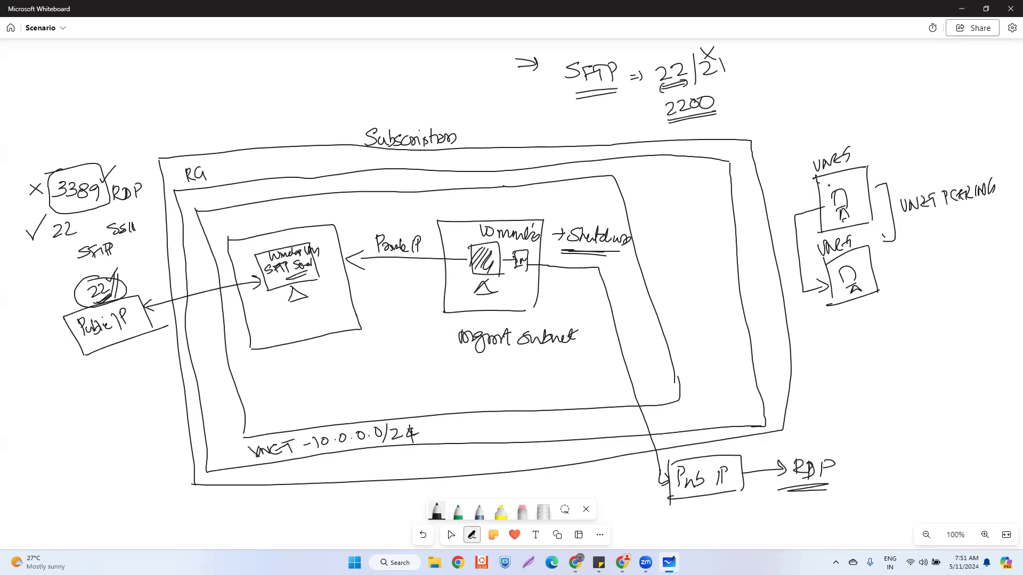
{"action": "left_click_drag", "start_coordinate": [810, 203], "coordinate": [811, 217]}
- Return to the Azure portal, search 'virtual net', and open Virtual networks
{"action": "mouse_move", "coordinate": [622, 563]}
{"action": "left_click", "coordinate": [664, 521]}
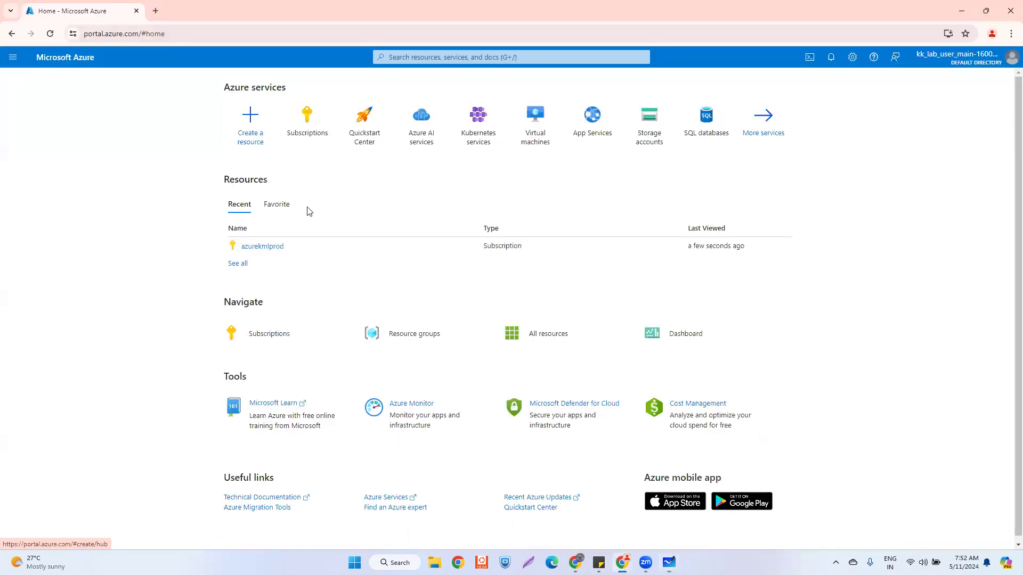
{"action": "left_click", "coordinate": [422, 59]}
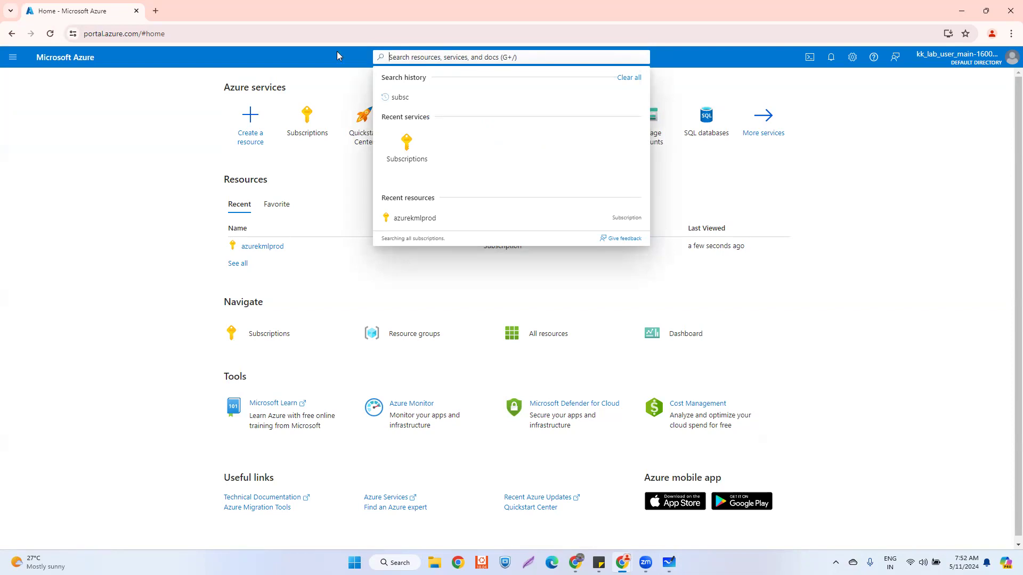
{"action": "type", "text": "v"}
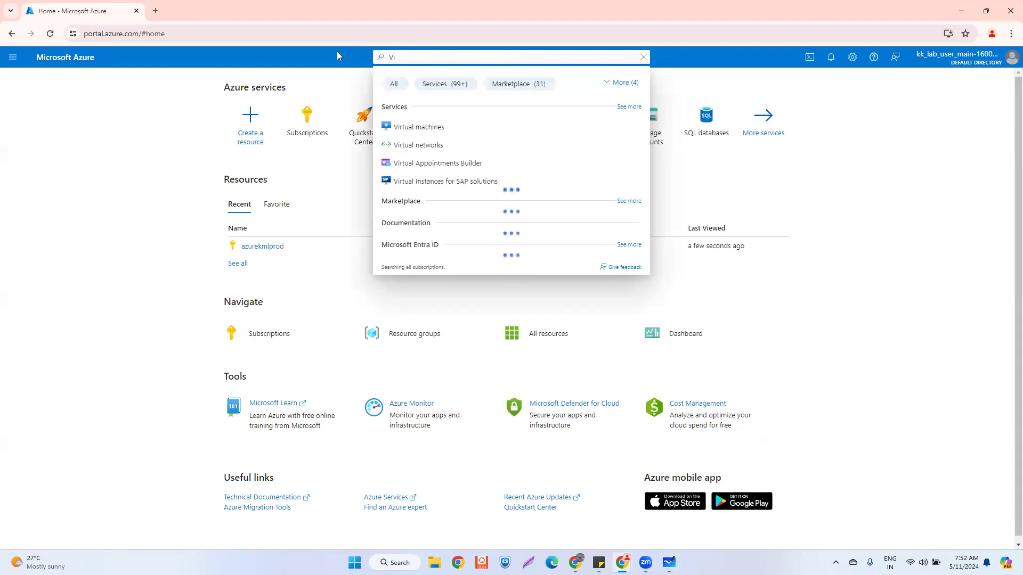
{"action": "type", "text": "irtu"}
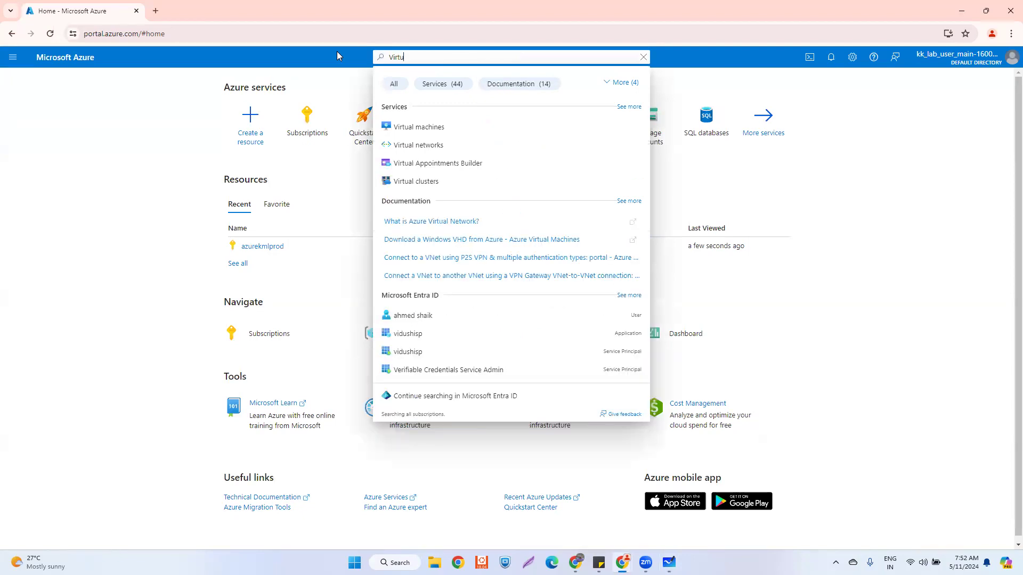
{"action": "type", "text": "al net"}
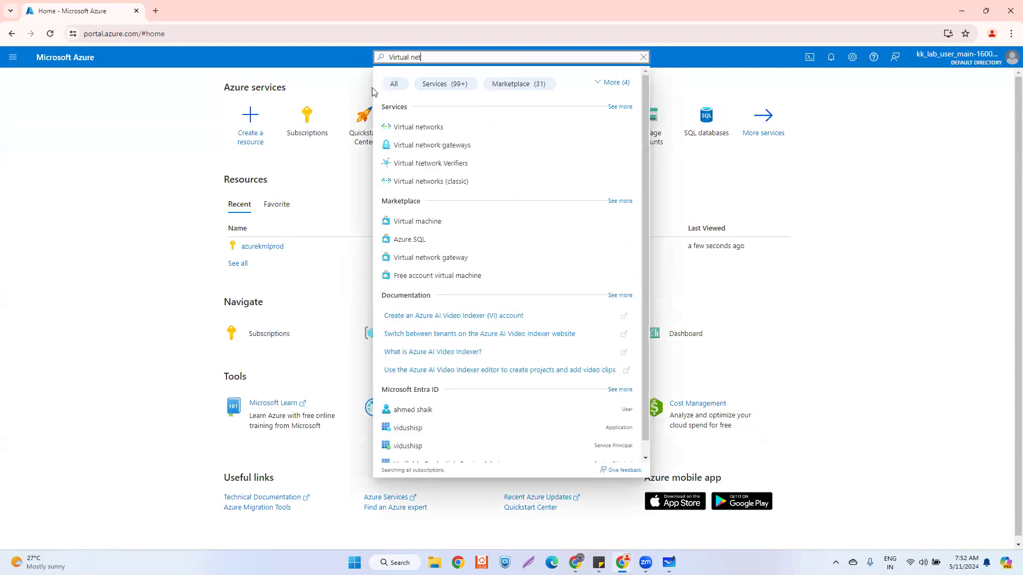
{"action": "left_click", "coordinate": [421, 128]}
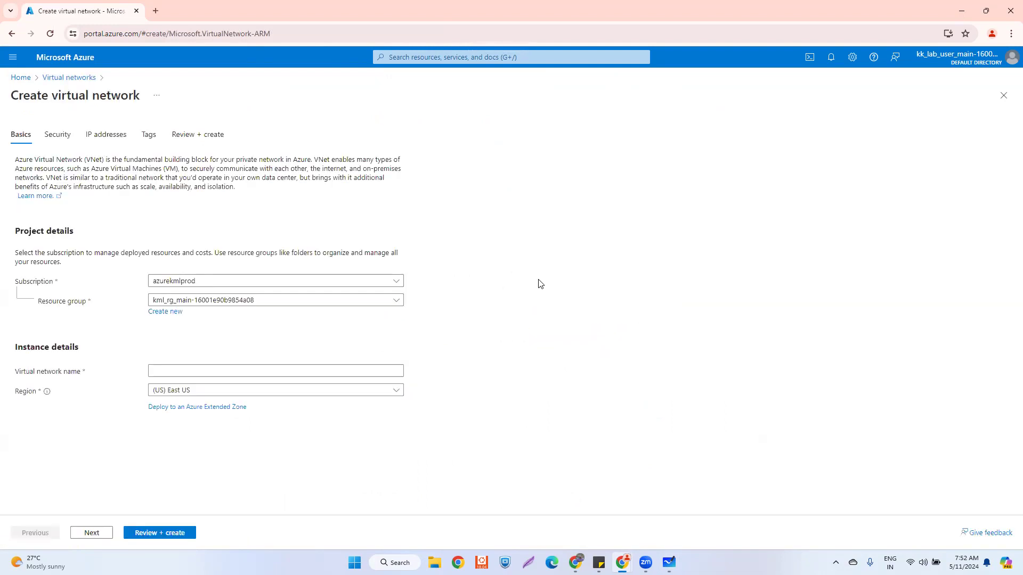
- Keep the existing resource group, abandoning a new 'rg' one, and name the network vnet-test-01
{"action": "left_click", "coordinate": [204, 306]}
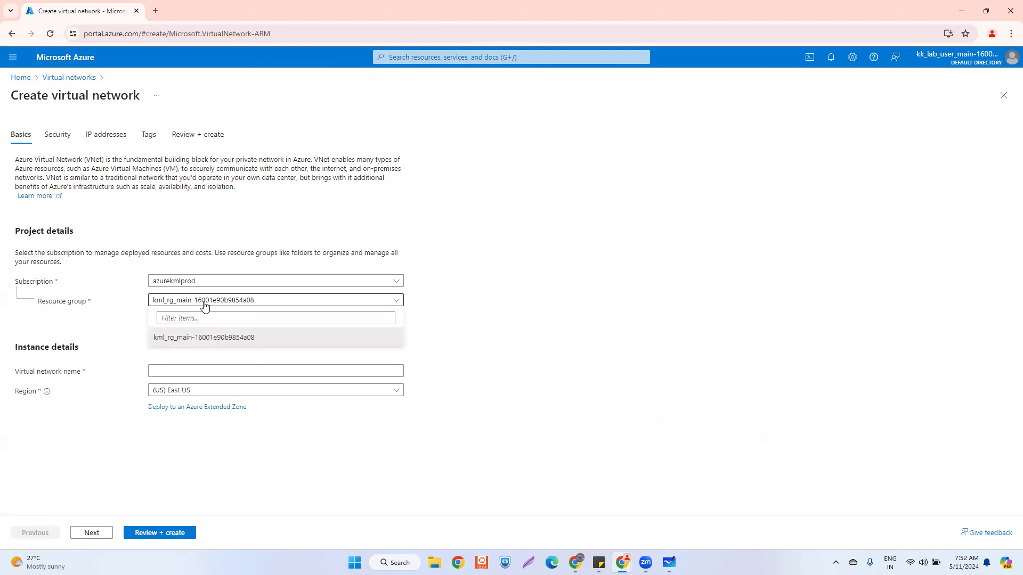
{"action": "left_click", "coordinate": [196, 340]}
{"action": "left_click", "coordinate": [157, 312]}
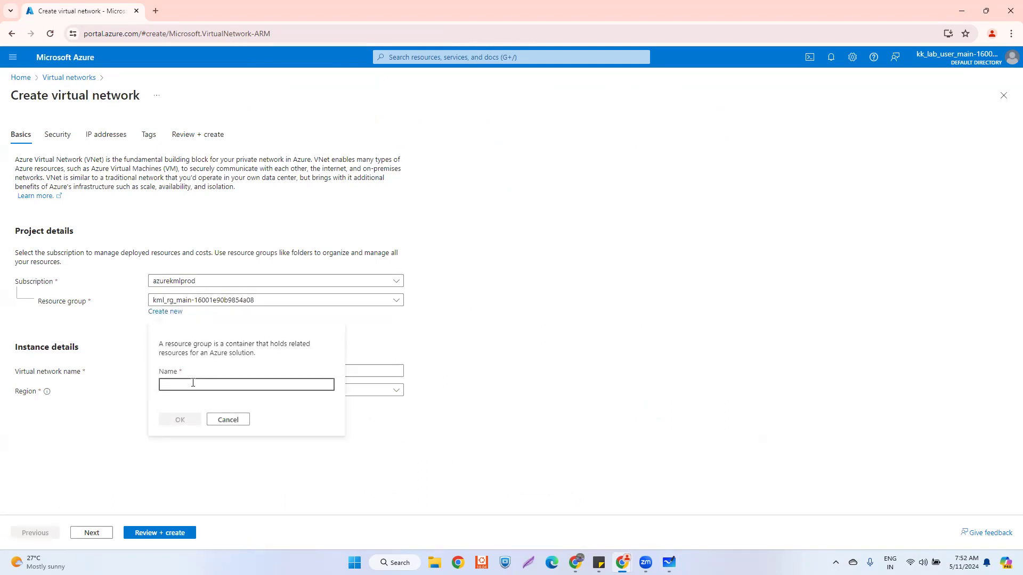
{"action": "type", "text": "rg"}
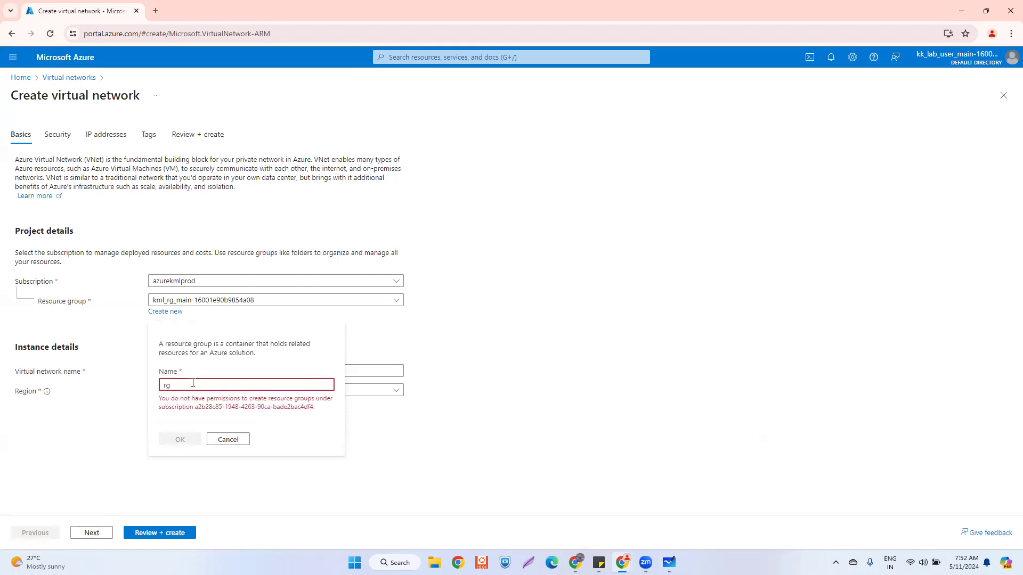
{"action": "left_click", "coordinate": [229, 440]}
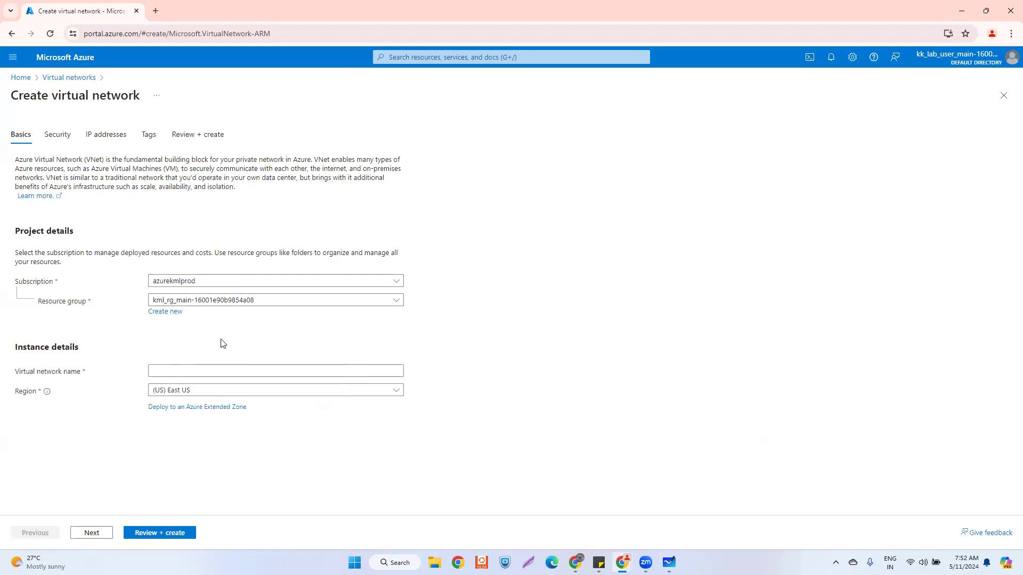
{"action": "left_click", "coordinate": [182, 374]}
{"action": "type", "text": "vn"}
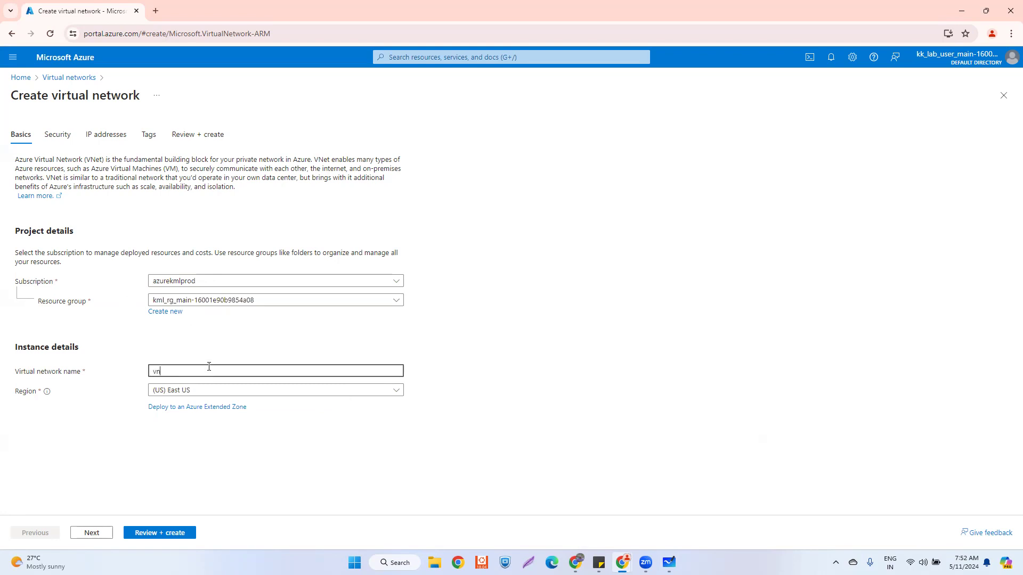
{"action": "type", "text": "et-test-01"}
- On the IP addresses tab, replace the 10.0.0.0 address space with 192.168.0.0
{"action": "left_click", "coordinate": [87, 534]}
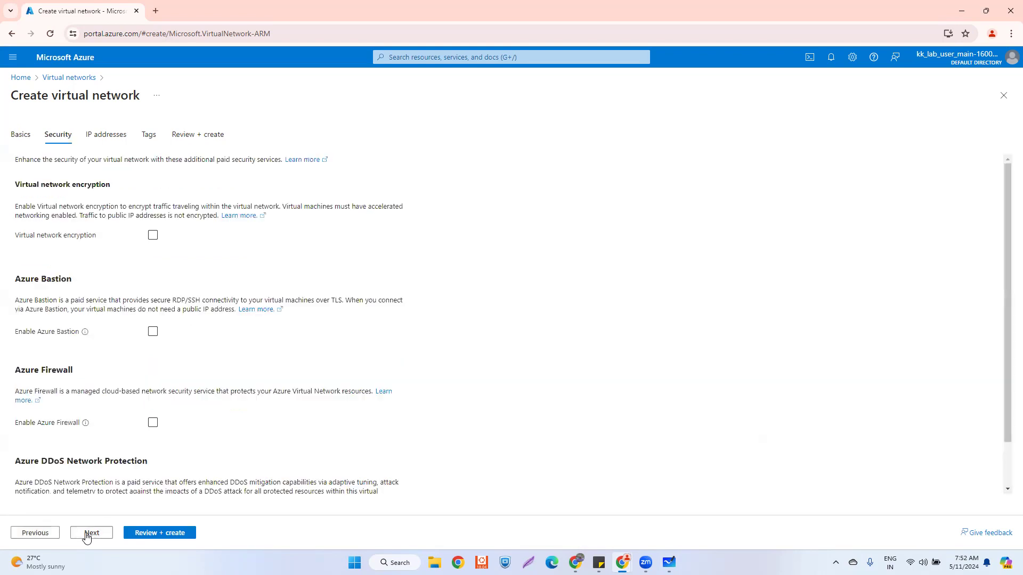
{"action": "left_click", "coordinate": [94, 536]}
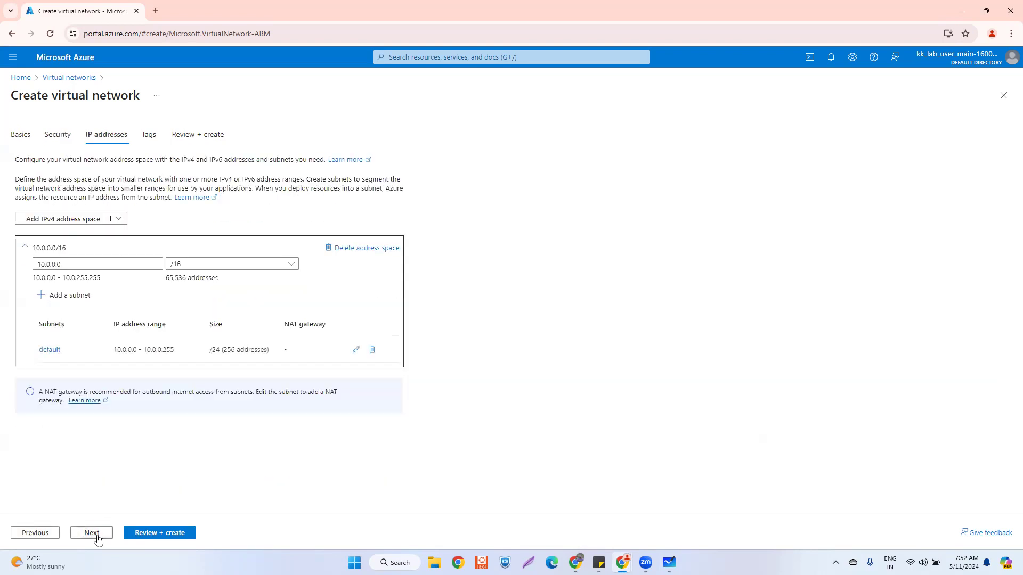
{"action": "double_click", "coordinate": [76, 259]}
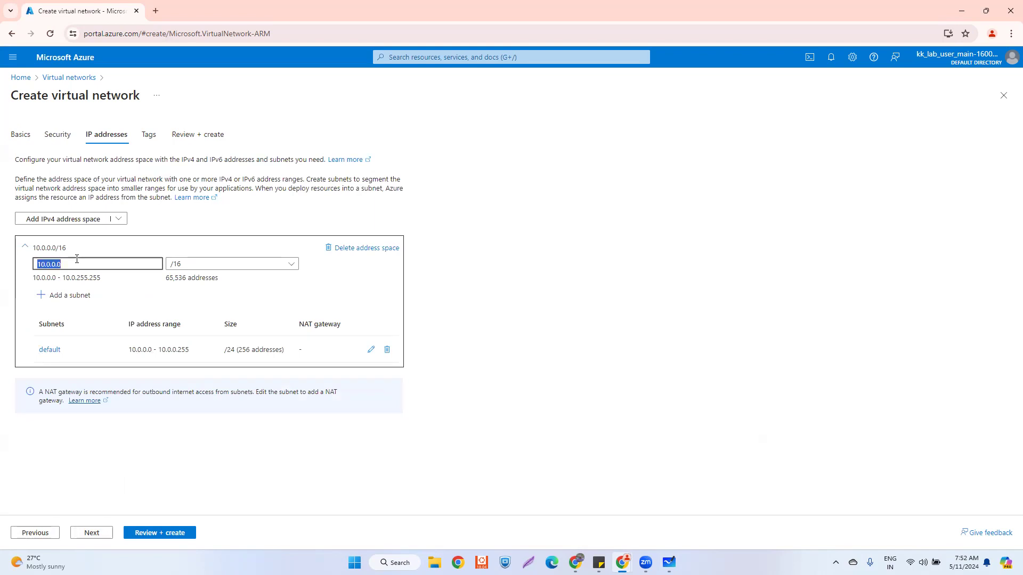
{"action": "type", "text": "192.168."}
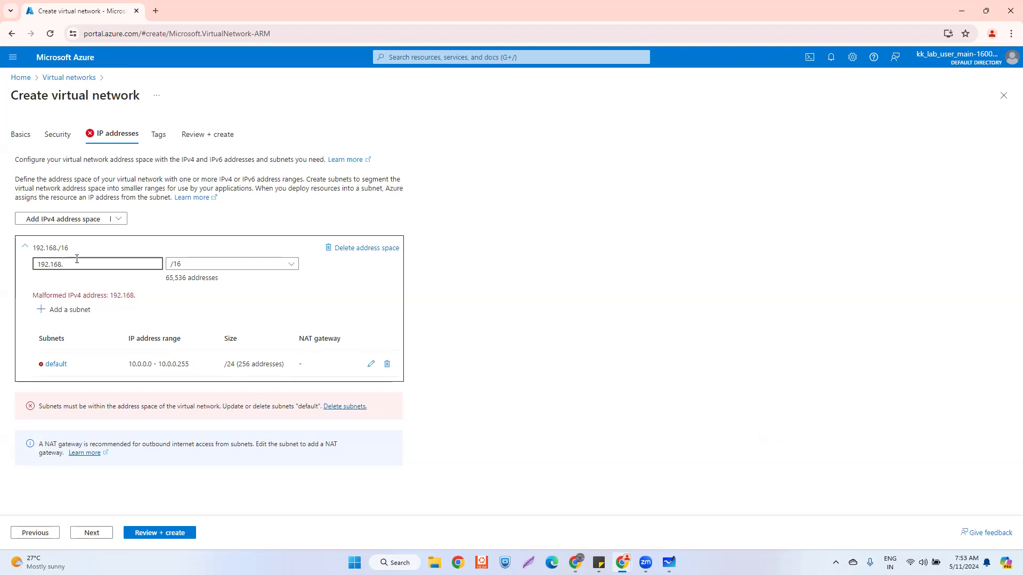
{"action": "type", "text": "0.1"}
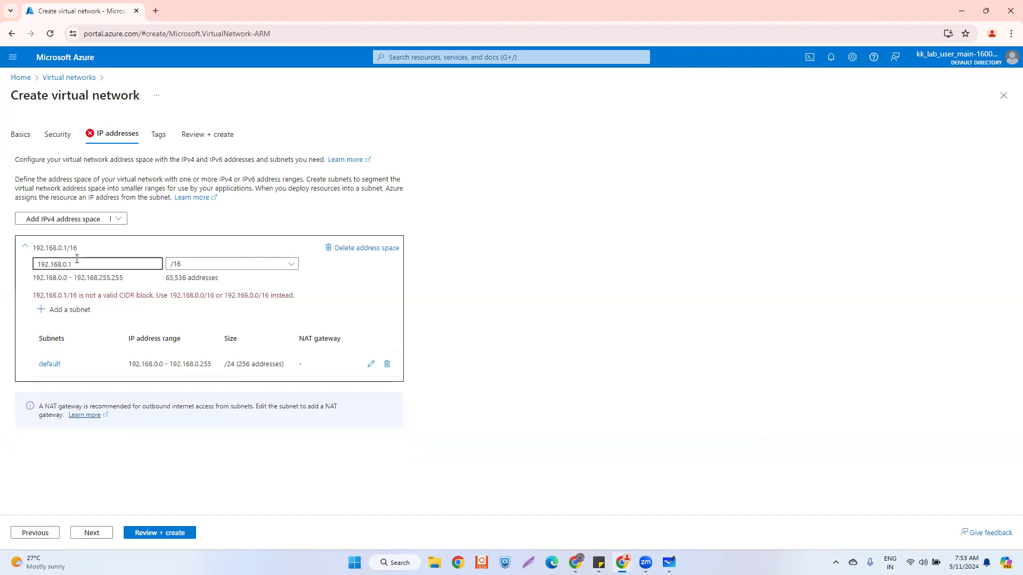
{"action": "key", "text": "BackSpace"}
{"action": "type", "text": "0"}
- Try a /24 prefix for the address space, then revert it to /16
{"action": "left_click", "coordinate": [195, 270]}
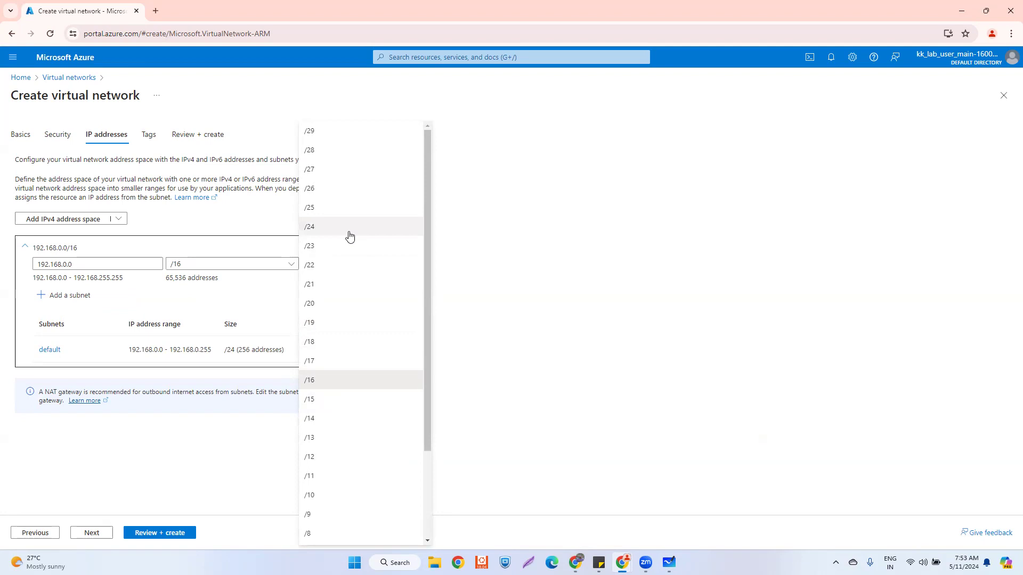
{"action": "left_click", "coordinate": [349, 235]}
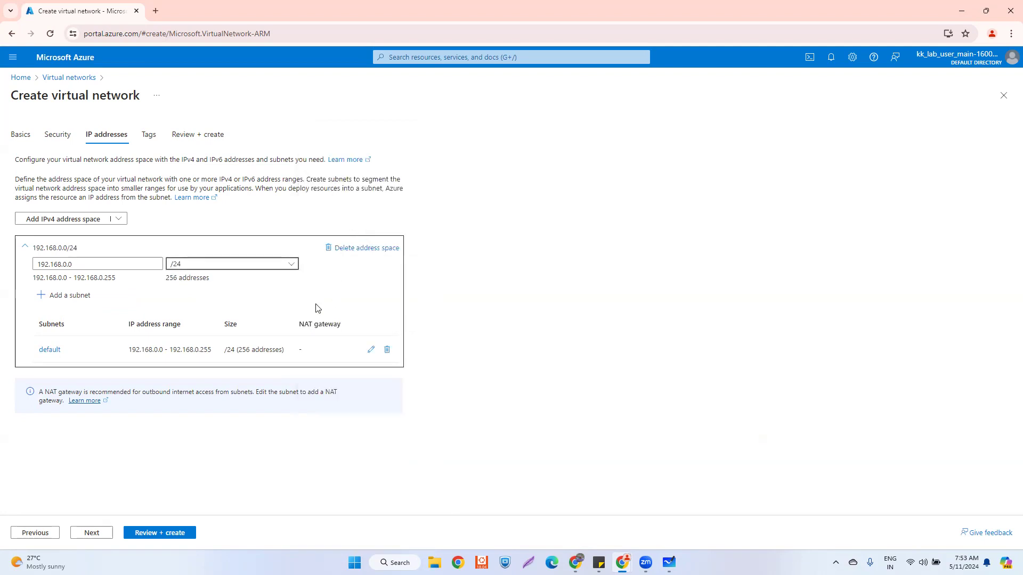
{"action": "left_click", "coordinate": [205, 267]}
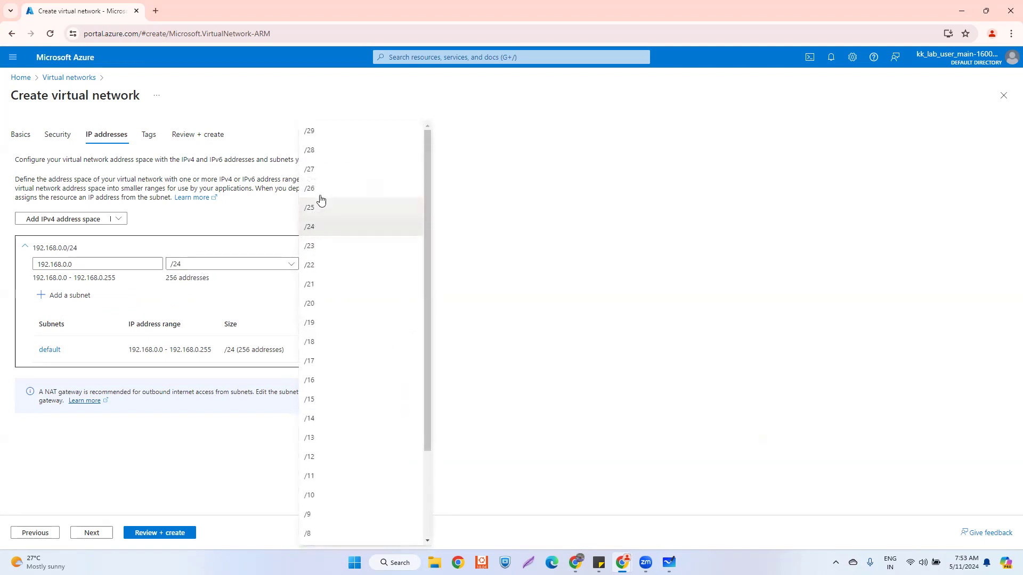
{"action": "left_click", "coordinate": [323, 381]}
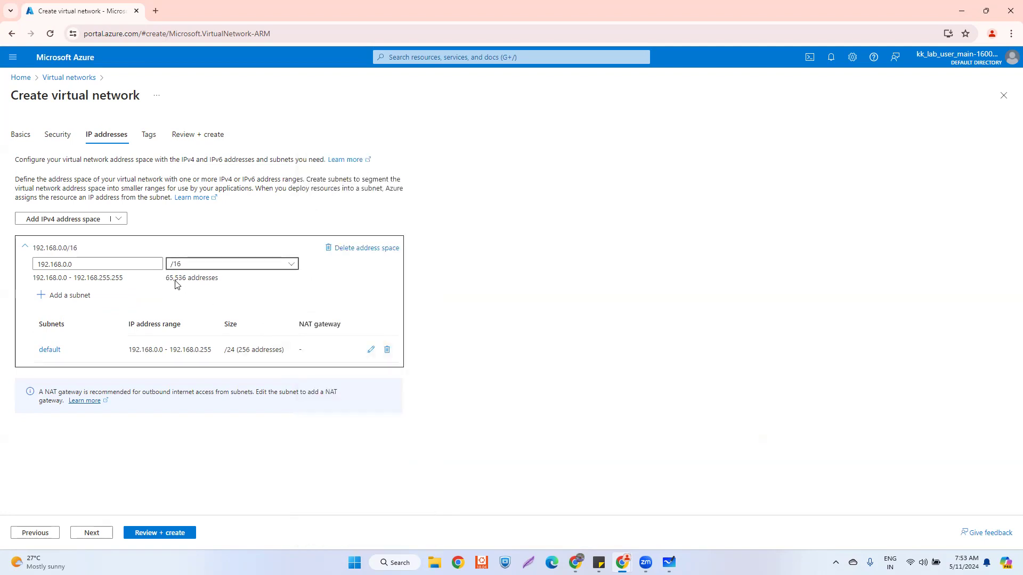
- Review the 192.168.0.0 - 192.168.255.255 range, then set the prefix to /24 for 256 addresses
{"action": "left_click", "coordinate": [209, 269]}
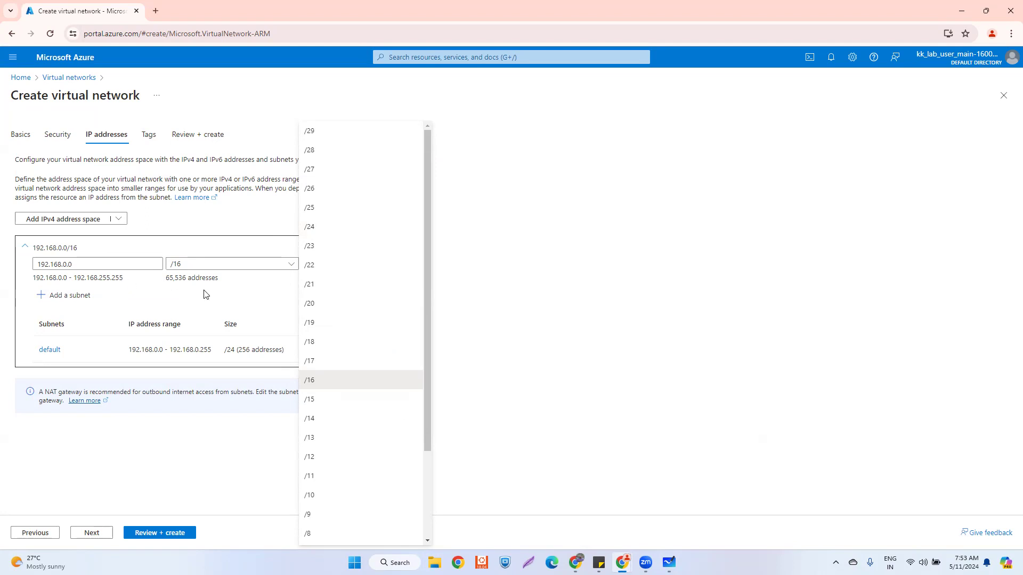
{"action": "left_click", "coordinate": [226, 295]}
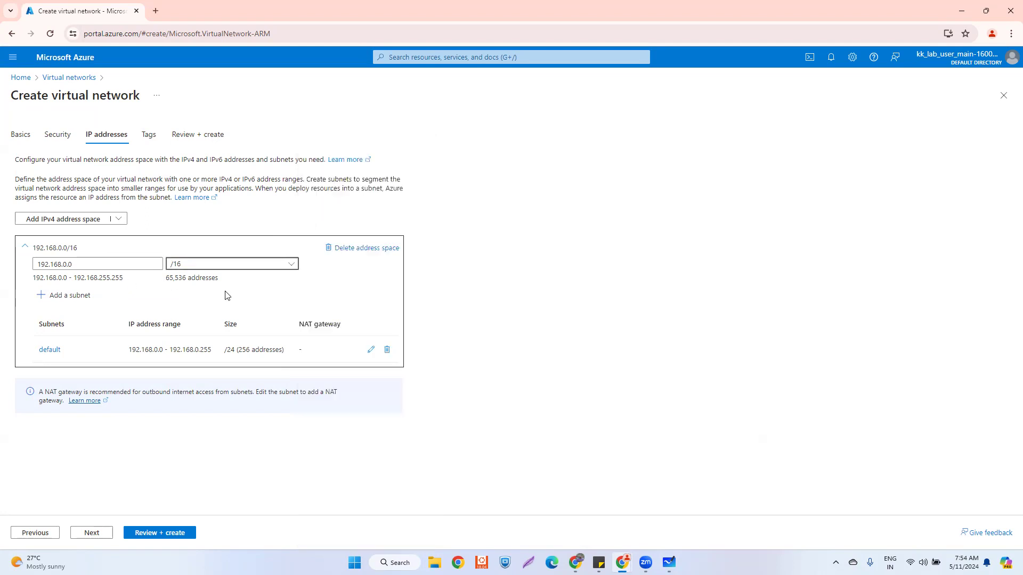
{"action": "left_click", "coordinate": [33, 282]}
{"action": "left_click_drag", "start_coordinate": [33, 282], "coordinate": [126, 285]}
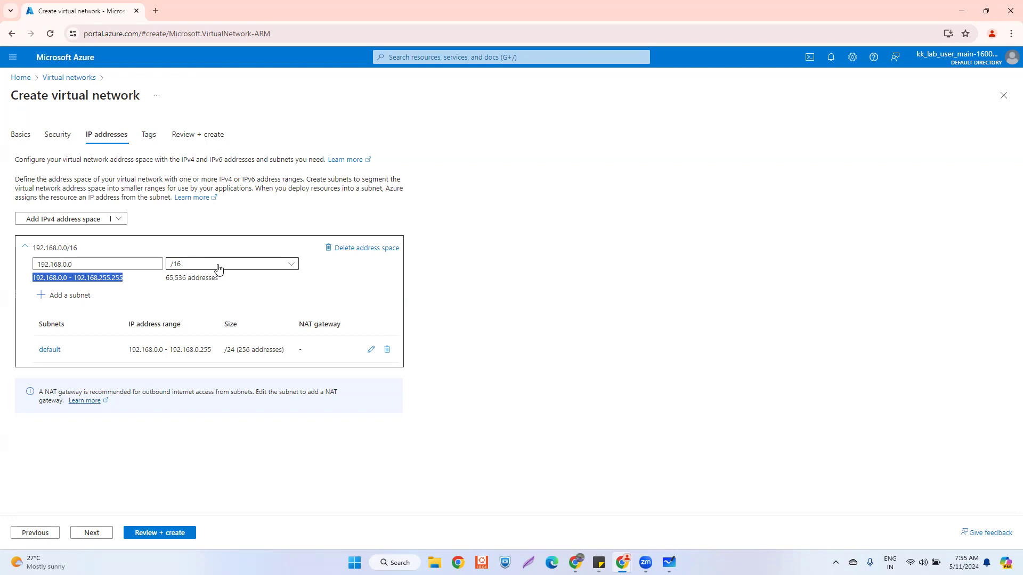
{"action": "left_click", "coordinate": [218, 265]}
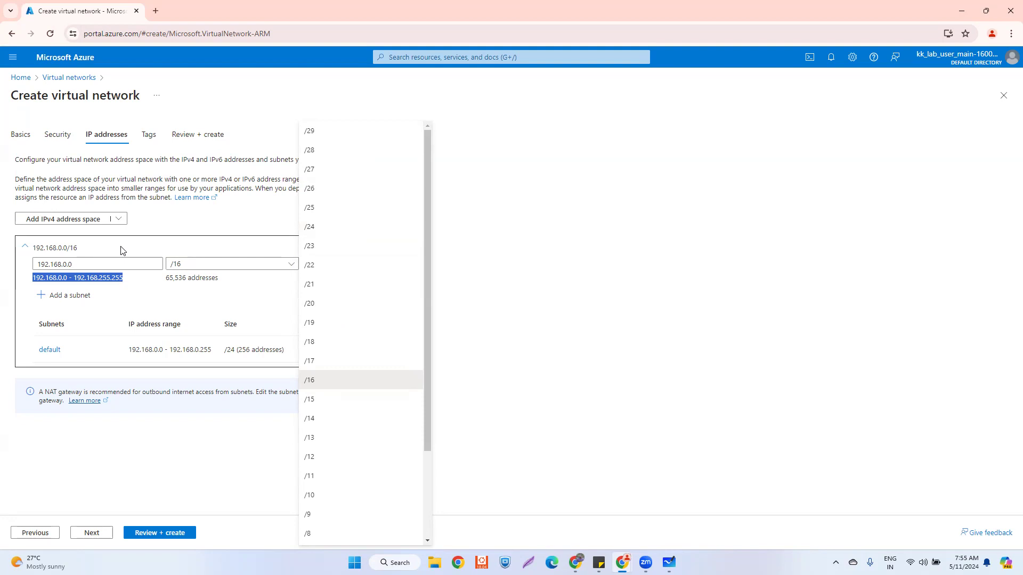
{"action": "left_click", "coordinate": [234, 223]}
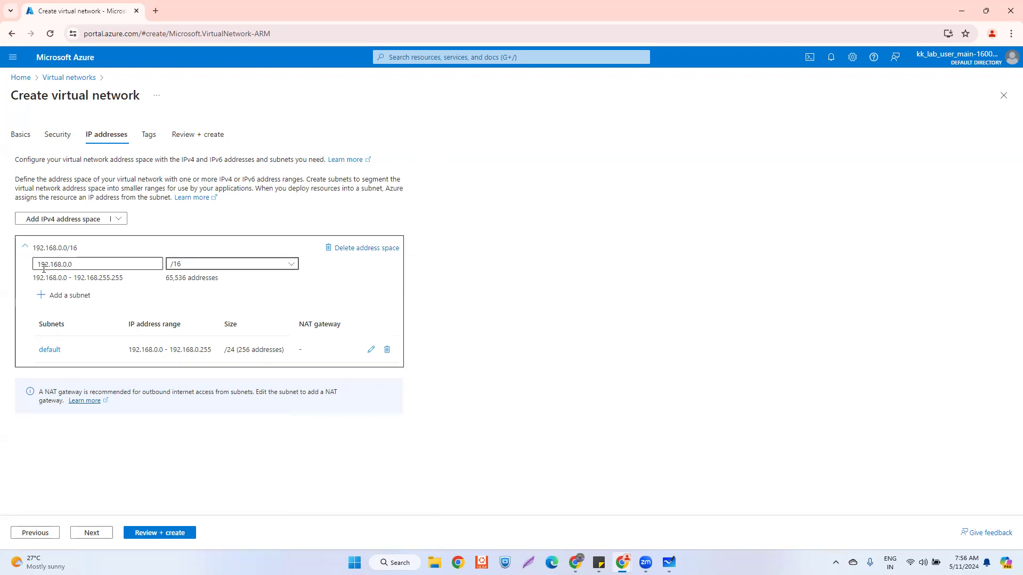
{"action": "left_click", "coordinate": [206, 267]}
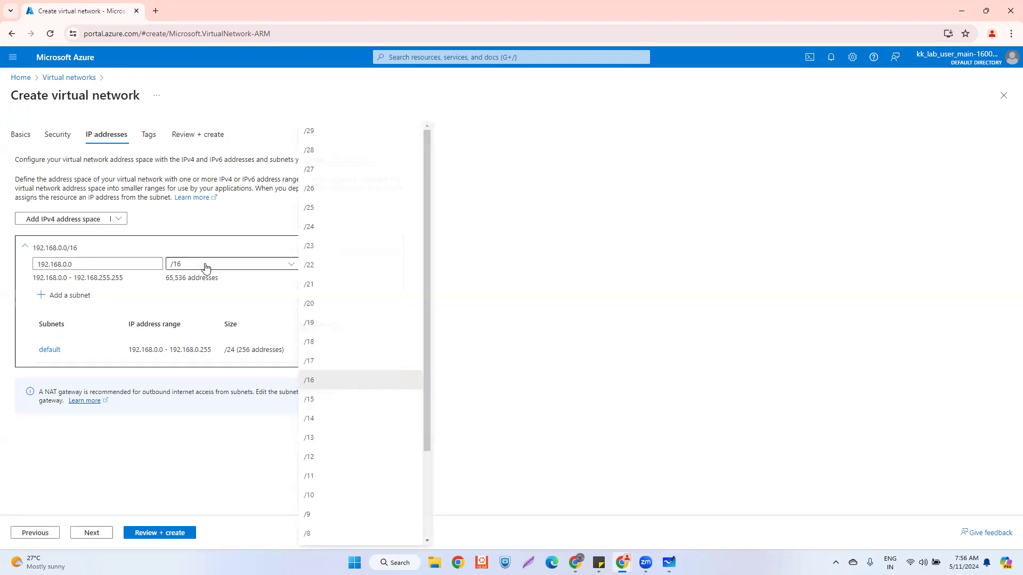
{"action": "left_click", "coordinate": [322, 228]}
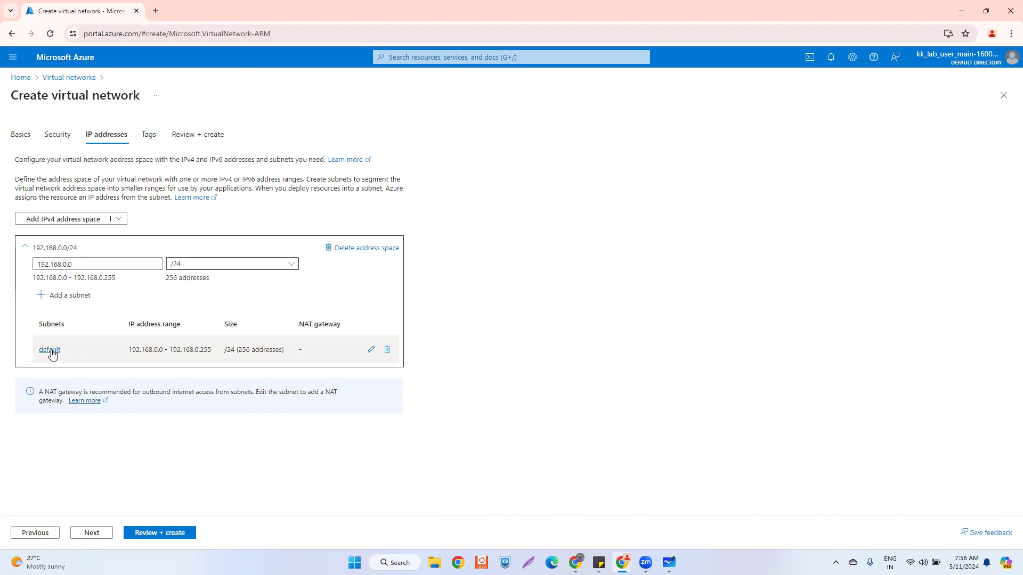
- Inspect the default subnet's size options without changes, then run Review + create for vnet-test-01
{"action": "left_click", "coordinate": [371, 350]}
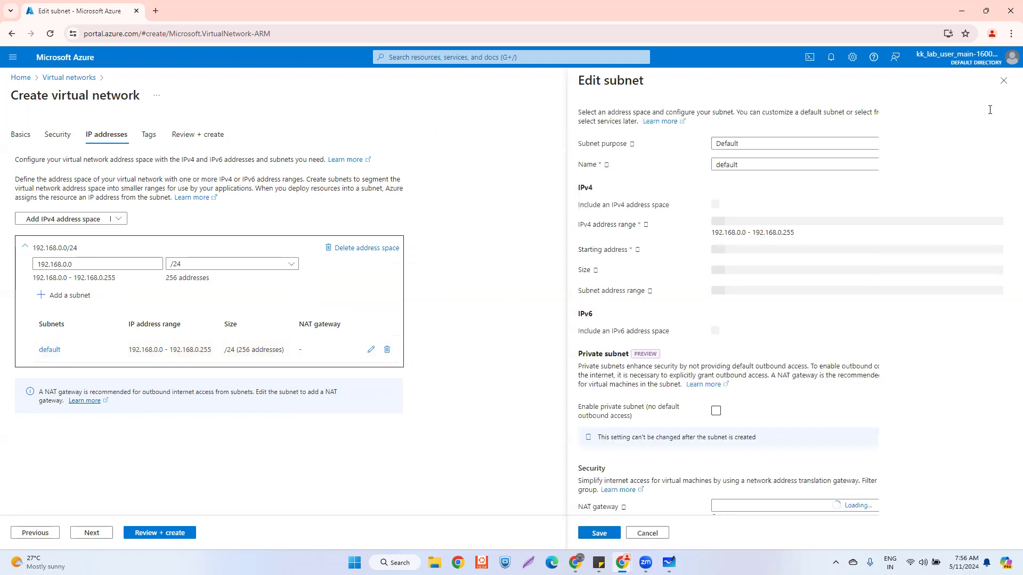
{"action": "left_click", "coordinate": [775, 273]}
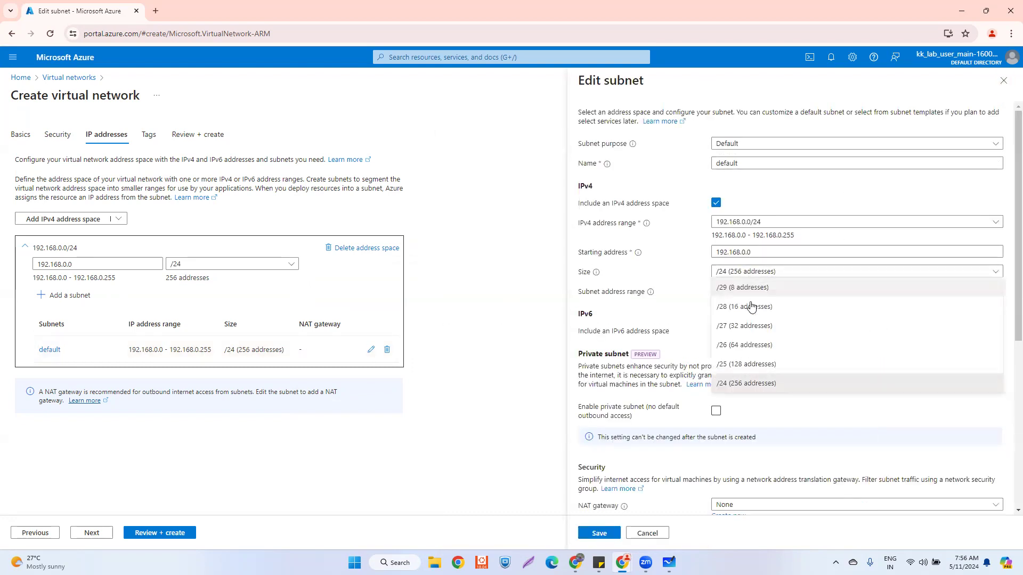
{"action": "left_click", "coordinate": [1004, 80]}
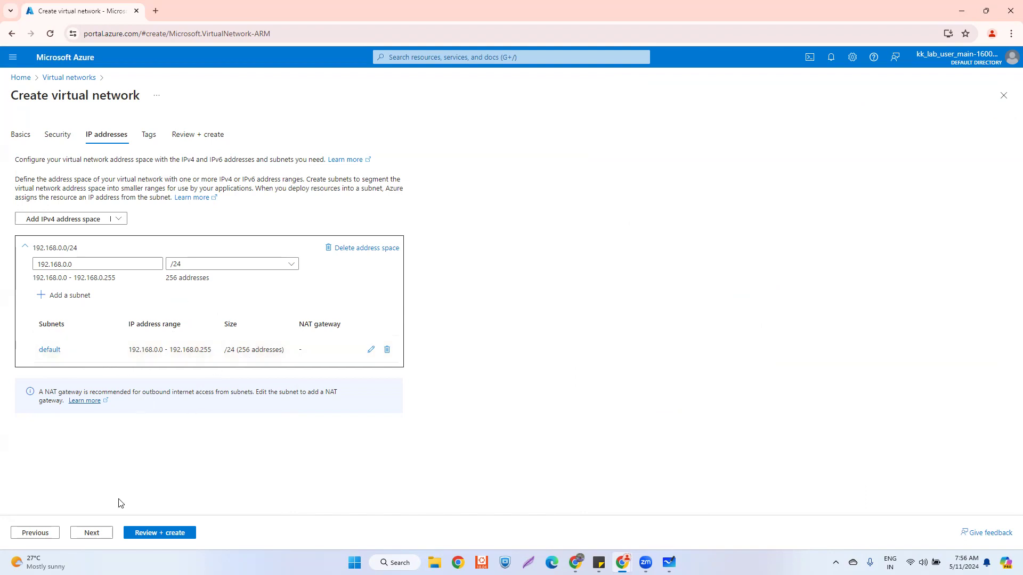
{"action": "left_click", "coordinate": [149, 532]}
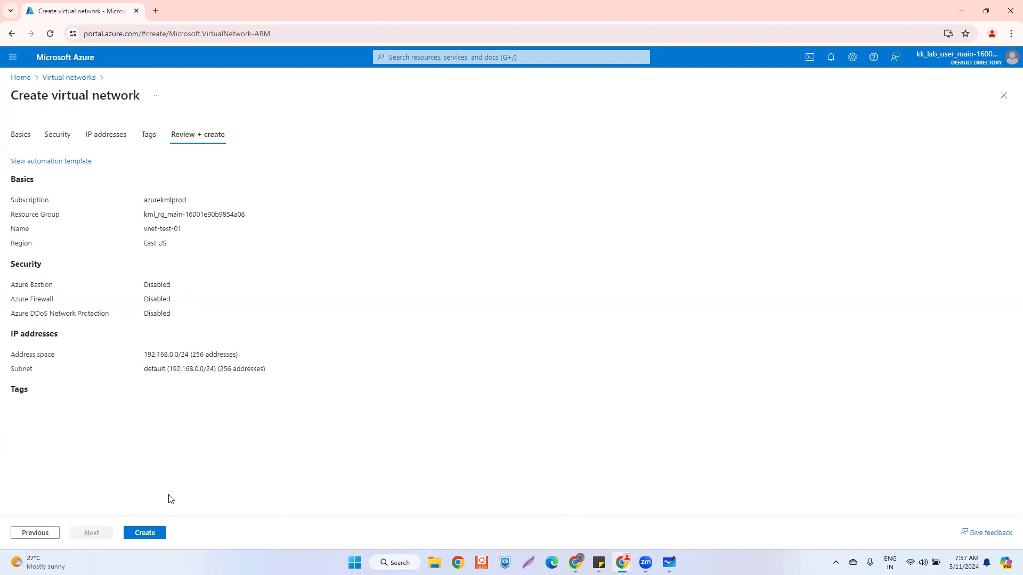
- Submit vnet-test-01 for deployment and open its in-progress deployment overview
{"action": "left_click", "coordinate": [154, 533]}
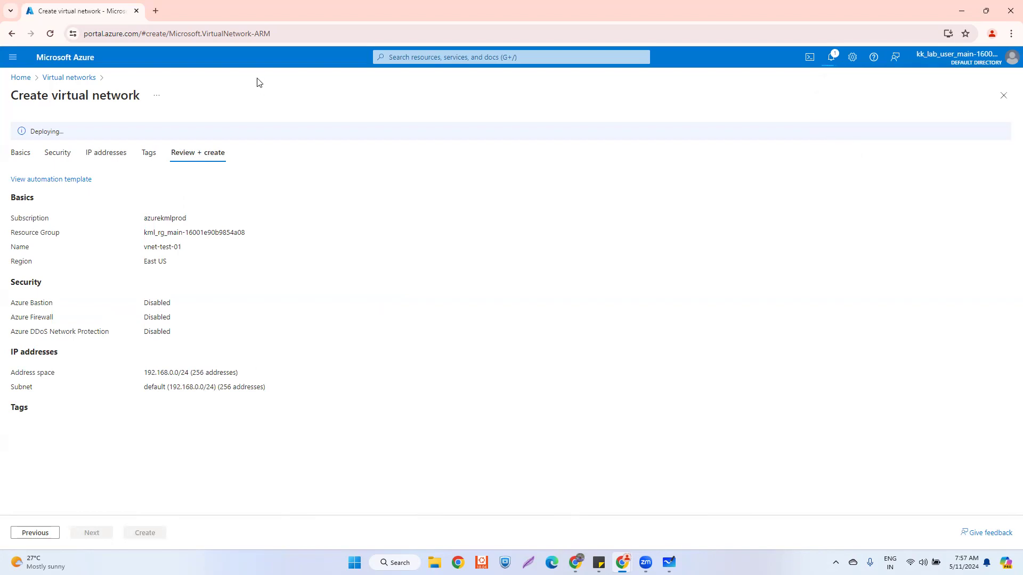
{"action": "left_click", "coordinate": [60, 78]}
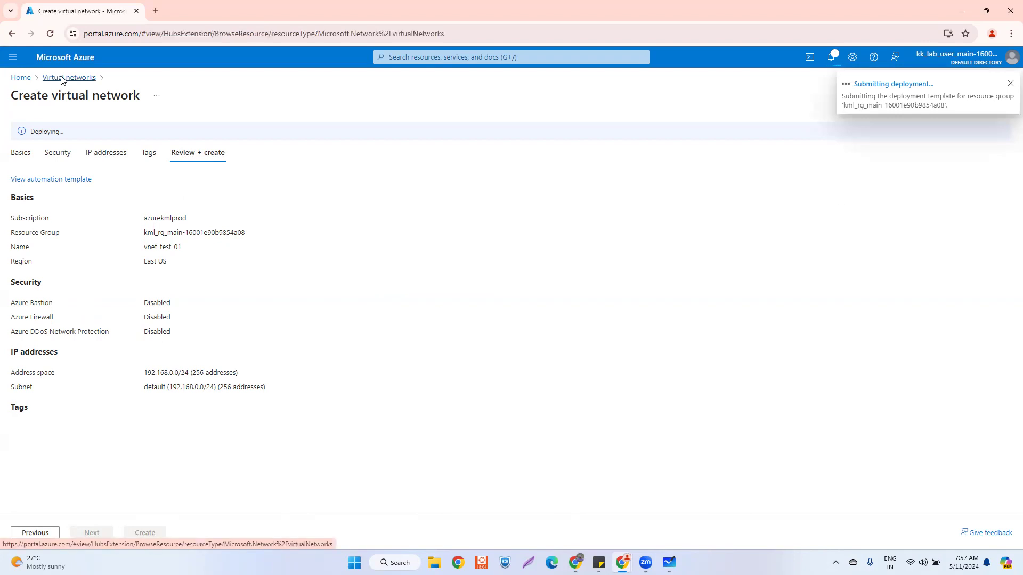
{"action": "left_click", "coordinate": [493, 356]}
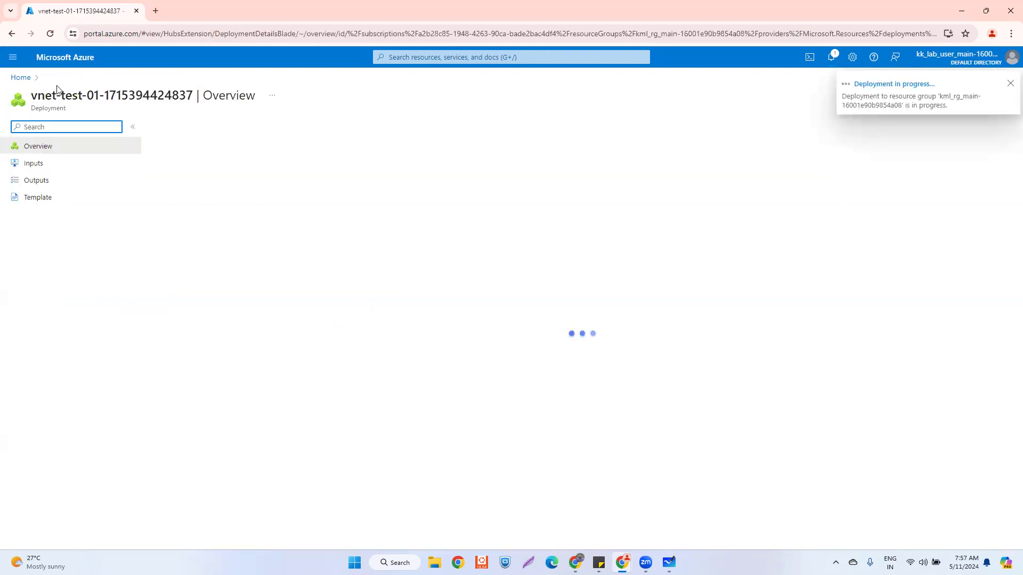
- Start another virtual network from the Virtual networks list, named 'vnrt-test02'
{"action": "left_click", "coordinate": [21, 77]}
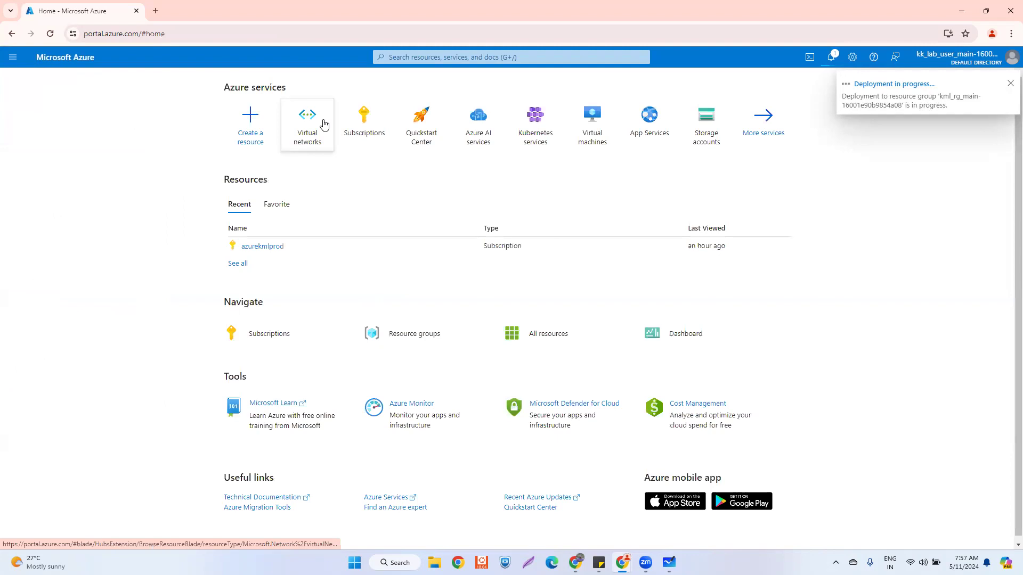
{"action": "left_click", "coordinate": [322, 123]}
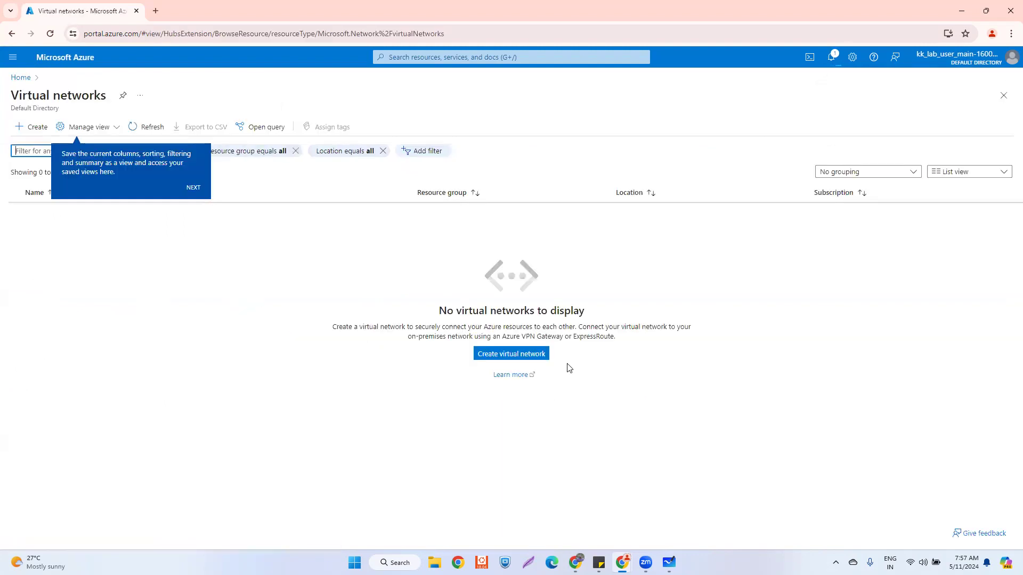
{"action": "left_click", "coordinate": [511, 354]}
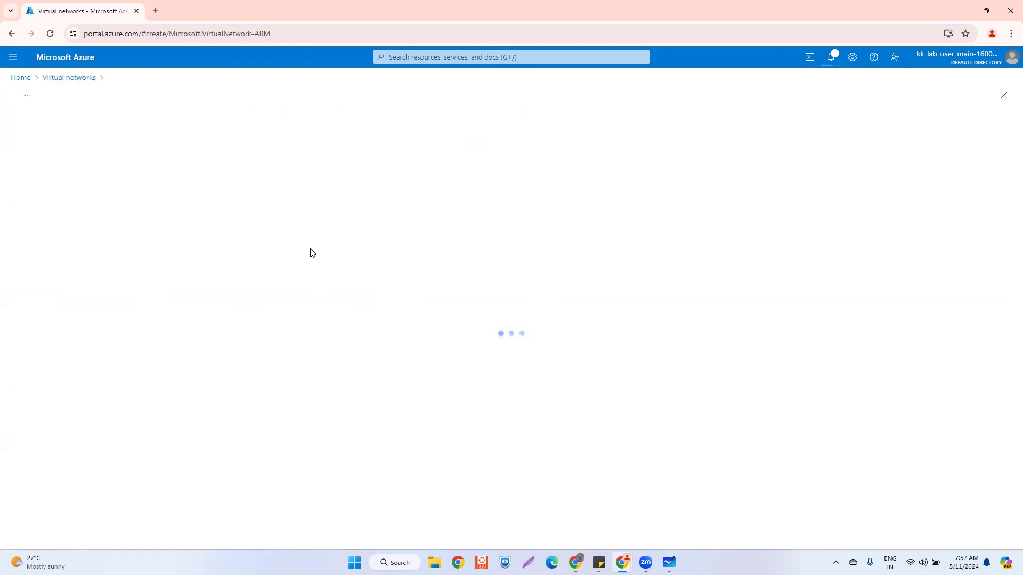
{"action": "left_click", "coordinate": [180, 372]}
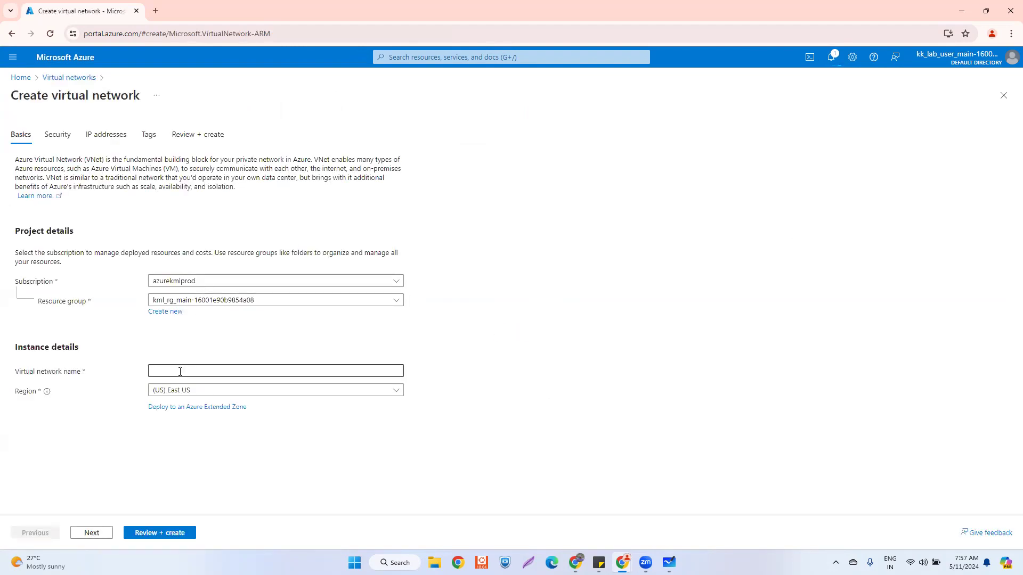
{"action": "type", "text": "vnr"}
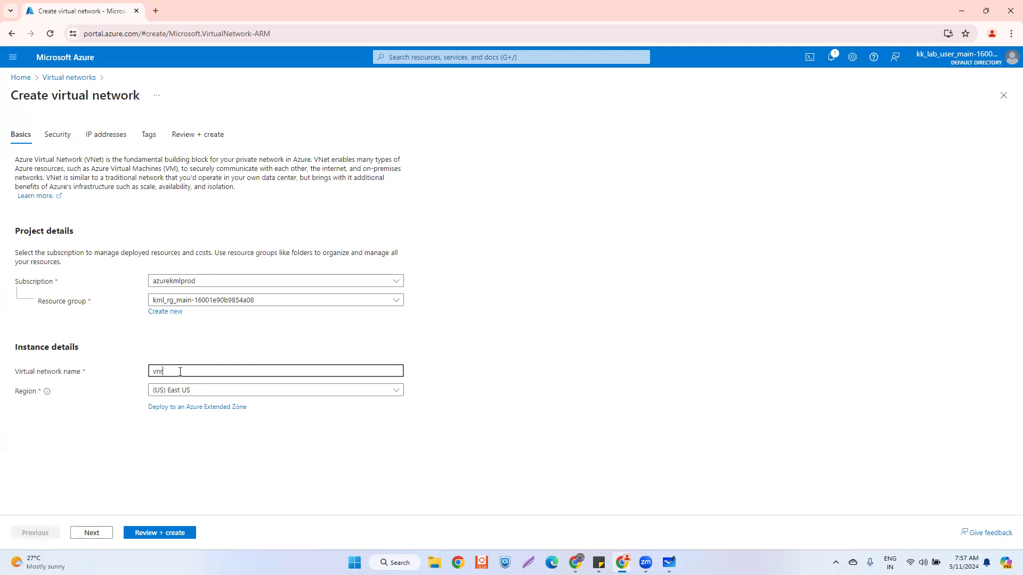
{"action": "type", "text": "t-test"}
{"action": "type", "text": "02"}
- Enter address space 192.168.0.0/24, then abandon the form via the Virtual networks breadcrumb
{"action": "left_click", "coordinate": [101, 533]}
{"action": "left_click", "coordinate": [102, 533]}
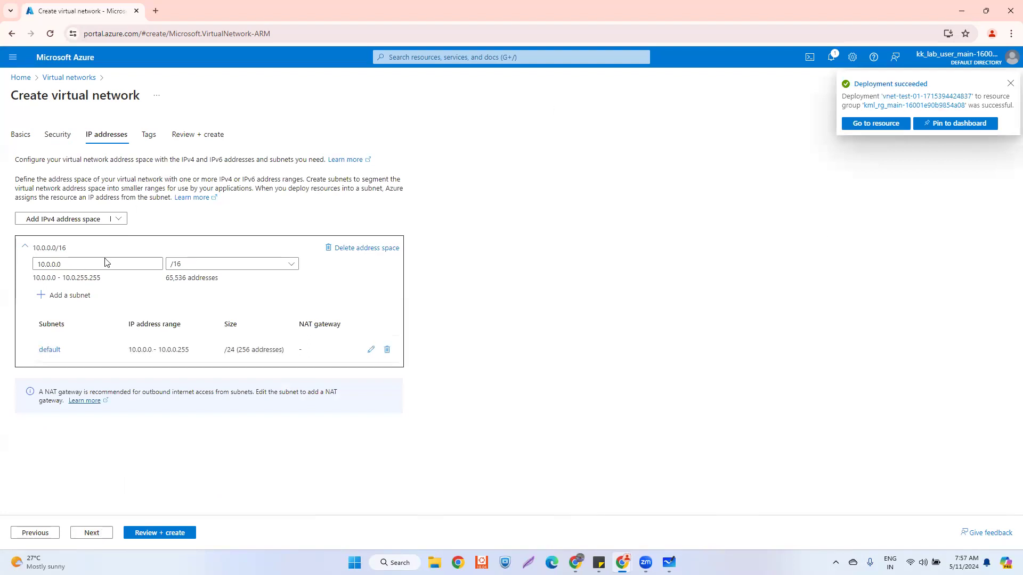
{"action": "double_click", "coordinate": [84, 261]}
{"action": "type", "text": "19"}
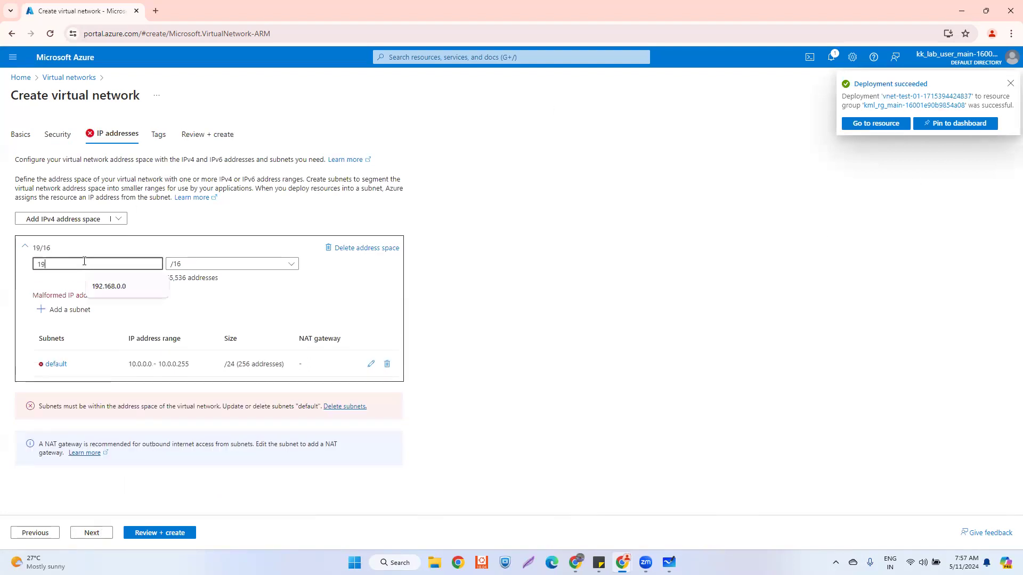
{"action": "type", "text": "2.168."}
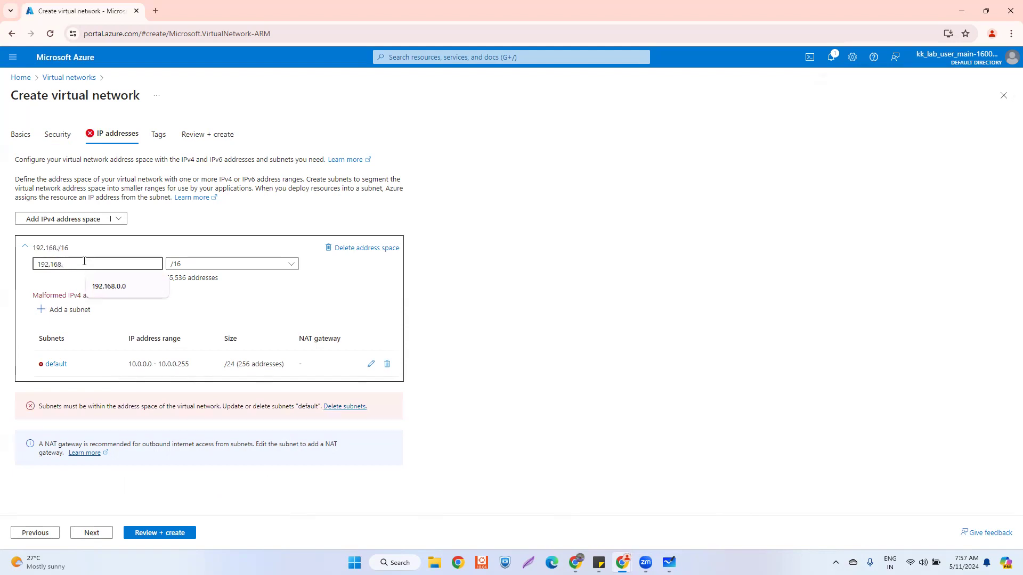
{"action": "type", "text": "0.0"}
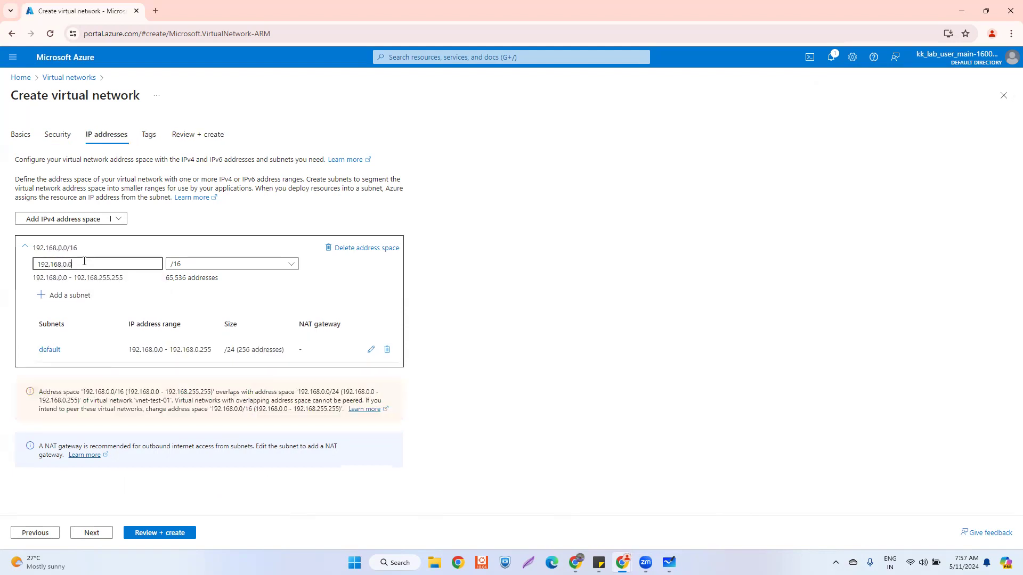
{"action": "left_click", "coordinate": [221, 265]}
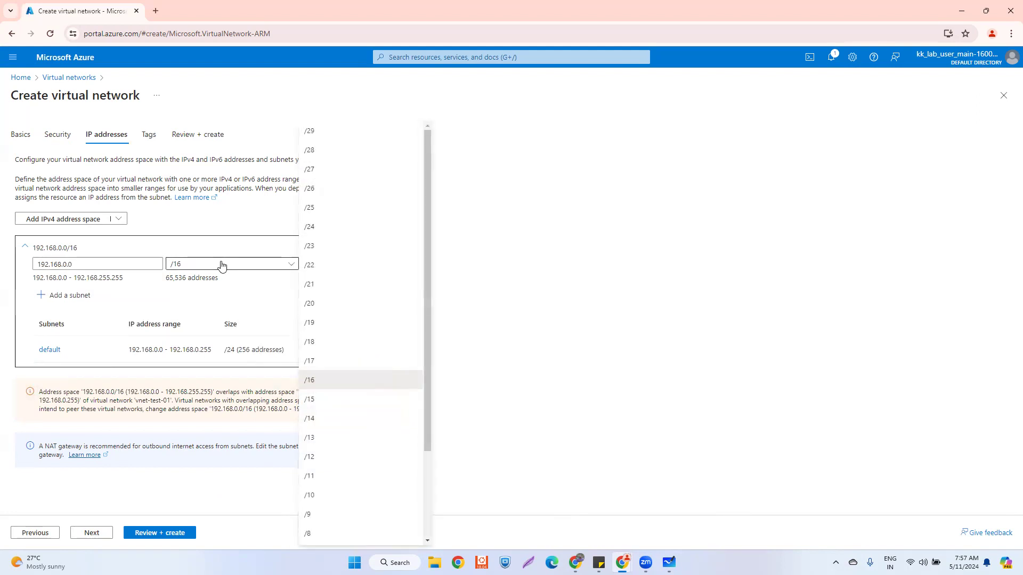
{"action": "left_click", "coordinate": [315, 228]}
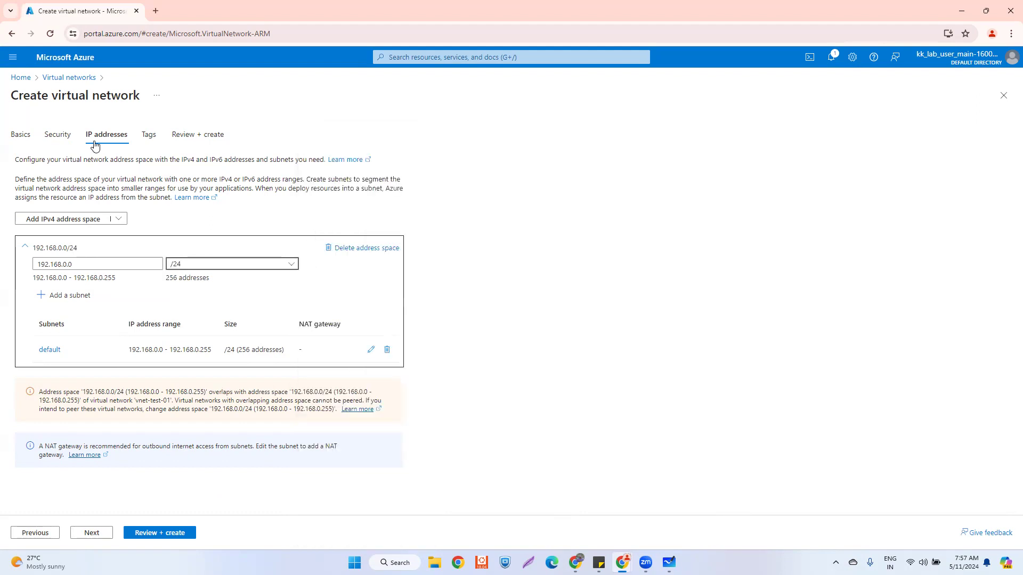
{"action": "left_click", "coordinate": [60, 83]}
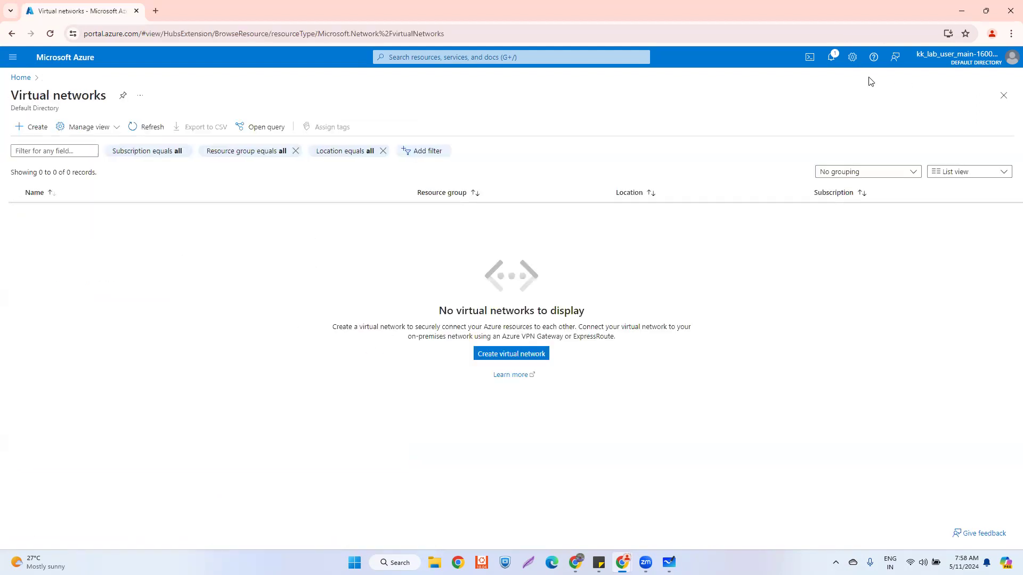
- Refresh the list and start network vnet-test-02 in (US) West US, then continue
{"action": "left_click", "coordinate": [158, 126]}
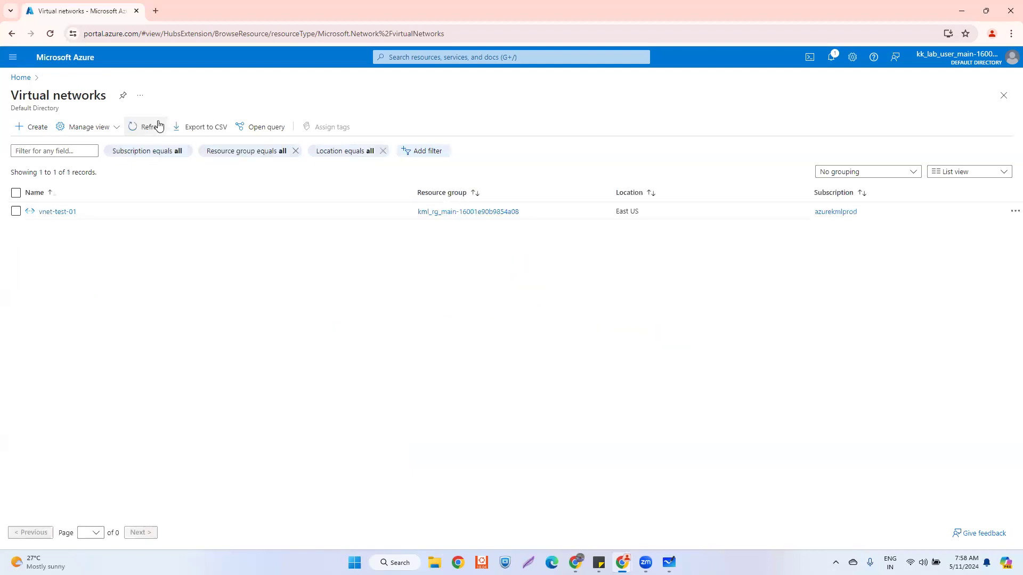
{"action": "left_click", "coordinate": [34, 127]}
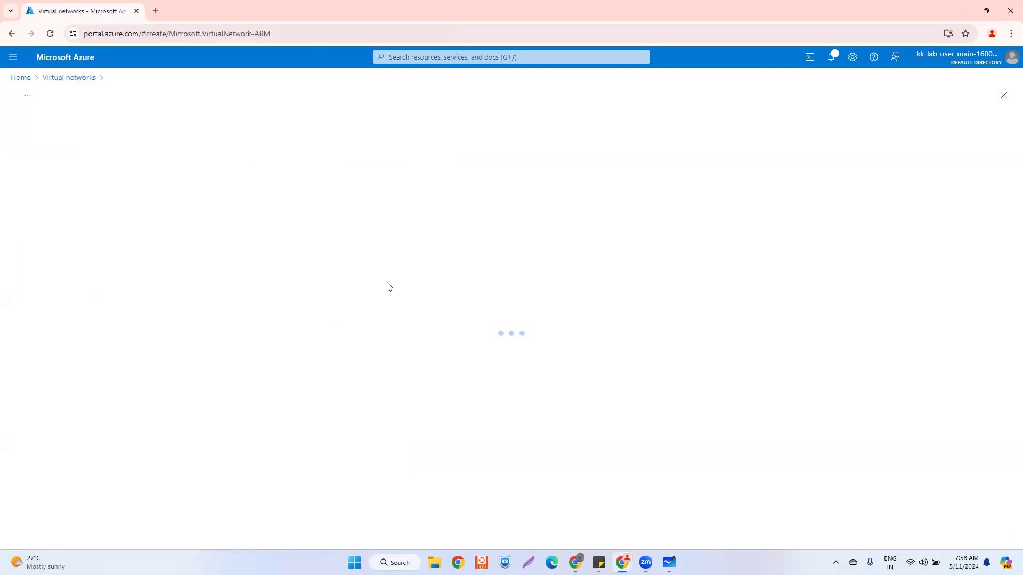
{"action": "left_click", "coordinate": [171, 372]}
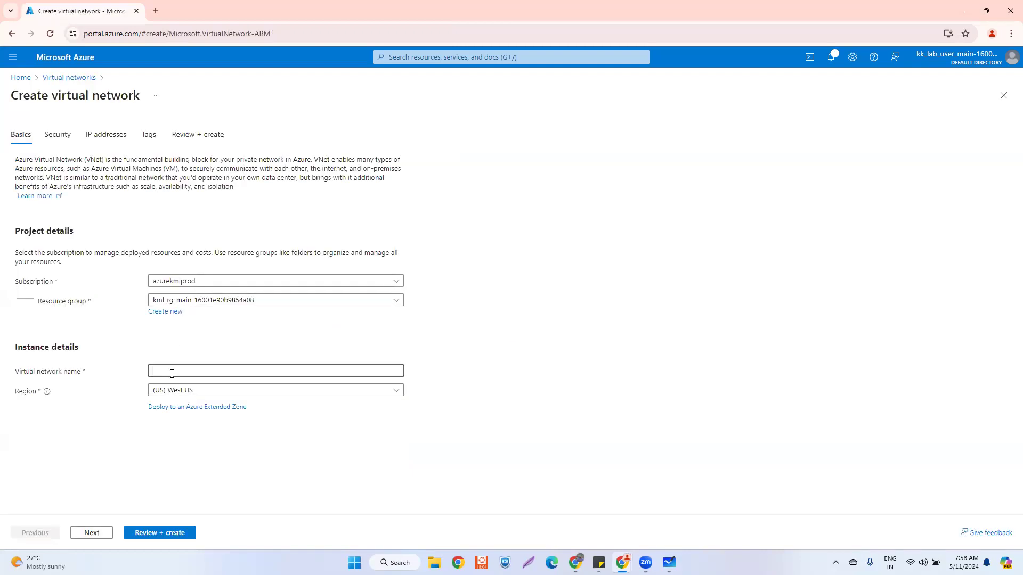
{"action": "type", "text": "vnet-test-02"}
{"action": "left_click", "coordinate": [91, 533]}
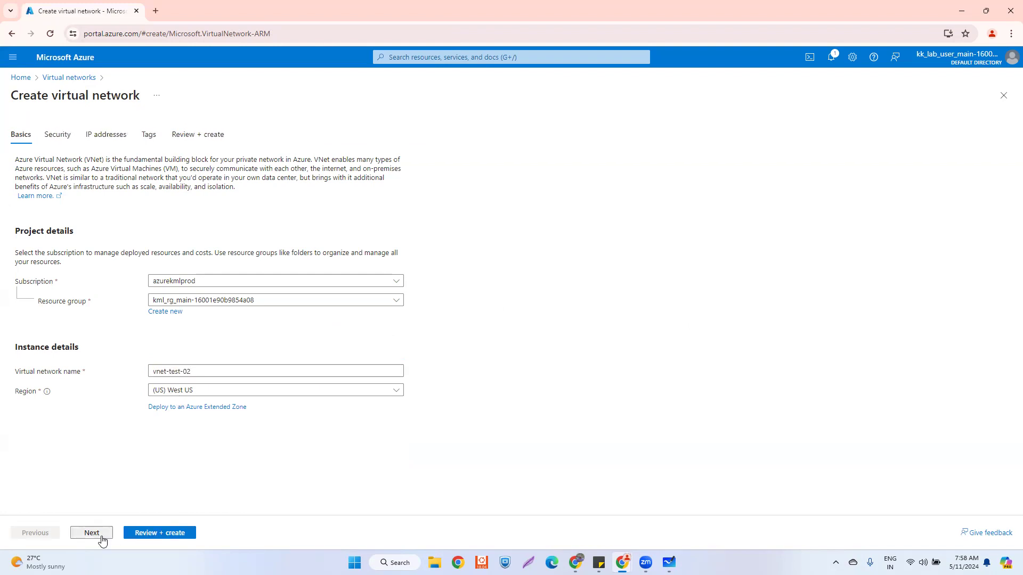
- Replace the 10.0.0.0 address space with 192.168.100.0 and a /24 prefix
{"action": "left_click", "coordinate": [101, 534]}
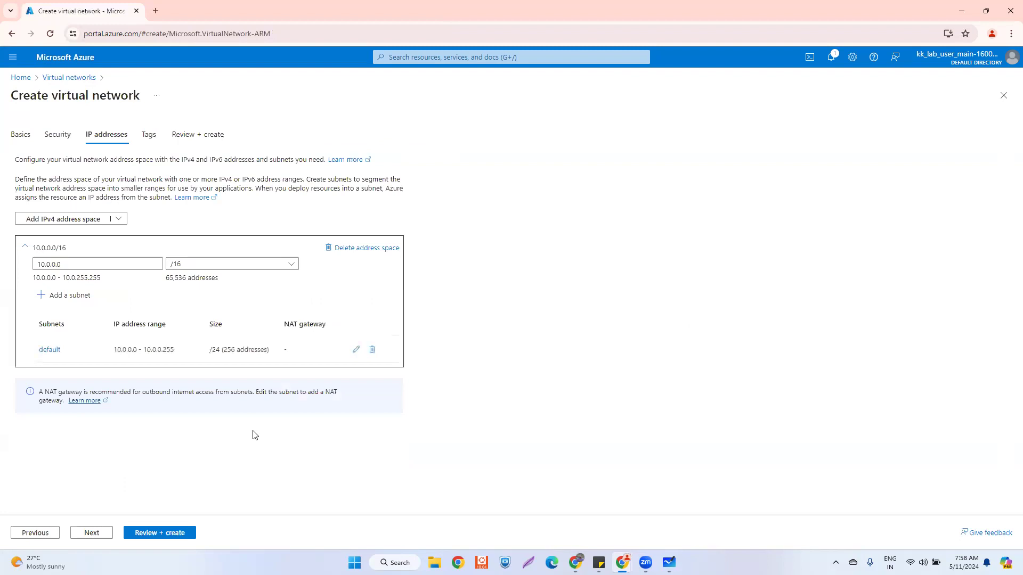
{"action": "triple_click", "coordinate": [83, 261]}
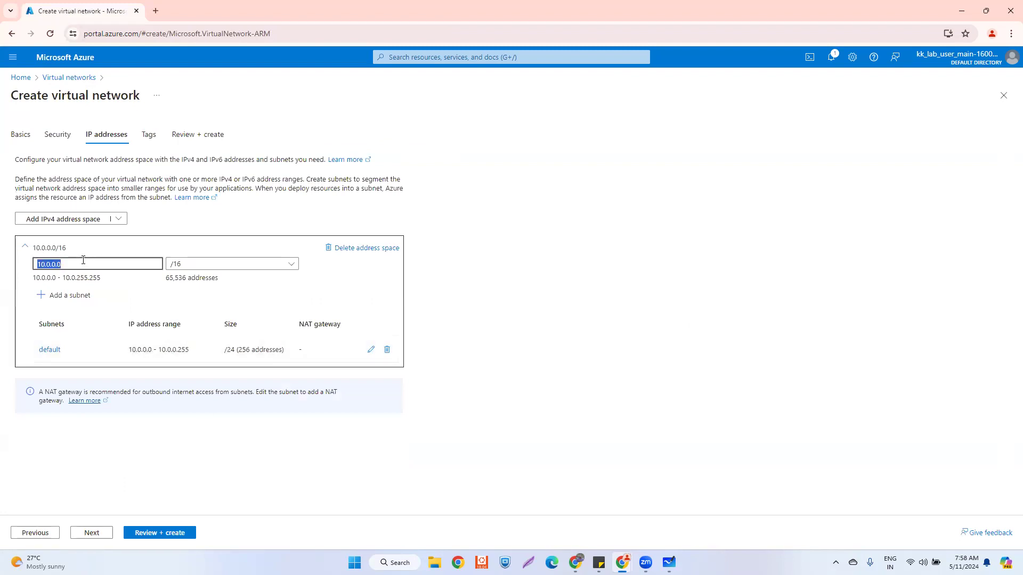
{"action": "type", "text": "192.168.1"}
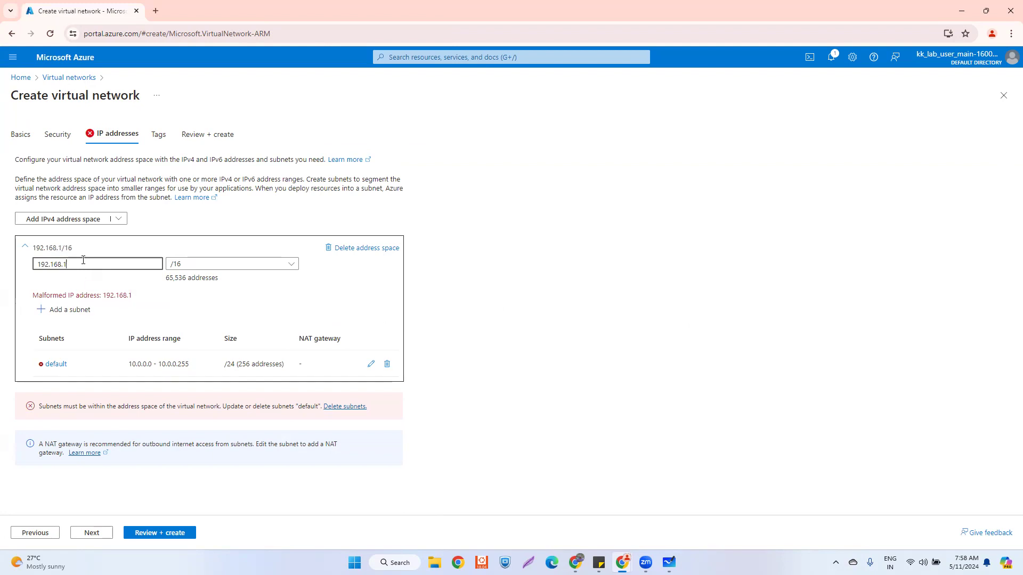
{"action": "key", "text": "BackSpace"}
{"action": "type", "text": "0.0"}
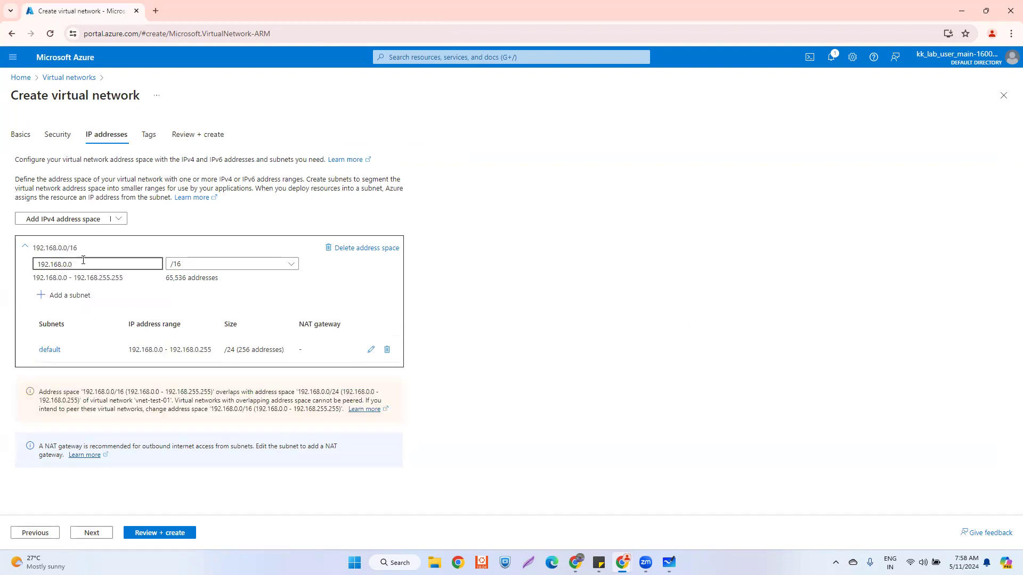
{"action": "left_click", "coordinate": [213, 265]}
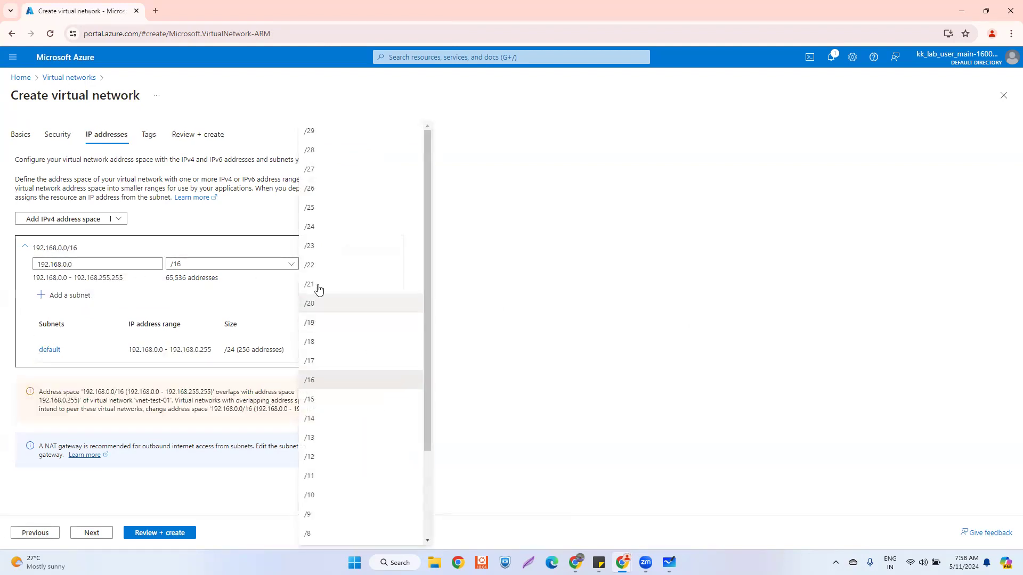
{"action": "left_click", "coordinate": [321, 231]}
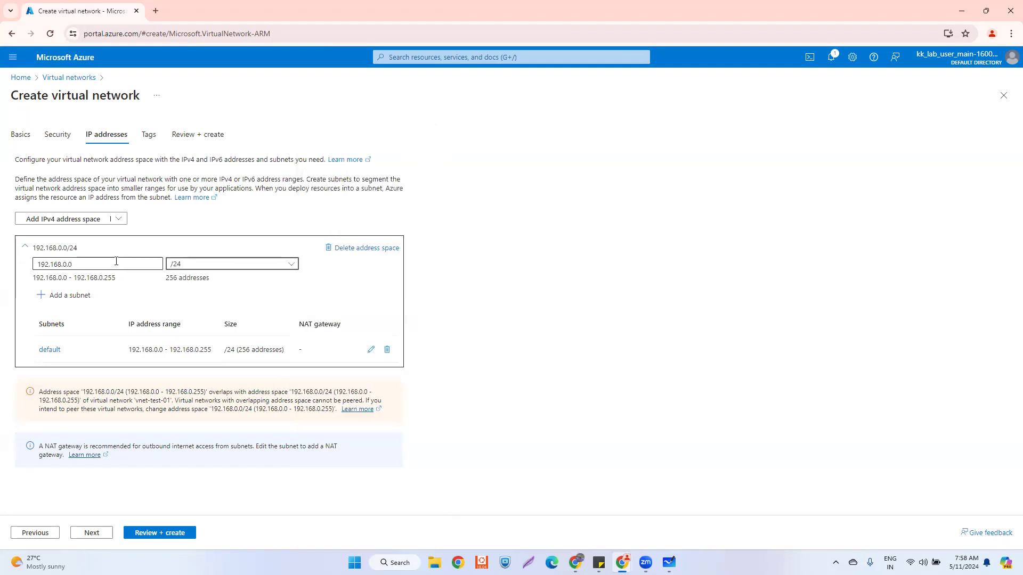
{"action": "left_click", "coordinate": [62, 263]}
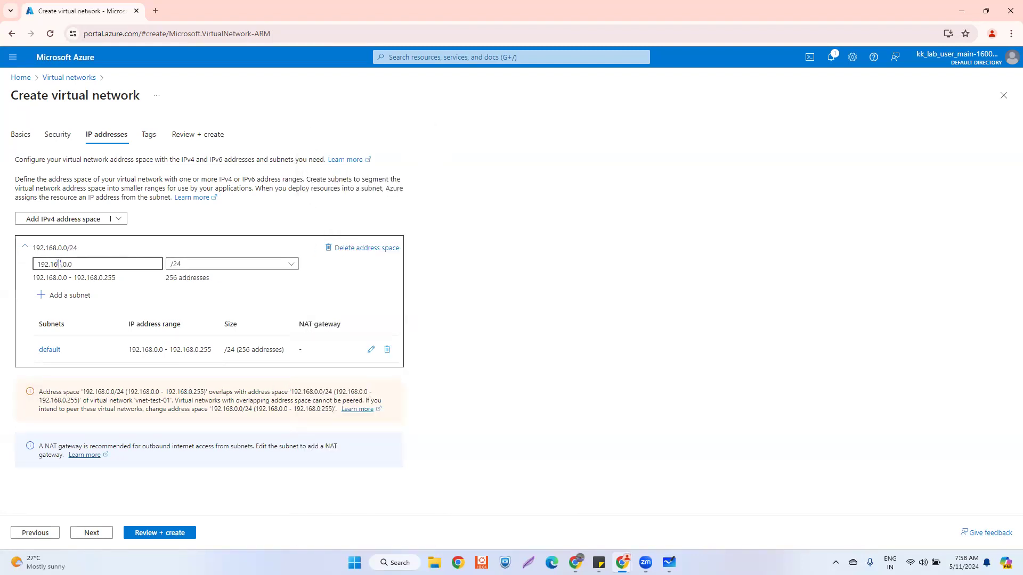
{"action": "type", "text": "6"}
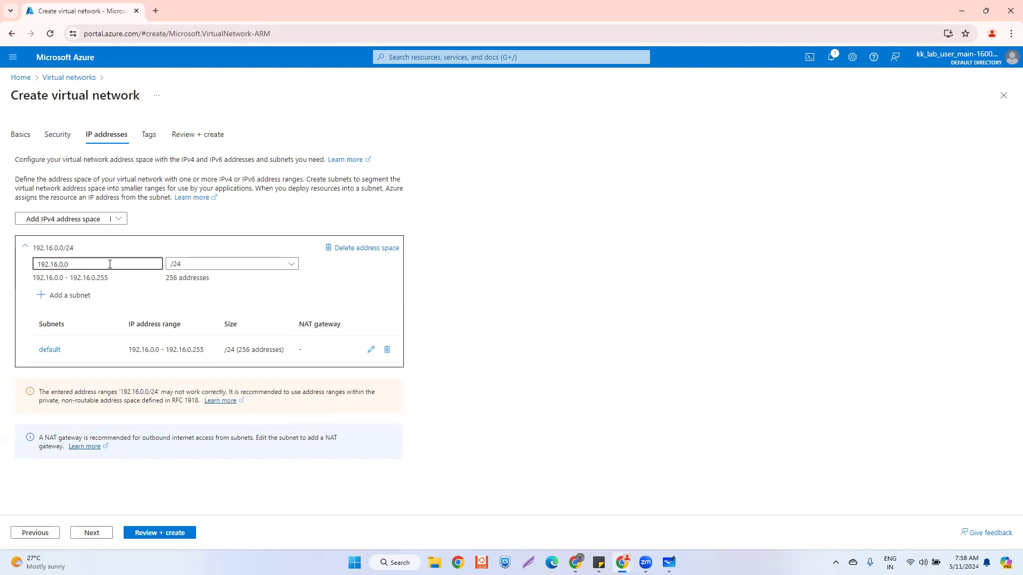
{"action": "type", "text": "8."}
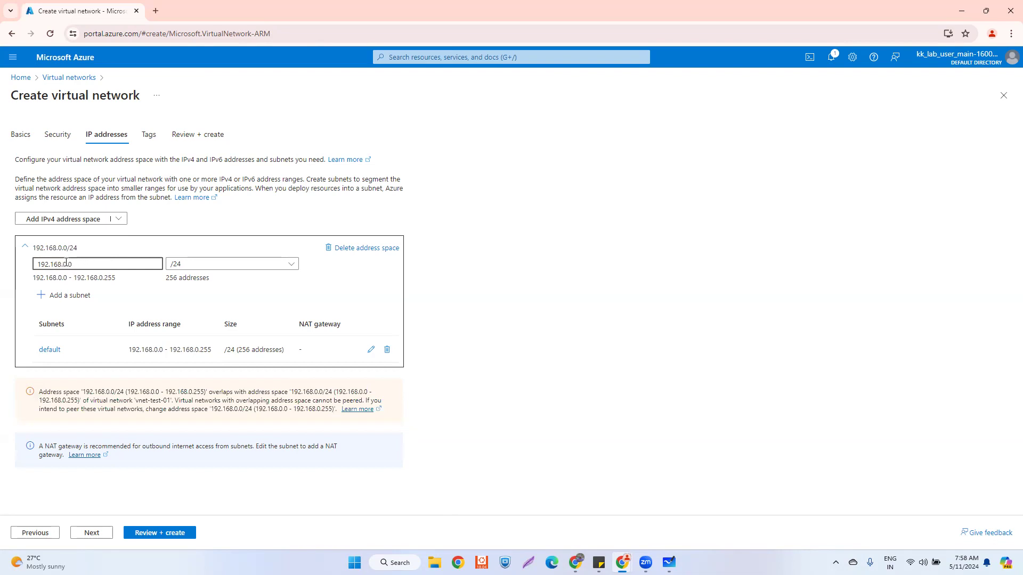
{"action": "type", "text": "10"}
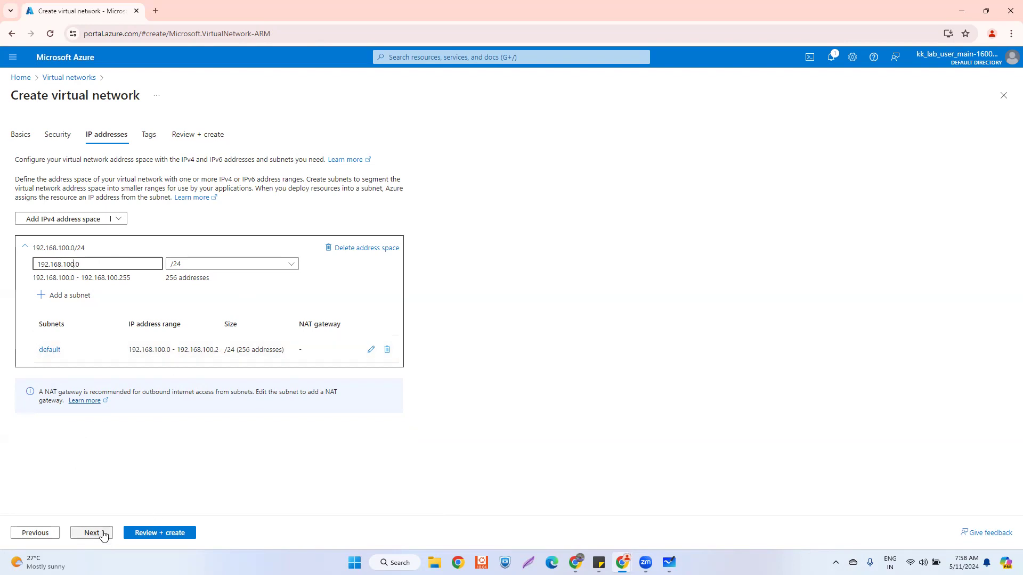
- Validate and deploy vnet-test-02, then start loading the portal in a new browser tab
{"action": "left_click", "coordinate": [150, 534]}
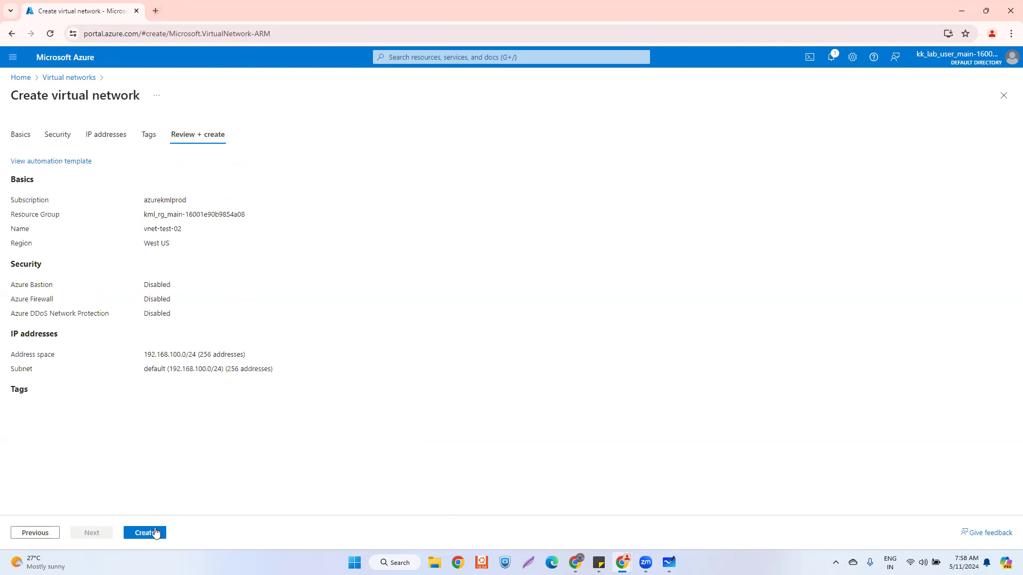
{"action": "left_click", "coordinate": [154, 533]}
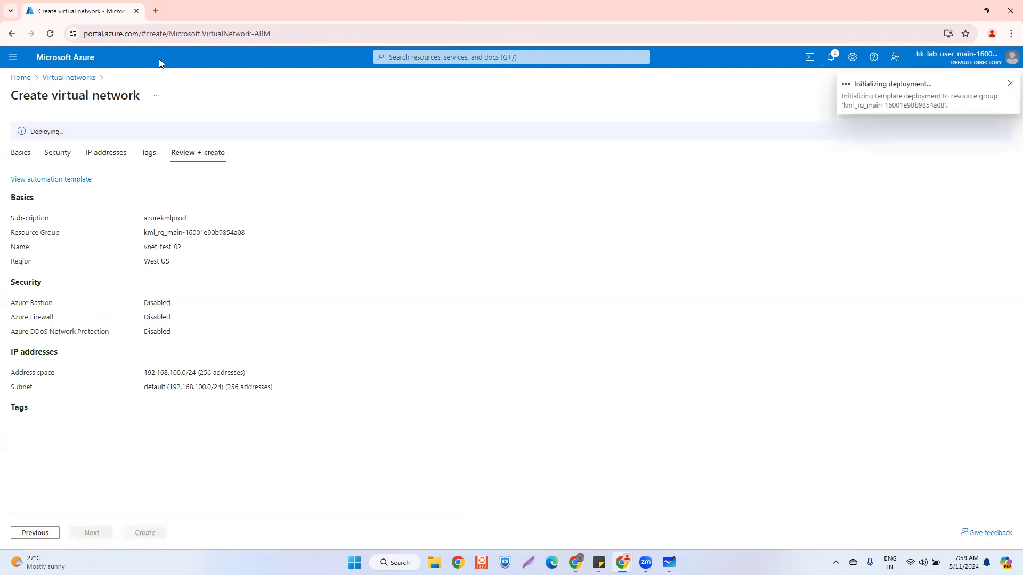
{"action": "left_click", "coordinate": [155, 10]}
{"action": "type", "text": "port"}
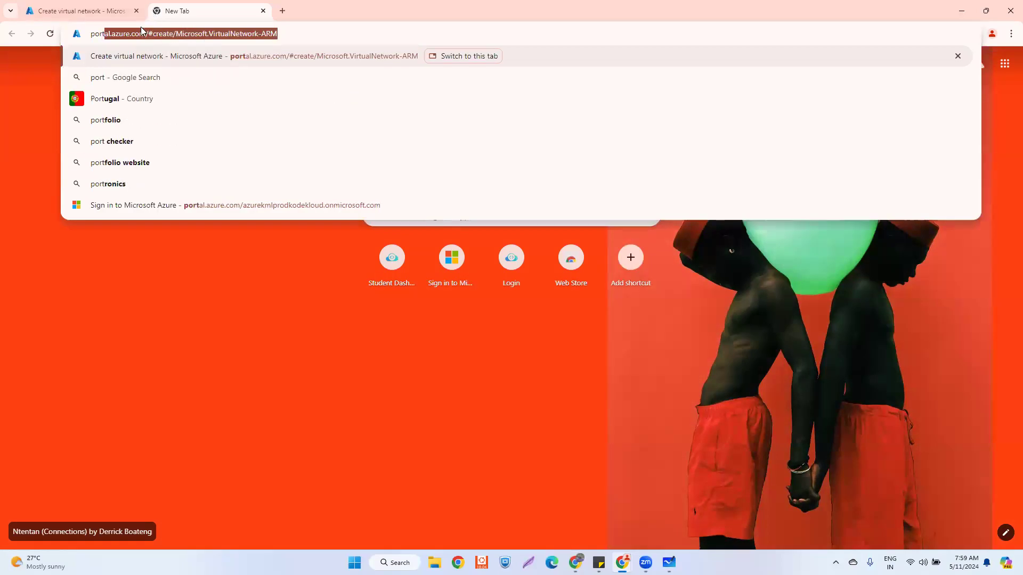
- Load the portal in the new tab, check deployment progress, and open Virtual networks
{"action": "left_click", "coordinate": [122, 57]}
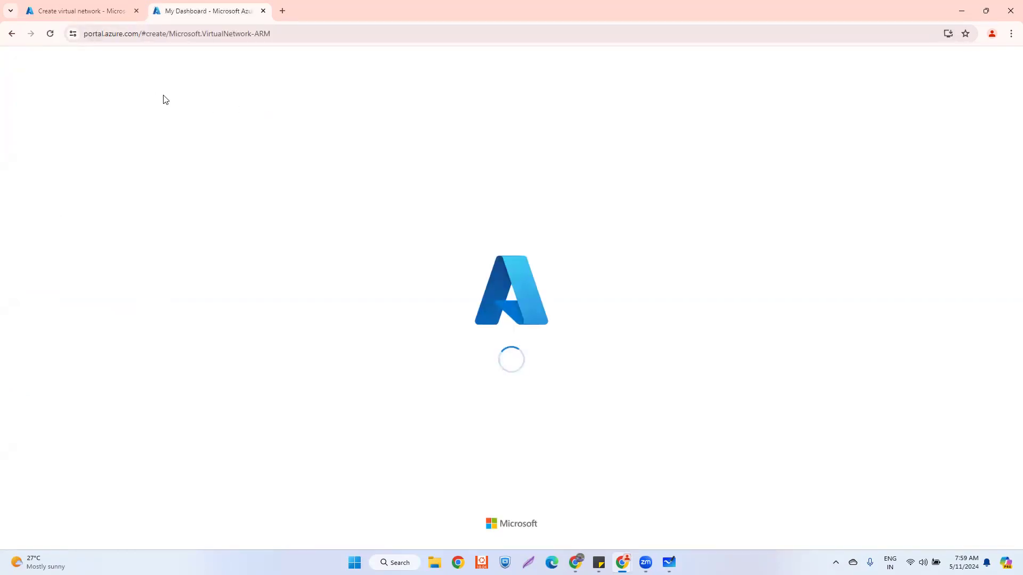
{"action": "left_click", "coordinate": [84, 13]}
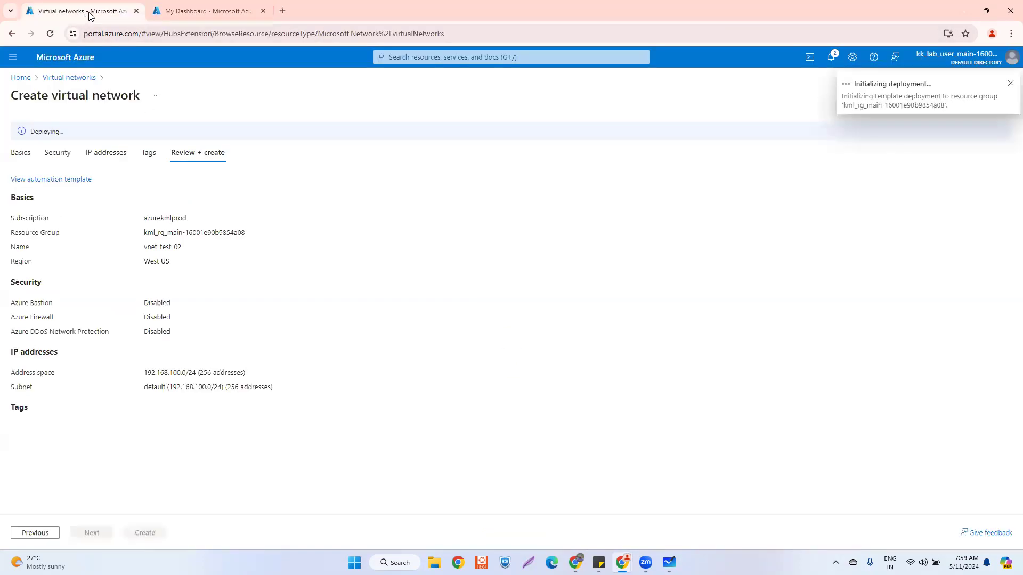
{"action": "left_click", "coordinate": [193, 13]}
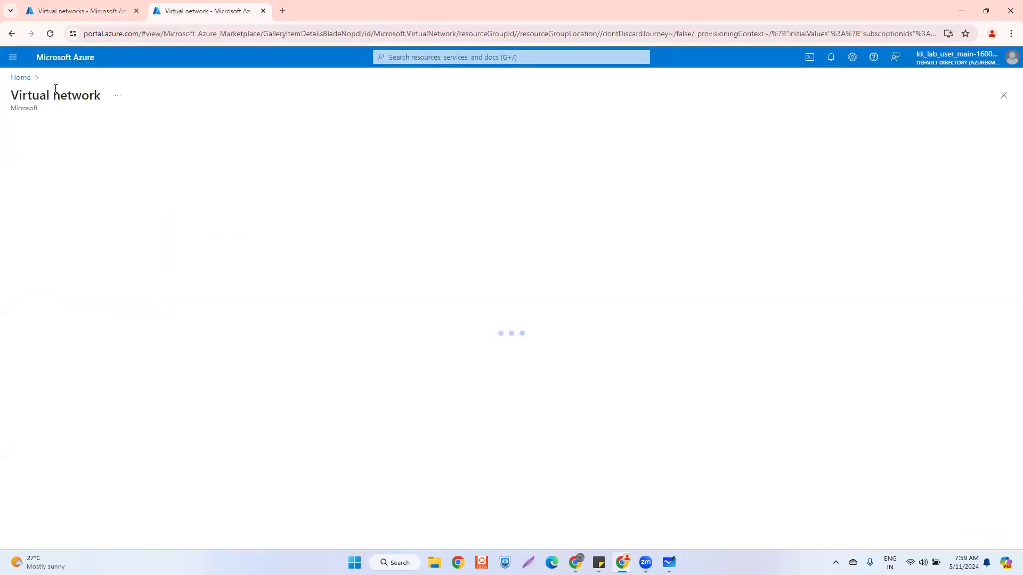
{"action": "left_click", "coordinate": [22, 78]}
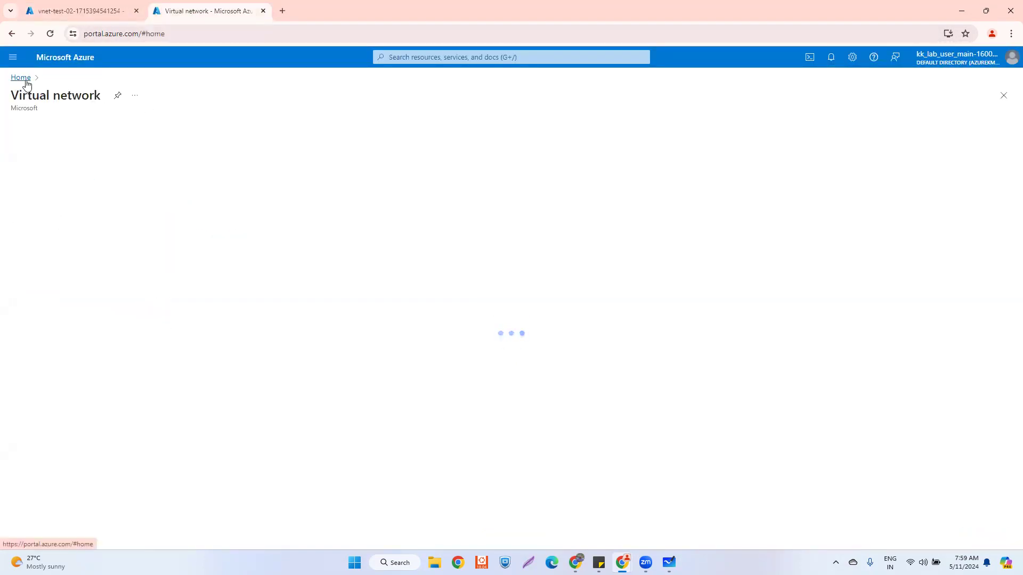
{"action": "left_click", "coordinate": [63, 11]}
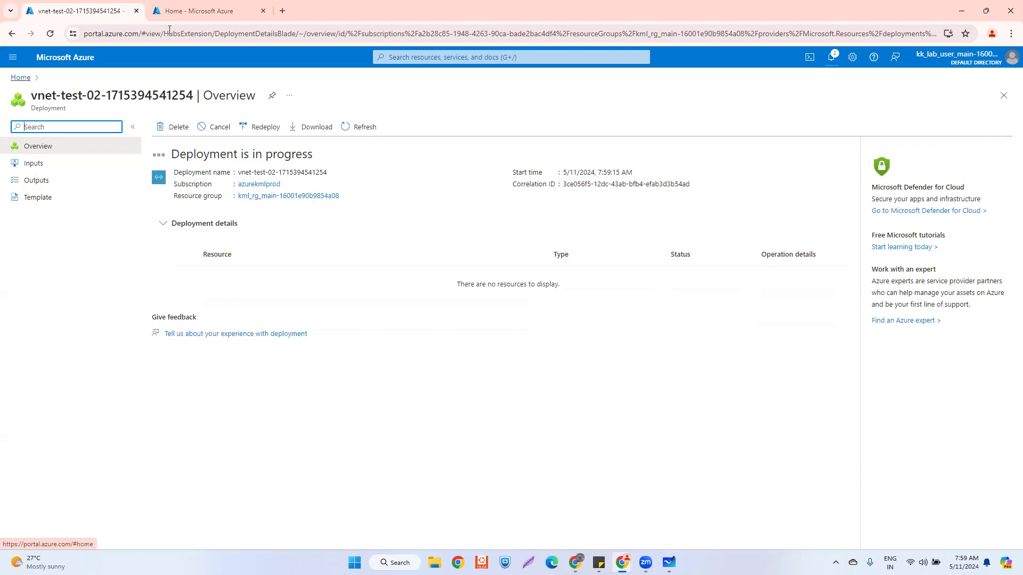
{"action": "left_click", "coordinate": [200, 11]}
{"action": "left_click", "coordinate": [302, 132]}
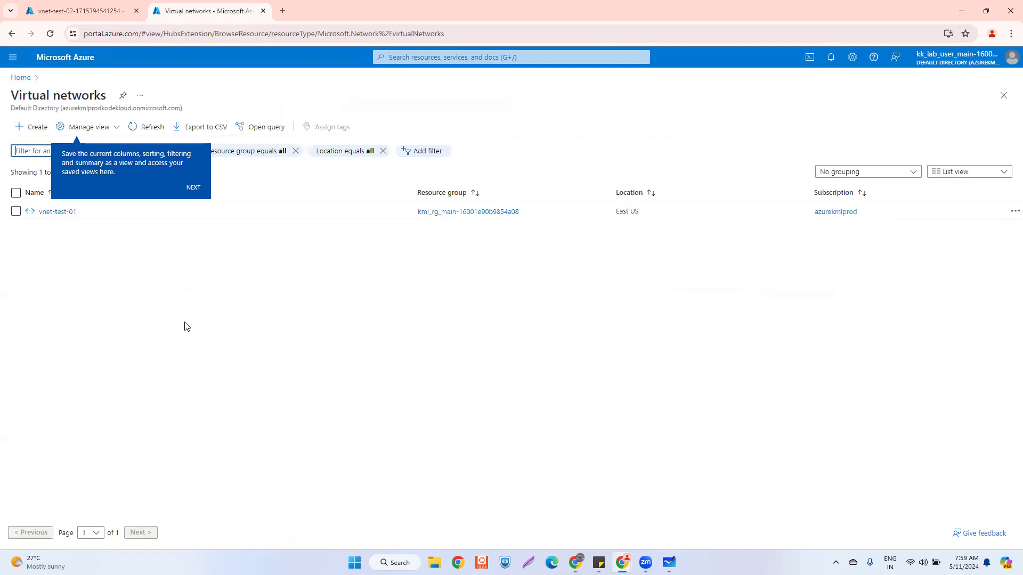
- Refresh the Virtual networks list until vnet-test-02 appears, then return to the Azure home page
{"action": "left_click", "coordinate": [93, 12]}
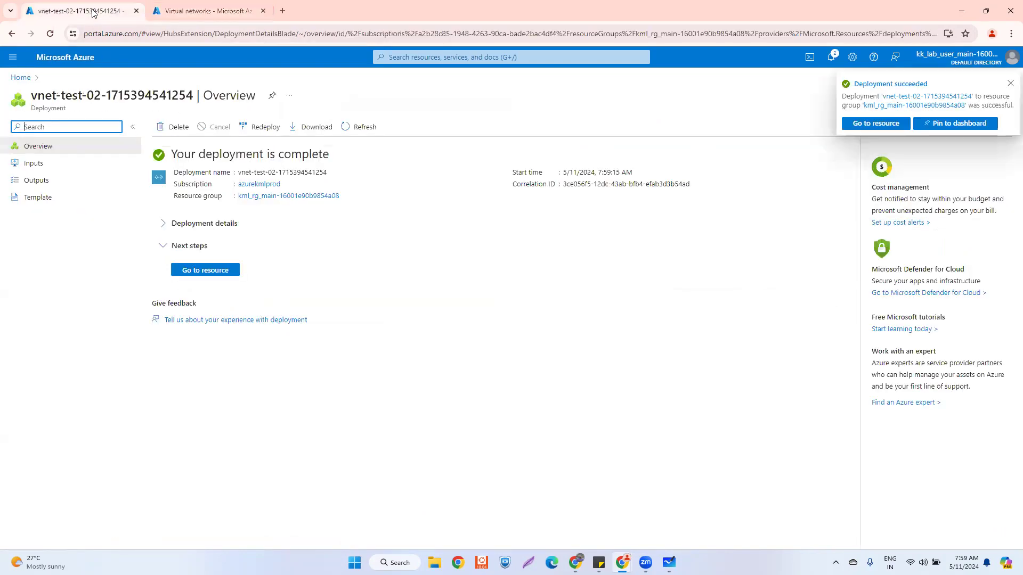
{"action": "left_click", "coordinate": [213, 11]}
{"action": "left_click", "coordinate": [138, 128]}
{"action": "left_click", "coordinate": [193, 188]}
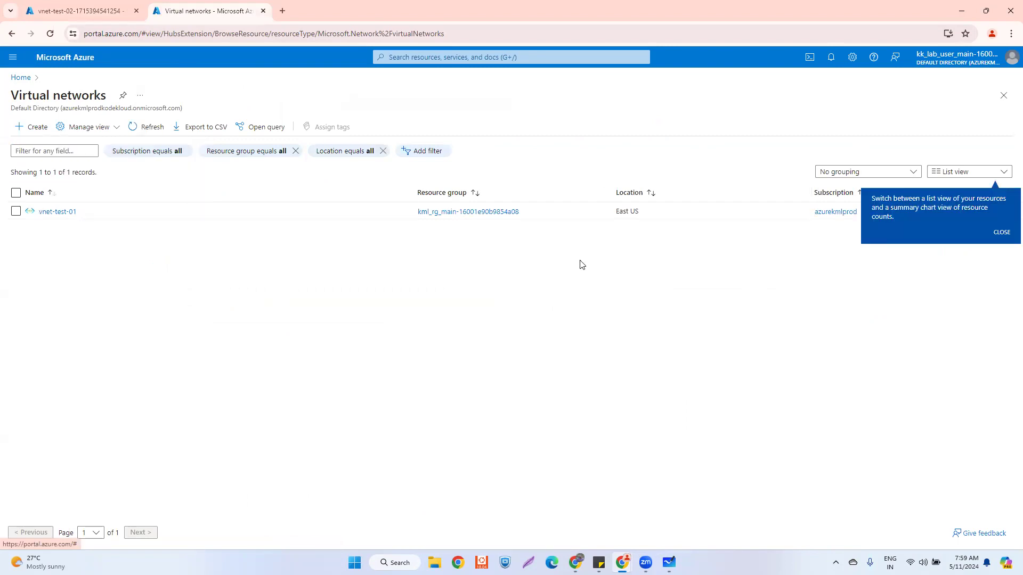
{"action": "left_click", "coordinate": [995, 236]}
{"action": "left_click", "coordinate": [145, 126]}
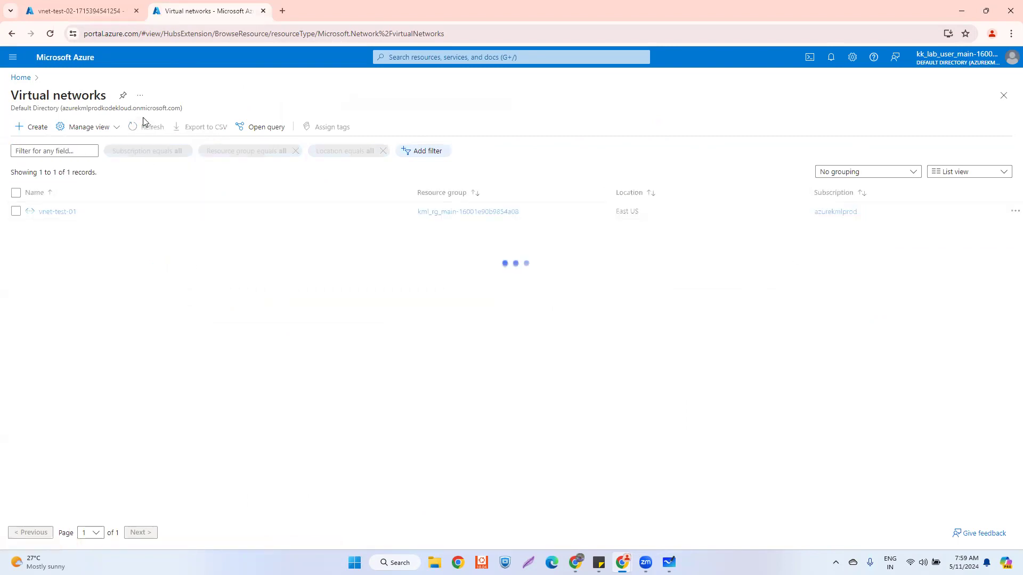
{"action": "left_click", "coordinate": [143, 119]}
{"action": "left_click", "coordinate": [143, 119]}
{"action": "left_click", "coordinate": [143, 122]}
{"action": "left_click", "coordinate": [140, 255]}
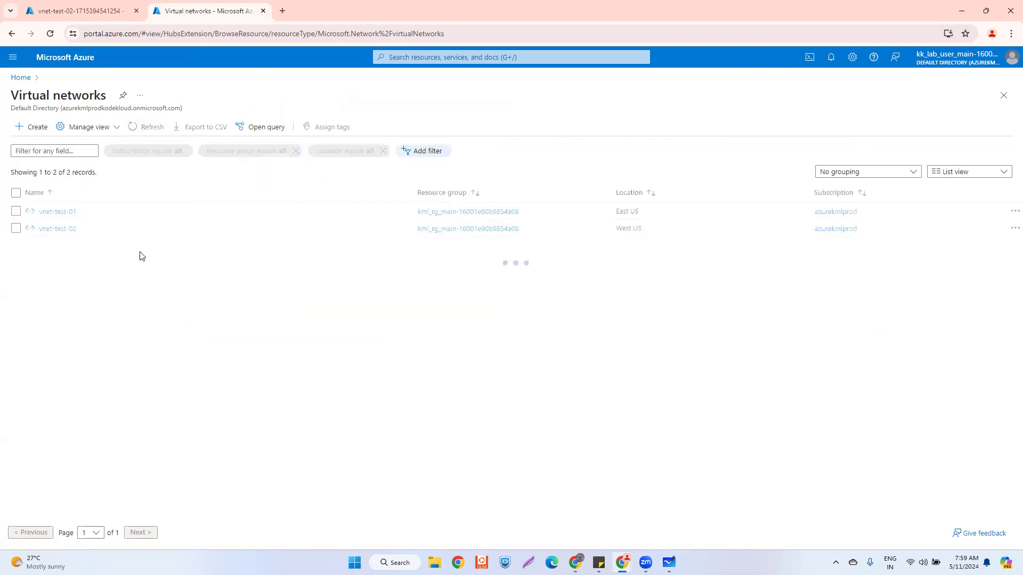
{"action": "left_click", "coordinate": [79, 10]}
{"action": "left_click", "coordinate": [21, 78]}
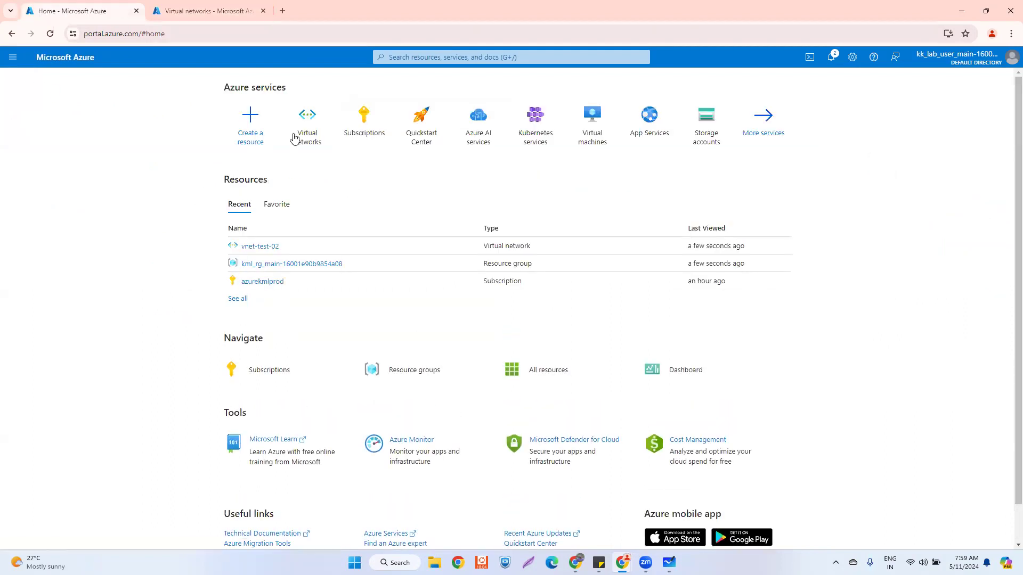
- Start a new VM in resource group kml_rg_main-16001e90b9854a08 and begin entering the name vm-test-01
{"action": "left_click", "coordinate": [190, 10]}
{"action": "left_click", "coordinate": [80, 11]}
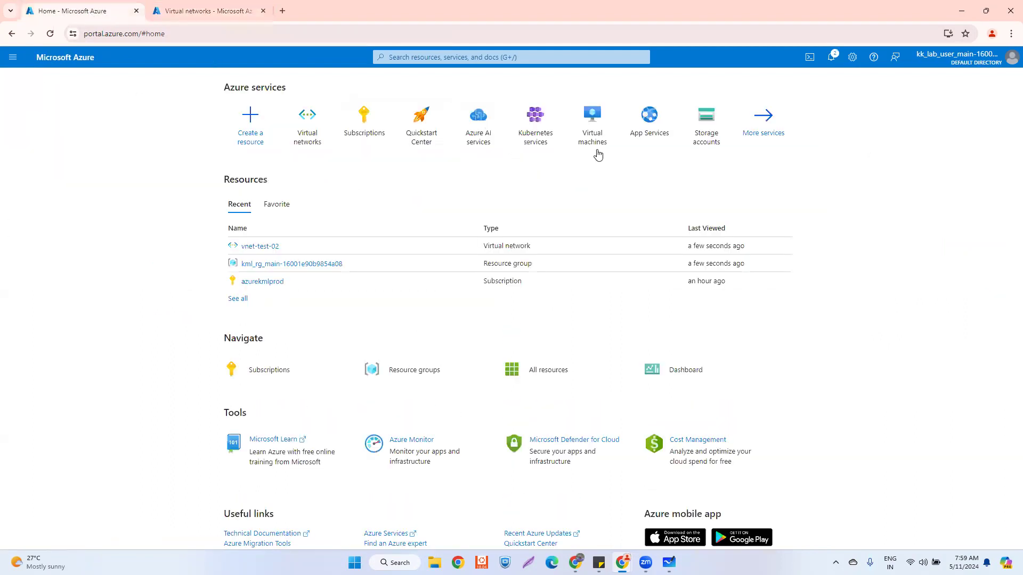
{"action": "left_click", "coordinate": [593, 119]}
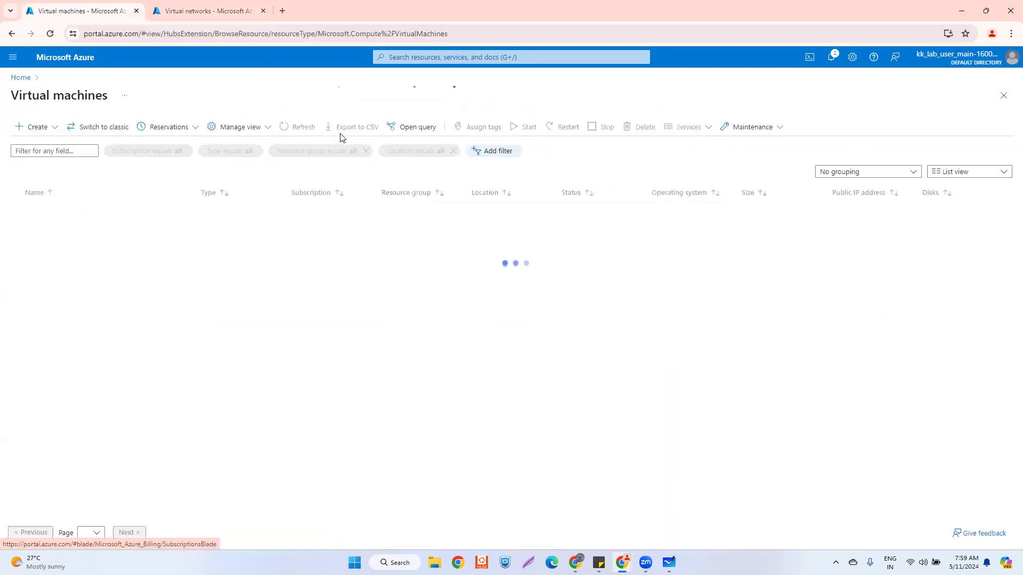
{"action": "left_click", "coordinate": [522, 364]}
{"action": "left_click", "coordinate": [513, 354]}
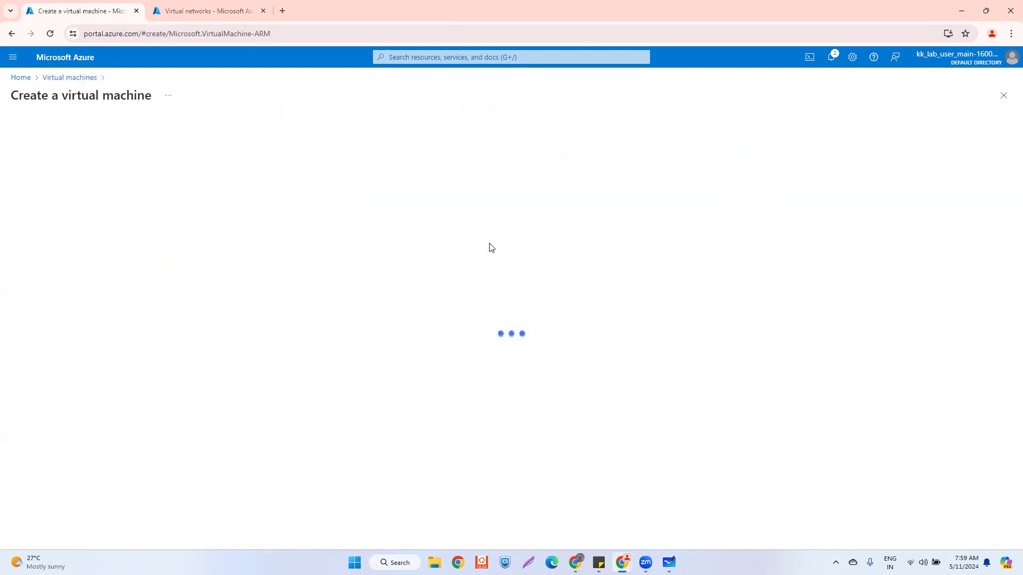
{"action": "left_click", "coordinate": [211, 253]}
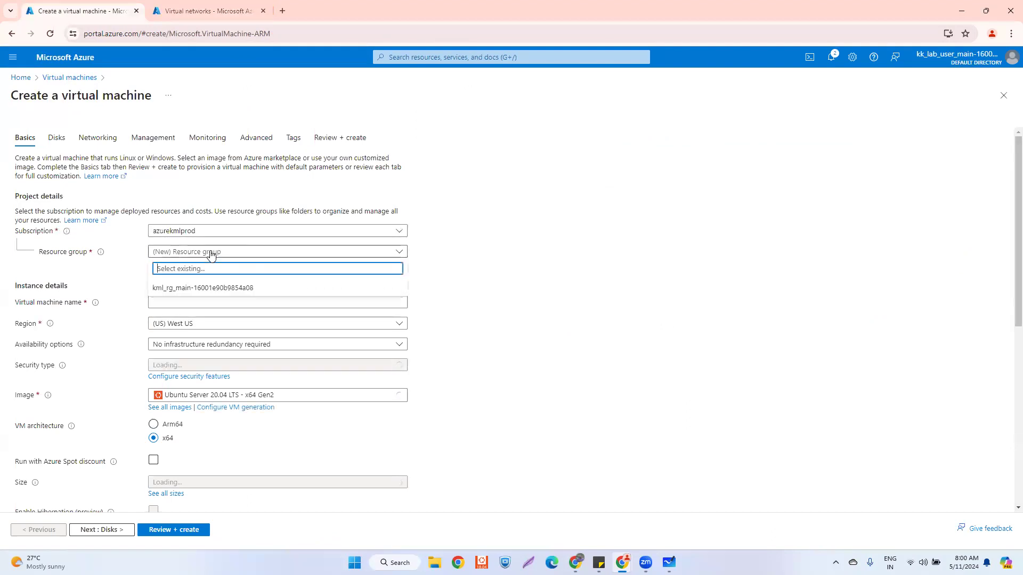
{"action": "left_click", "coordinate": [205, 288]}
{"action": "left_click", "coordinate": [178, 302]}
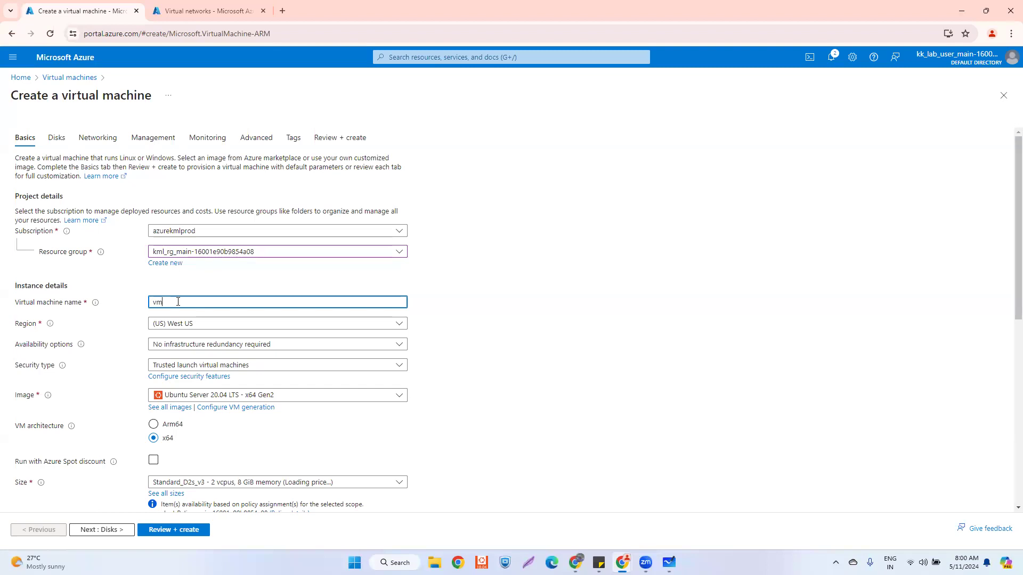
{"action": "type", "text": "vm-test-01"}
- Set the region to East US and availability to No infrastructure redundancy required
{"action": "left_click", "coordinate": [198, 11]}
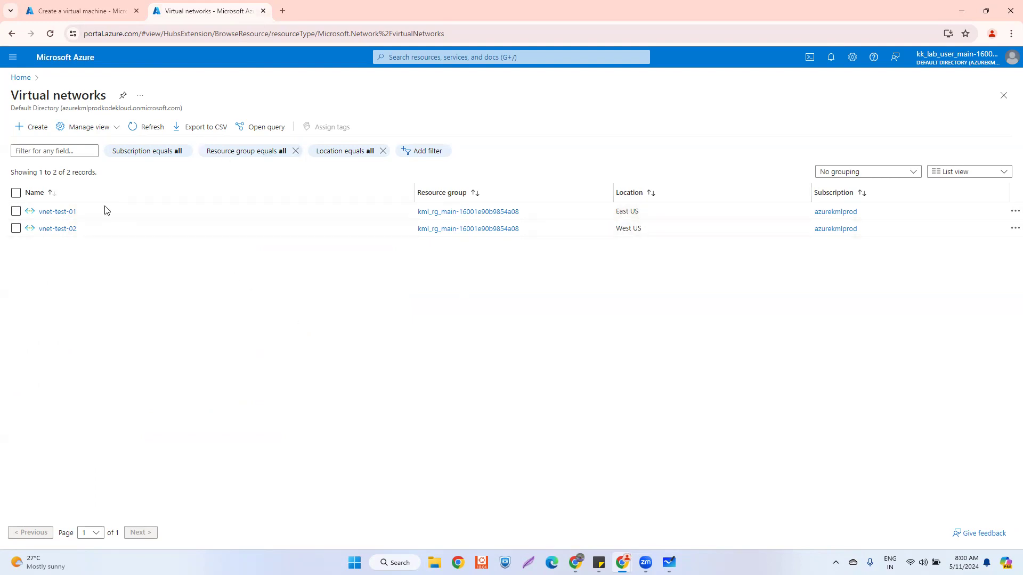
{"action": "left_click", "coordinate": [64, 10]}
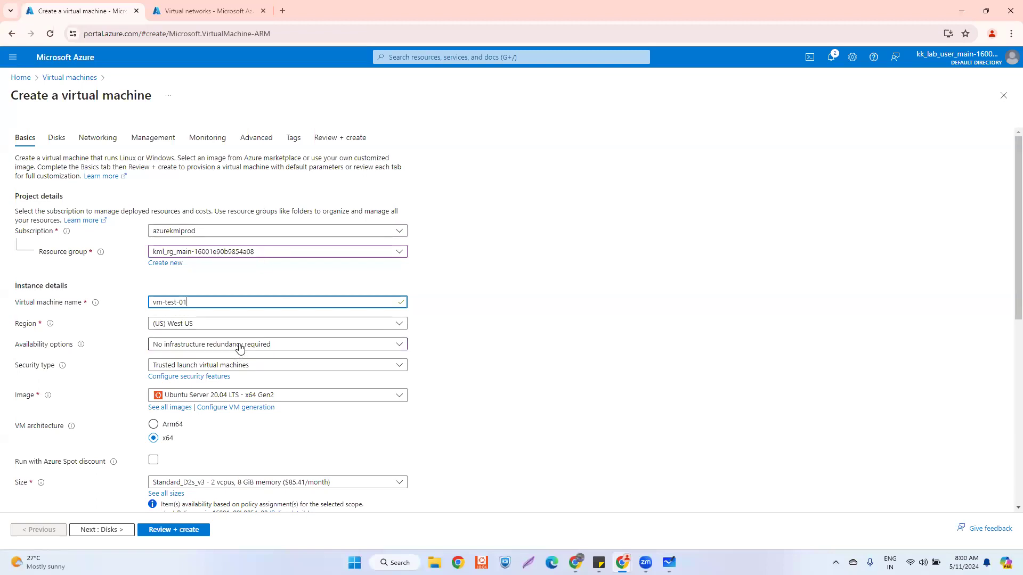
{"action": "left_click", "coordinate": [198, 329]}
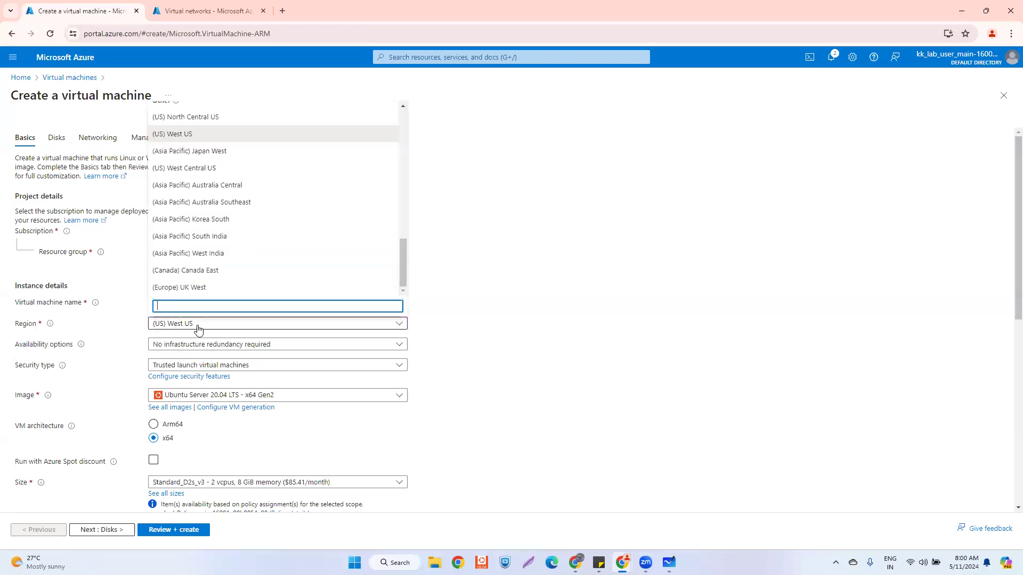
{"action": "left_click", "coordinate": [195, 9]}
{"action": "left_click", "coordinate": [80, 11]}
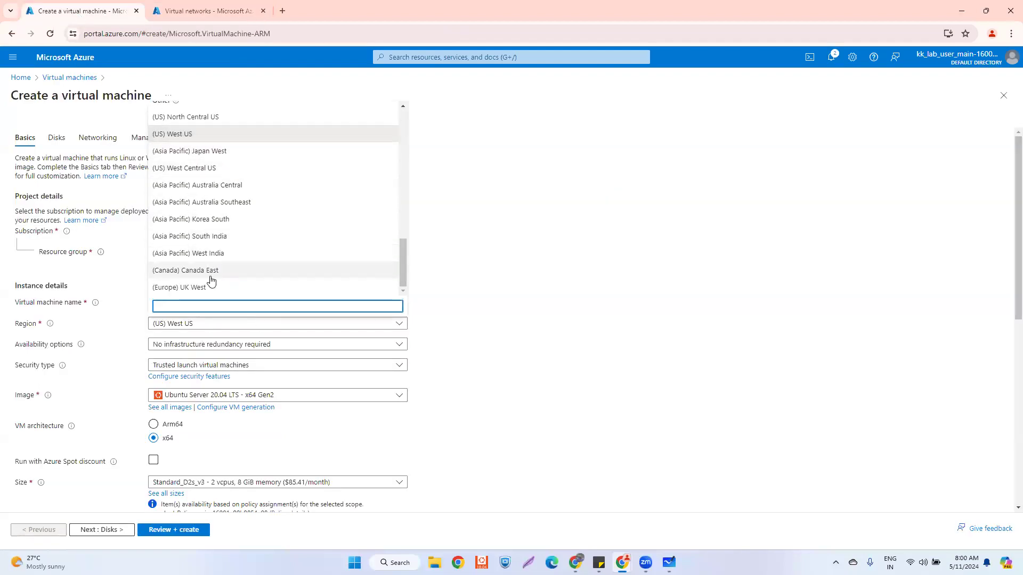
{"action": "type", "text": "east"}
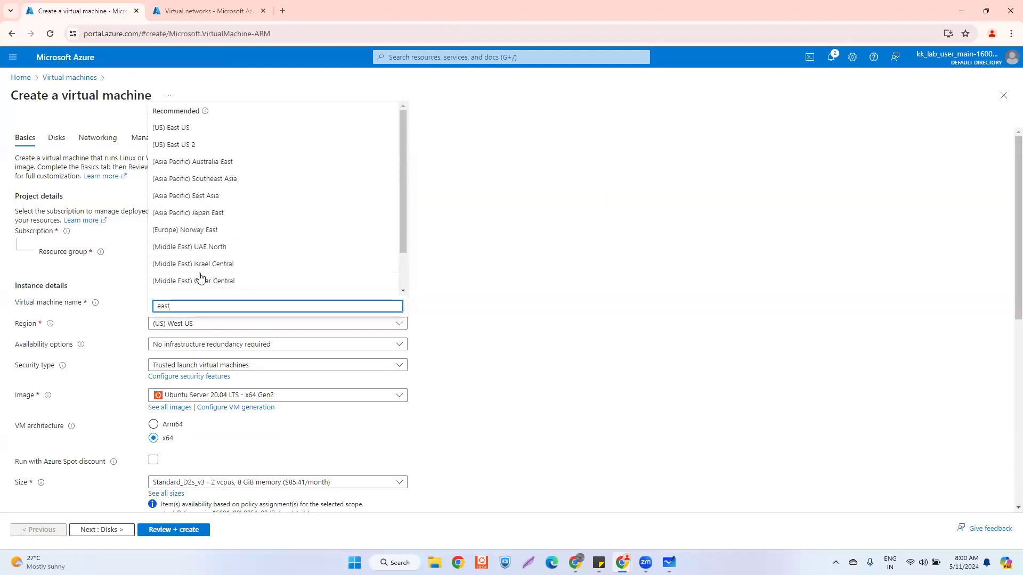
{"action": "left_click", "coordinate": [194, 128]}
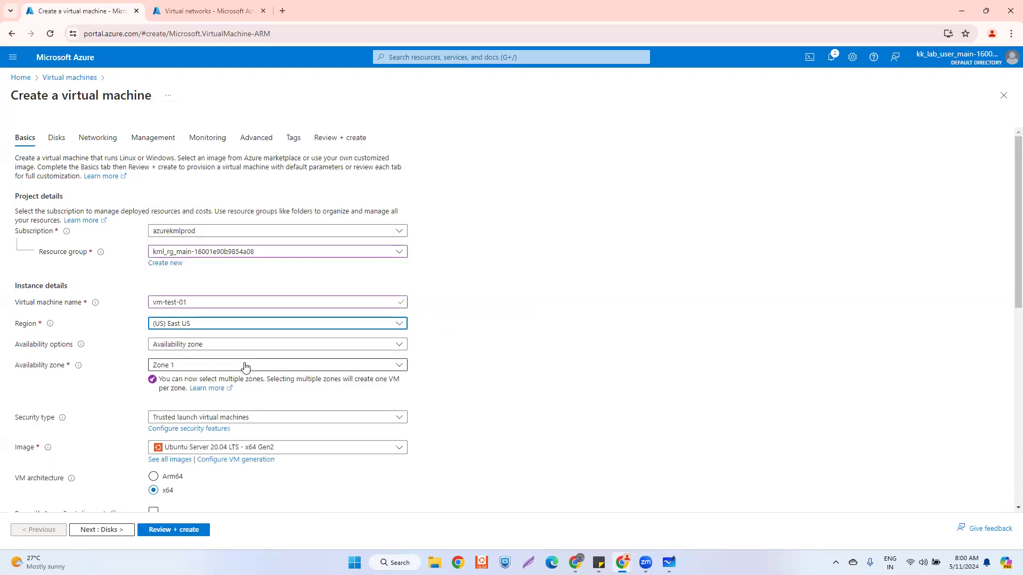
{"action": "left_click", "coordinate": [244, 365]}
{"action": "left_click", "coordinate": [166, 345]}
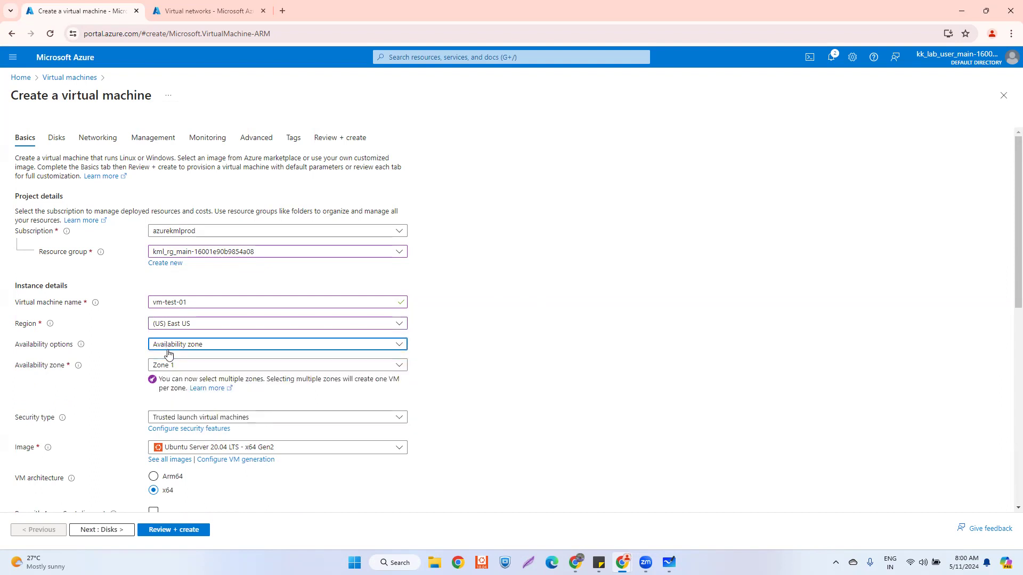
{"action": "left_click", "coordinate": [166, 364]}
- Keep the Ubuntu Server 20.04 image, select Password authentication, and focus the Username field
{"action": "scroll", "coordinate": [261, 394], "scroll_direction": "down", "scroll_amount": 1}
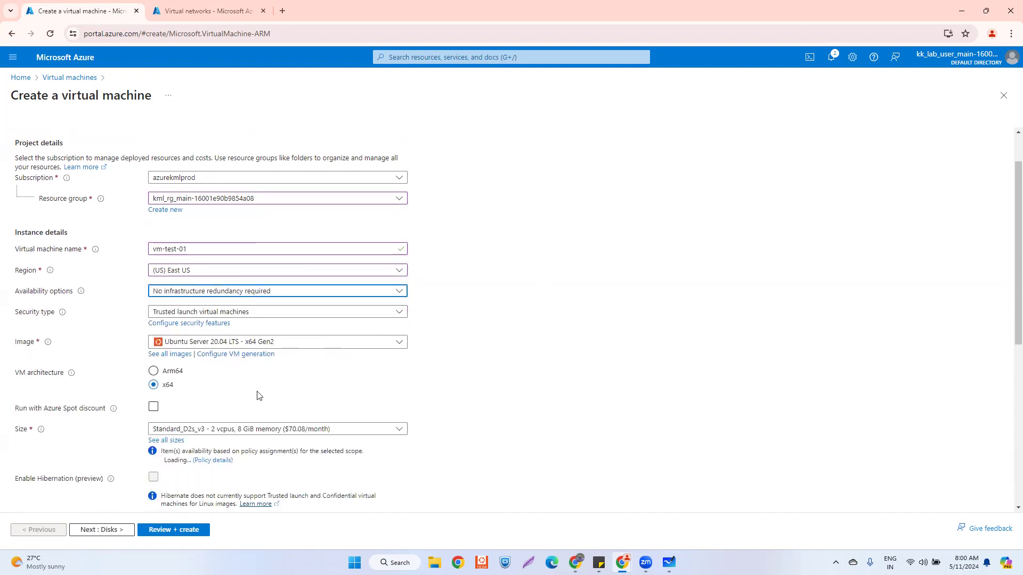
{"action": "left_click", "coordinate": [273, 344]}
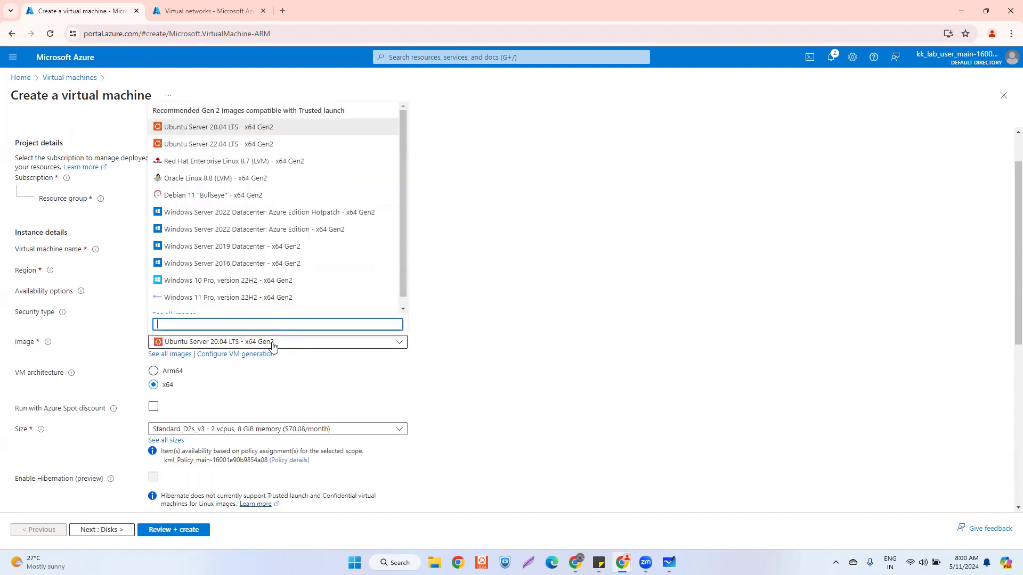
{"action": "left_click", "coordinate": [573, 245]}
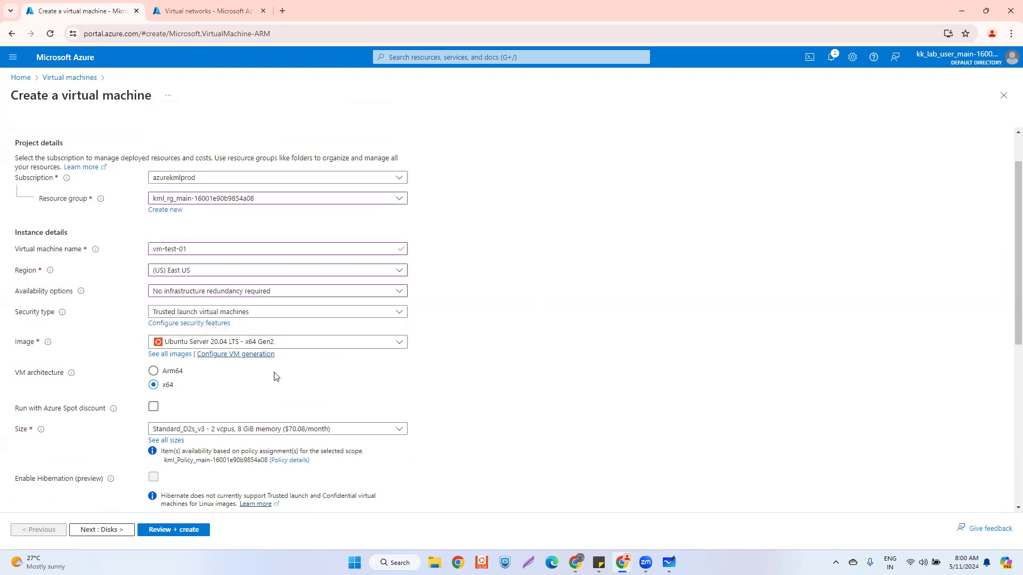
{"action": "scroll", "coordinate": [276, 376], "scroll_direction": "down", "scroll_amount": 2}
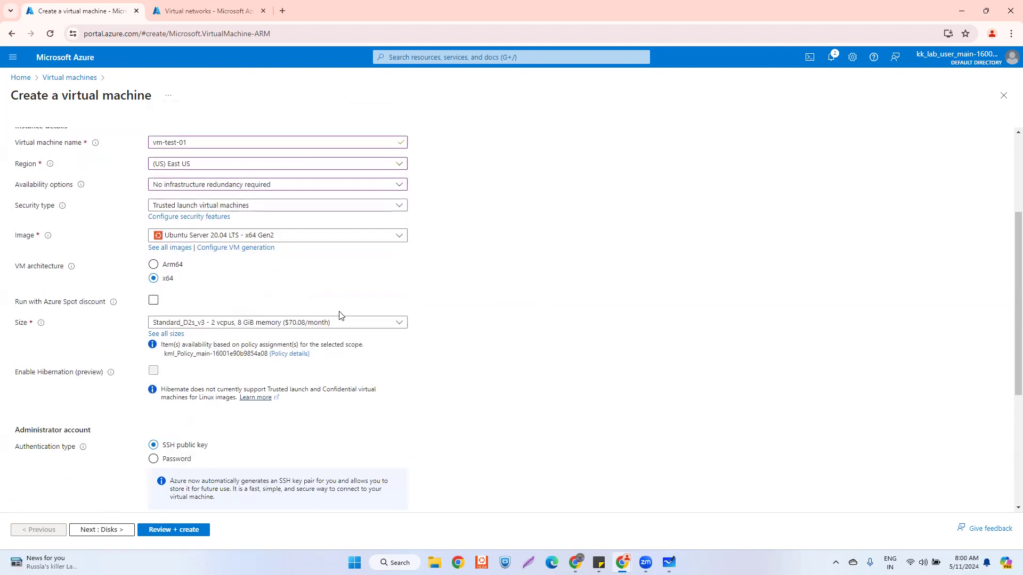
{"action": "scroll", "coordinate": [313, 326], "scroll_direction": "down", "scroll_amount": 2}
{"action": "scroll", "coordinate": [290, 327], "scroll_direction": "down", "scroll_amount": 1}
{"action": "left_click", "coordinate": [155, 301]}
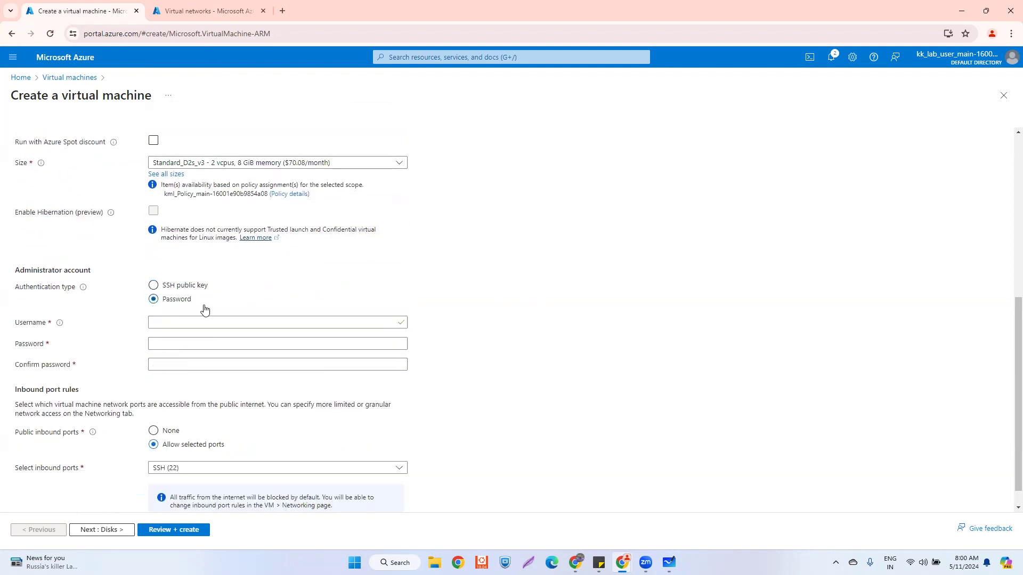
{"action": "left_click", "coordinate": [221, 322]}
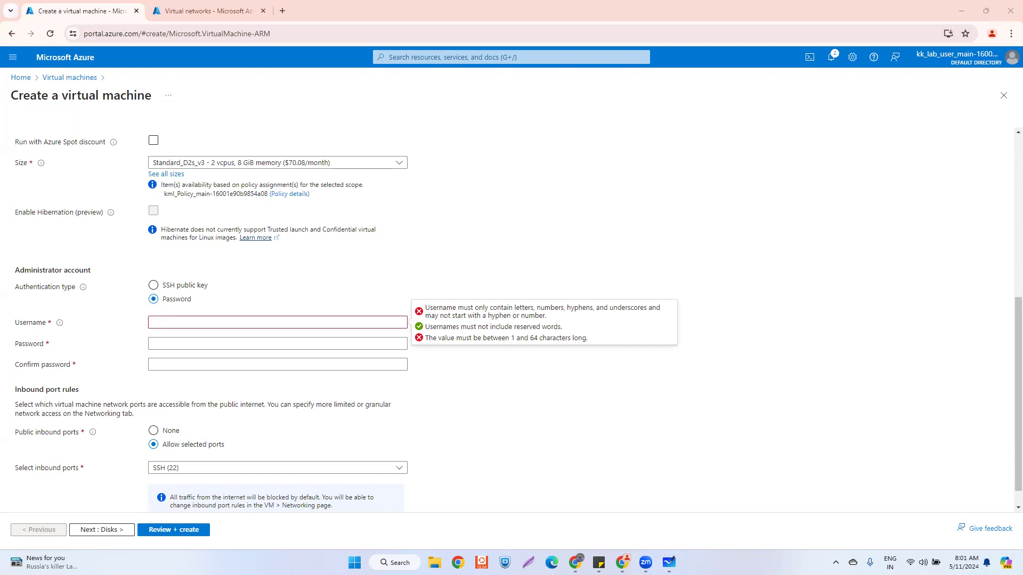
{"action": "key", "text": "alt+Tab"}
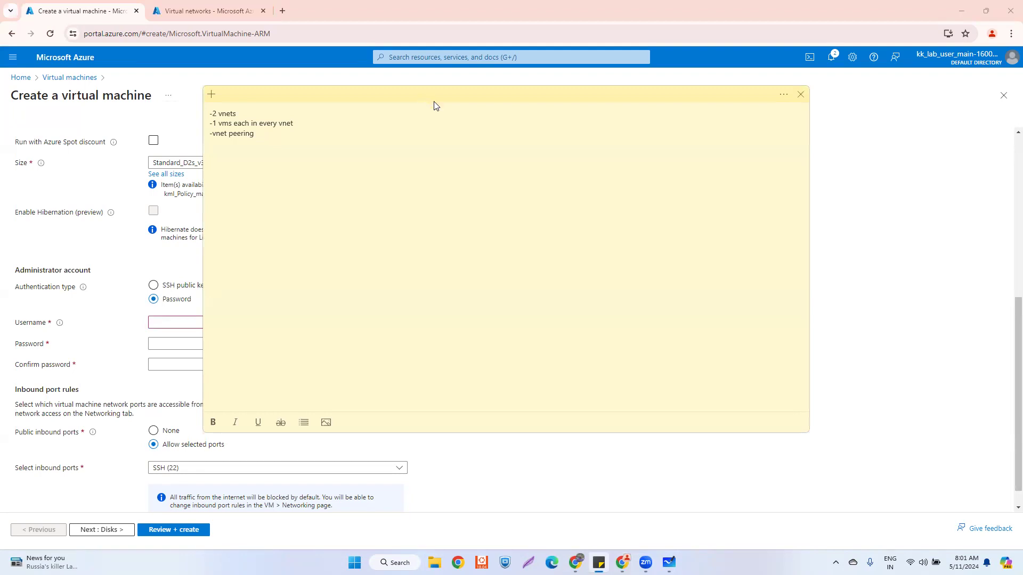
{"action": "key", "text": "alt+Tab"}
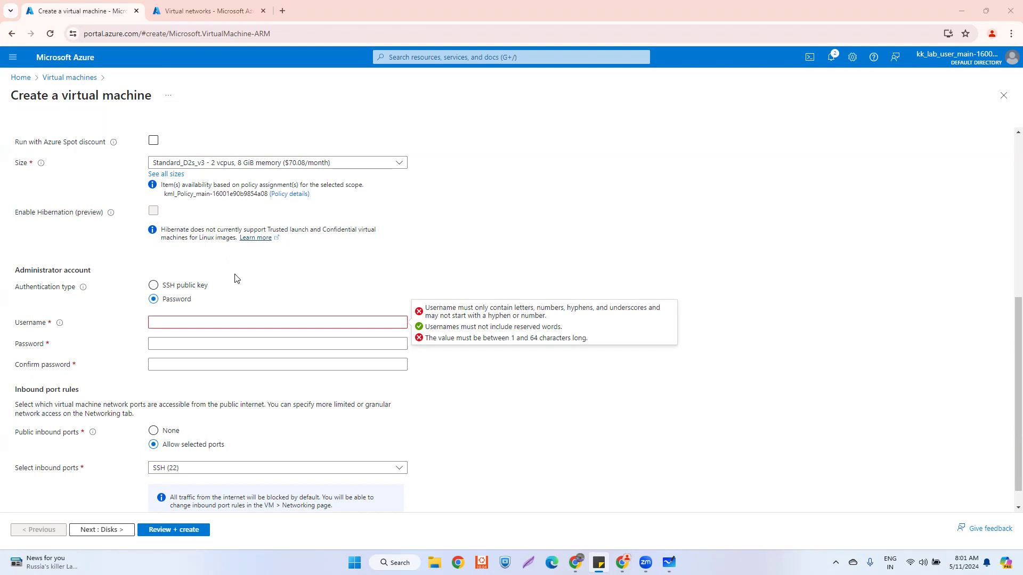
{"action": "mouse_move", "coordinate": [668, 562]}
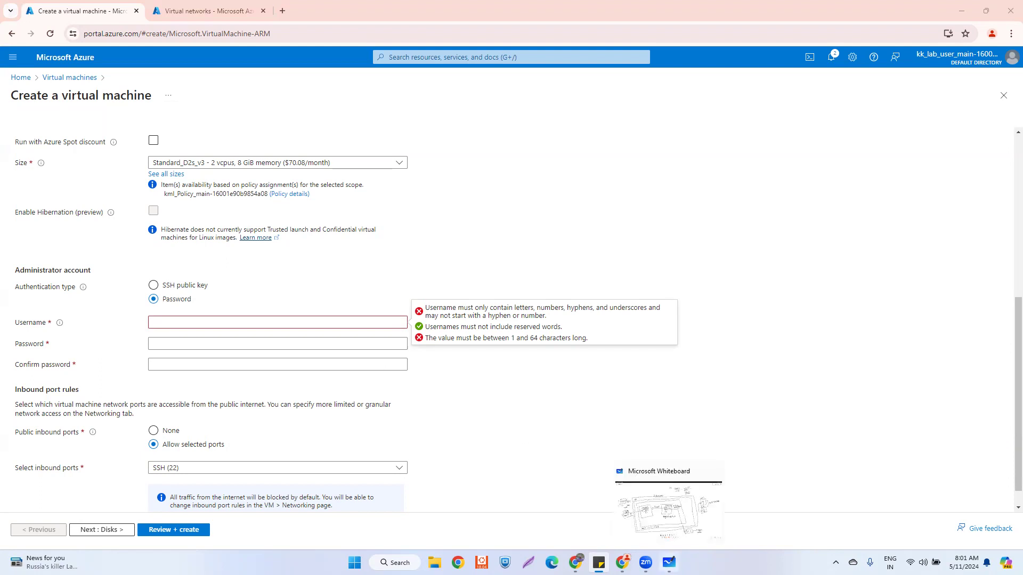
- Bring Whiteboard forward, pan to empty space, and return to the black pen
{"action": "left_click", "coordinate": [669, 509]}
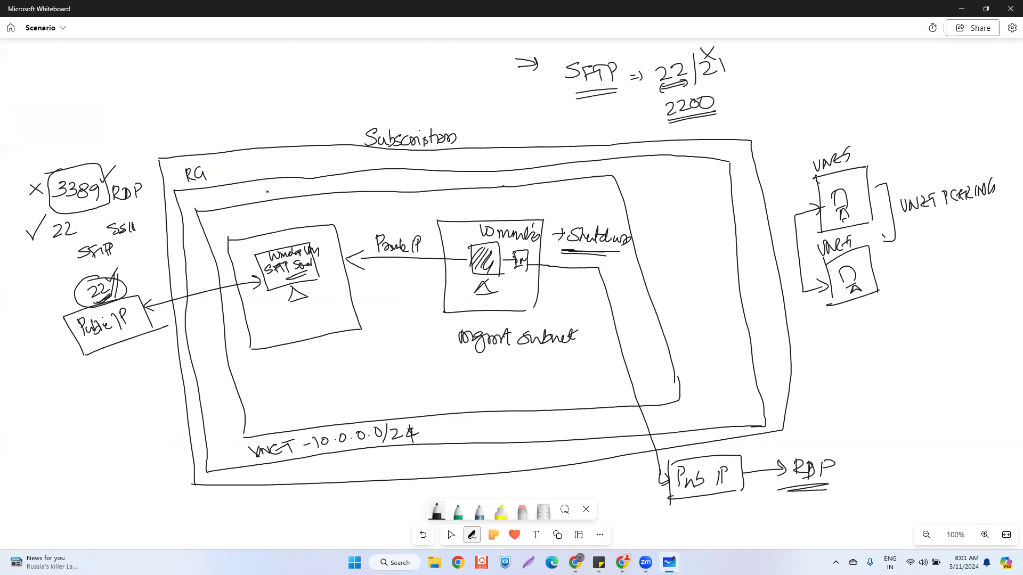
{"action": "left_click", "coordinate": [451, 535]}
{"action": "left_click_drag", "start_coordinate": [897, 385], "coordinate": [486, 366]}
{"action": "left_click", "coordinate": [472, 535]}
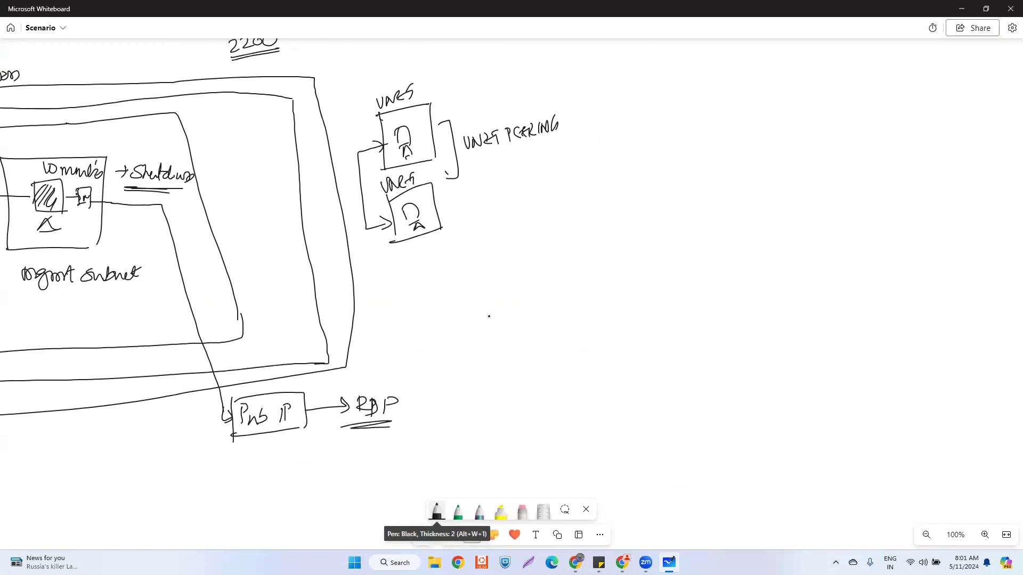
- Write an underlined 'key' heading with 'private key' beneath it
{"action": "mouse_move", "coordinate": [484, 302]}
{"action": "left_mouse_down"}
{"action": "mouse_move", "coordinate": [484, 322]}
{"action": "mouse_move", "coordinate": [532, 330]}
{"action": "left_mouse_up"}
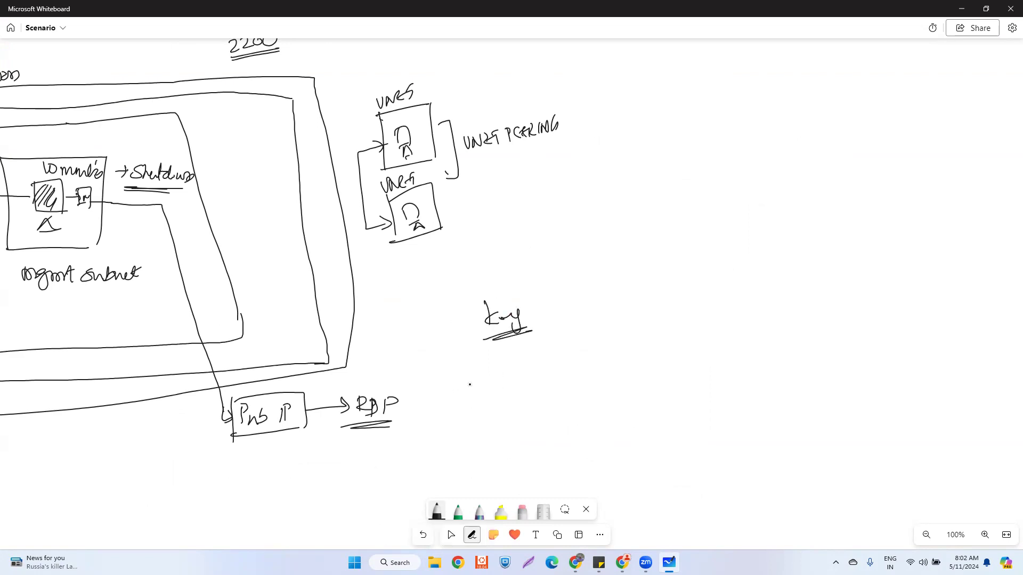
{"action": "left_click_drag", "start_coordinate": [467, 375], "coordinate": [470, 394]}
{"action": "left_click_drag", "start_coordinate": [468, 375], "coordinate": [469, 384]}
{"action": "mouse_move", "coordinate": [479, 385]}
{"action": "left_mouse_down"}
{"action": "mouse_move", "coordinate": [503, 370]}
{"action": "mouse_move", "coordinate": [513, 382]}
{"action": "left_mouse_up"}
{"action": "left_click", "coordinate": [493, 374]}
{"action": "mouse_move", "coordinate": [516, 367]}
{"action": "left_mouse_down"}
{"action": "mouse_move", "coordinate": [517, 381]}
{"action": "mouse_move", "coordinate": [521, 371]}
{"action": "left_mouse_up"}
{"action": "left_click_drag", "start_coordinate": [518, 377], "coordinate": [532, 380]}
{"action": "left_click", "coordinate": [544, 373]}
{"action": "left_click_drag", "start_coordinate": [539, 370], "coordinate": [537, 377]}
{"action": "left_click_drag", "start_coordinate": [542, 376], "coordinate": [557, 374]}
{"action": "left_click_drag", "start_coordinate": [559, 366], "coordinate": [554, 394]}
- Write 'Public key' beside it, box both key labels, and draw an arrow up from Public key
{"action": "mouse_move", "coordinate": [626, 352]}
{"action": "left_mouse_down"}
{"action": "mouse_move", "coordinate": [627, 373]}
{"action": "mouse_move", "coordinate": [629, 365]}
{"action": "left_mouse_up"}
{"action": "left_click_drag", "start_coordinate": [637, 356], "coordinate": [659, 365]}
{"action": "left_click", "coordinate": [664, 349]}
{"action": "left_click_drag", "start_coordinate": [662, 356], "coordinate": [685, 365]}
{"action": "left_click_drag", "start_coordinate": [686, 358], "coordinate": [699, 381]}
{"action": "left_click", "coordinate": [616, 353]}
{"action": "mouse_move", "coordinate": [617, 357]}
{"action": "left_mouse_down"}
{"action": "mouse_move", "coordinate": [622, 390]}
{"action": "mouse_move", "coordinate": [716, 375]}
{"action": "left_mouse_up"}
{"action": "left_click_drag", "start_coordinate": [619, 395], "coordinate": [700, 380]}
{"action": "left_click_drag", "start_coordinate": [453, 366], "coordinate": [460, 414]}
{"action": "mouse_move", "coordinate": [452, 369]}
{"action": "left_mouse_down"}
{"action": "mouse_move", "coordinate": [485, 361]}
{"action": "mouse_move", "coordinate": [553, 393]}
{"action": "left_mouse_up"}
{"action": "mouse_move", "coordinate": [460, 413]}
{"action": "left_mouse_down"}
{"action": "mouse_move", "coordinate": [560, 392]}
{"action": "mouse_move", "coordinate": [546, 353]}
{"action": "left_mouse_up"}
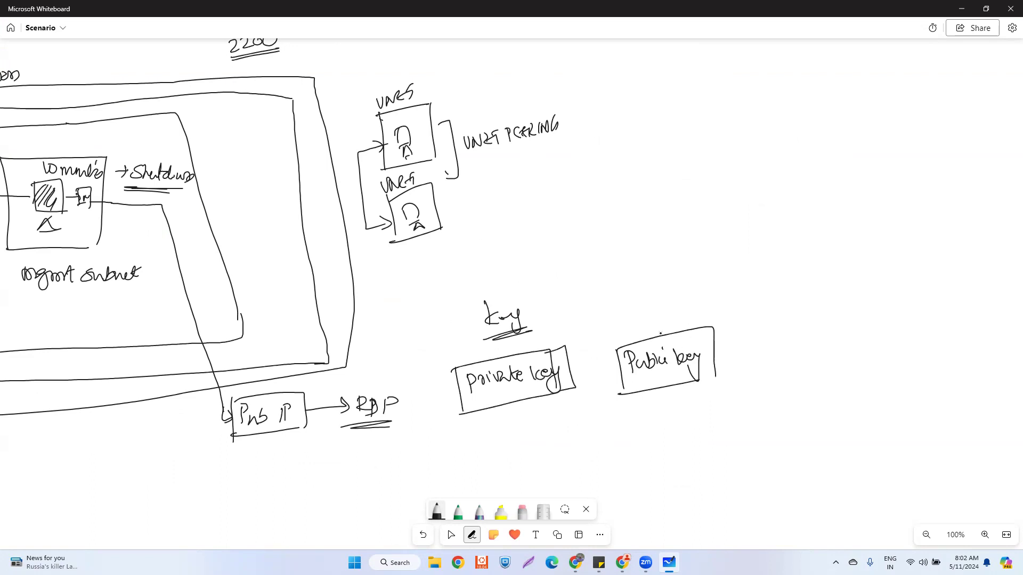
{"action": "mouse_move", "coordinate": [679, 324]}
{"action": "left_mouse_down"}
{"action": "mouse_move", "coordinate": [717, 289]}
{"action": "mouse_move", "coordinate": [706, 308]}
{"action": "left_mouse_up"}
- Write a double-underlined 'local laptop' below the private key box
{"action": "mouse_move", "coordinate": [486, 421]}
{"action": "left_mouse_down"}
{"action": "mouse_move", "coordinate": [490, 439]}
{"action": "mouse_move", "coordinate": [536, 433]}
{"action": "left_mouse_up"}
{"action": "left_click_drag", "start_coordinate": [549, 422], "coordinate": [564, 426]}
{"action": "left_click_drag", "start_coordinate": [566, 422], "coordinate": [569, 426]}
{"action": "mouse_move", "coordinate": [574, 415]}
{"action": "left_mouse_down"}
{"action": "mouse_move", "coordinate": [577, 432]}
{"action": "mouse_move", "coordinate": [509, 454]}
{"action": "left_mouse_up"}
{"action": "left_click_drag", "start_coordinate": [511, 453], "coordinate": [553, 436]}
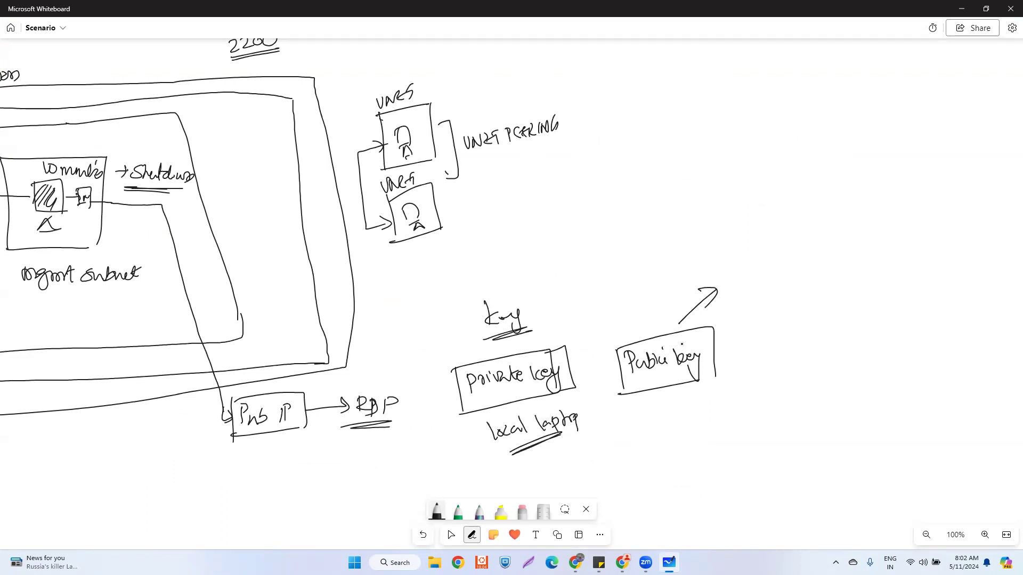
- Draw a VM box with a triangle, arrows to both keys, and an outgoing arrow
{"action": "mouse_move", "coordinate": [772, 203]}
{"action": "left_mouse_down"}
{"action": "mouse_move", "coordinate": [779, 234]}
{"action": "mouse_move", "coordinate": [834, 222]}
{"action": "mouse_move", "coordinate": [787, 204]}
{"action": "mouse_move", "coordinate": [801, 216]}
{"action": "left_mouse_up"}
{"action": "mouse_move", "coordinate": [798, 251]}
{"action": "left_mouse_down"}
{"action": "mouse_move", "coordinate": [803, 236]}
{"action": "mouse_move", "coordinate": [801, 254]}
{"action": "left_mouse_up"}
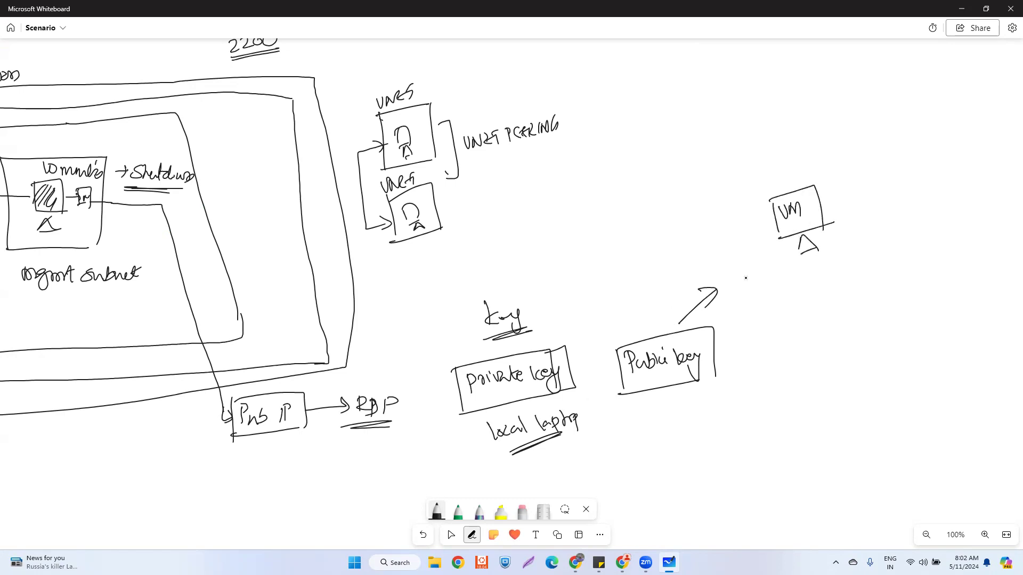
{"action": "mouse_move", "coordinate": [776, 216]}
{"action": "left_mouse_down"}
{"action": "mouse_move", "coordinate": [569, 291]}
{"action": "mouse_move", "coordinate": [563, 341]}
{"action": "mouse_move", "coordinate": [577, 326]}
{"action": "left_mouse_up"}
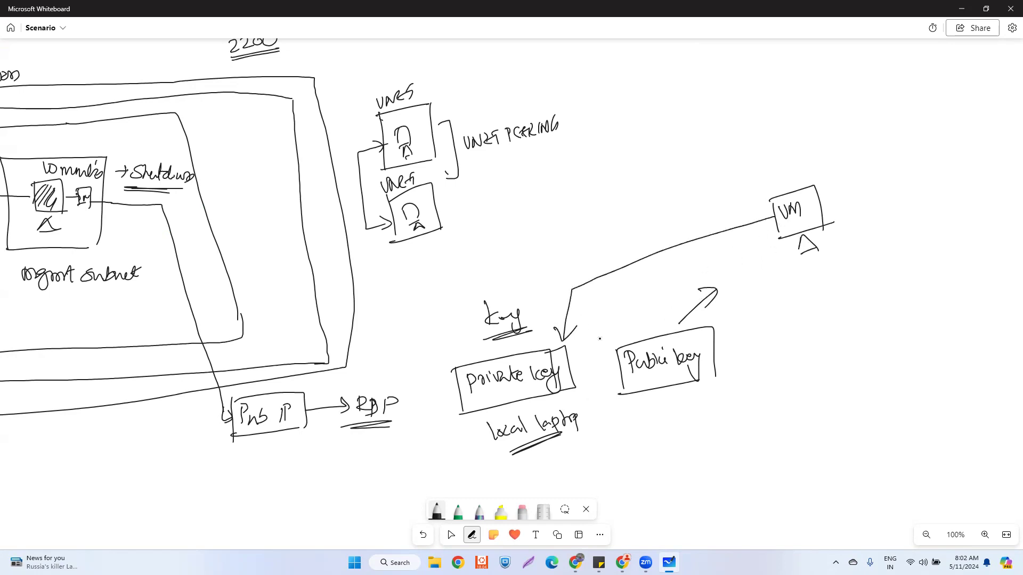
{"action": "mouse_move", "coordinate": [657, 324]}
{"action": "left_mouse_down"}
{"action": "mouse_move", "coordinate": [651, 274]}
{"action": "mouse_move", "coordinate": [569, 292]}
{"action": "mouse_move", "coordinate": [565, 347]}
{"action": "mouse_move", "coordinate": [582, 320]}
{"action": "left_mouse_up"}
{"action": "left_click_drag", "start_coordinate": [644, 317], "coordinate": [664, 315]}
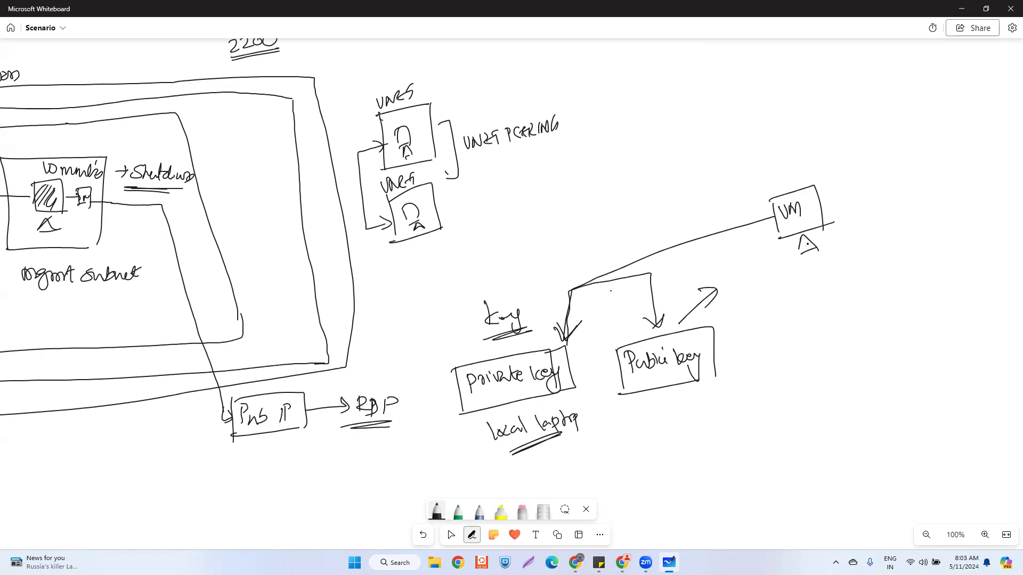
{"action": "left_click_drag", "start_coordinate": [810, 238], "coordinate": [818, 245]}
{"action": "left_click_drag", "start_coordinate": [821, 202], "coordinate": [852, 195]}
- Write underlined 'authorised key', link Public key to it, and touch up the sketch
{"action": "mouse_move", "coordinate": [868, 170]}
{"action": "left_mouse_down"}
{"action": "mouse_move", "coordinate": [877, 180]}
{"action": "mouse_move", "coordinate": [946, 179]}
{"action": "left_mouse_up"}
{"action": "left_click_drag", "start_coordinate": [948, 172], "coordinate": [969, 175]}
{"action": "left_click_drag", "start_coordinate": [974, 166], "coordinate": [968, 201]}
{"action": "left_click_drag", "start_coordinate": [899, 191], "coordinate": [946, 186]}
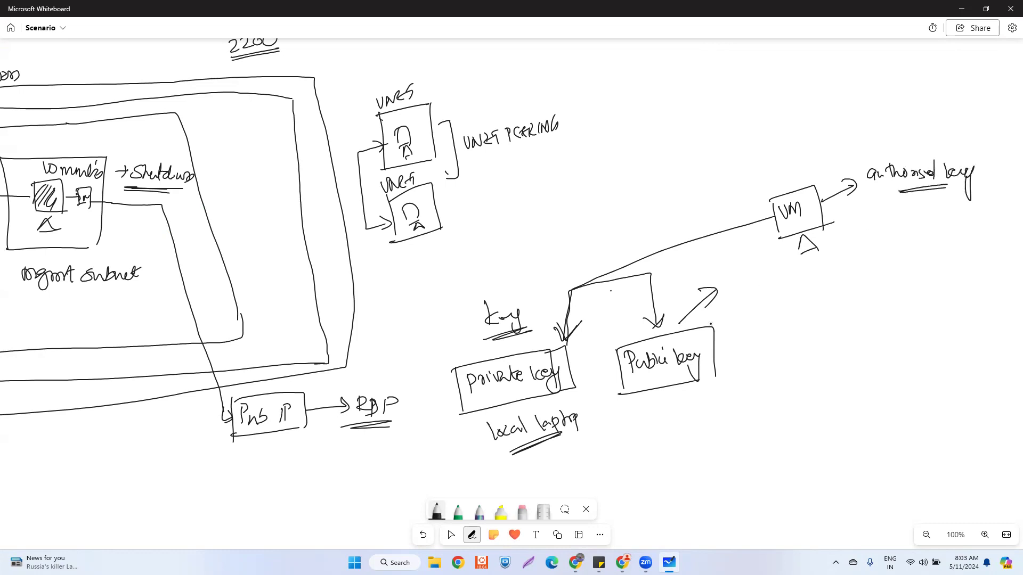
{"action": "left_click_drag", "start_coordinate": [719, 340], "coordinate": [889, 215]}
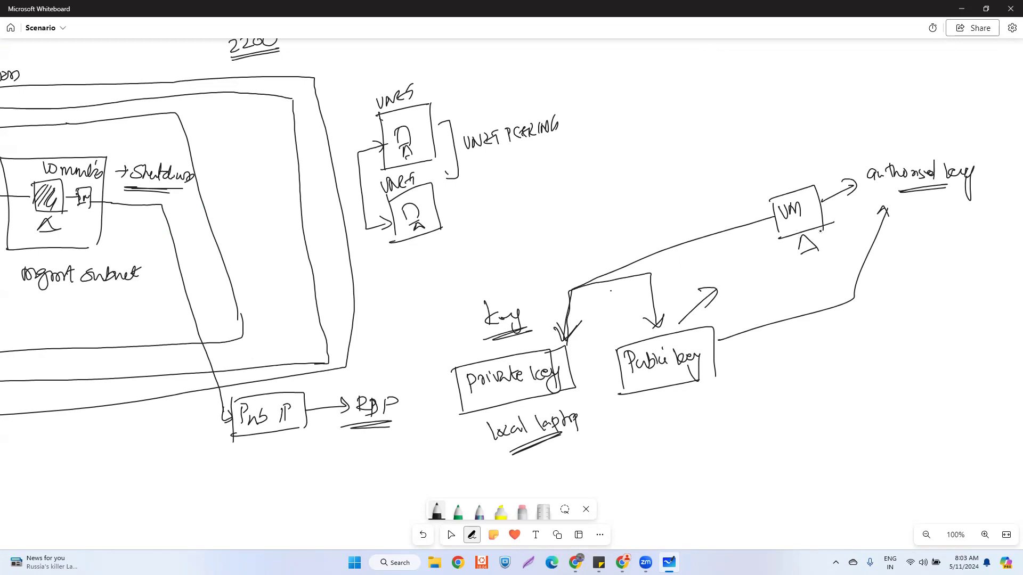
{"action": "mouse_move", "coordinate": [796, 253]}
{"action": "left_mouse_down"}
{"action": "mouse_move", "coordinate": [814, 249]}
{"action": "mouse_move", "coordinate": [794, 252]}
{"action": "left_mouse_up"}
{"action": "left_click_drag", "start_coordinate": [573, 416], "coordinate": [580, 414]}
{"action": "left_click_drag", "start_coordinate": [540, 392], "coordinate": [632, 379]}
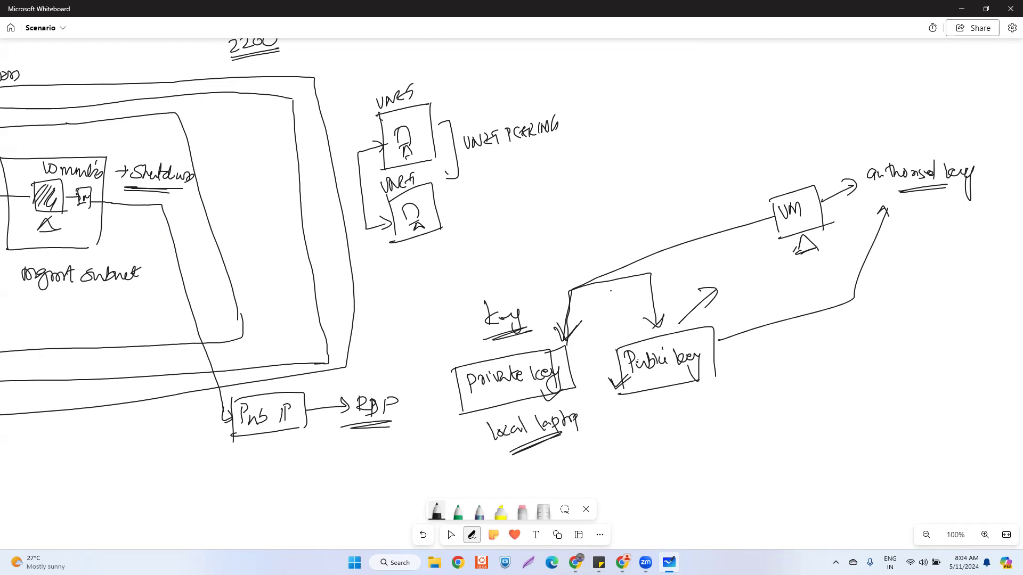
- Try SSH public key sign-in with an existing key, then revert authentication to Password
{"action": "mouse_move", "coordinate": [577, 563]}
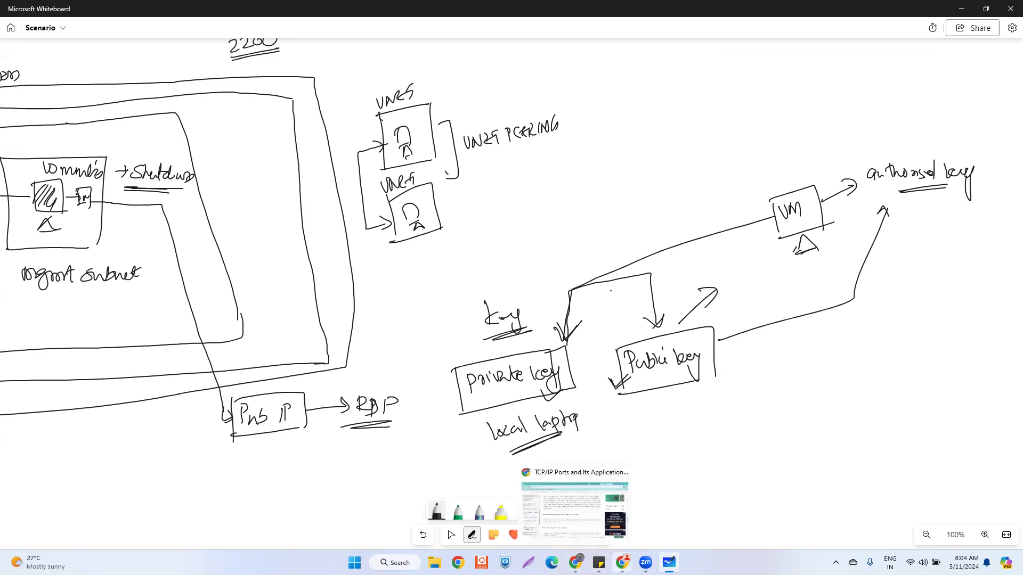
{"action": "mouse_move", "coordinate": [623, 564]}
{"action": "left_click", "coordinate": [651, 523]}
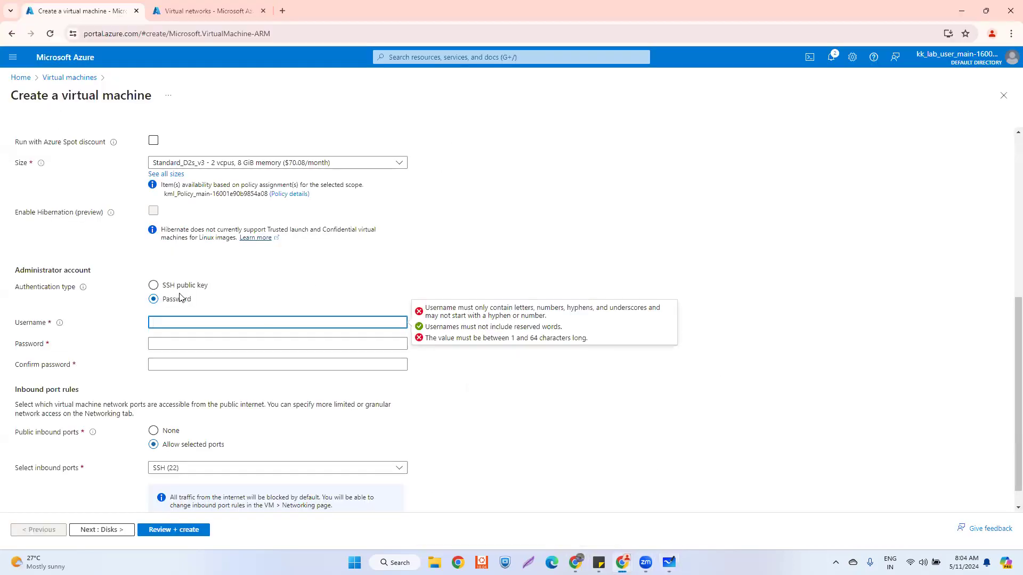
{"action": "left_click", "coordinate": [165, 285]}
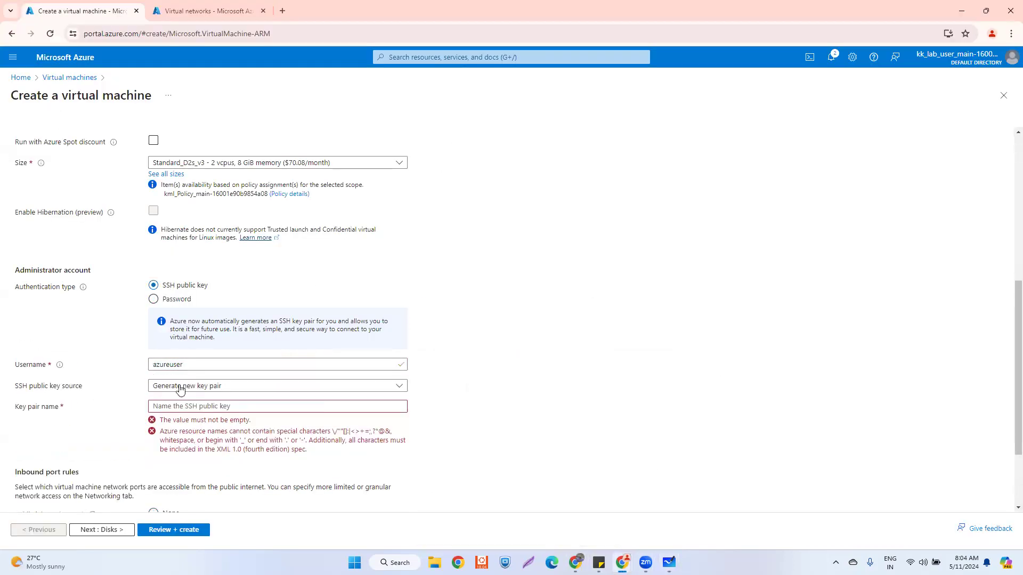
{"action": "left_click", "coordinate": [191, 386]}
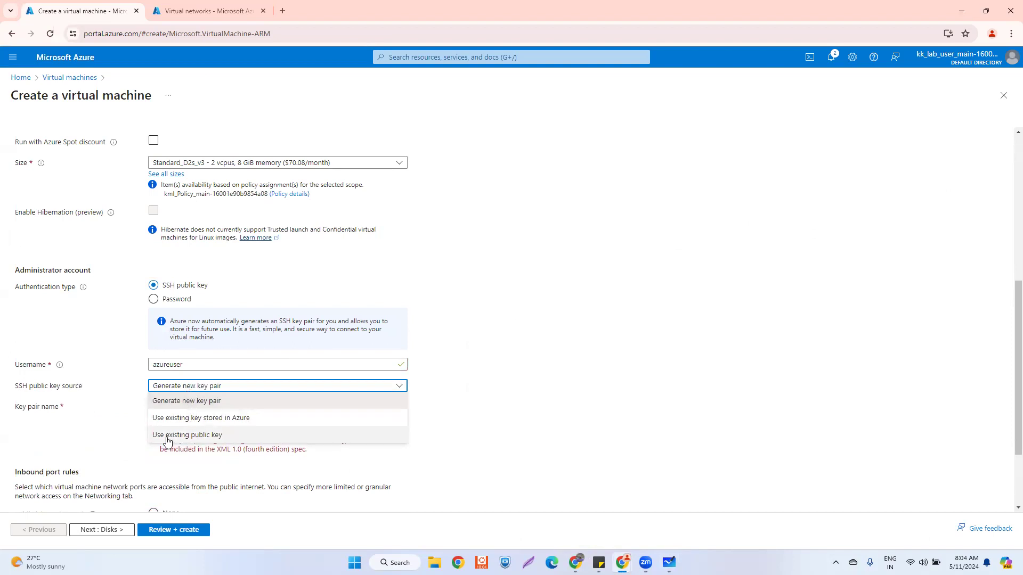
{"action": "left_click", "coordinate": [191, 437]}
{"action": "left_click", "coordinate": [167, 410]}
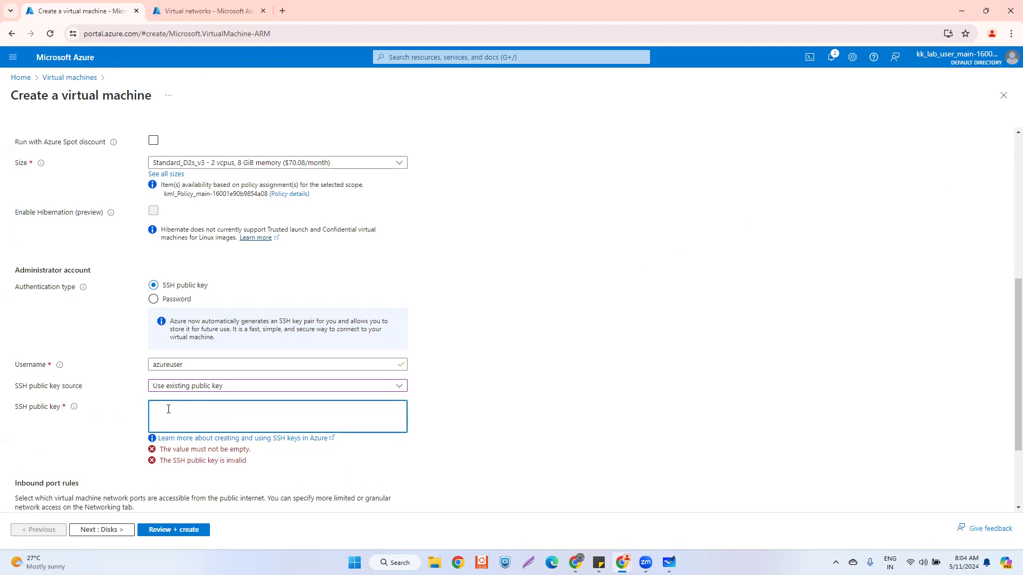
{"action": "left_click", "coordinate": [154, 300]}
- Fill in the administrator username copied from Sticky Notes
{"action": "left_click", "coordinate": [162, 324]}
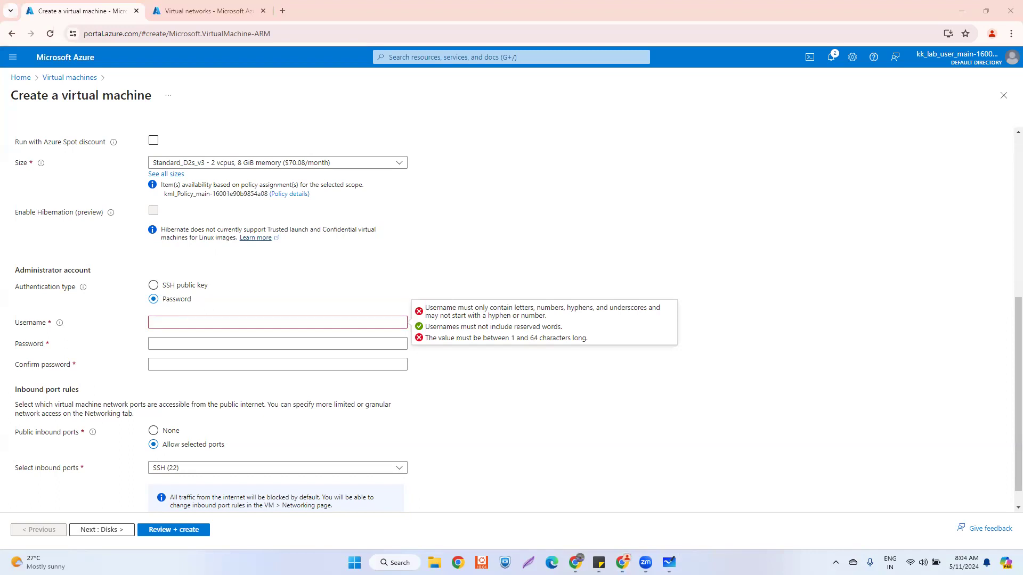
{"action": "key", "text": "alt+Tab"}
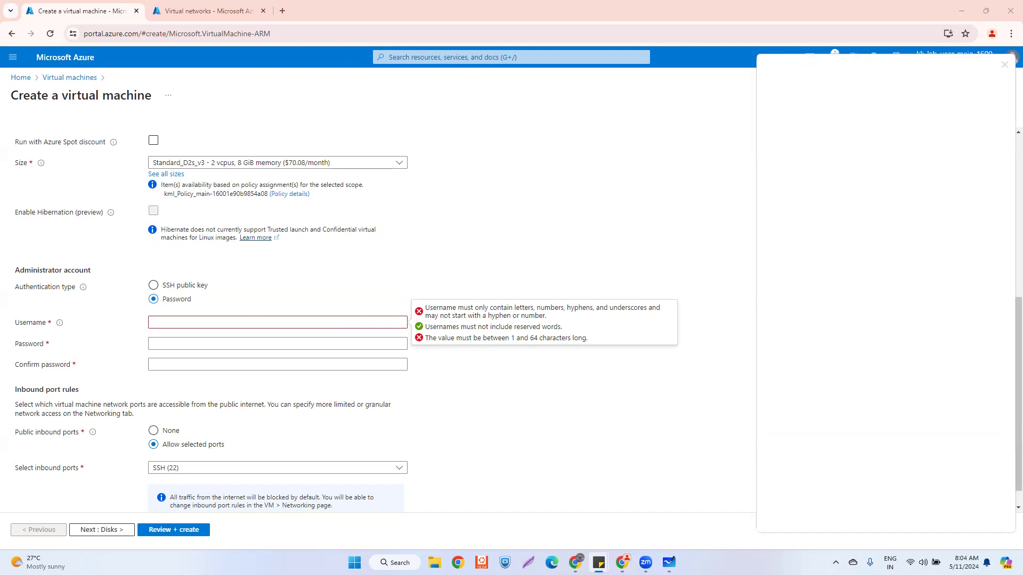
{"action": "left_click_drag", "start_coordinate": [829, 68], "coordinate": [826, 125]}
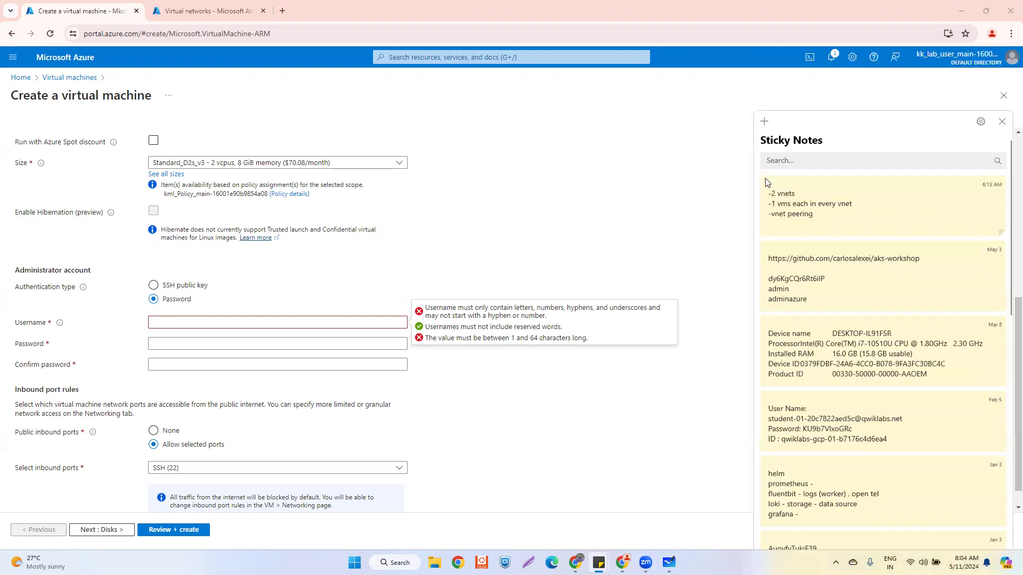
{"action": "left_click", "coordinate": [1002, 122]}
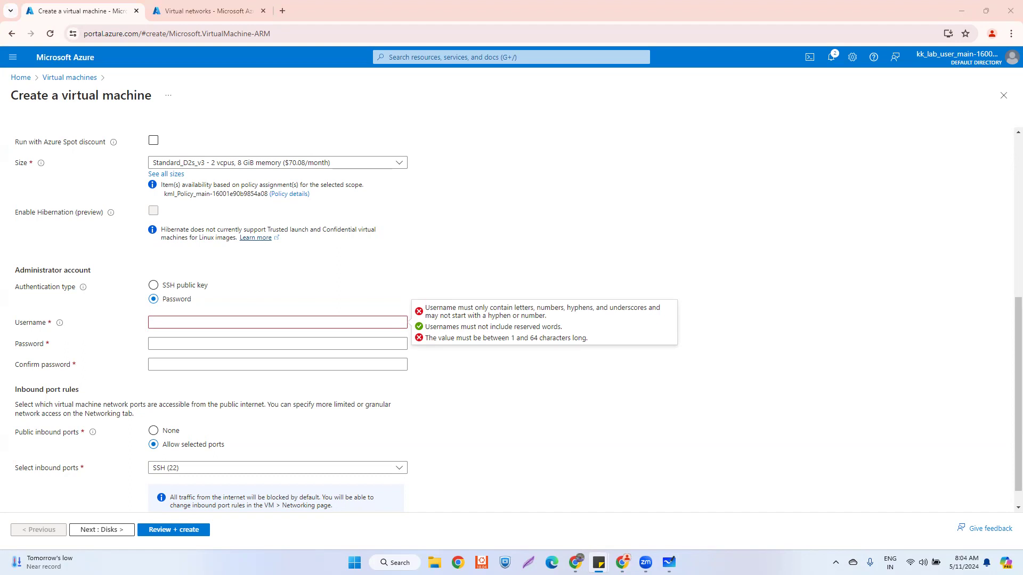
{"action": "left_click", "coordinate": [185, 323]}
{"action": "type", "text": "adminazure"}
- Enter the account password from Sticky Notes in both Password and Confirm password
{"action": "key", "text": "alt+Tab"}
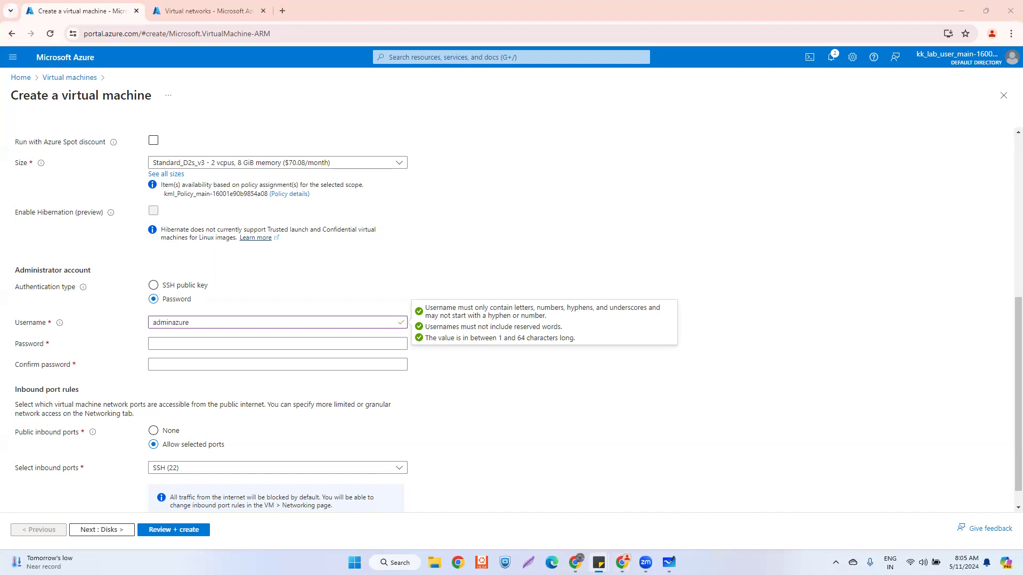
{"action": "left_click", "coordinate": [166, 344]}
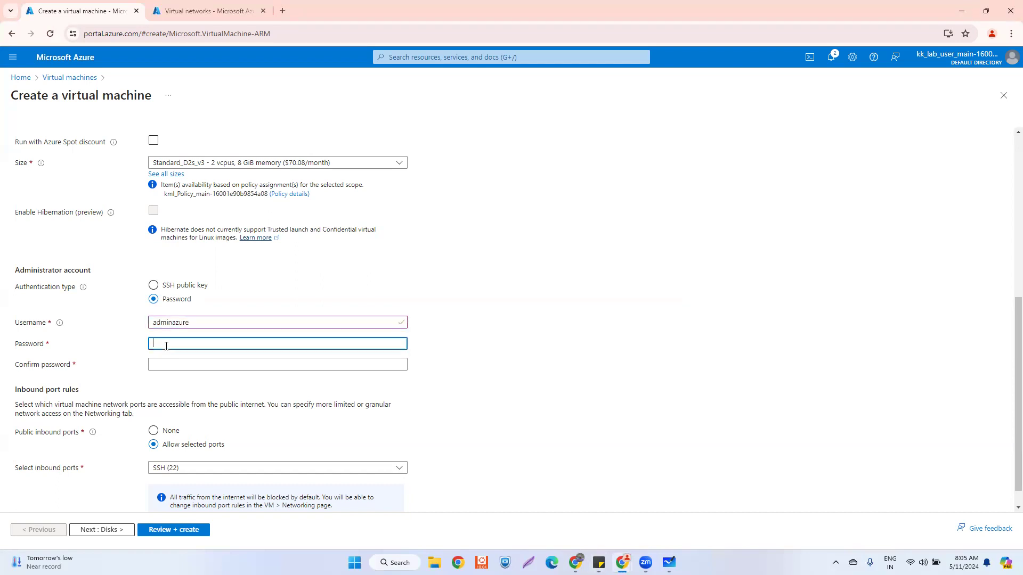
{"action": "key", "text": "ctrl+v"}
{"action": "left_click", "coordinate": [170, 364]}
{"action": "key", "text": "ctrl+v"}
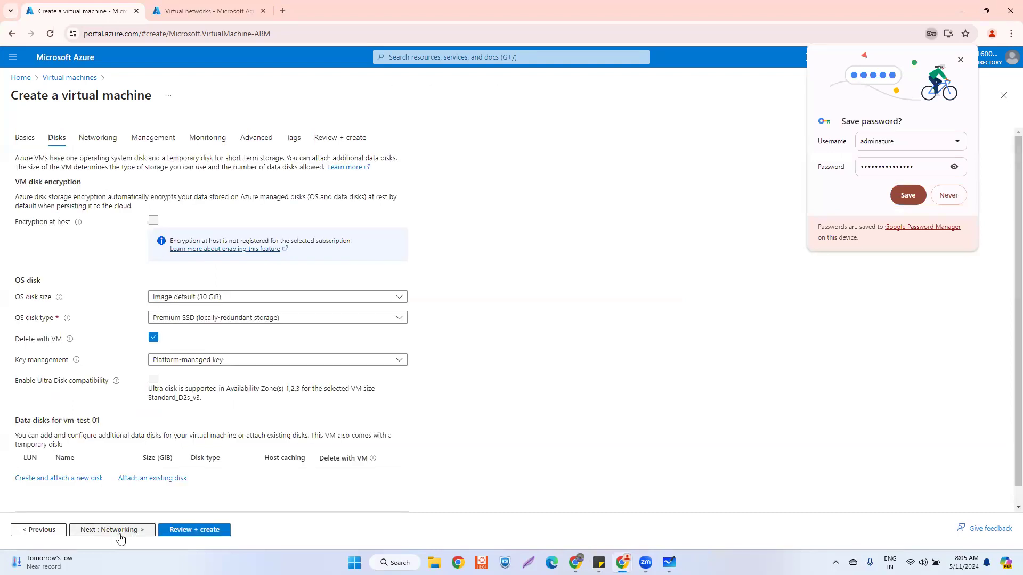
- Move on to the Networking tab, dismissing the save-password prompt, and review the public IP choices
{"action": "left_click", "coordinate": [124, 531]}
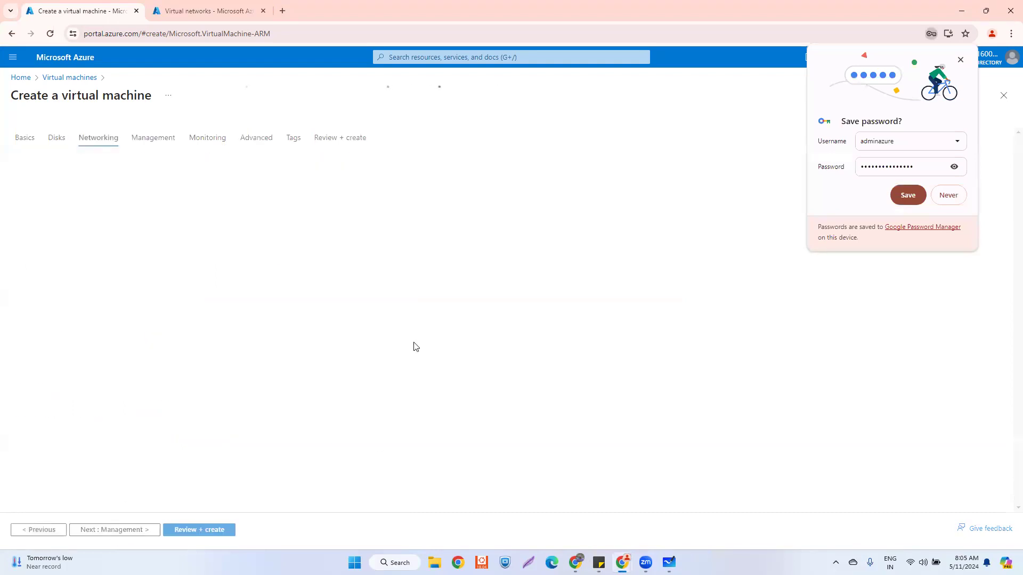
{"action": "left_click", "coordinate": [961, 59]}
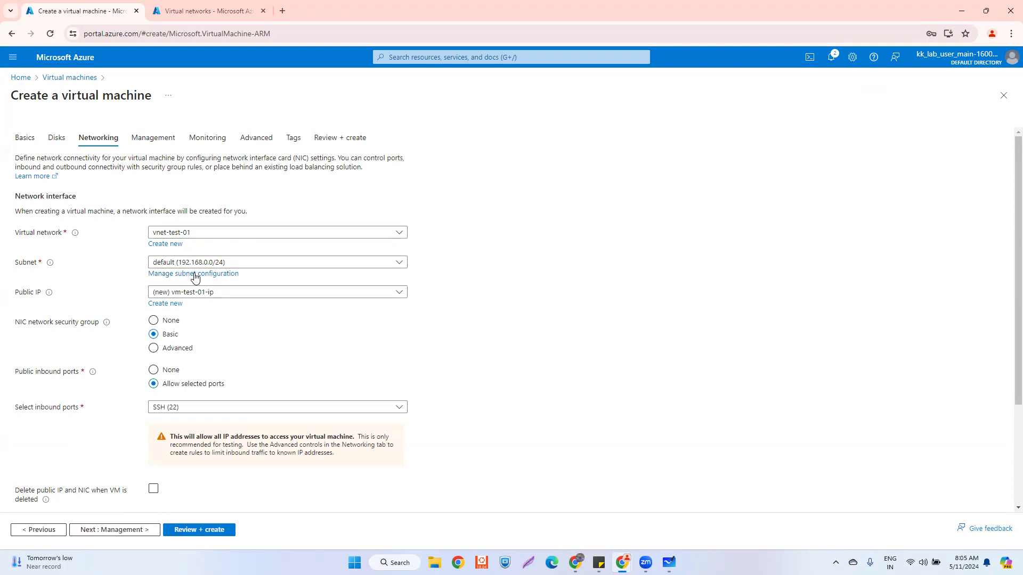
{"action": "left_click", "coordinate": [226, 294]}
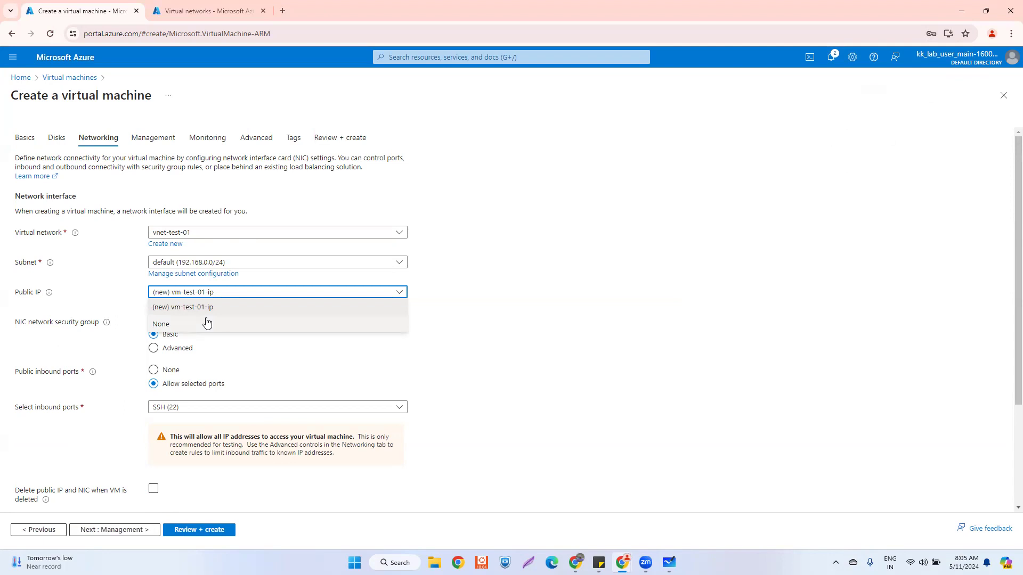
{"action": "left_click", "coordinate": [508, 285]}
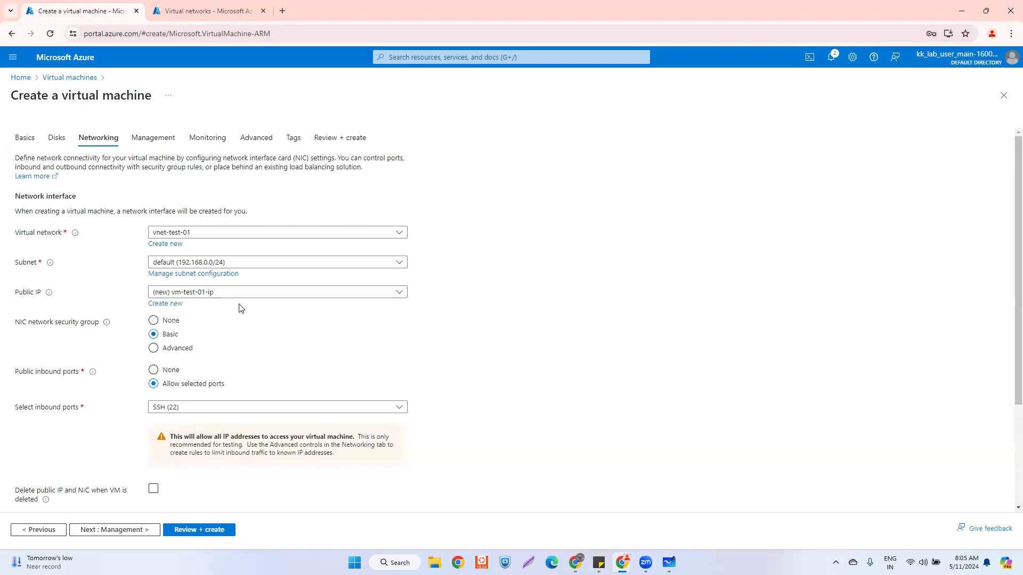
- Create a new public IP named pubip-test-01 and close the save-password prompt
{"action": "left_click", "coordinate": [176, 303]}
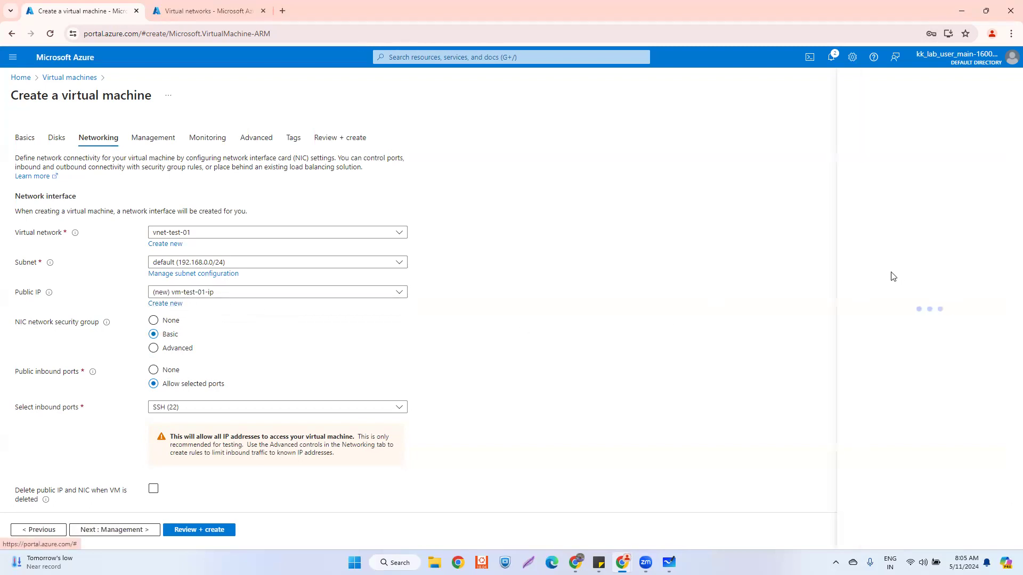
{"action": "left_click_drag", "start_coordinate": [923, 131], "coordinate": [829, 133]}
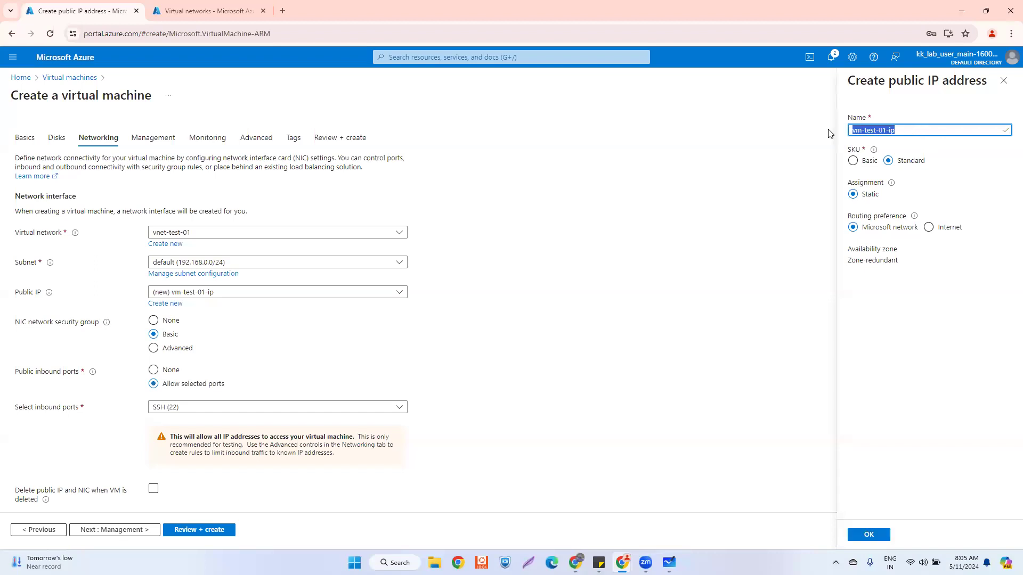
{"action": "key", "text": "BackSpace"}
{"action": "type", "text": "p"}
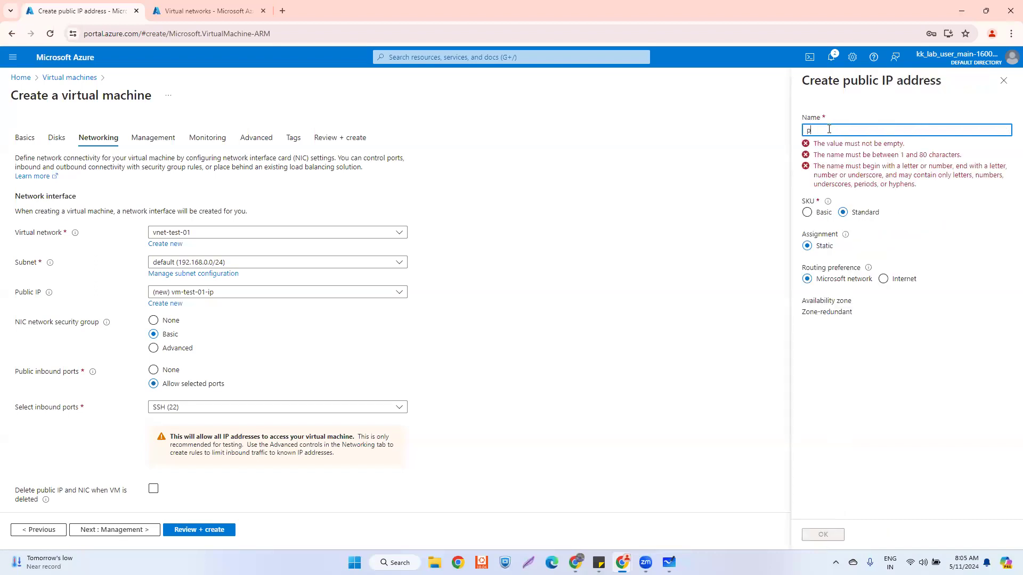
{"action": "type", "text": "ubip-vm-"}
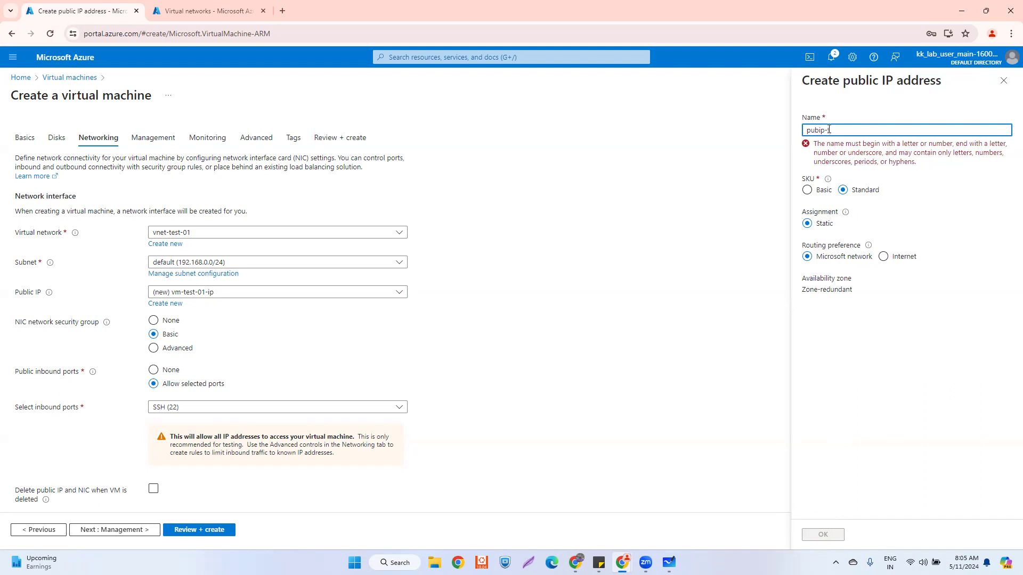
{"action": "type", "text": "-01"}
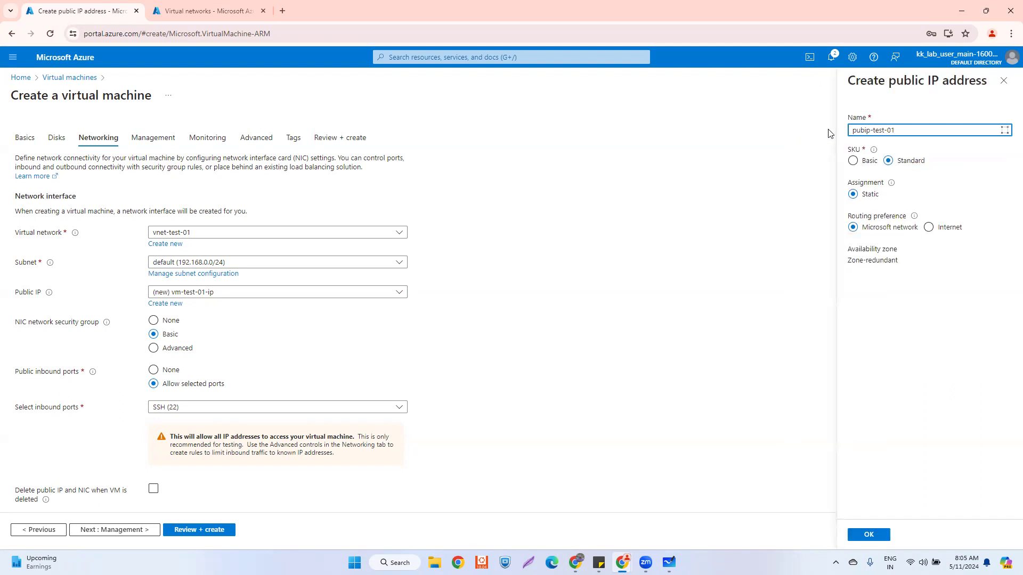
{"action": "left_click", "coordinate": [870, 535]}
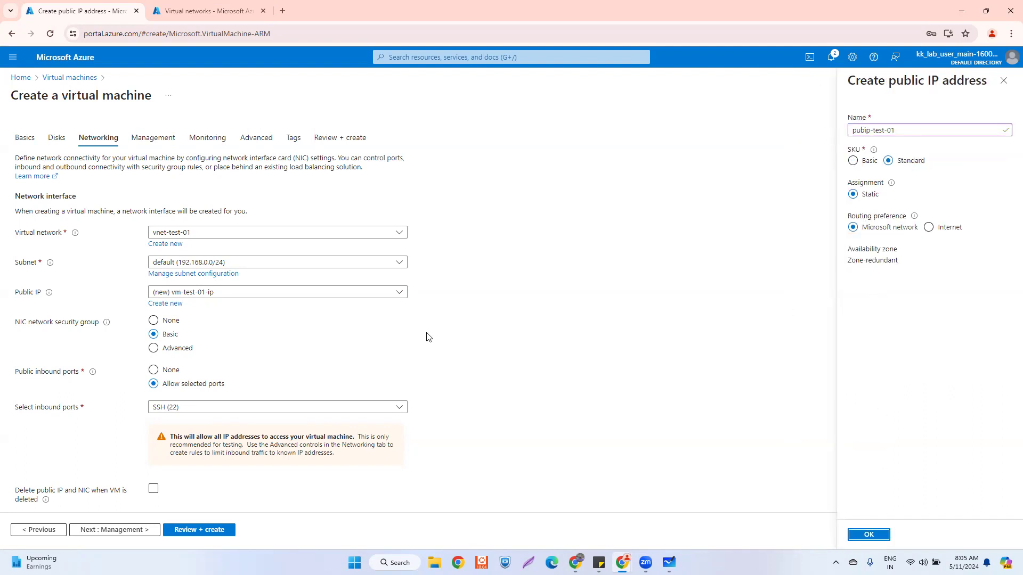
{"action": "left_click", "coordinate": [154, 383]}
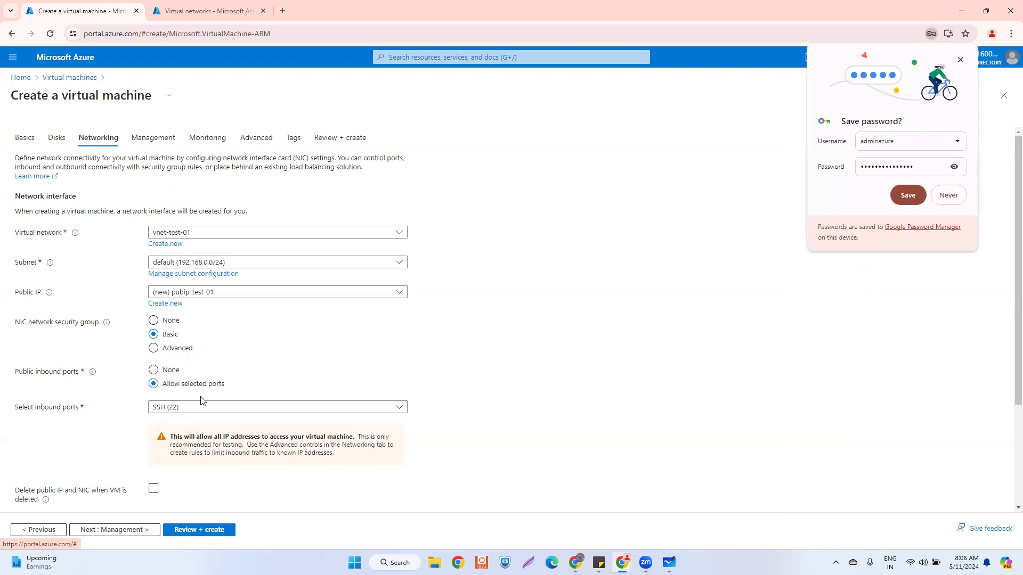
{"action": "left_click", "coordinate": [960, 60]}
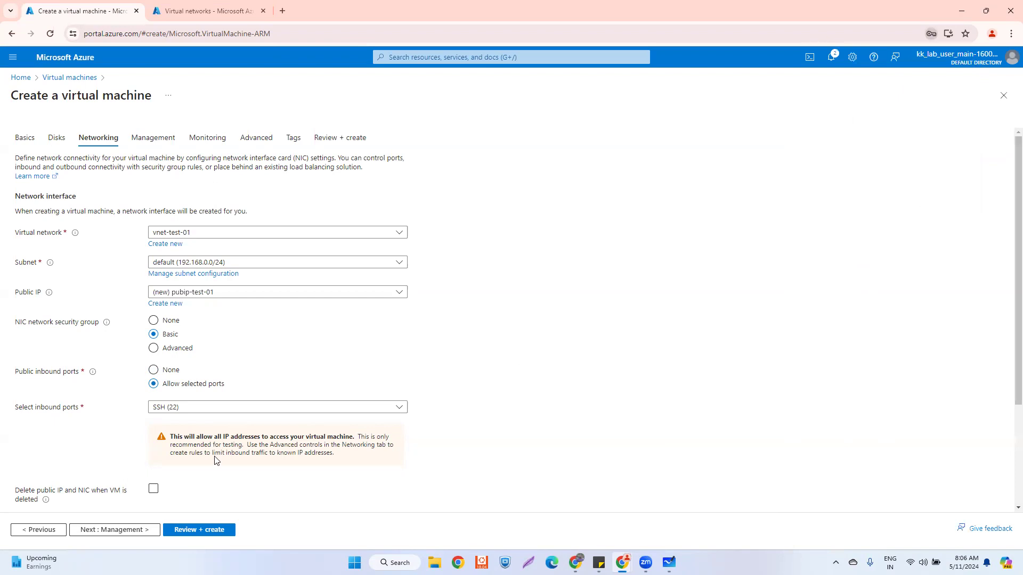
- Advance past Management, Monitoring and Advanced to the Review + create page
{"action": "left_click", "coordinate": [135, 534]}
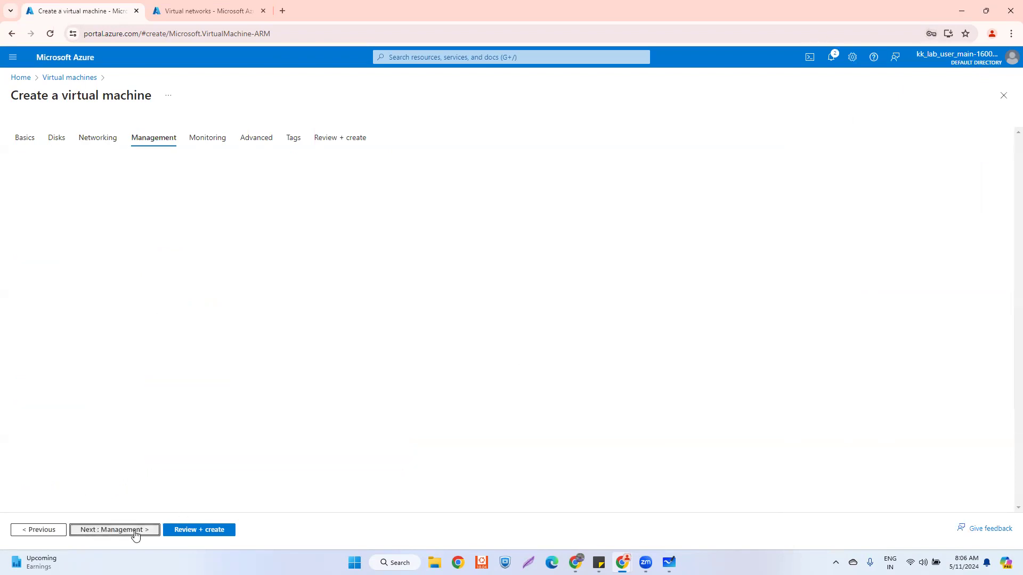
{"action": "left_click", "coordinate": [135, 534]}
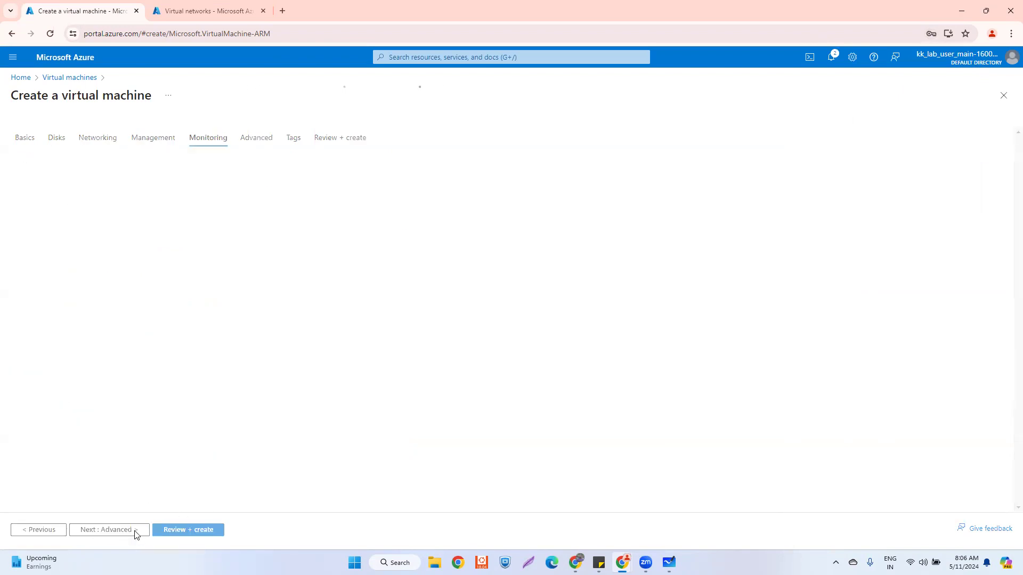
{"action": "left_click", "coordinate": [135, 535]}
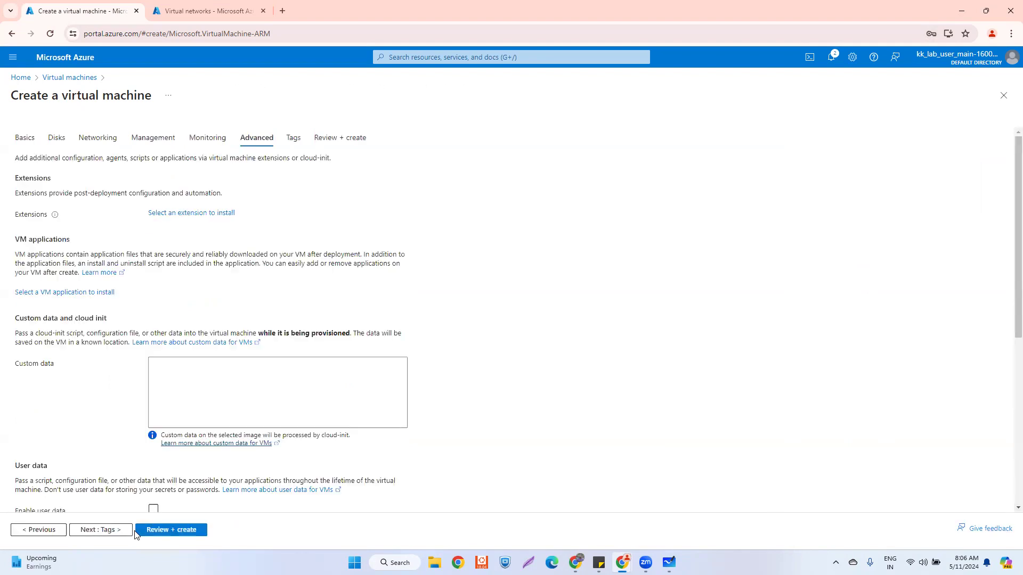
{"action": "left_click", "coordinate": [160, 529]}
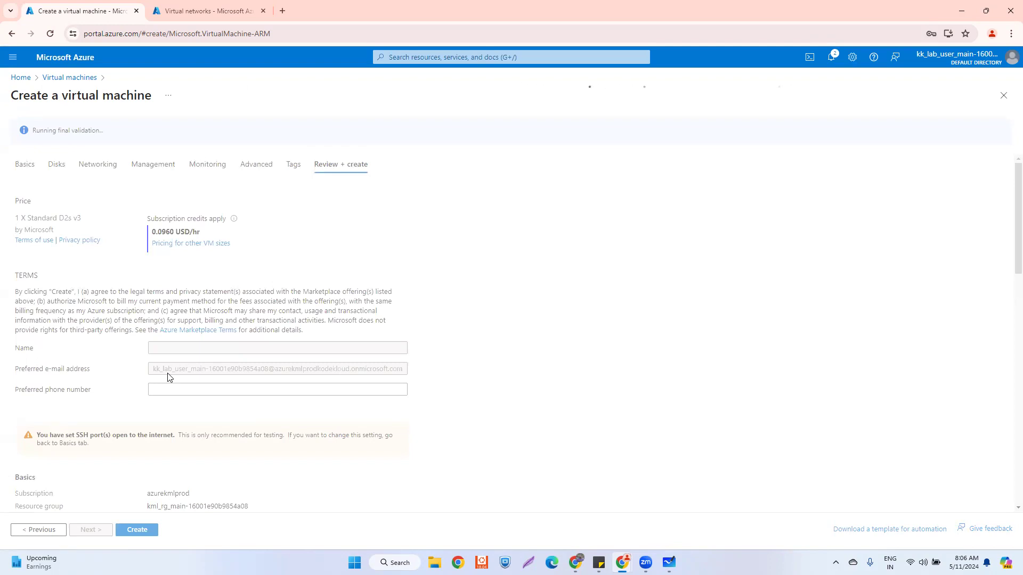
- After validation passes, create vm-test-01 and switch to the Virtual networks tab
{"action": "scroll", "coordinate": [169, 376], "scroll_direction": "down", "scroll_amount": 3}
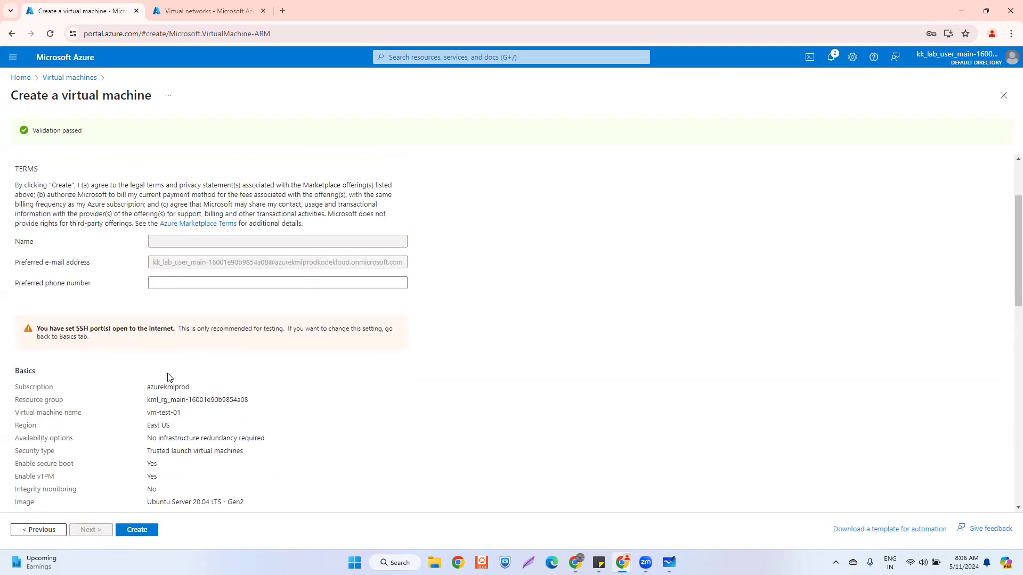
{"action": "scroll", "coordinate": [169, 377], "scroll_direction": "down", "scroll_amount": 15}
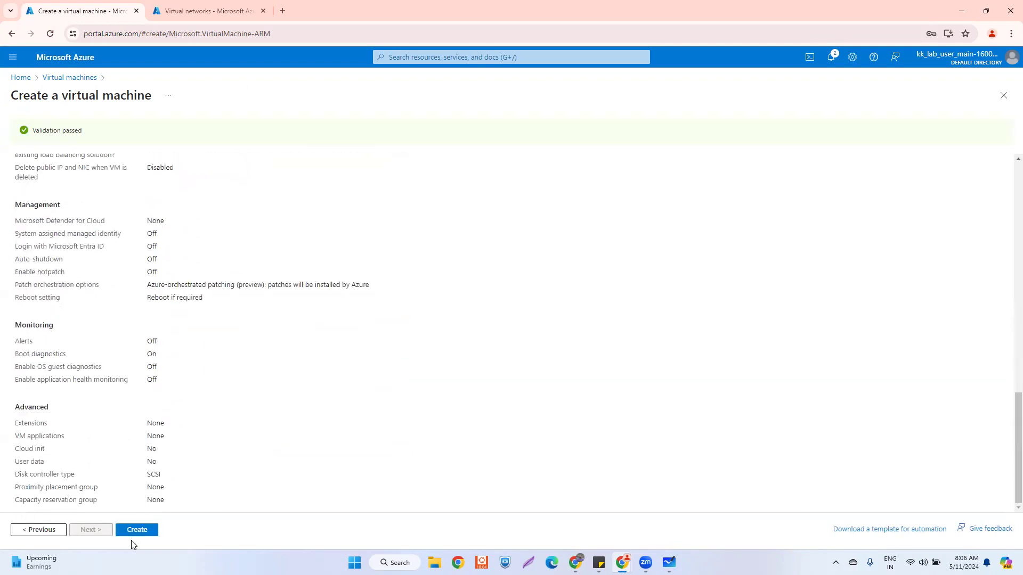
{"action": "left_click", "coordinate": [146, 533]}
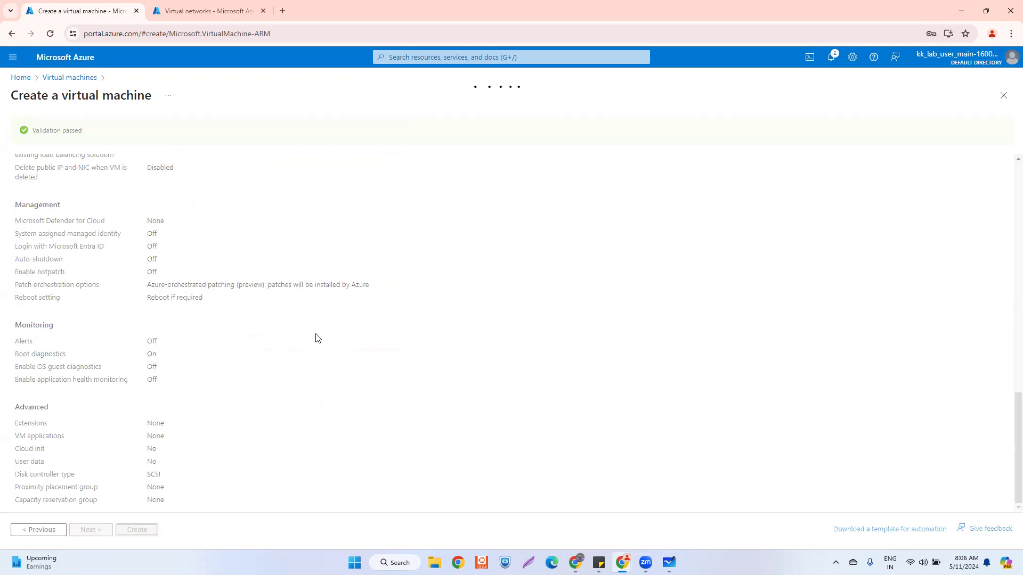
{"action": "left_click", "coordinate": [188, 5]}
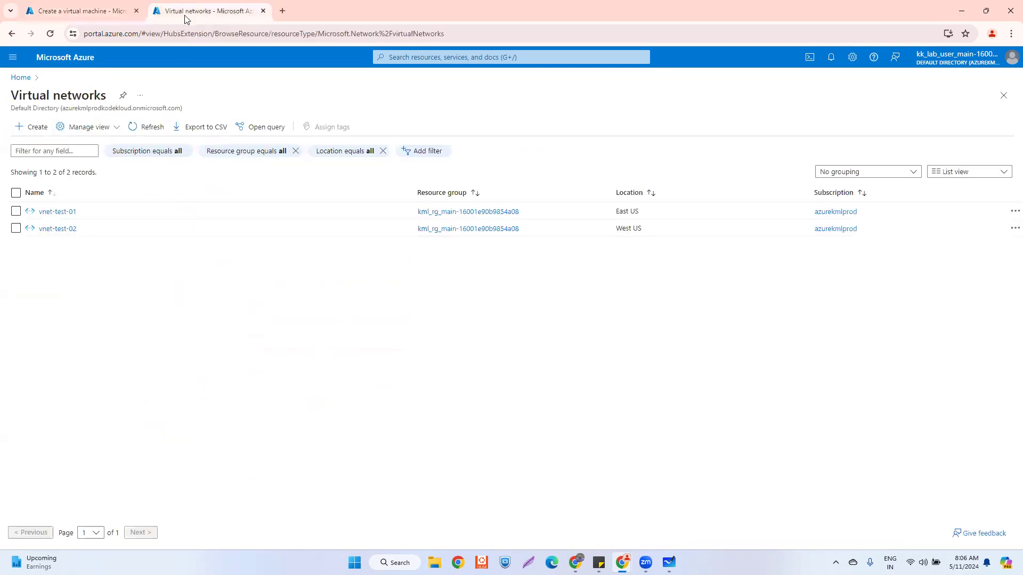
- Start a new virtual network named vnet-test-03 in the East US region
{"action": "left_click", "coordinate": [21, 78]}
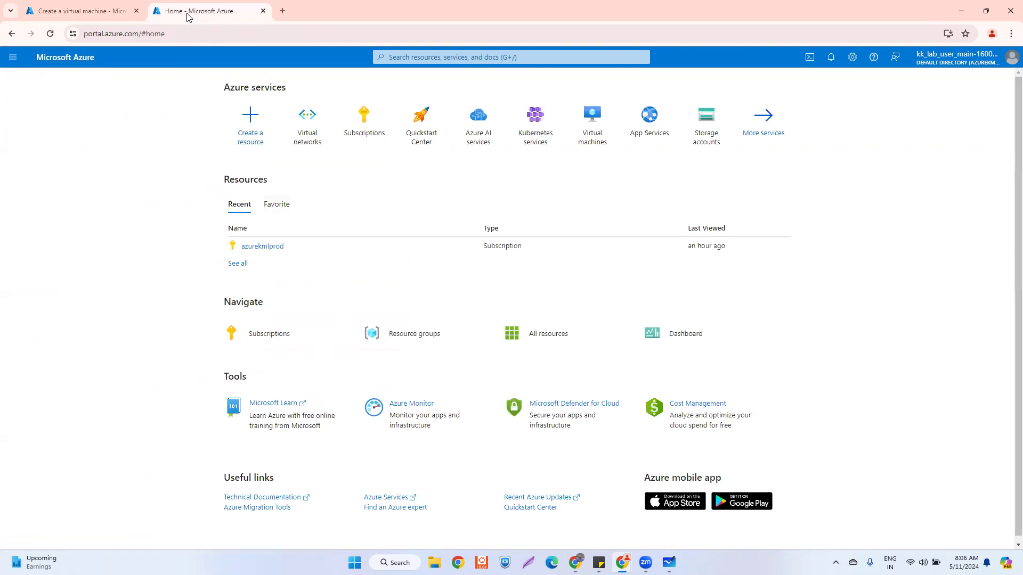
{"action": "left_click", "coordinate": [299, 130]}
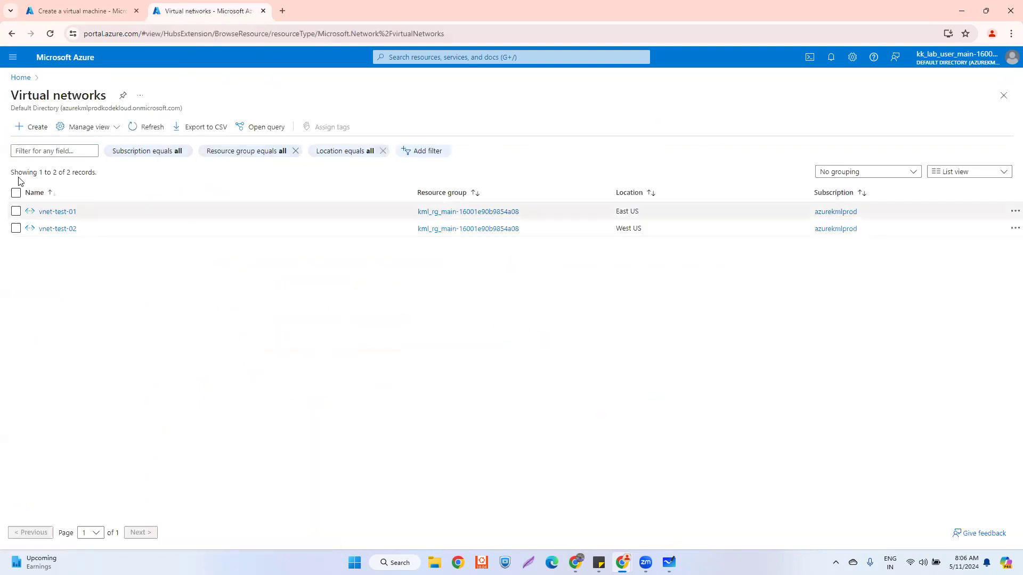
{"action": "left_click", "coordinate": [42, 128]}
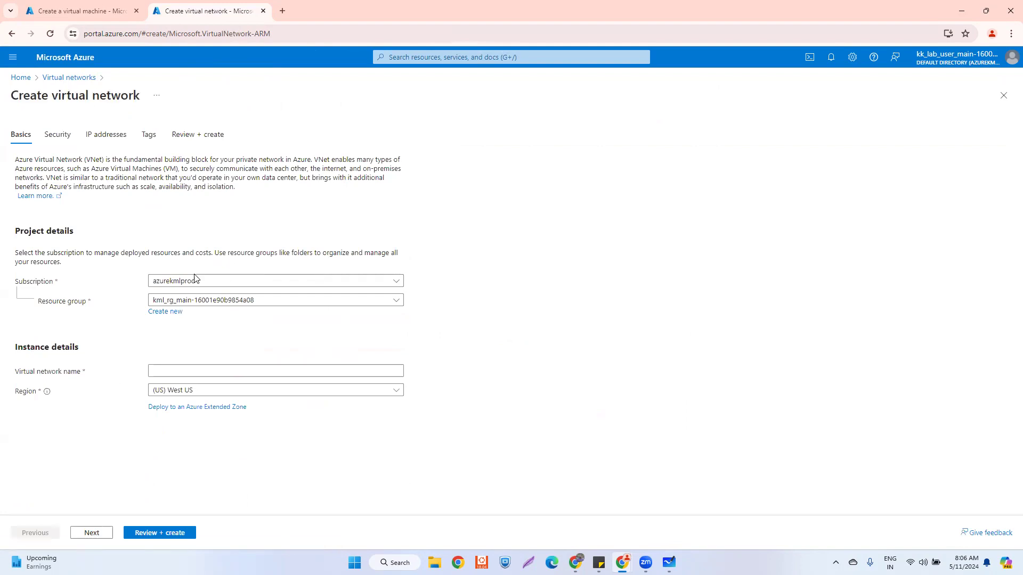
{"action": "left_click", "coordinate": [181, 369]}
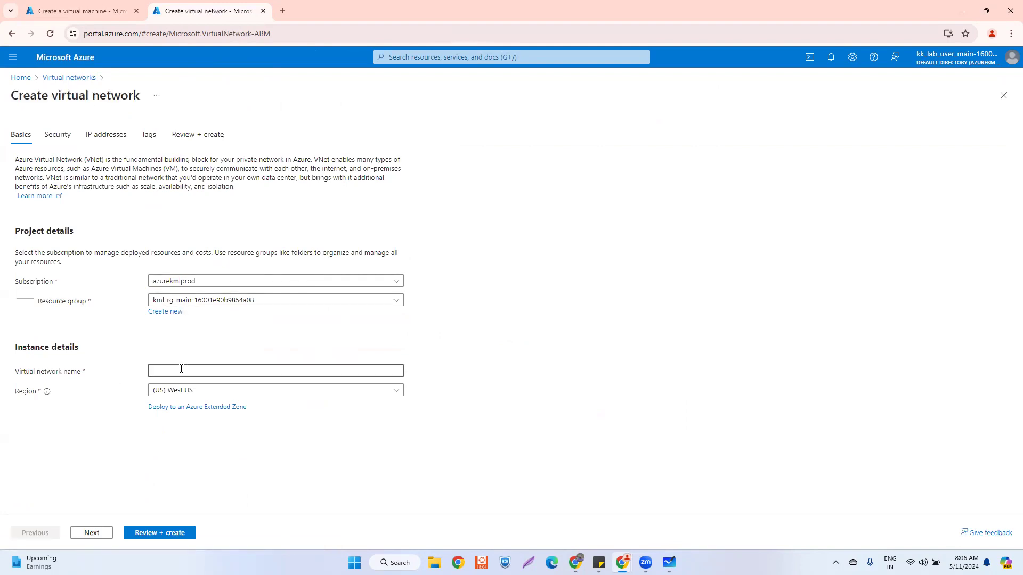
{"action": "type", "text": "test-03"}
{"action": "left_click", "coordinate": [211, 394]}
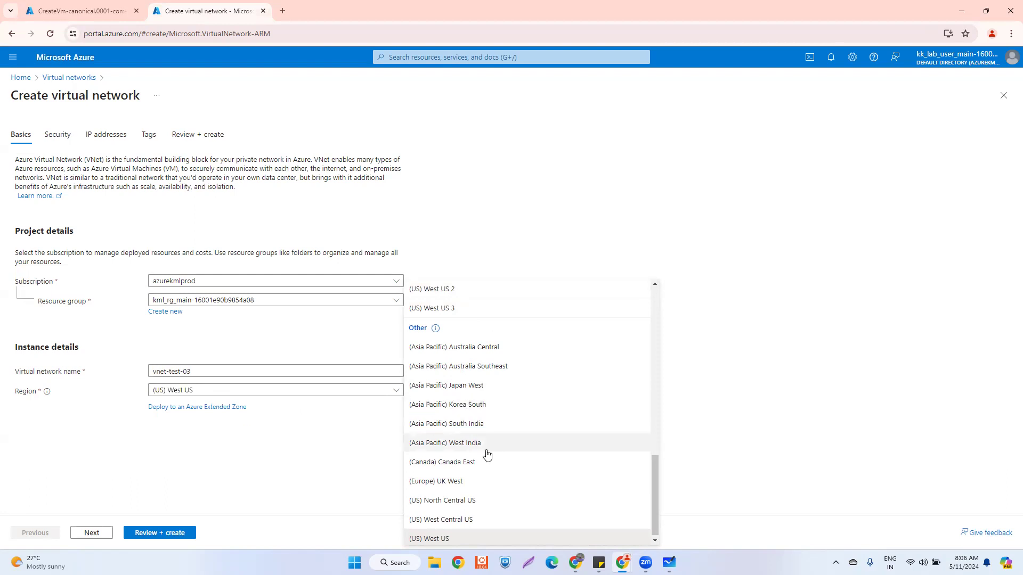
{"action": "scroll", "coordinate": [487, 454], "scroll_direction": "up", "scroll_amount": 8}
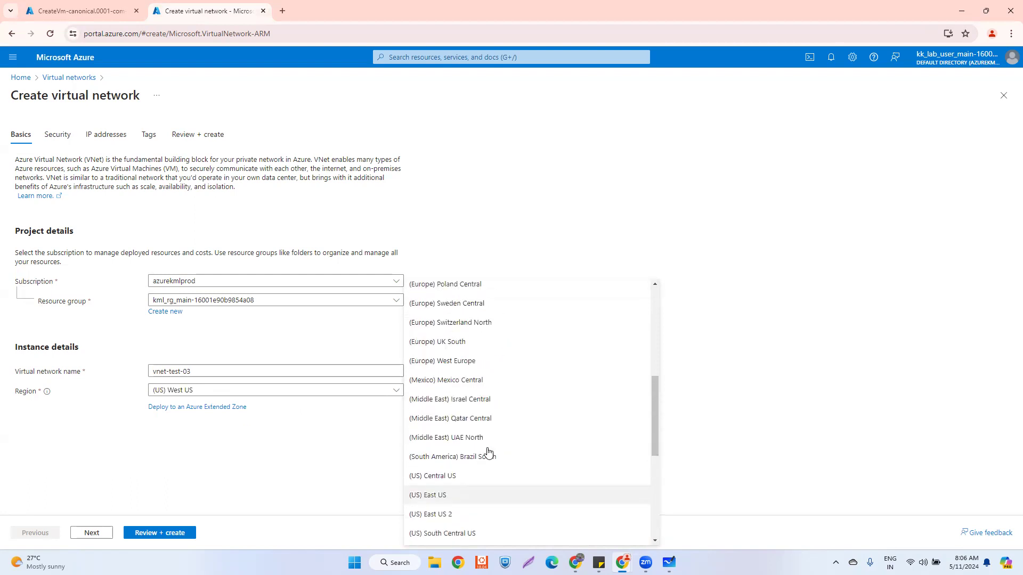
{"action": "left_click", "coordinate": [476, 495]}
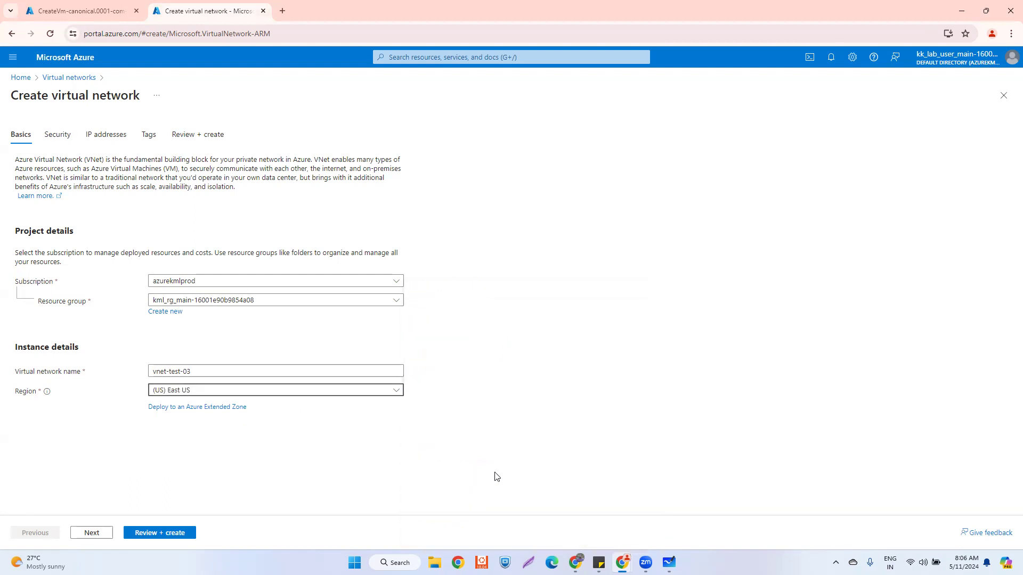
- Shrink the 10.0.0.0 address space to /24 and run Review + create
{"action": "left_click", "coordinate": [98, 535]}
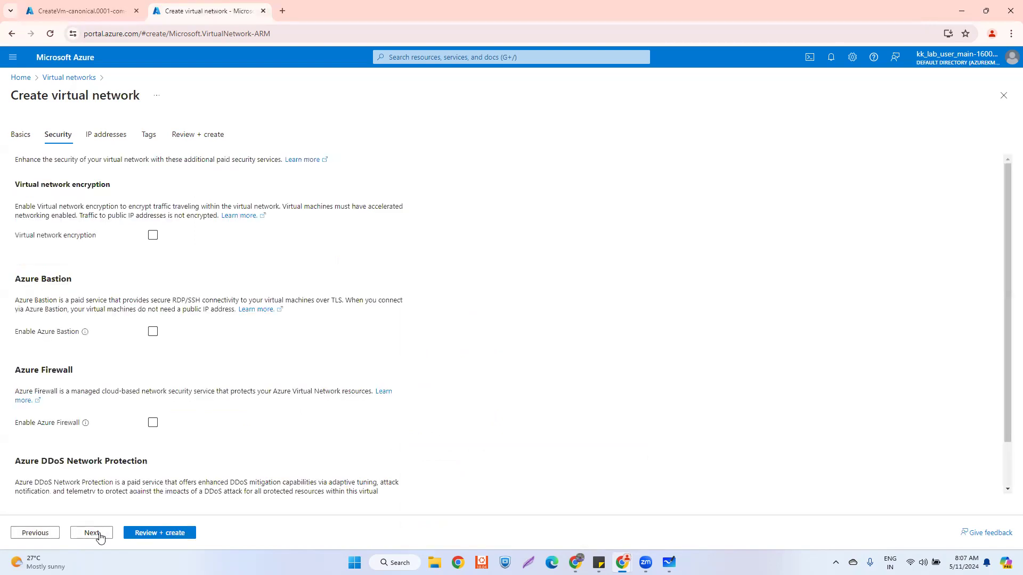
{"action": "left_click", "coordinate": [100, 537]}
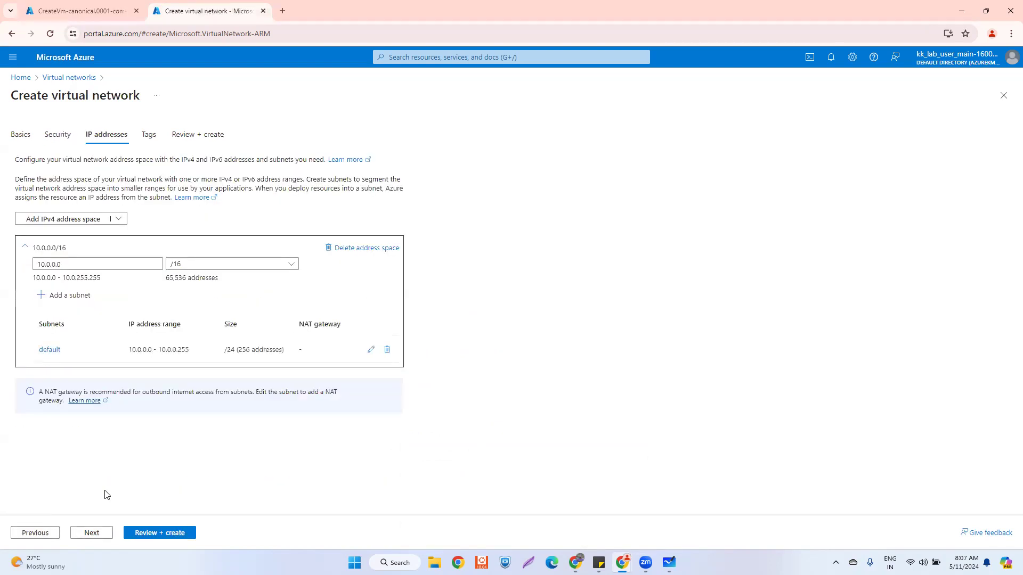
{"action": "double_click", "coordinate": [83, 262]}
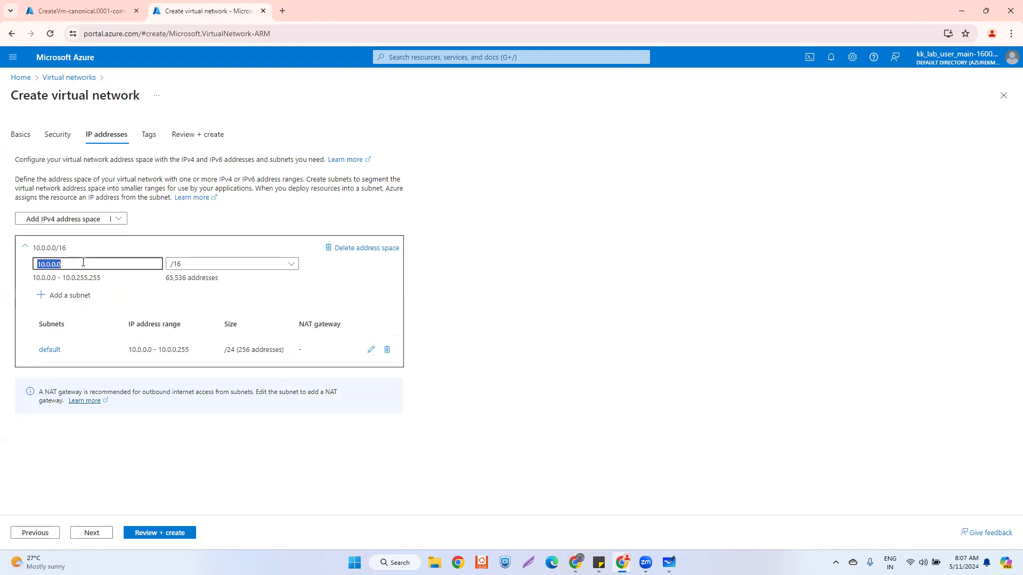
{"action": "left_click", "coordinate": [177, 264]}
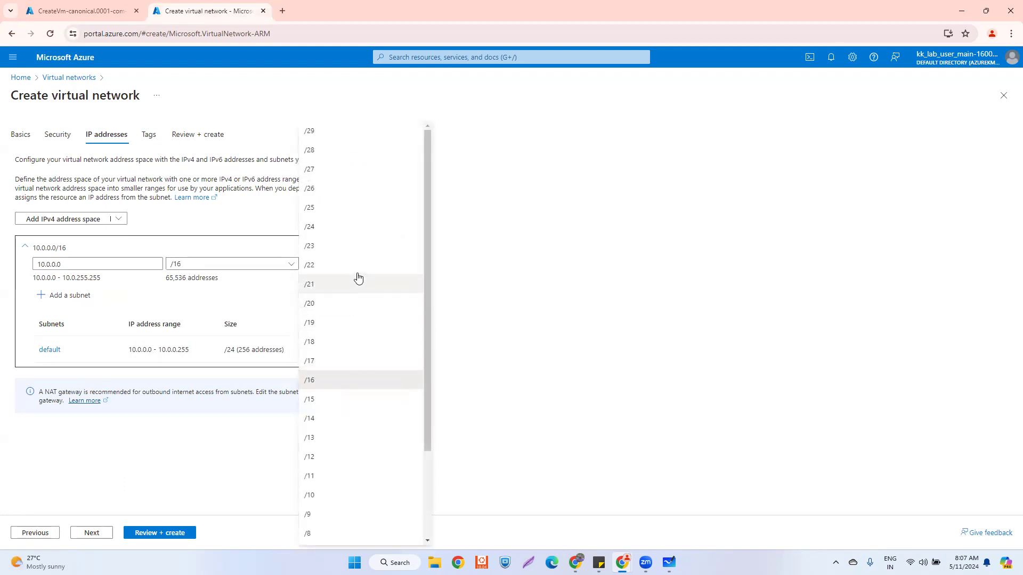
{"action": "left_click", "coordinate": [347, 229]}
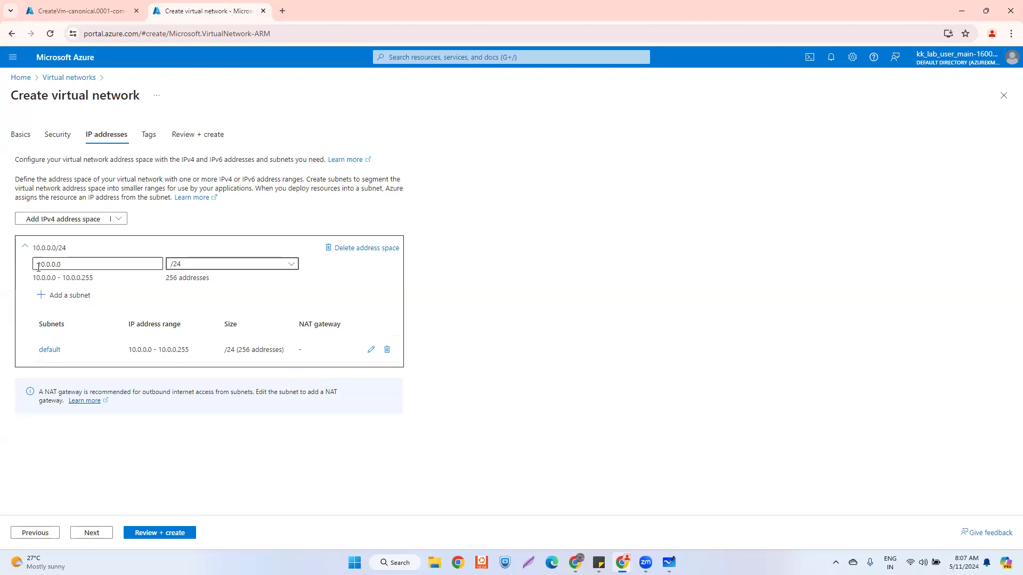
{"action": "left_click", "coordinate": [155, 533]}
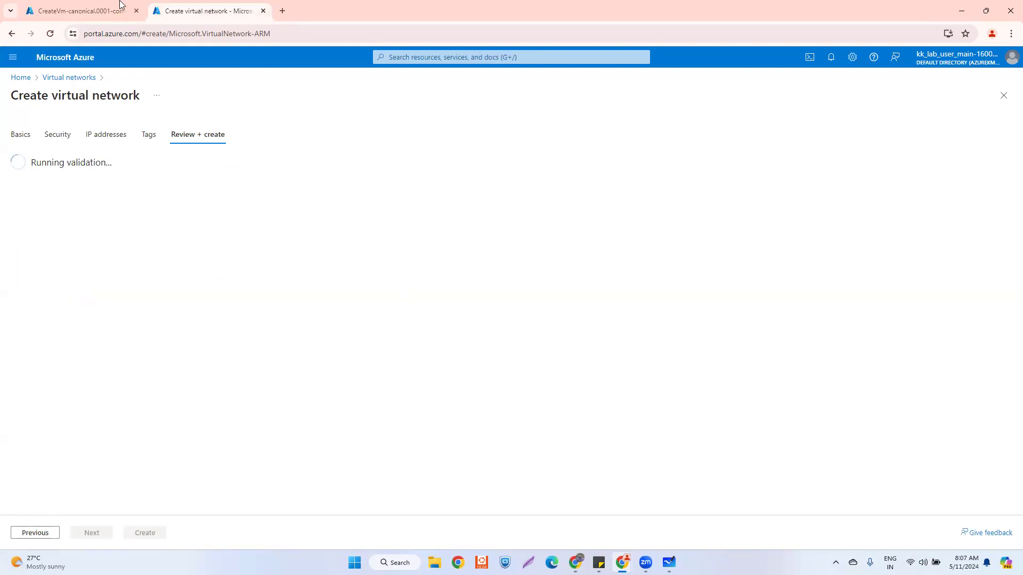
- Open the failed vm-test-01 deployment's operation details
{"action": "left_click", "coordinate": [104, 6]}
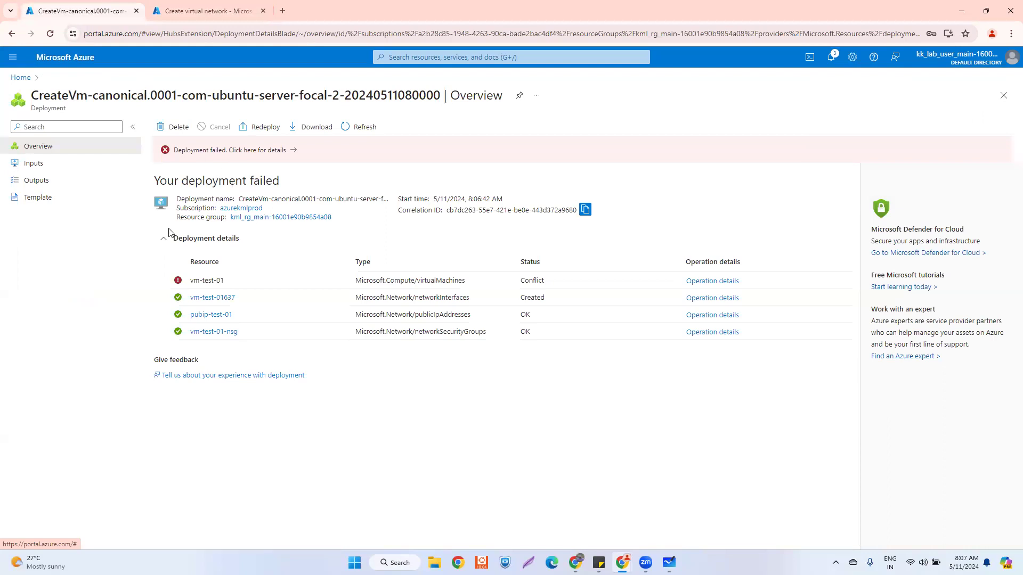
{"action": "left_click", "coordinate": [697, 282]}
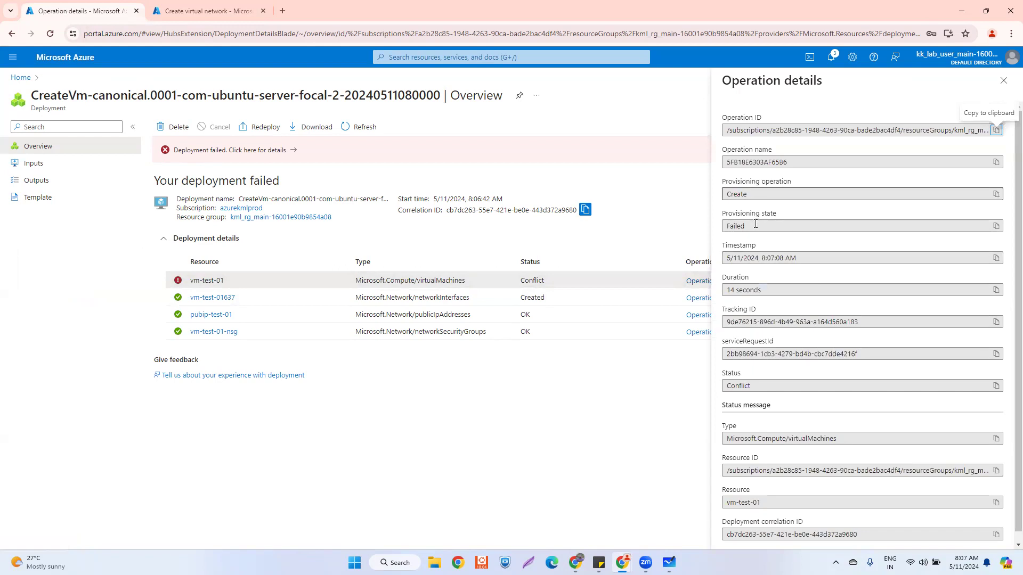
{"action": "scroll", "coordinate": [762, 288], "scroll_direction": "down", "scroll_amount": 2}
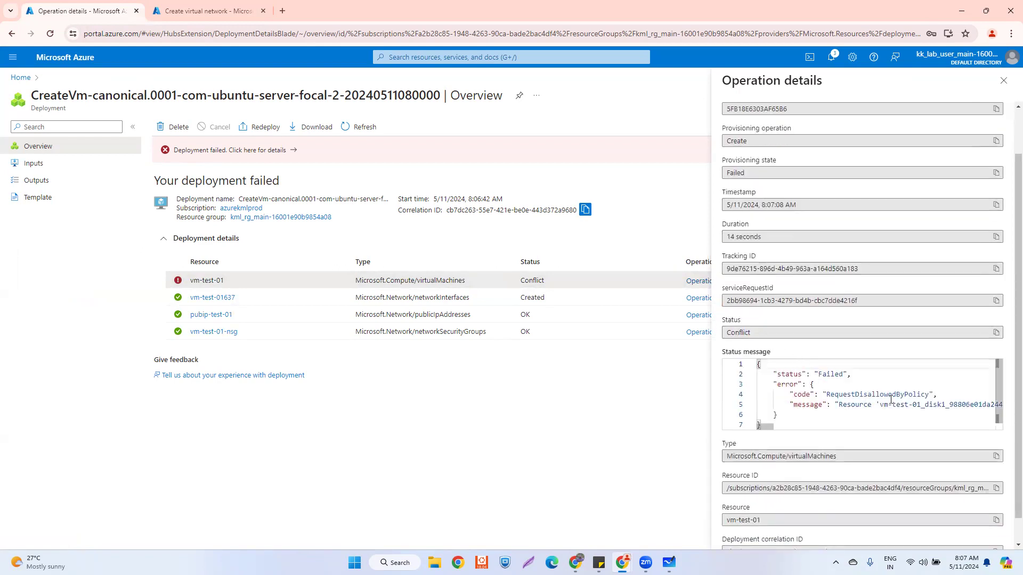
{"action": "scroll", "coordinate": [802, 394], "scroll_direction": "down", "scroll_amount": 1}
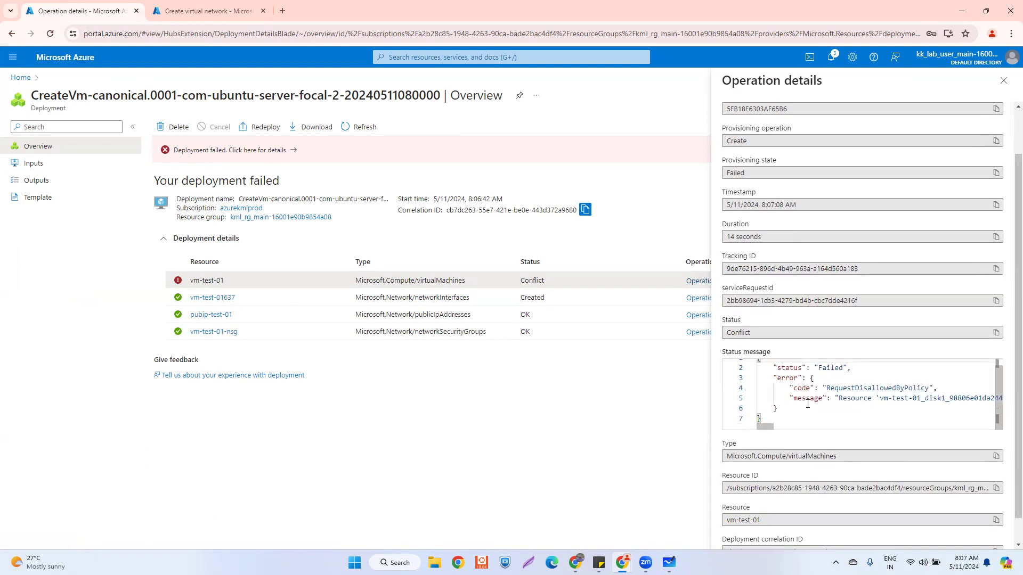
{"action": "scroll", "coordinate": [798, 444], "scroll_direction": "down", "scroll_amount": 1}
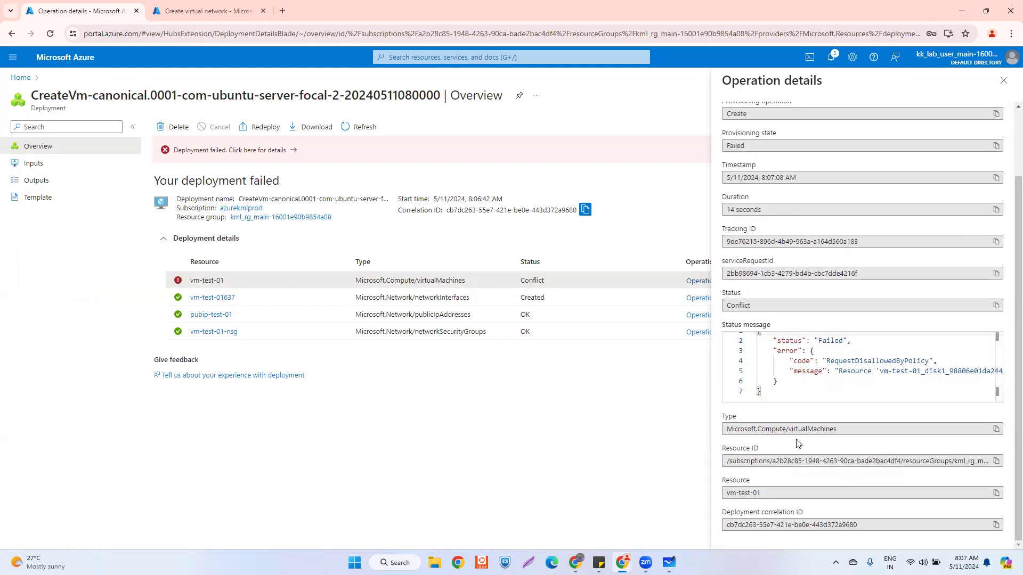
{"action": "scroll", "coordinate": [820, 424], "scroll_direction": "up", "scroll_amount": 2}
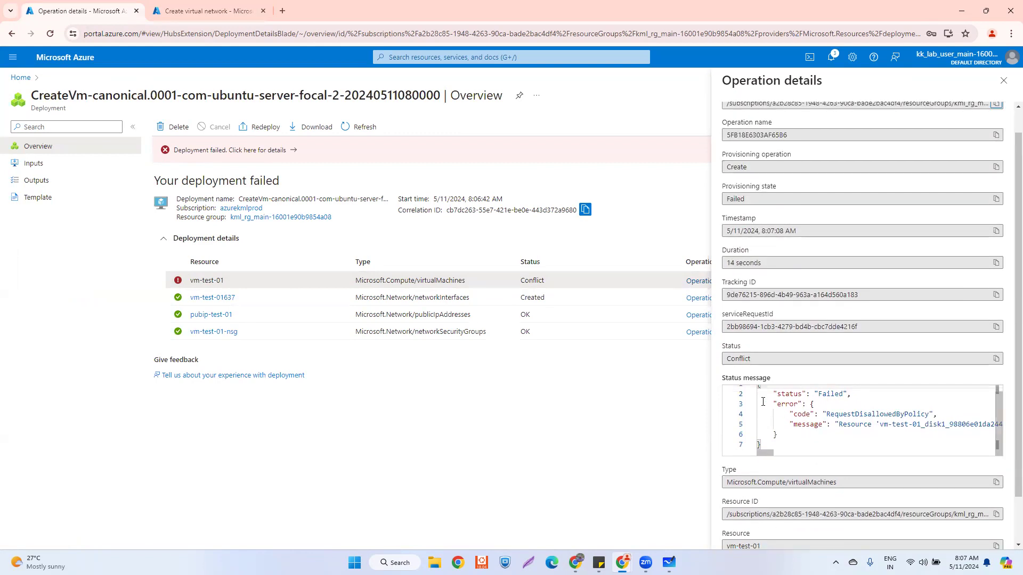
- Inspect the Deployment failed error and its raw JSON, then close the Errors pane
{"action": "left_click", "coordinate": [257, 150]}
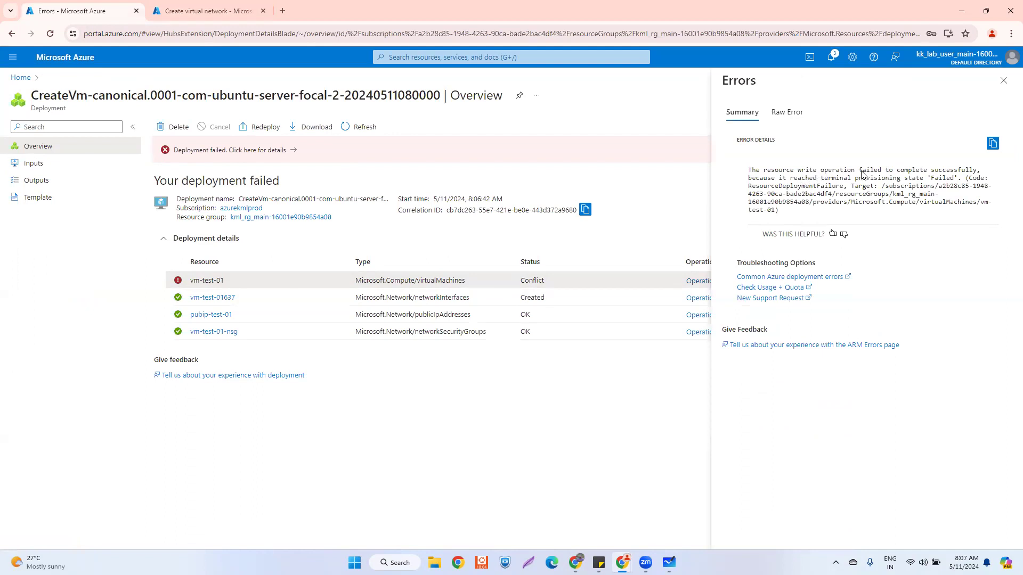
{"action": "left_click_drag", "start_coordinate": [807, 180], "coordinate": [901, 180]}
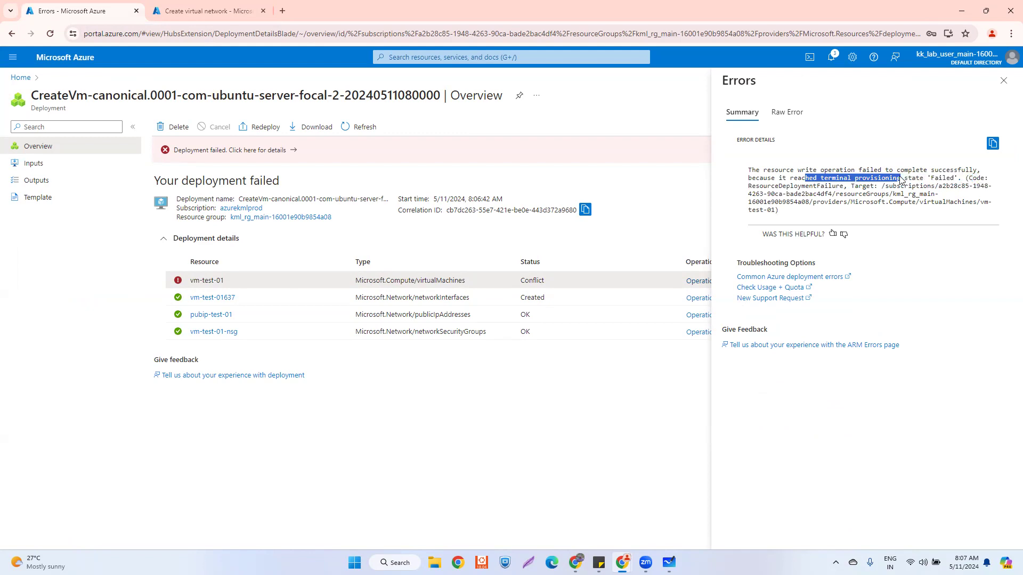
{"action": "left_click", "coordinate": [787, 112]}
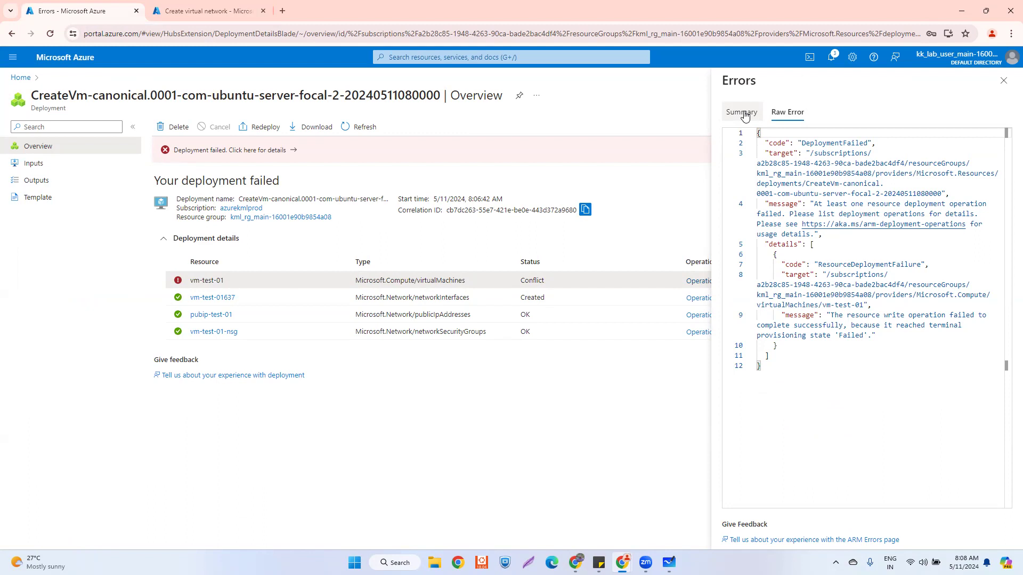
{"action": "left_click", "coordinate": [1003, 81]}
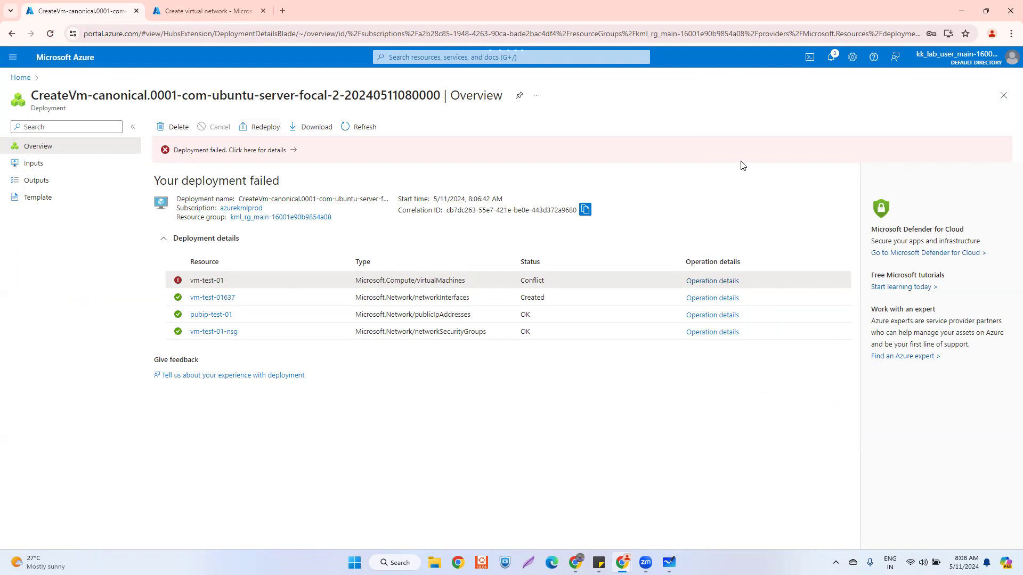
- Redeploy the failed vm-test-01 template with the resource group selected
{"action": "left_click", "coordinate": [259, 128]}
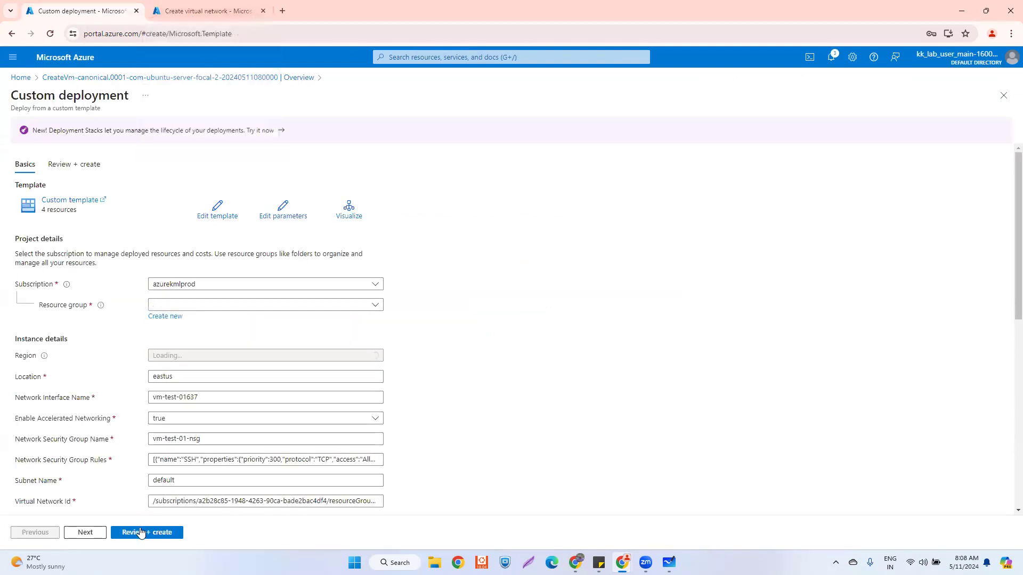
{"action": "left_click", "coordinate": [143, 532]}
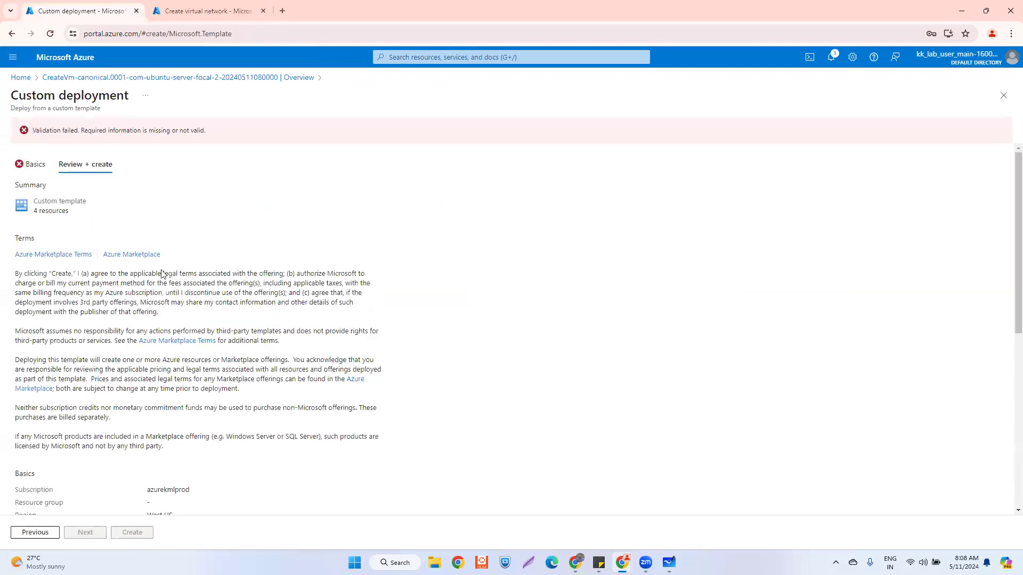
{"action": "left_click", "coordinate": [23, 166]}
{"action": "left_click", "coordinate": [221, 308]}
{"action": "left_click", "coordinate": [199, 342]}
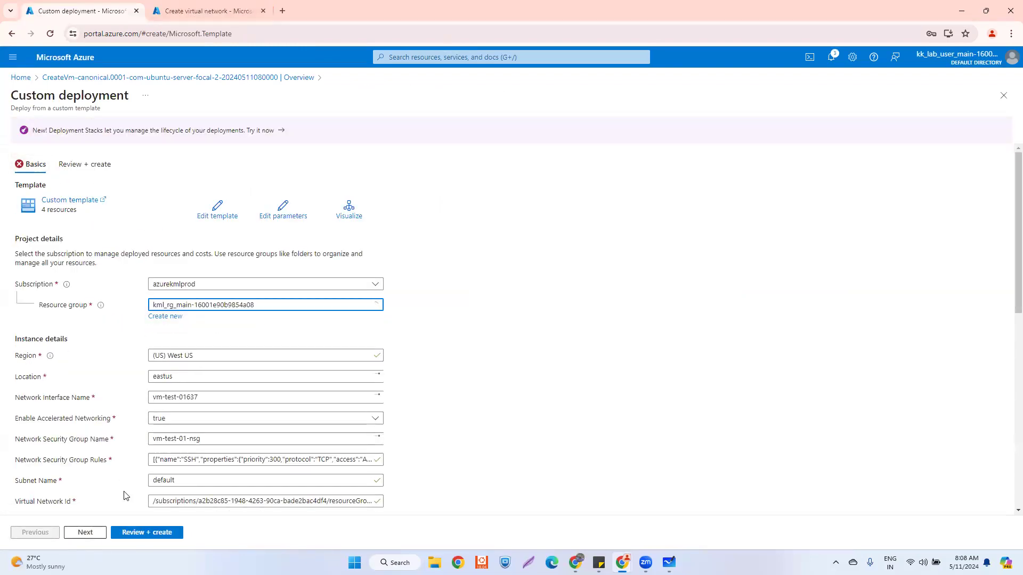
{"action": "left_click", "coordinate": [143, 533]}
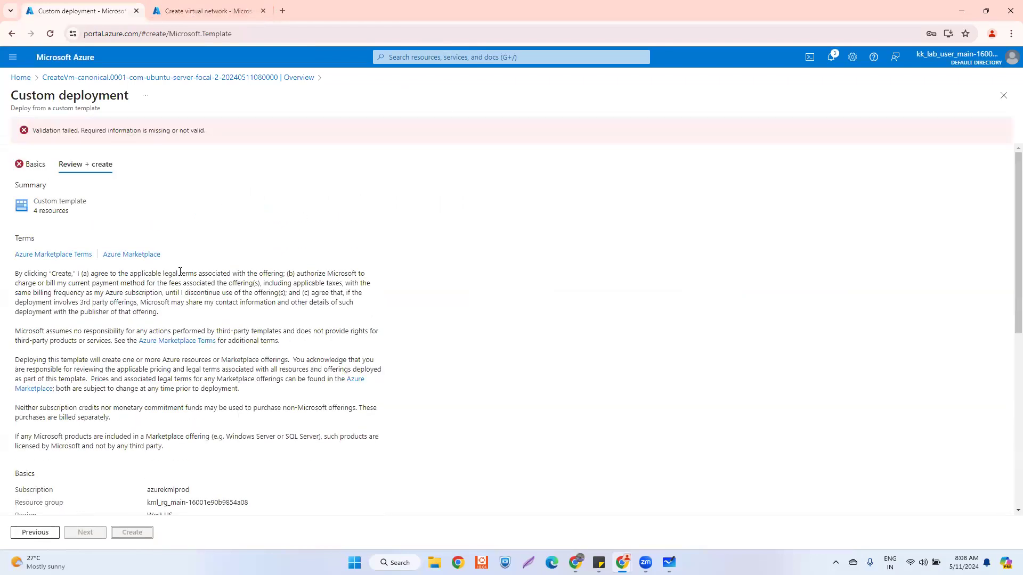
- Fill in the empty Admin Password from Sticky Notes and revalidate the deployment
{"action": "left_click", "coordinate": [31, 166]}
{"action": "scroll", "coordinate": [201, 300], "scroll_direction": "down", "scroll_amount": 8}
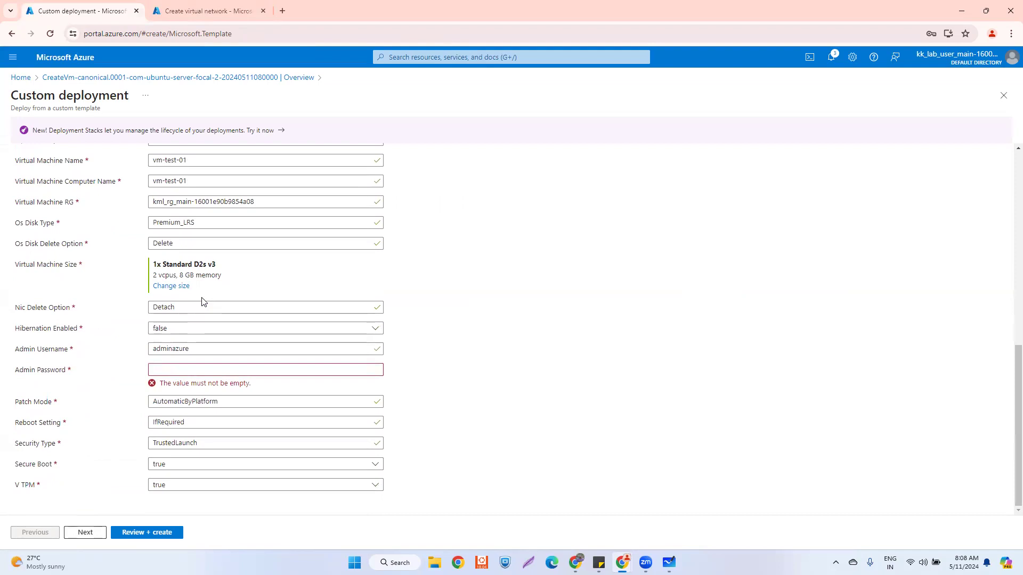
{"action": "left_click", "coordinate": [182, 373]}
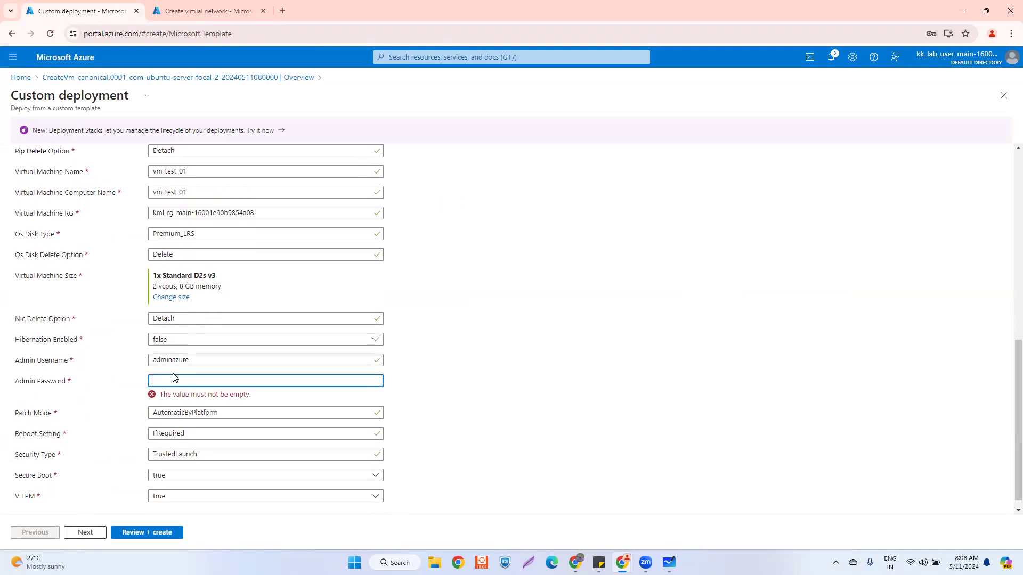
{"action": "key", "text": "alt+Tab"}
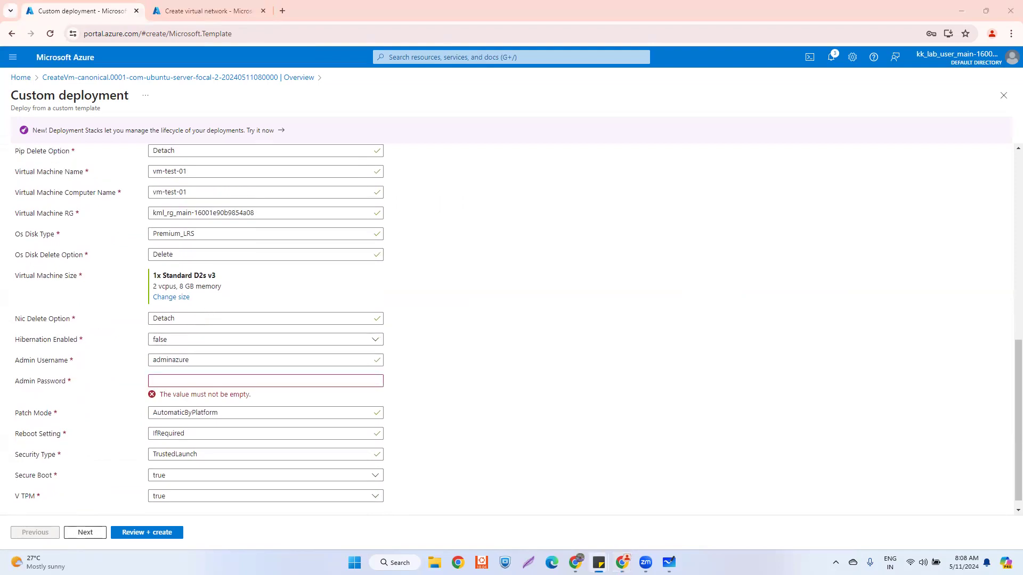
{"action": "left_click", "coordinate": [166, 386]}
{"action": "key", "text": "ctrl+v"}
{"action": "left_click", "coordinate": [138, 532]}
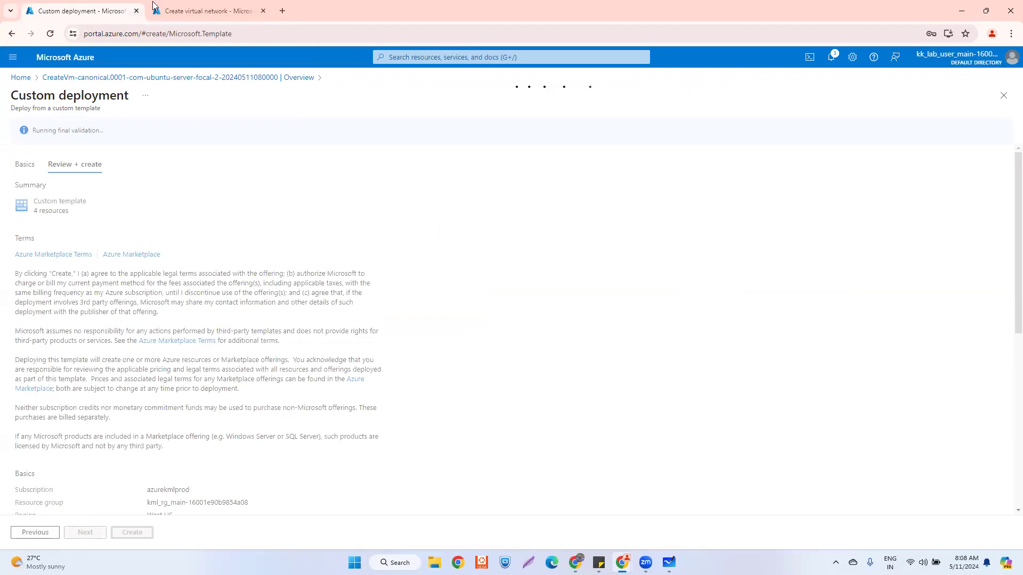
- Create vnet-test-03 on the other tab and check its deployment progress
{"action": "left_click", "coordinate": [182, 11]}
{"action": "left_click", "coordinate": [144, 532]}
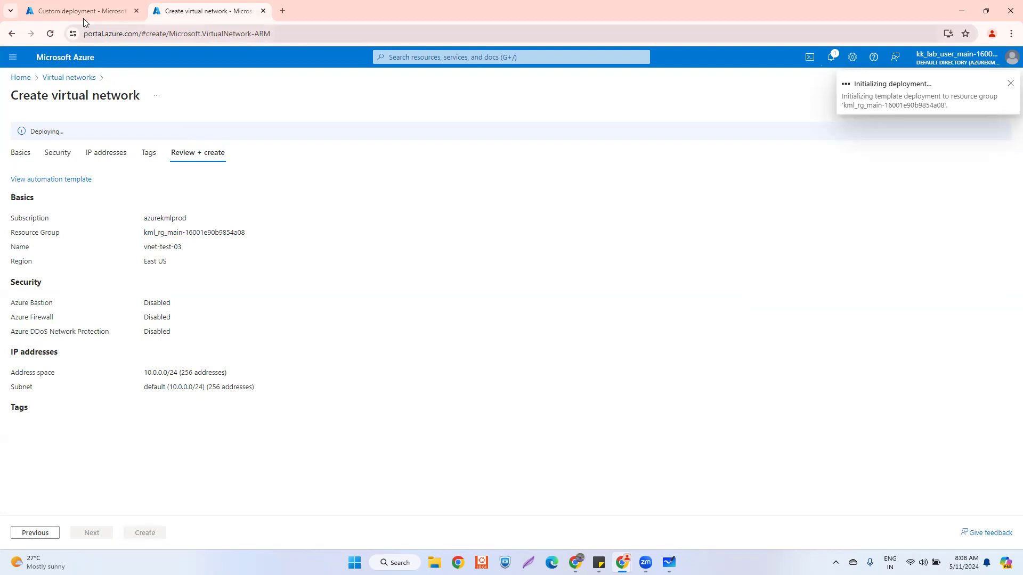
{"action": "left_click", "coordinate": [72, 11]}
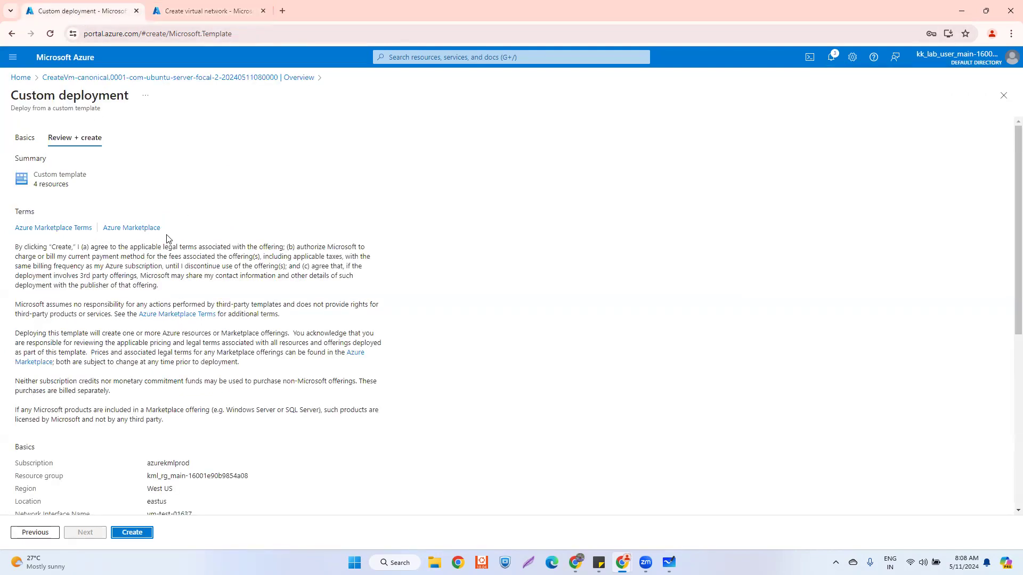
{"action": "scroll", "coordinate": [310, 229], "scroll_direction": "down", "scroll_amount": 6}
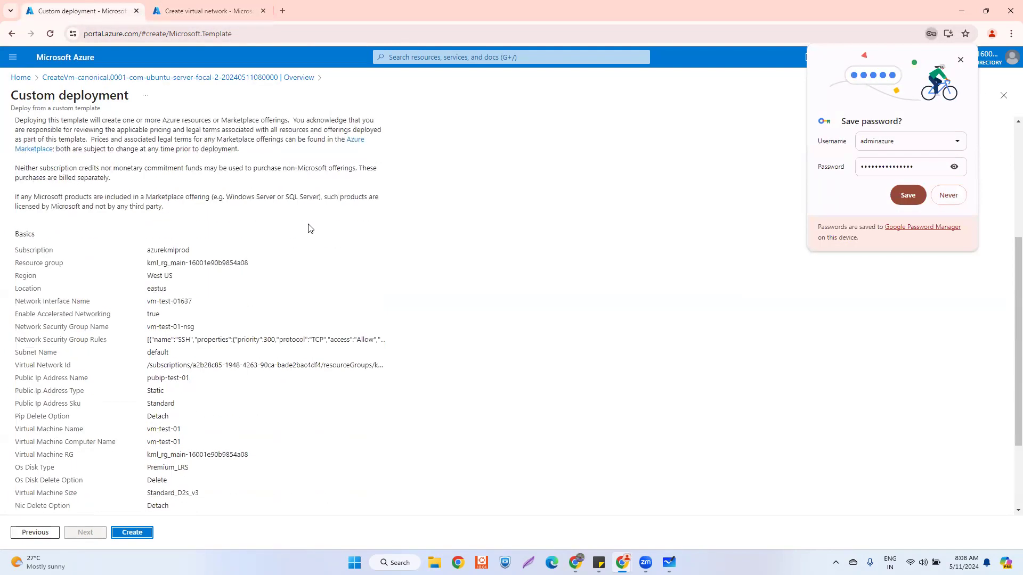
{"action": "left_click", "coordinate": [961, 60]}
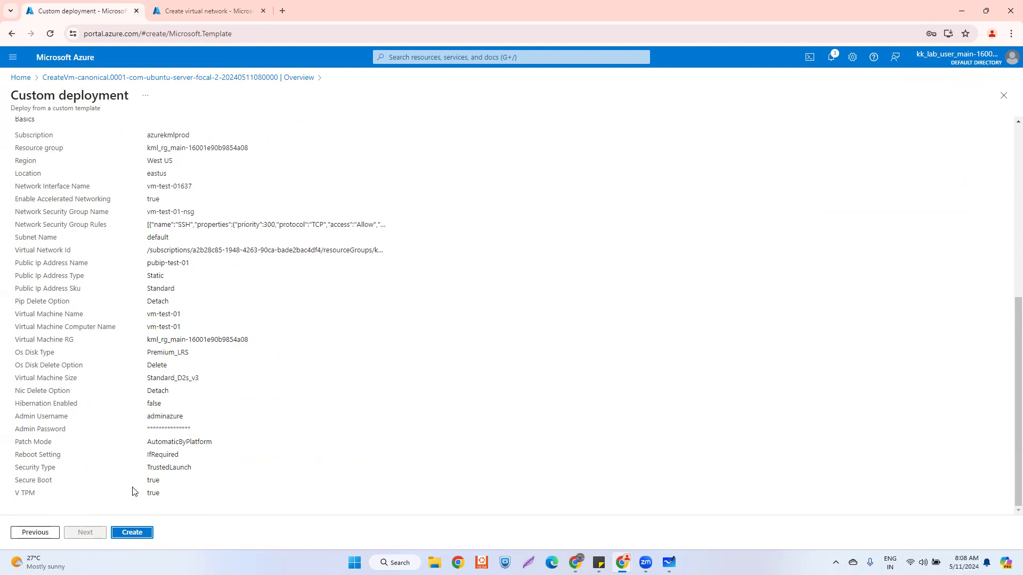
{"action": "scroll", "coordinate": [189, 327], "scroll_direction": "up", "scroll_amount": 5}
{"action": "scroll", "coordinate": [190, 327], "scroll_direction": "up", "scroll_amount": 2}
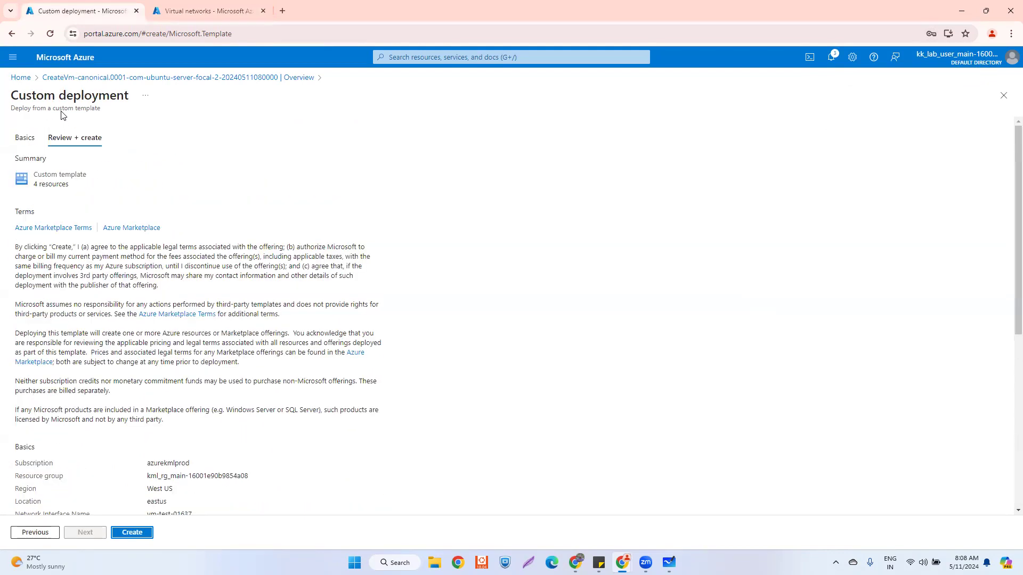
{"action": "left_click", "coordinate": [217, 7]}
{"action": "left_click", "coordinate": [80, 10]}
- Select vm-test-01 in the Virtual machines list and start deleting it
{"action": "left_click", "coordinate": [20, 79]}
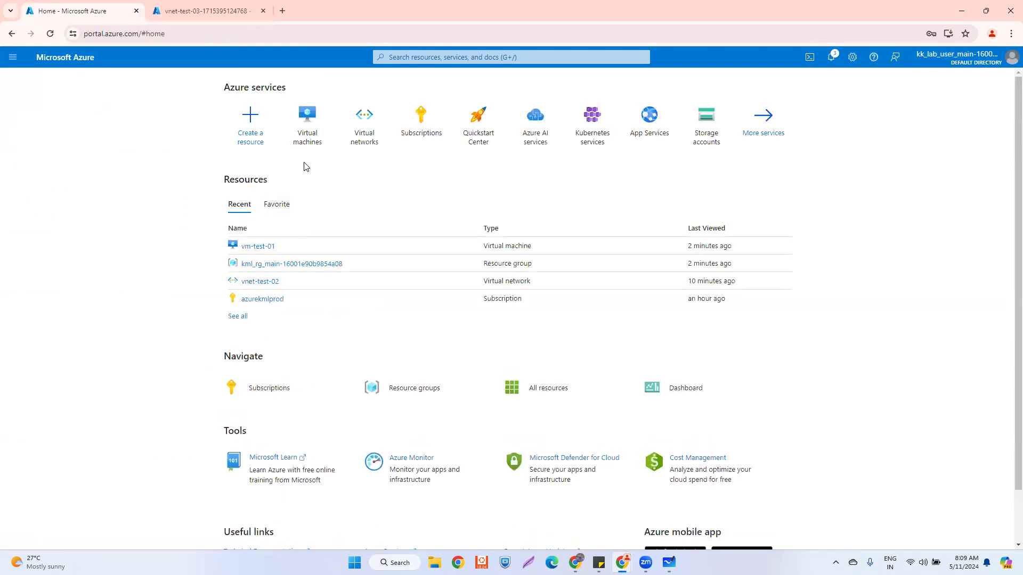
{"action": "left_click", "coordinate": [300, 121]}
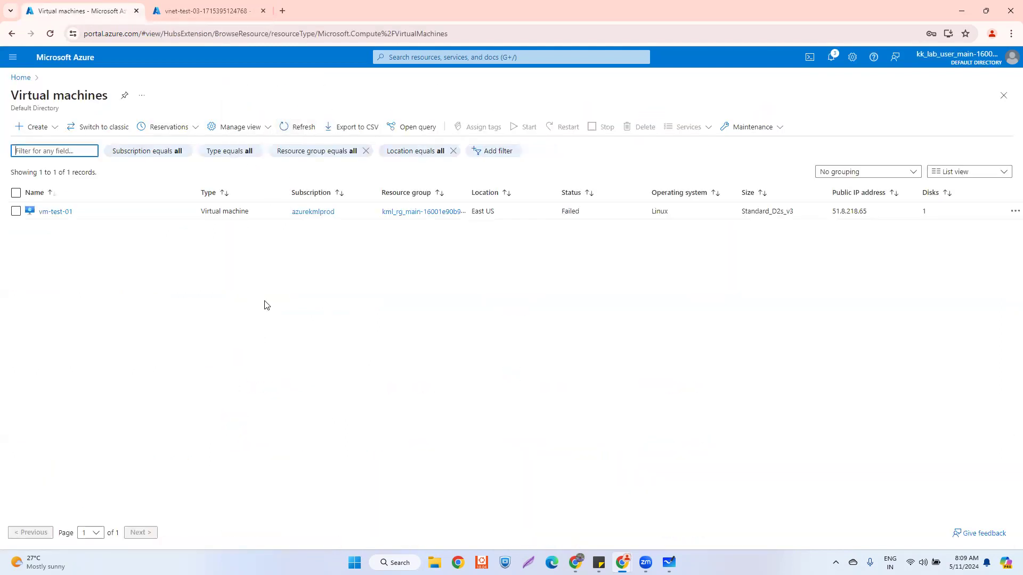
{"action": "left_click", "coordinate": [16, 211]}
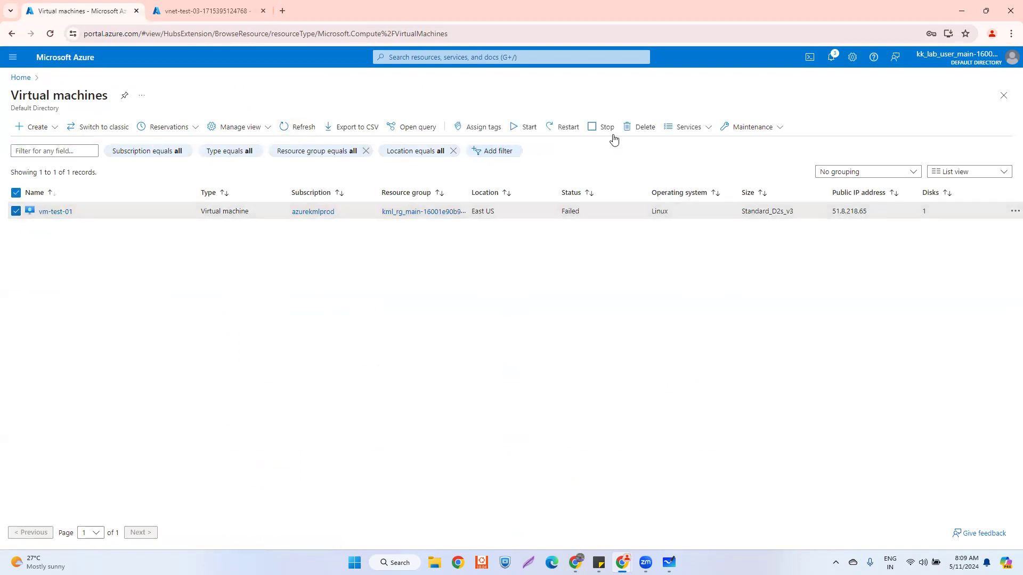
{"action": "left_click", "coordinate": [632, 128]}
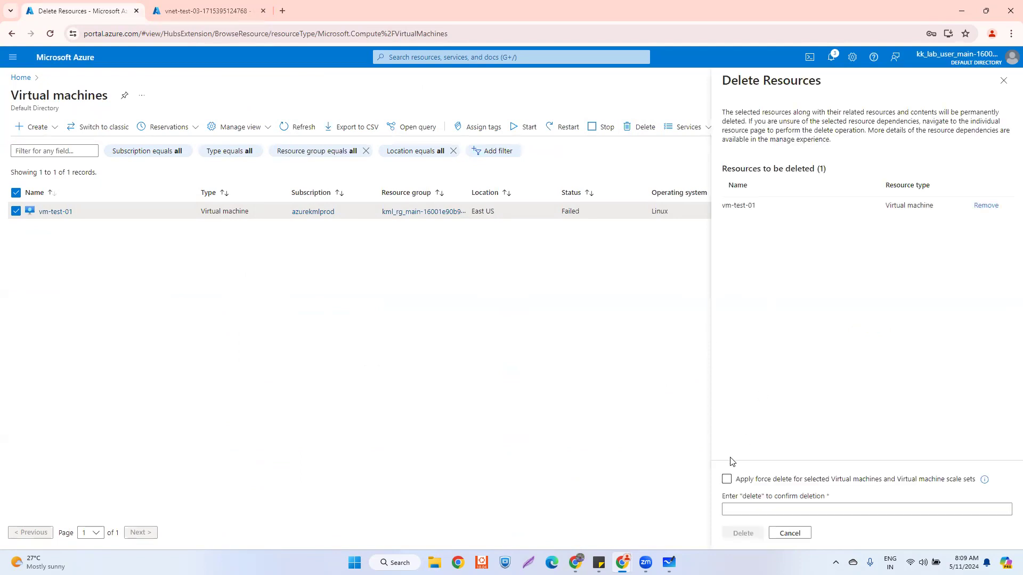
- Enable force delete, enter 'delete' as confirmation, and request deletion
{"action": "left_click", "coordinate": [728, 480]}
{"action": "left_click", "coordinate": [744, 507]}
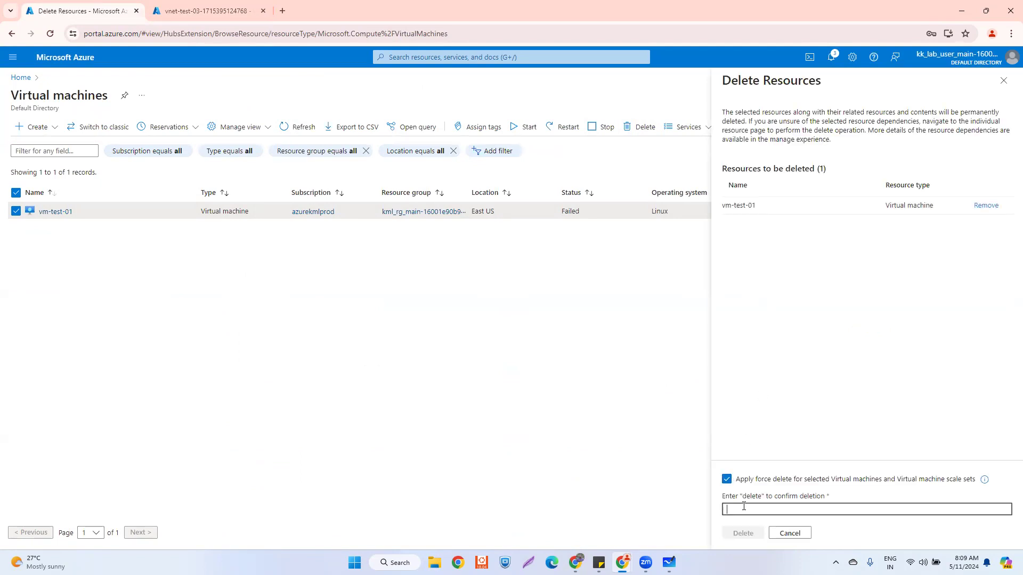
{"action": "type", "text": "delete"}
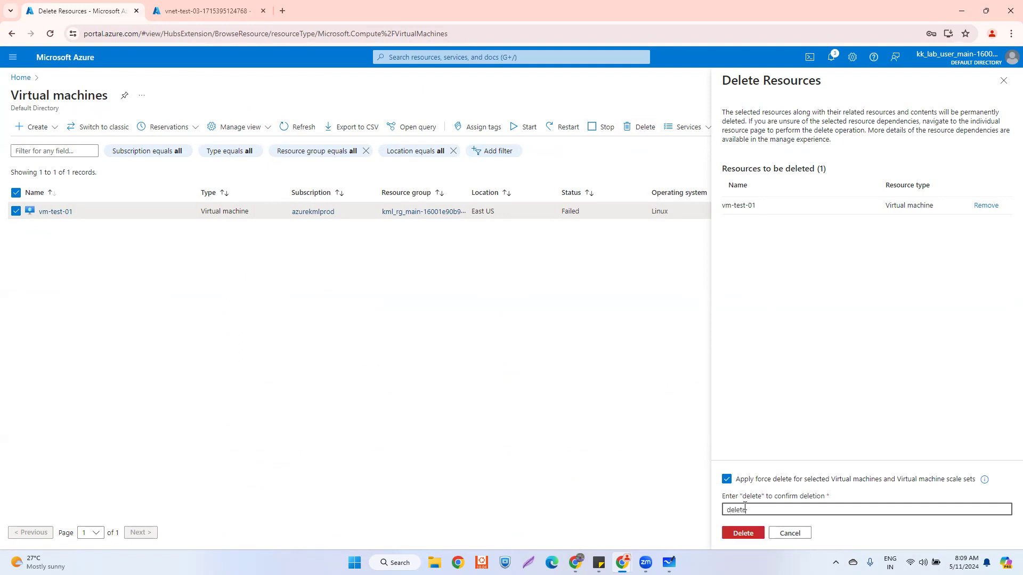
{"action": "left_click", "coordinate": [744, 534]}
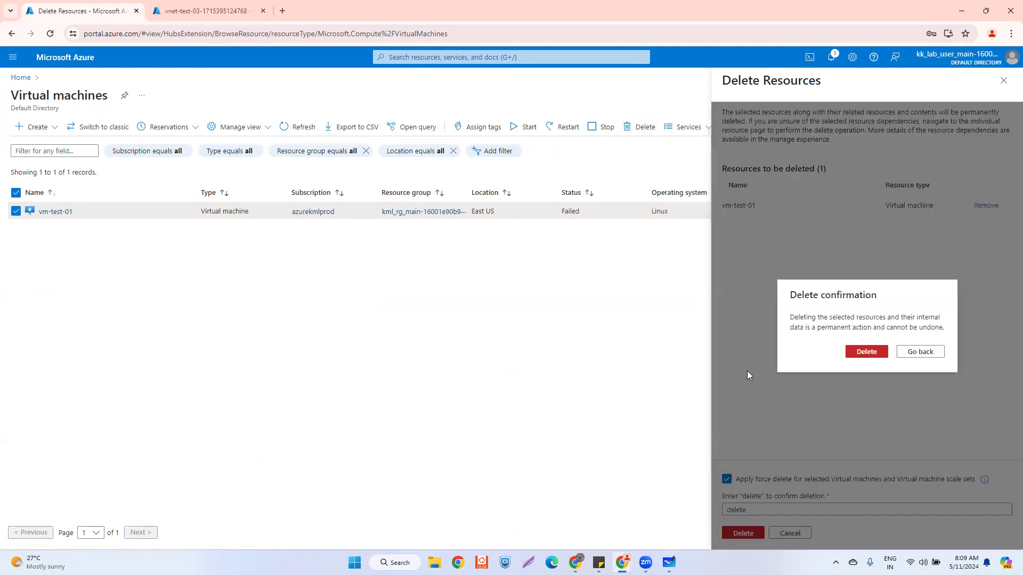
- Confirm permanent deletion of vm-test-01 and open the vnet-test-03 resource
{"action": "left_click", "coordinate": [866, 353]}
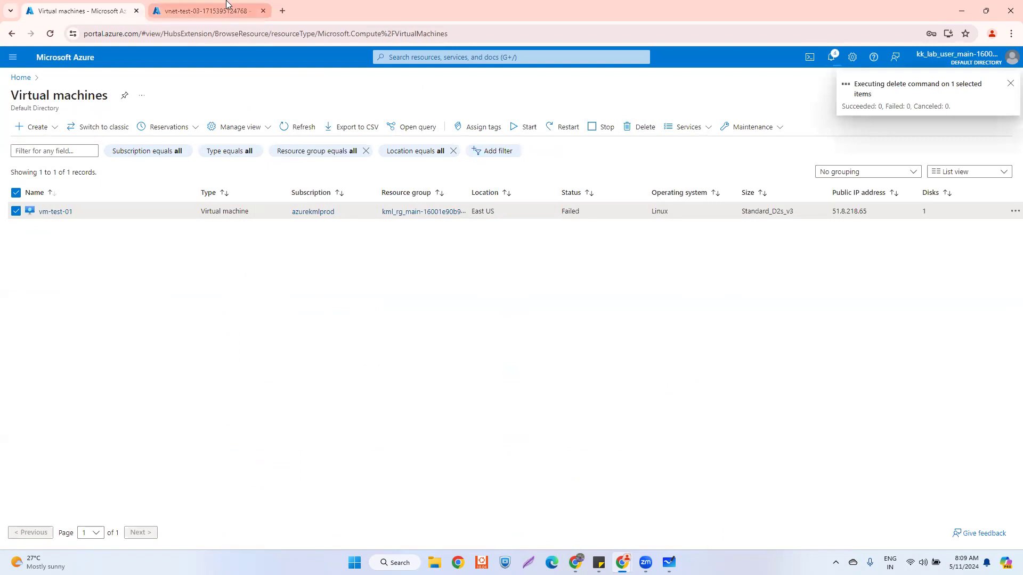
{"action": "left_click", "coordinate": [226, 7]}
{"action": "left_click", "coordinate": [229, 273]}
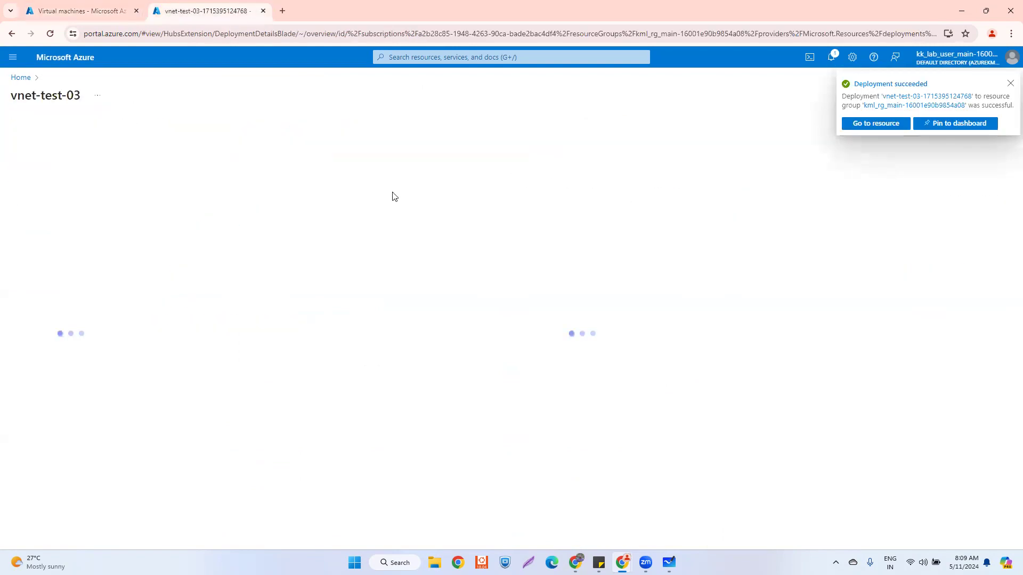
- Check the Virtual networks list, then show the virtual machine Create options
{"action": "left_click", "coordinate": [20, 78]}
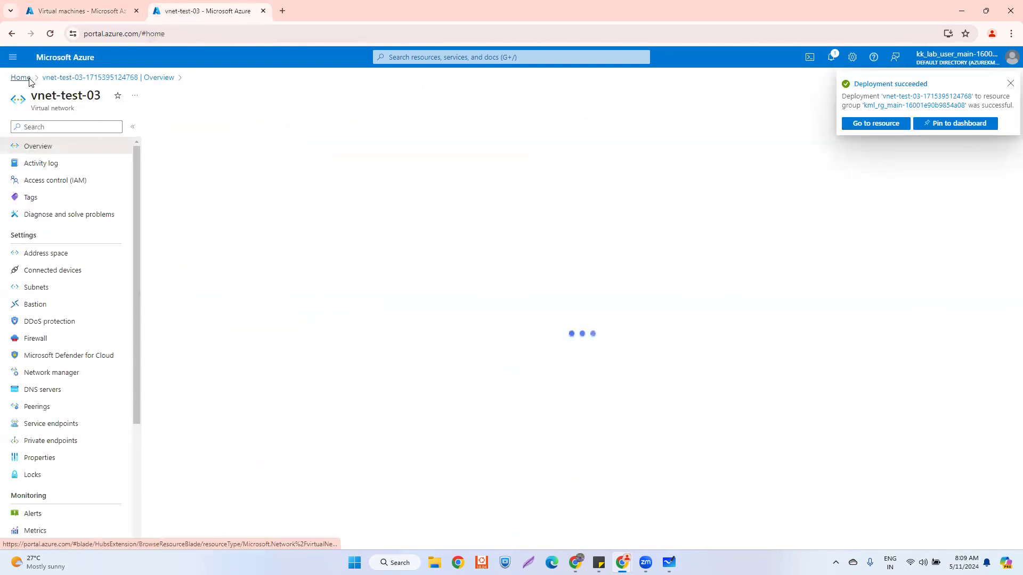
{"action": "left_click", "coordinate": [314, 133]}
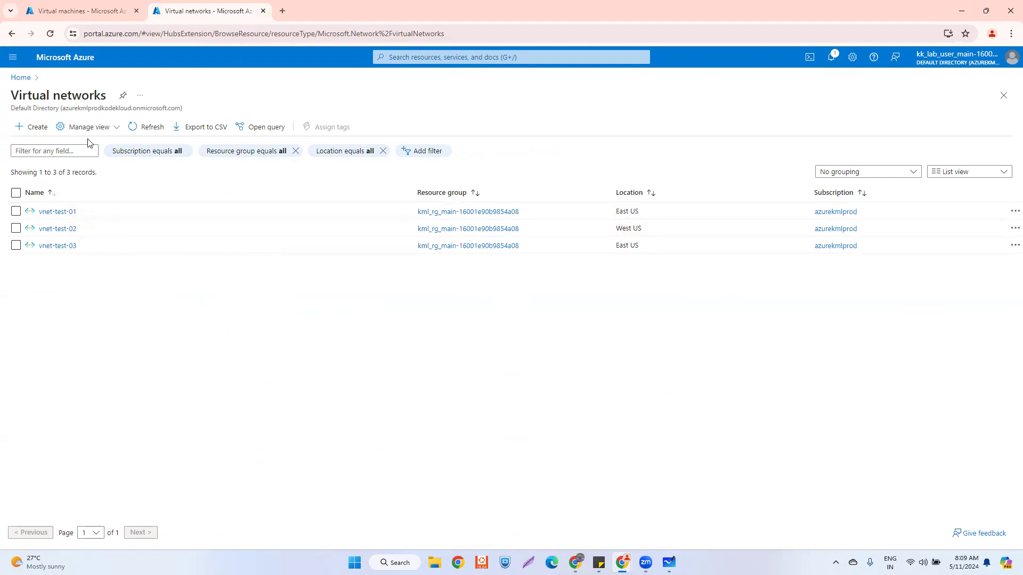
{"action": "left_click", "coordinate": [78, 11]}
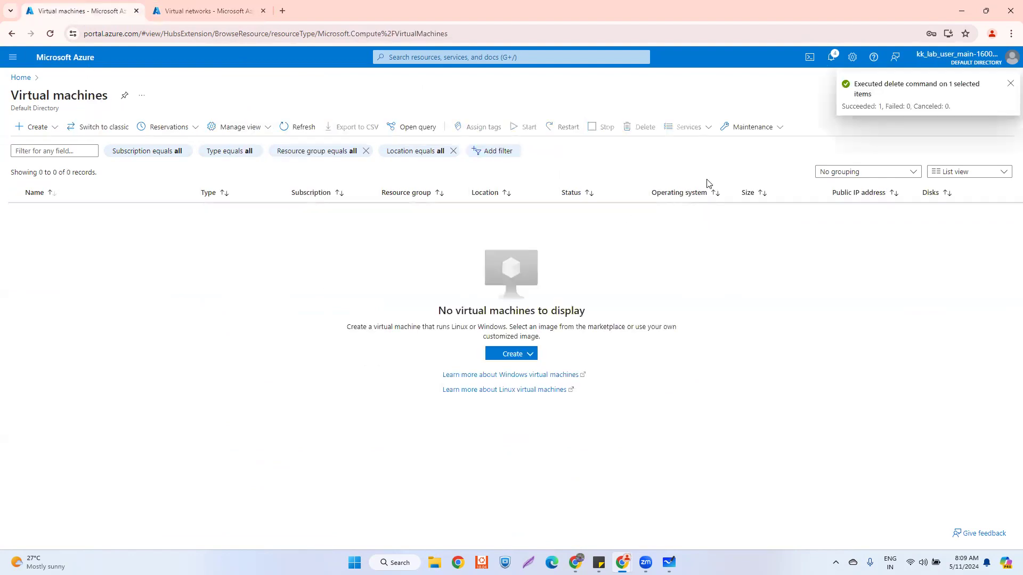
{"action": "left_click", "coordinate": [520, 355]}
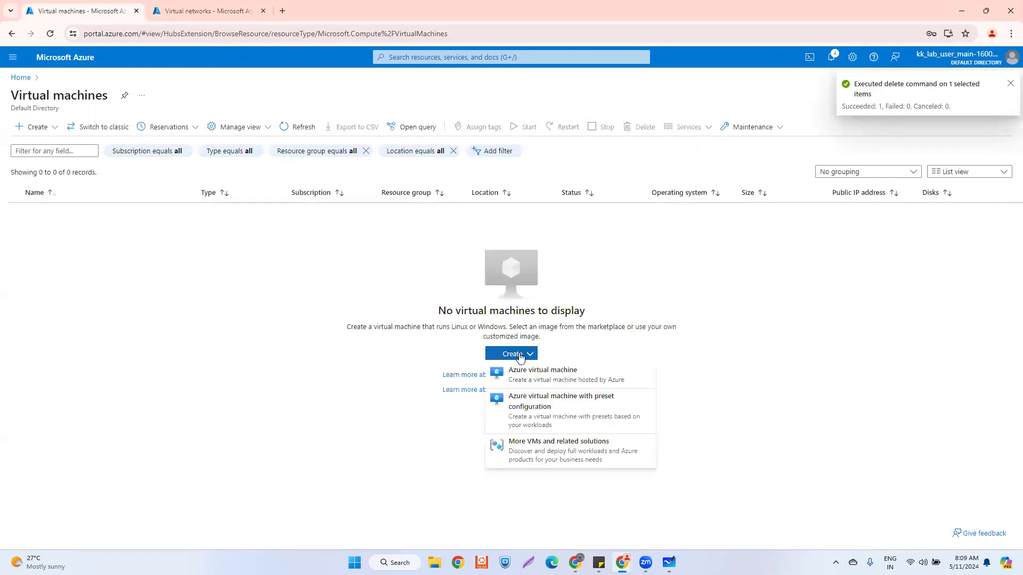
- Start an Azure VM named vm-test-01 in resource group kml_rg_main-16001e90b9854a08, region East US
{"action": "left_click", "coordinate": [516, 373]}
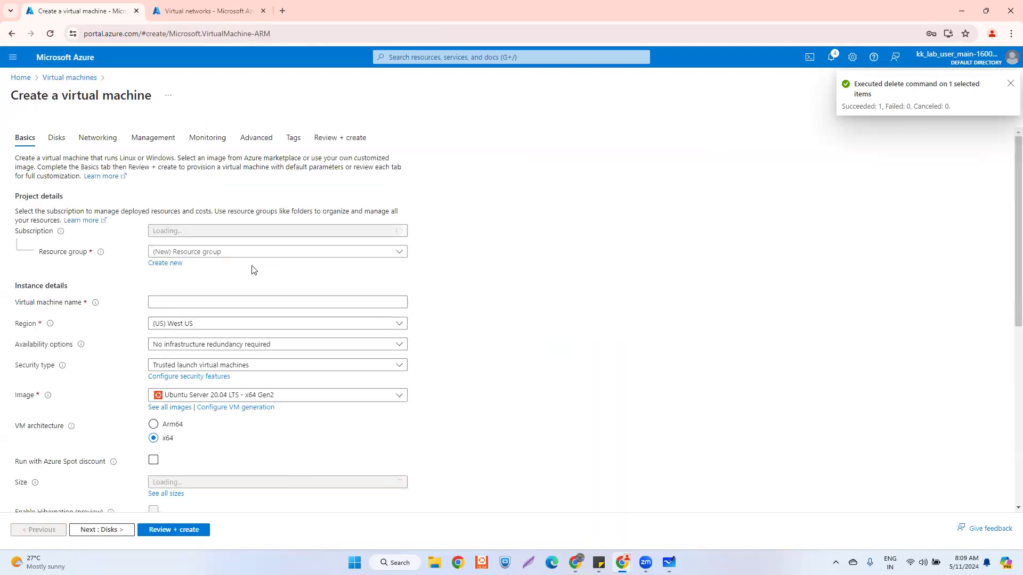
{"action": "left_click", "coordinate": [201, 253]}
{"action": "left_click", "coordinate": [196, 288]}
{"action": "left_click", "coordinate": [196, 300]}
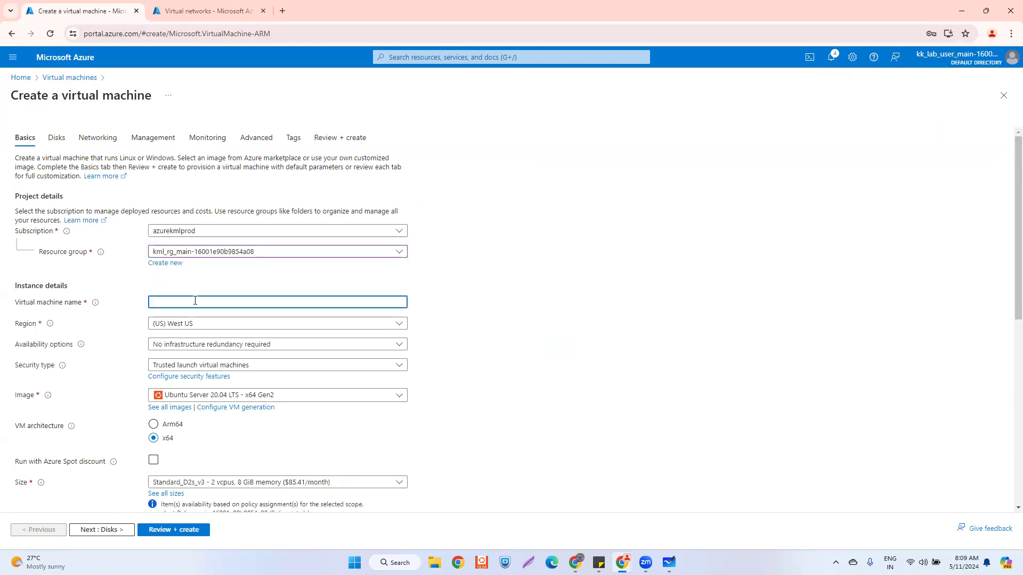
{"action": "type", "text": "vm-test-01"}
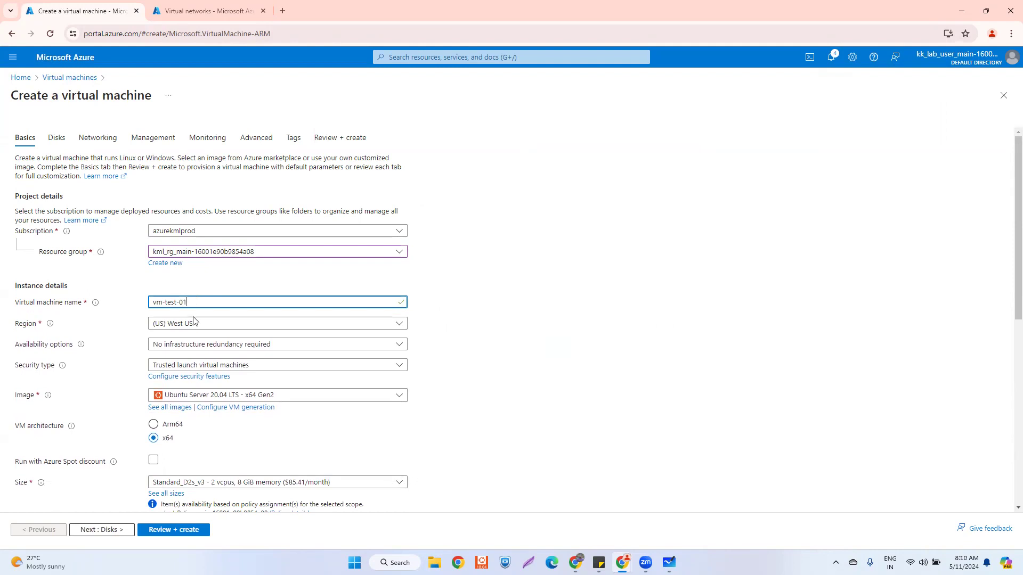
{"action": "left_click", "coordinate": [197, 326]}
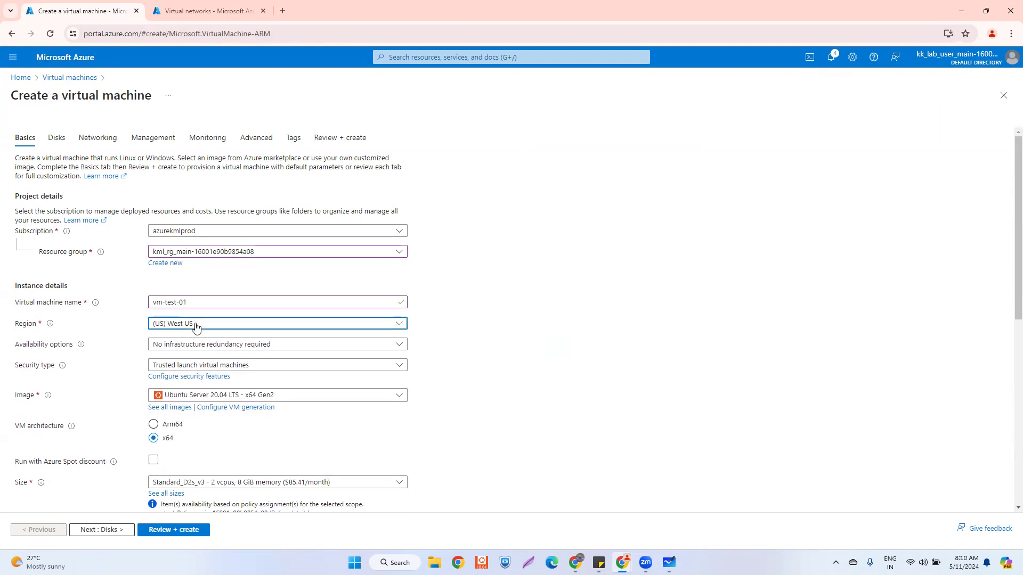
{"action": "type", "text": "east"}
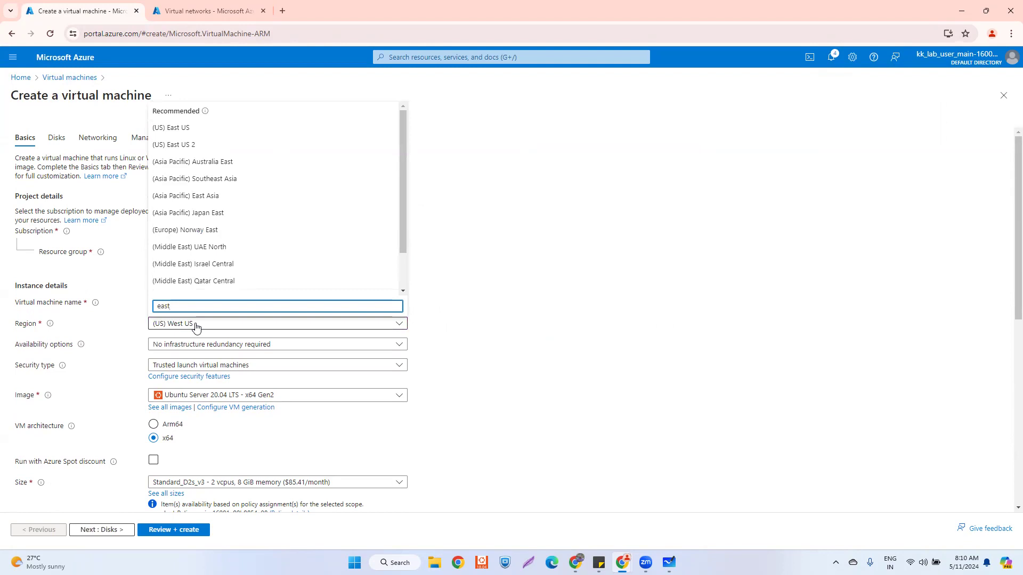
{"action": "left_click", "coordinate": [200, 127]}
- Set availability to no infrastructure redundancy required
{"action": "left_click", "coordinate": [240, 342]}
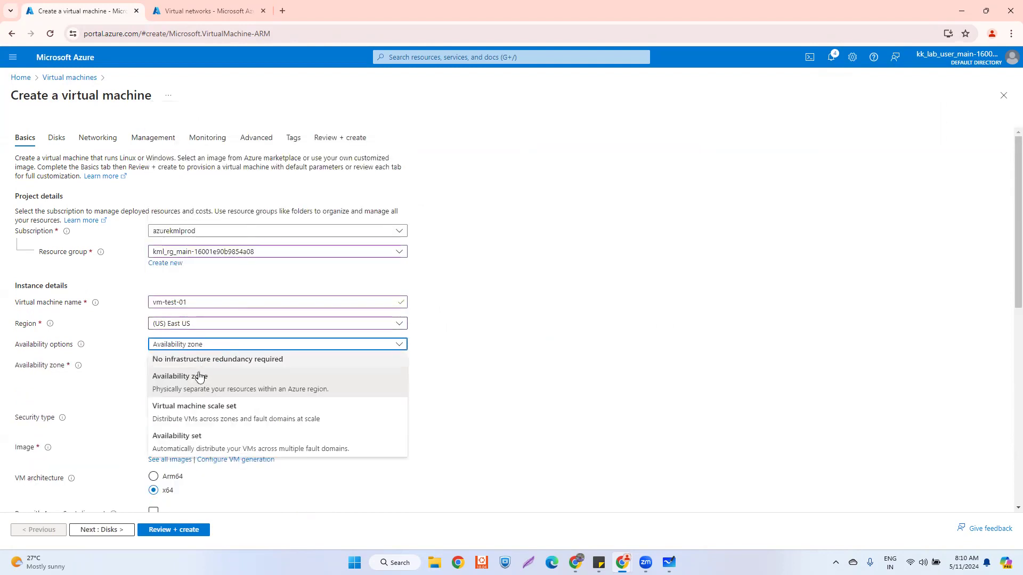
{"action": "left_click", "coordinate": [177, 364]}
{"action": "scroll", "coordinate": [280, 376], "scroll_direction": "down", "scroll_amount": 1}
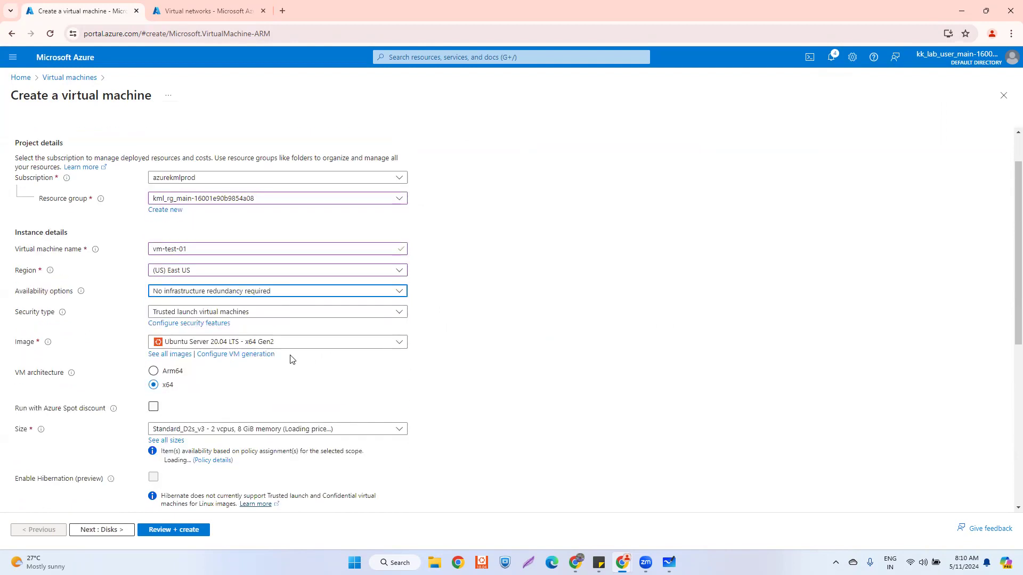
{"action": "left_click", "coordinate": [292, 344]}
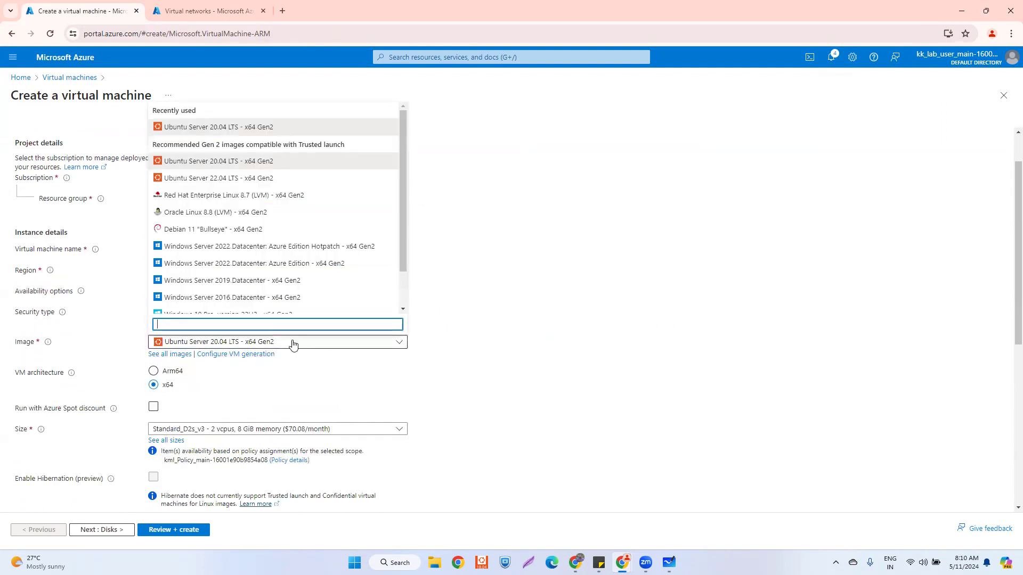
{"action": "left_click", "coordinate": [587, 472]}
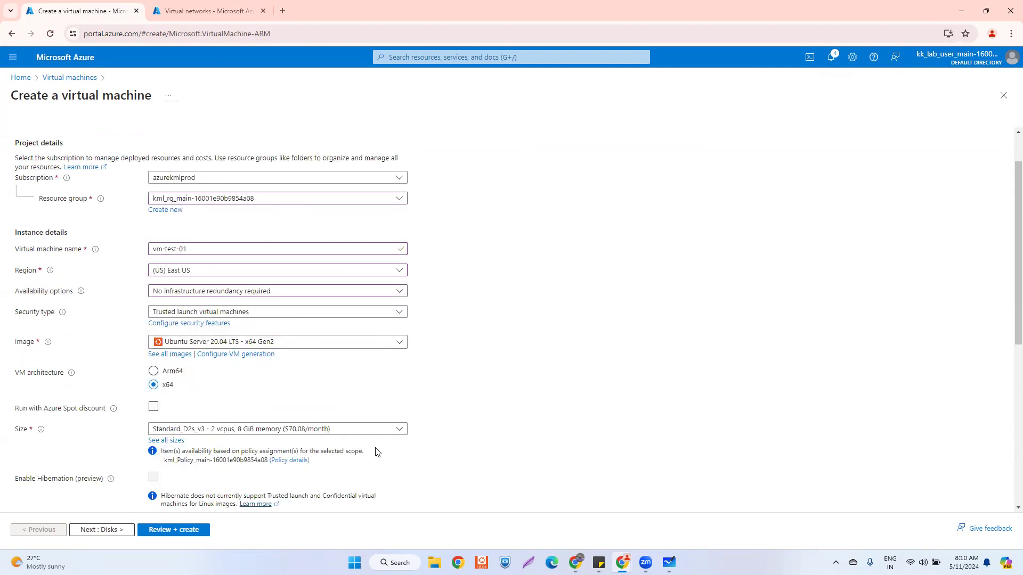
{"action": "left_click", "coordinate": [250, 430]}
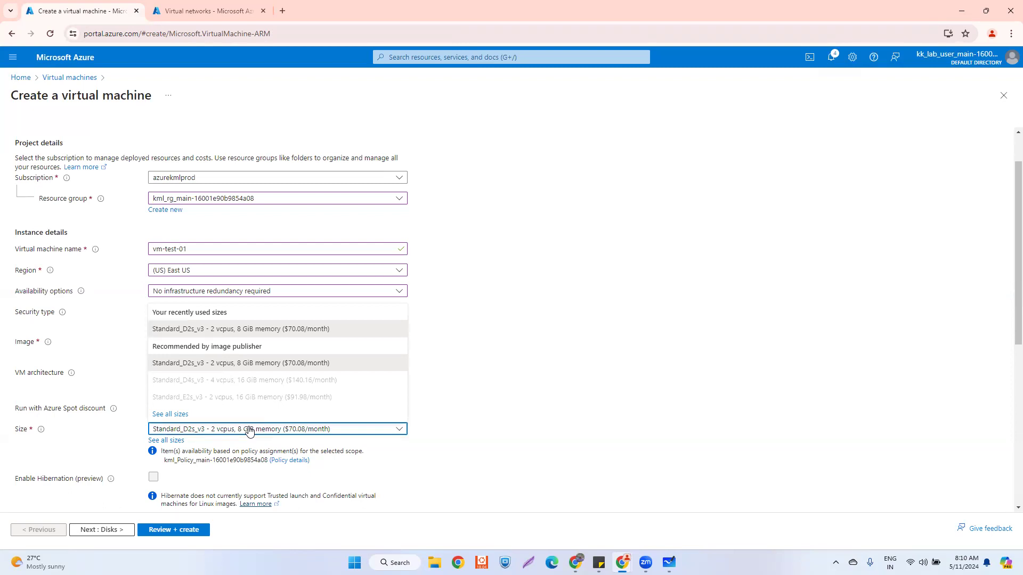
{"action": "left_click", "coordinate": [467, 373]}
- Choose the Ubuntu Server 22.04 LTS image and keep the Standard_D2s_v3 size
{"action": "left_click", "coordinate": [255, 345]}
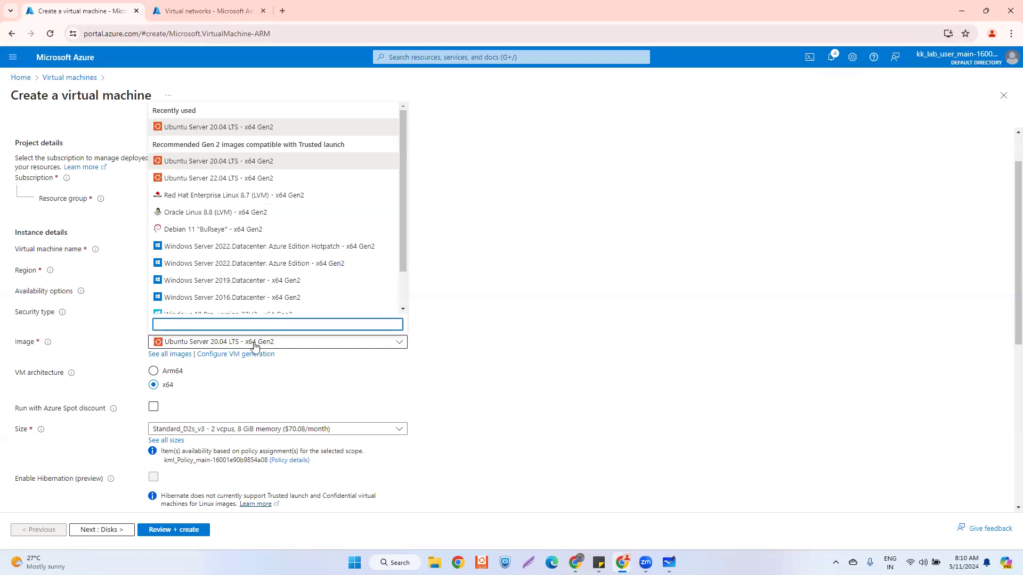
{"action": "left_click", "coordinate": [295, 178]}
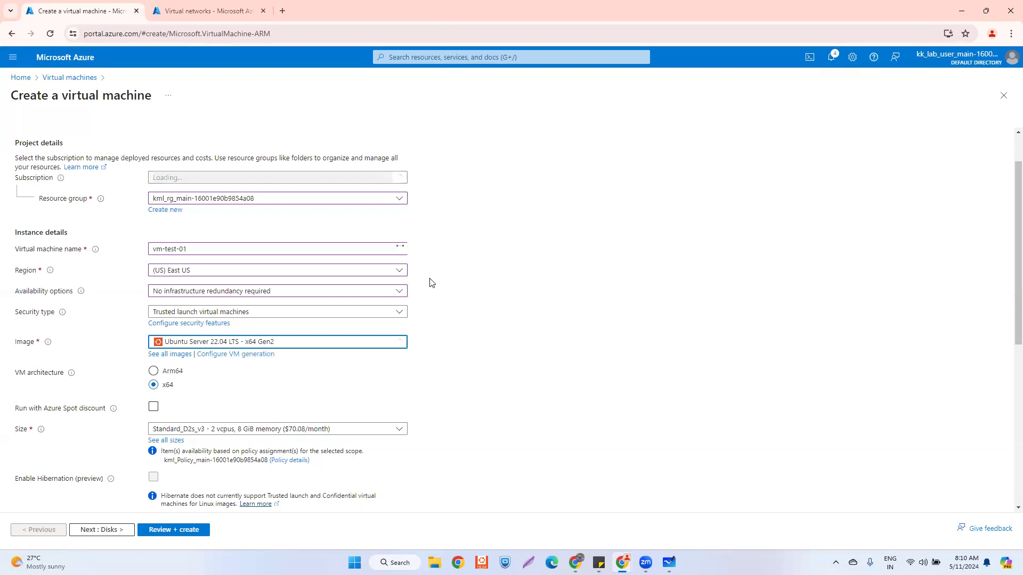
{"action": "scroll", "coordinate": [431, 283], "scroll_direction": "down", "scroll_amount": 1}
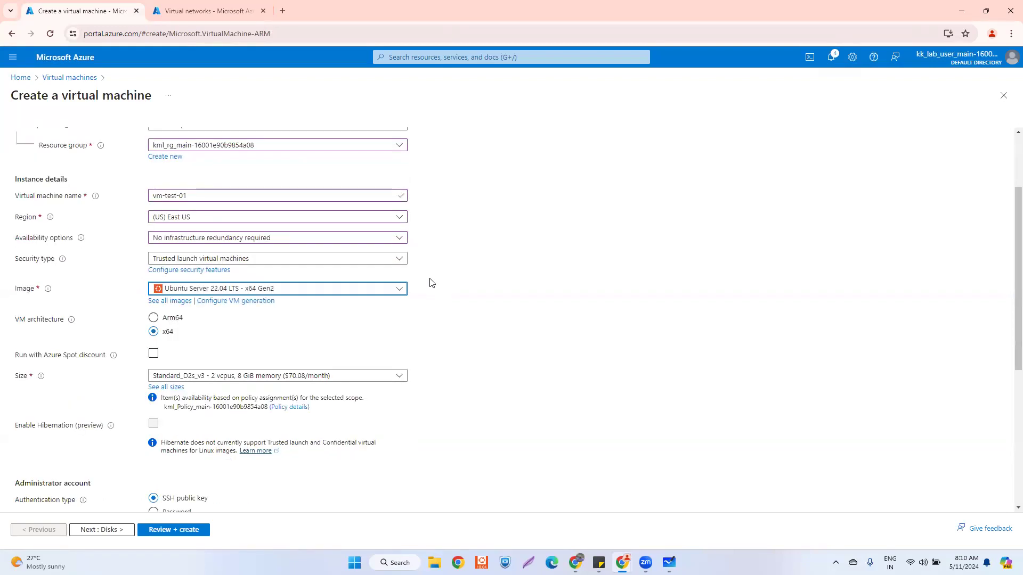
{"action": "left_click", "coordinate": [271, 376]}
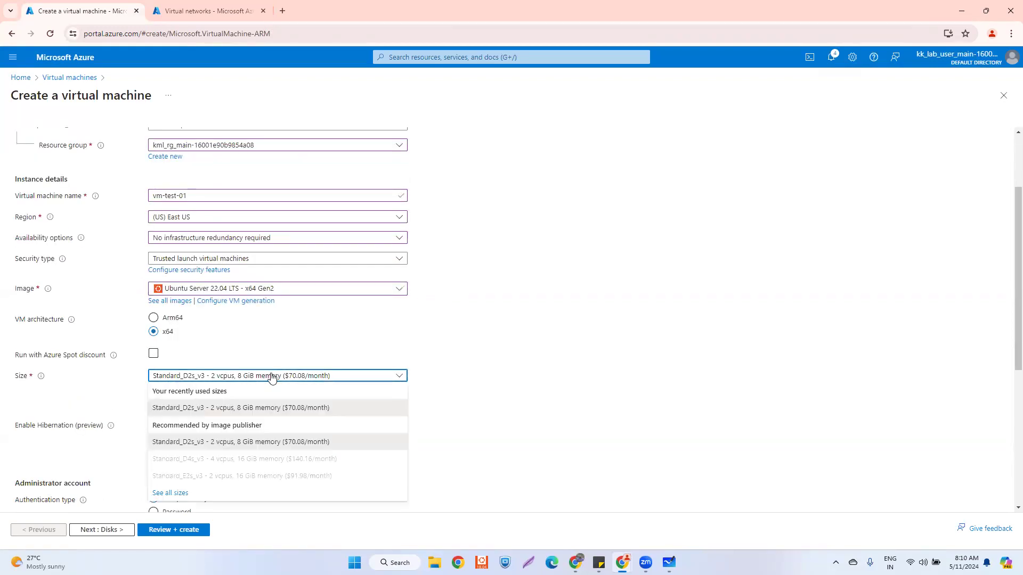
{"action": "left_click", "coordinate": [271, 376]}
{"action": "scroll", "coordinate": [402, 337], "scroll_direction": "down", "scroll_amount": 2}
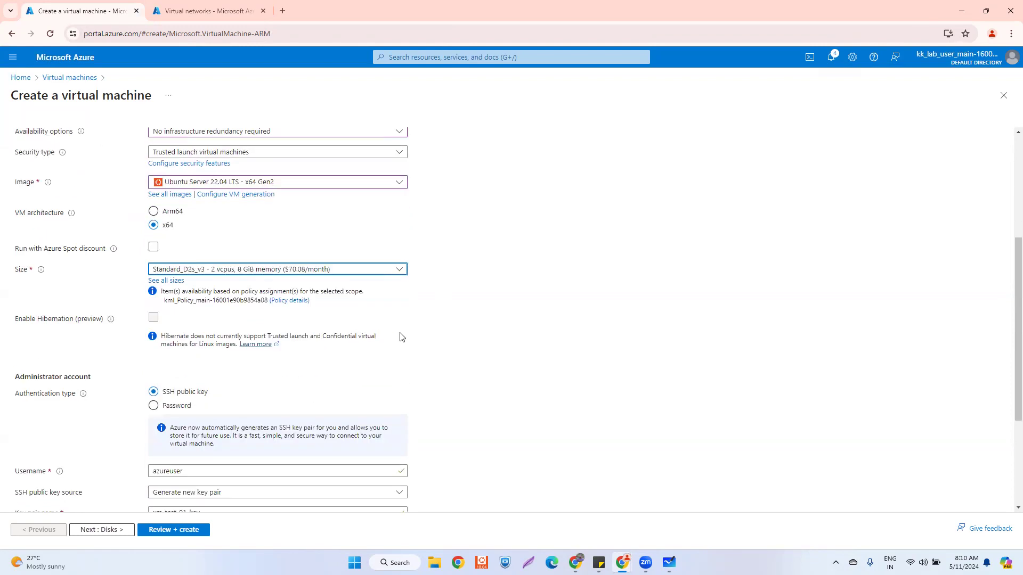
{"action": "scroll", "coordinate": [402, 336], "scroll_direction": "down", "scroll_amount": 2}
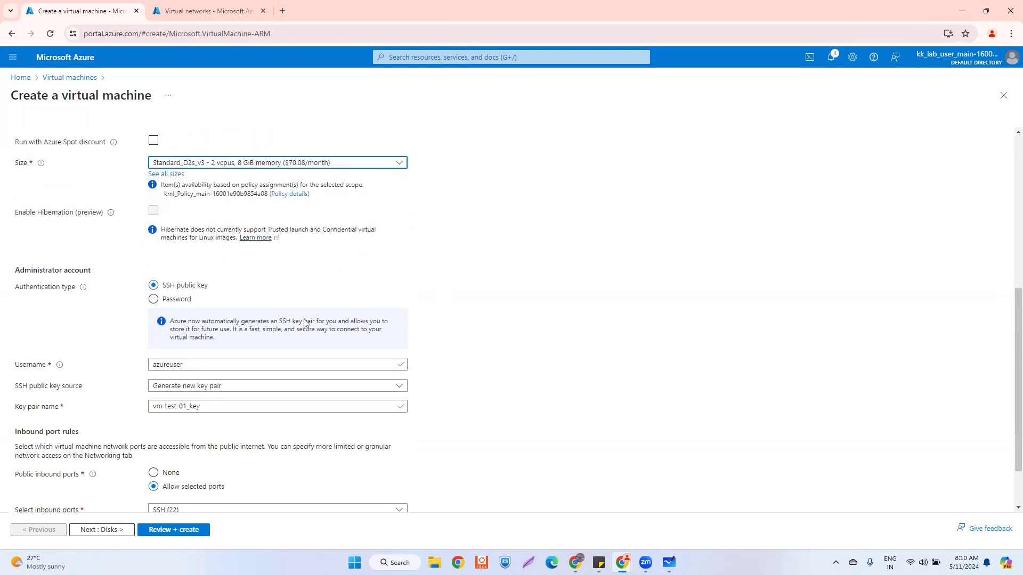
- Switch to password authentication and paste in the administrator username
{"action": "left_click", "coordinate": [154, 300]}
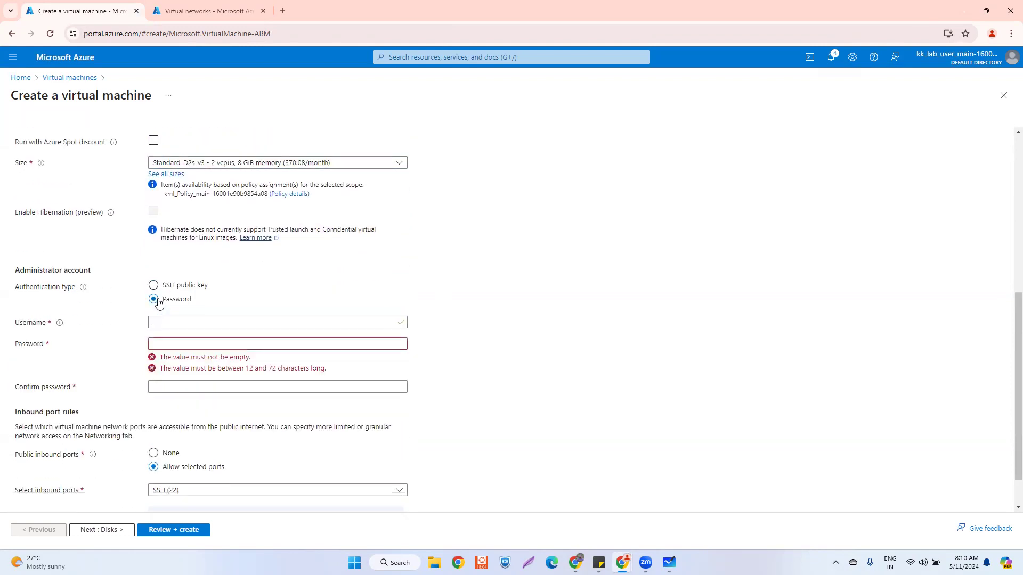
{"action": "left_click", "coordinate": [183, 324]}
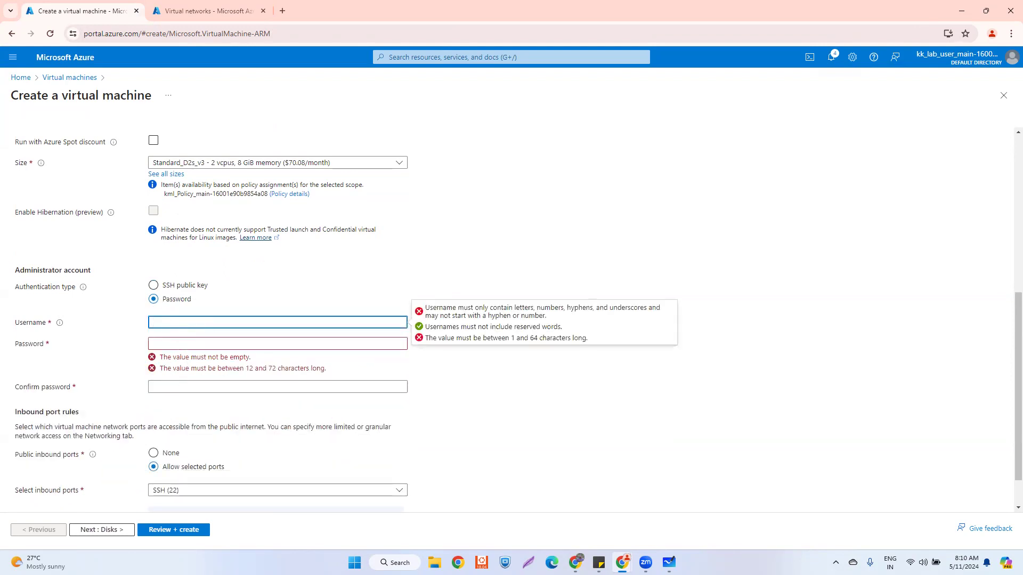
{"action": "key", "text": "alt+Tab"}
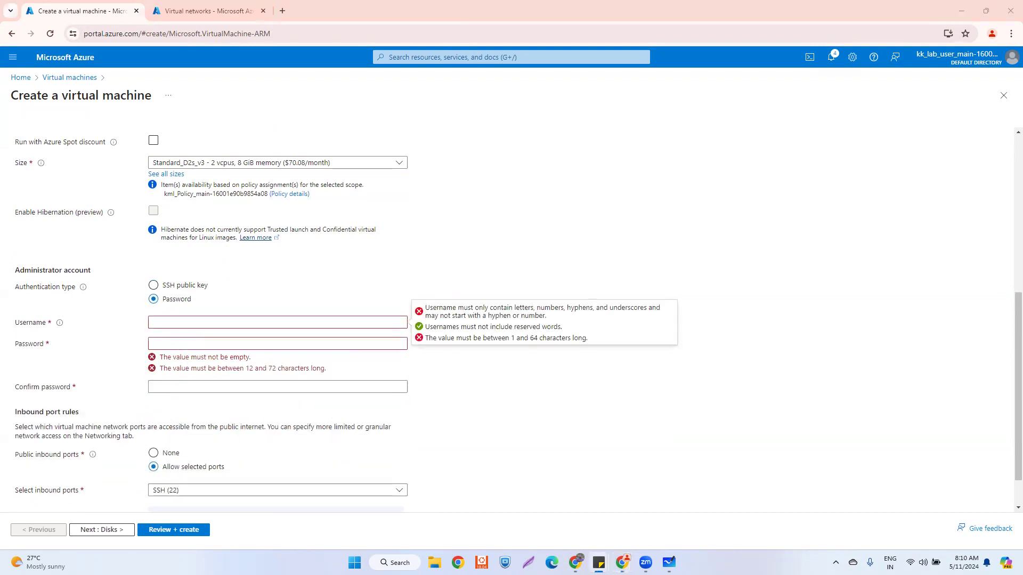
{"action": "left_click", "coordinate": [174, 328]}
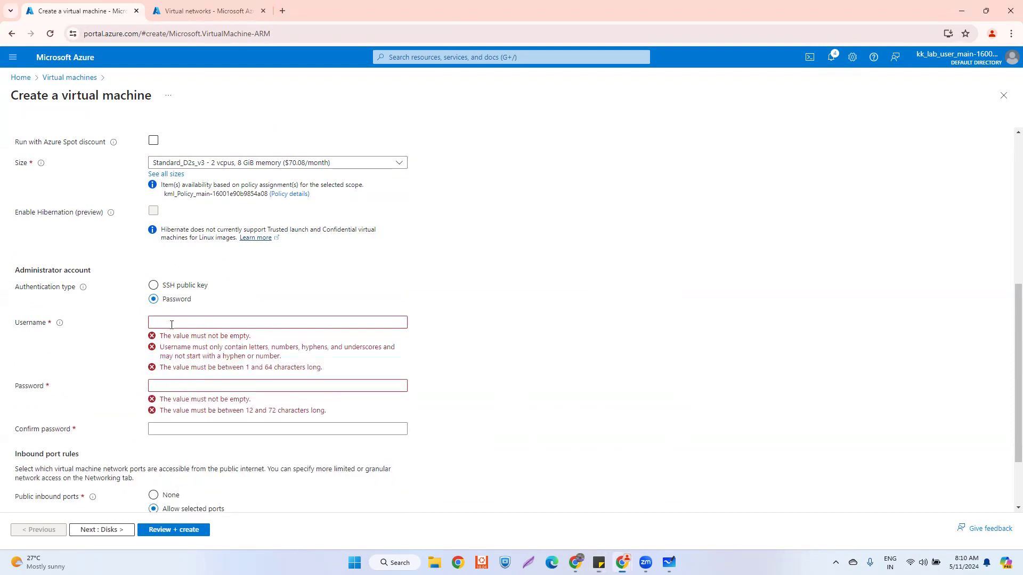
{"action": "left_click", "coordinate": [175, 324]}
{"action": "key", "text": "ctrl+v"}
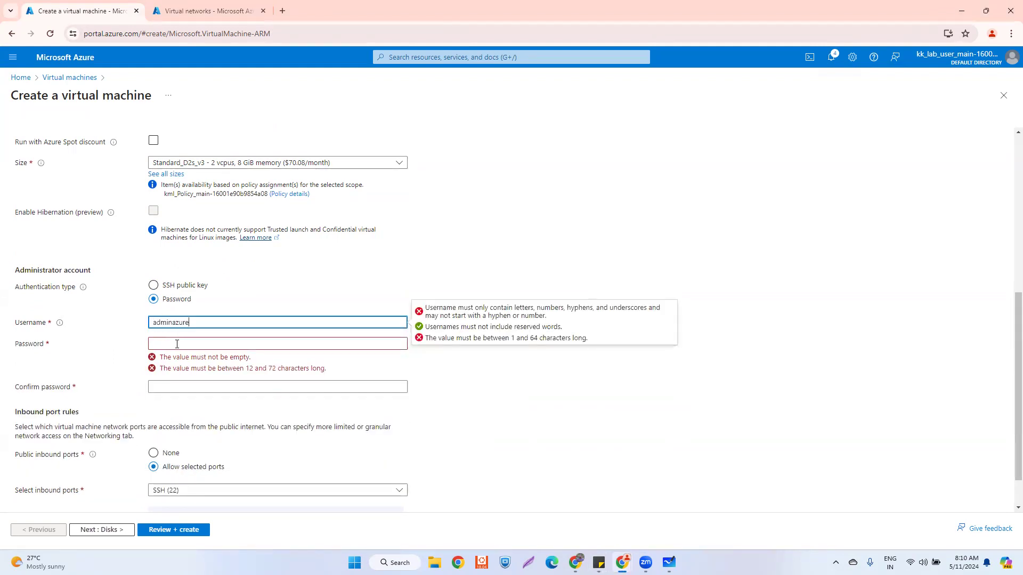
- Paste the account password into Password and Confirm password, then continue to Disks
{"action": "left_click", "coordinate": [177, 344]}
{"action": "key", "text": "alt+Tab"}
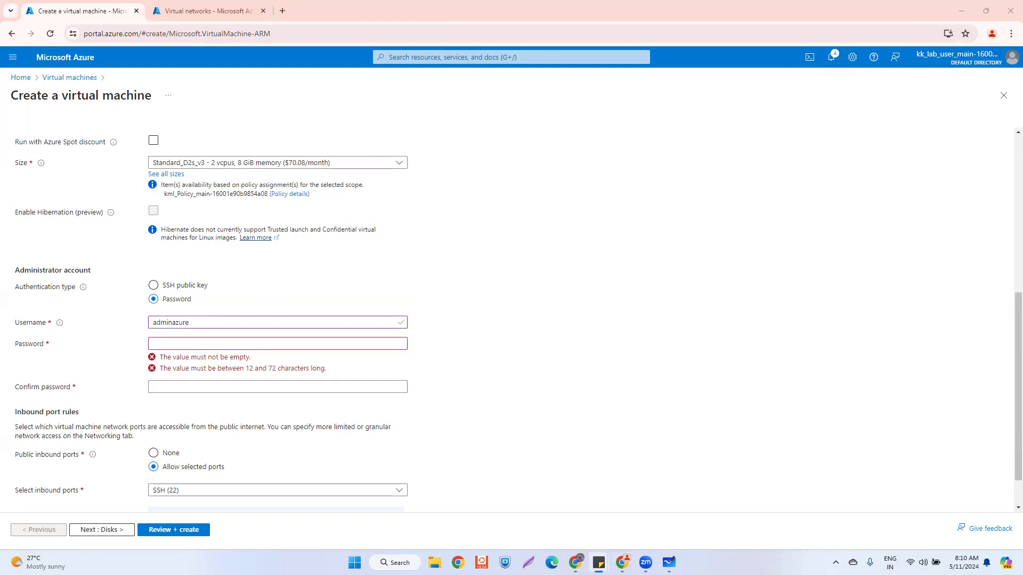
{"action": "key", "text": "alt+Tab"}
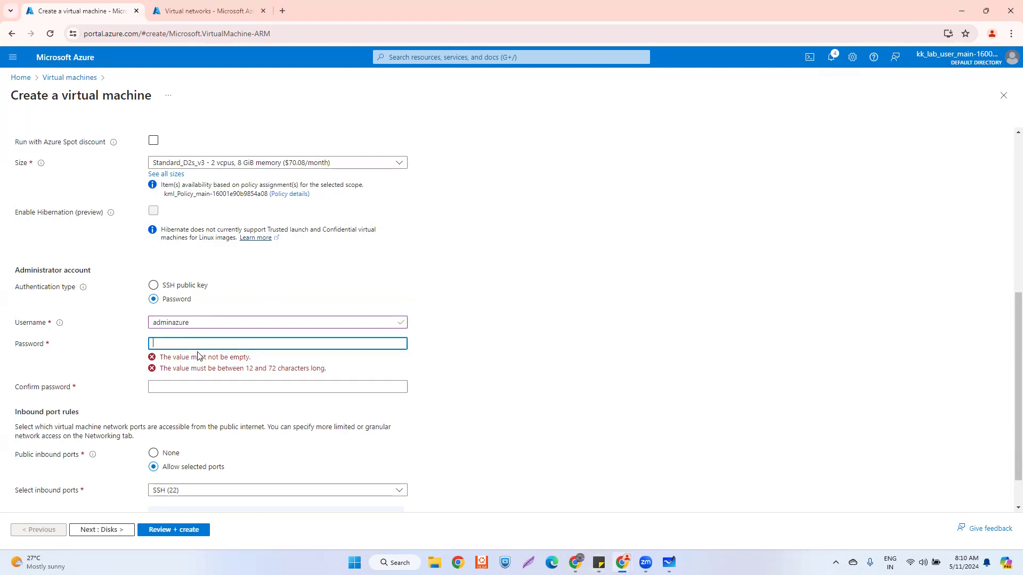
{"action": "key", "text": "ctrl+v"}
{"action": "left_click", "coordinate": [177, 366]}
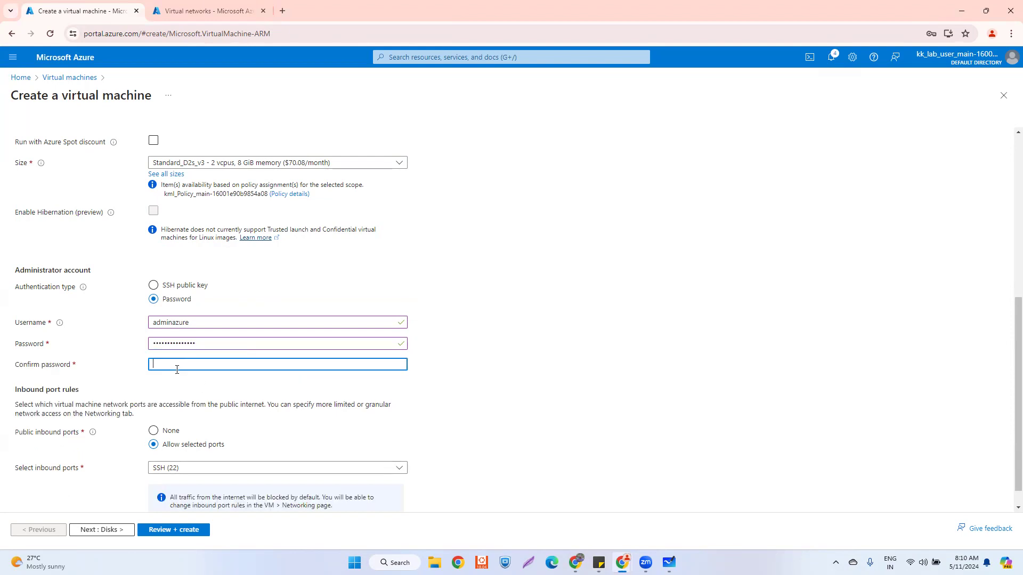
{"action": "key", "text": "ctrl+v"}
{"action": "left_click", "coordinate": [121, 531]}
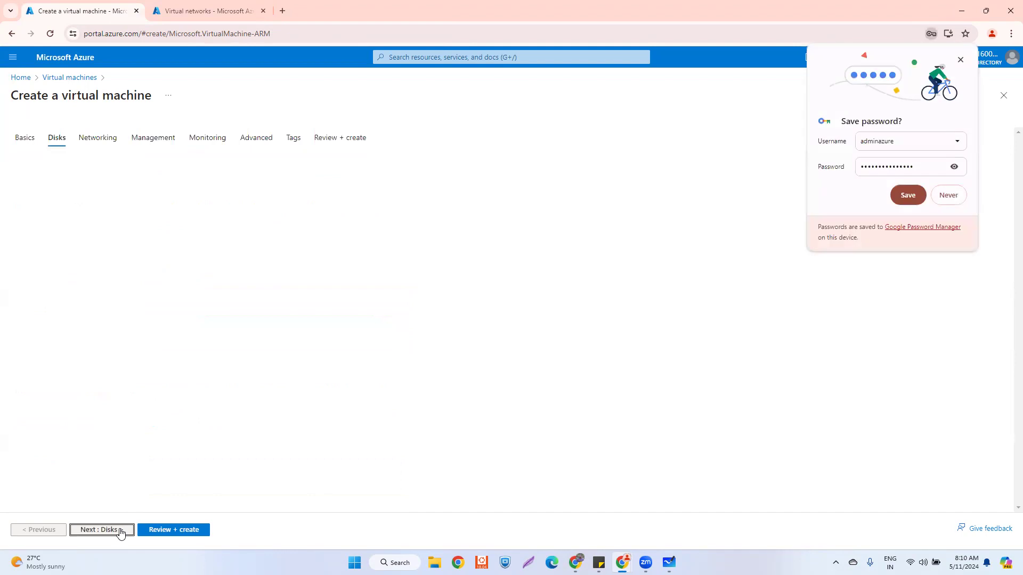
- Dismiss the save-password prompt, set the OS disk to Standard SSD (locally-redundant storage), and continue to Networking
{"action": "left_click", "coordinate": [961, 61]}
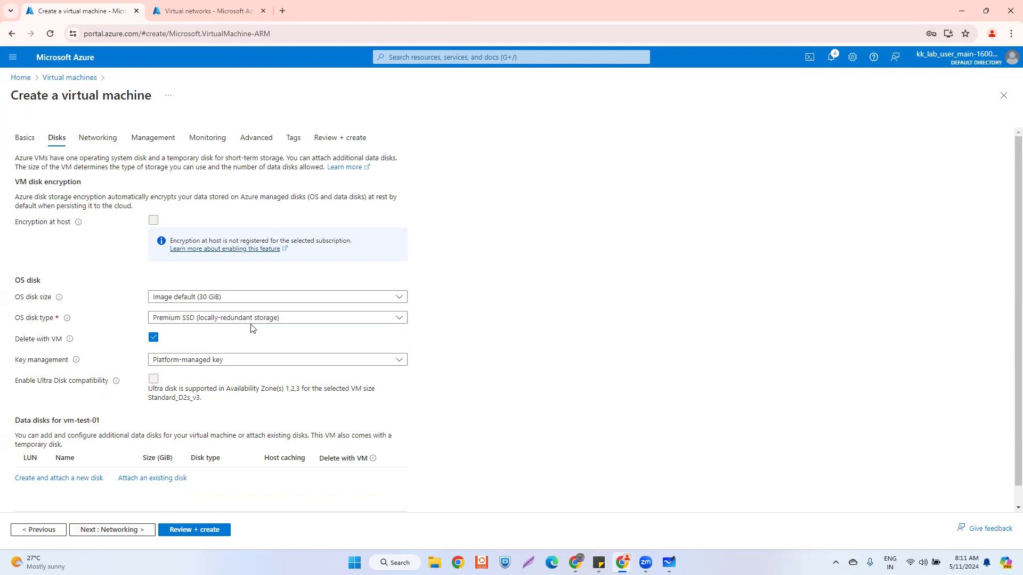
{"action": "left_click", "coordinate": [178, 316]}
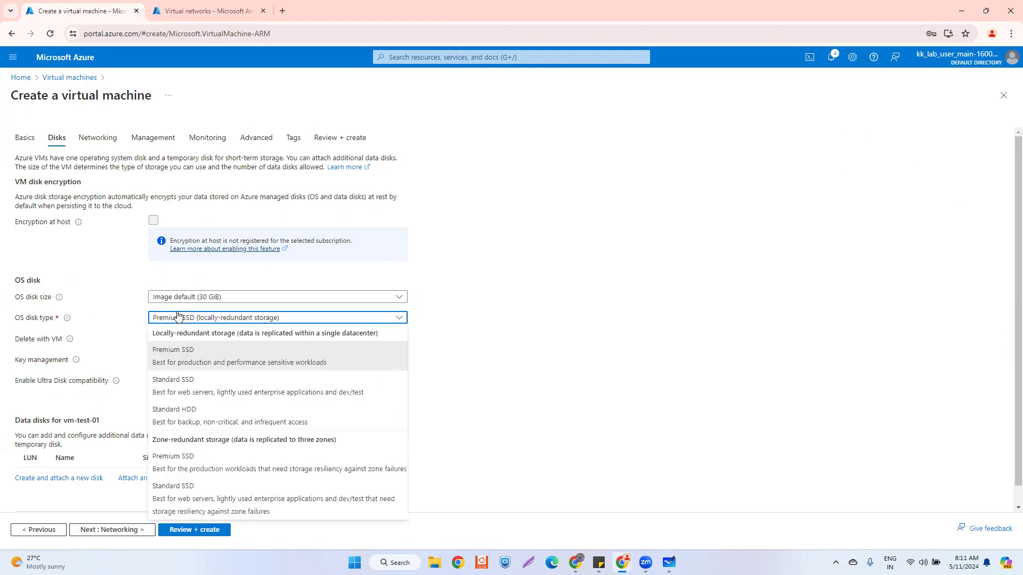
{"action": "left_click", "coordinate": [187, 414]}
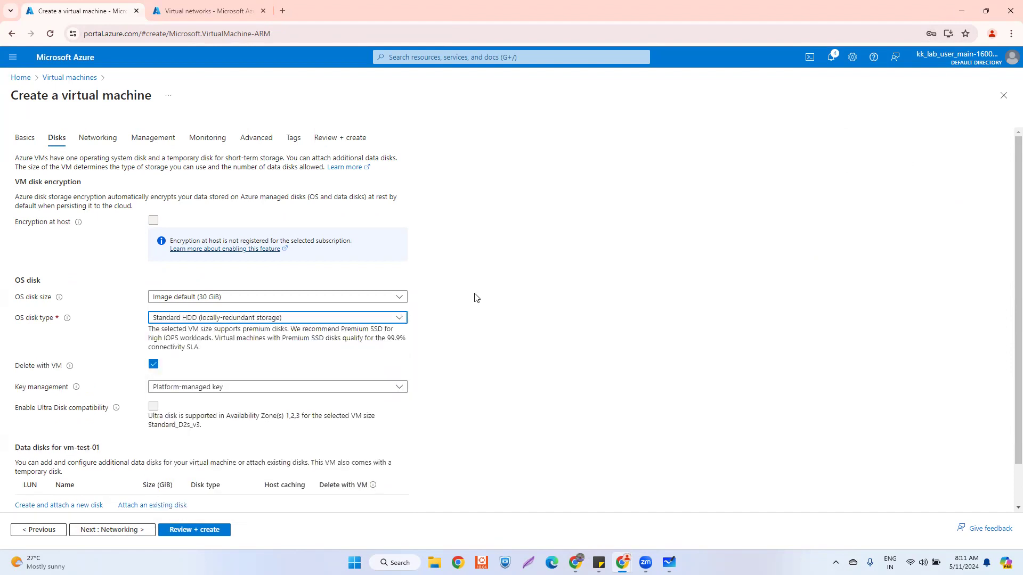
{"action": "left_click", "coordinate": [211, 320]}
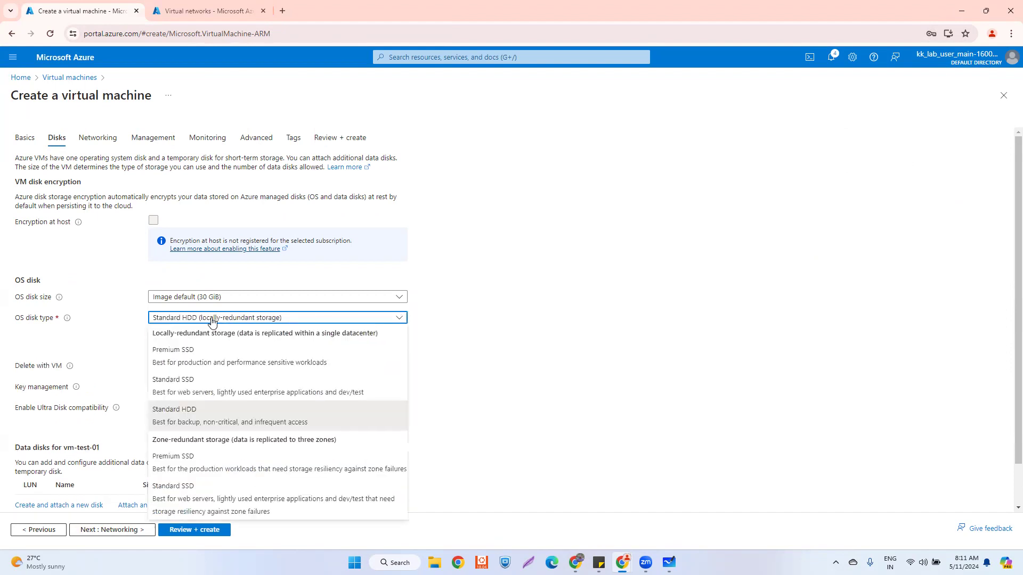
{"action": "left_click", "coordinate": [211, 386]}
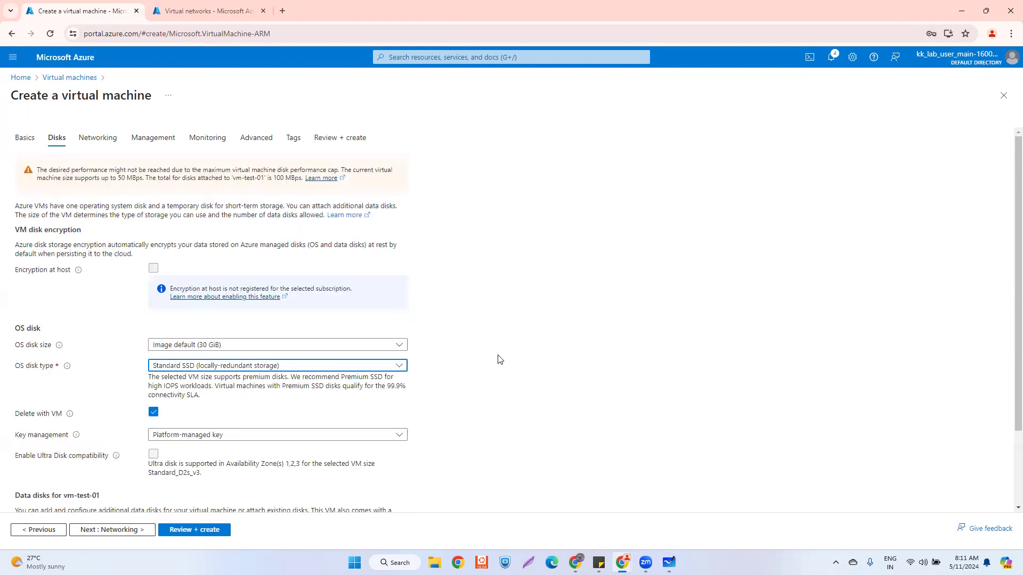
{"action": "scroll", "coordinate": [521, 340], "scroll_direction": "down", "scroll_amount": 2}
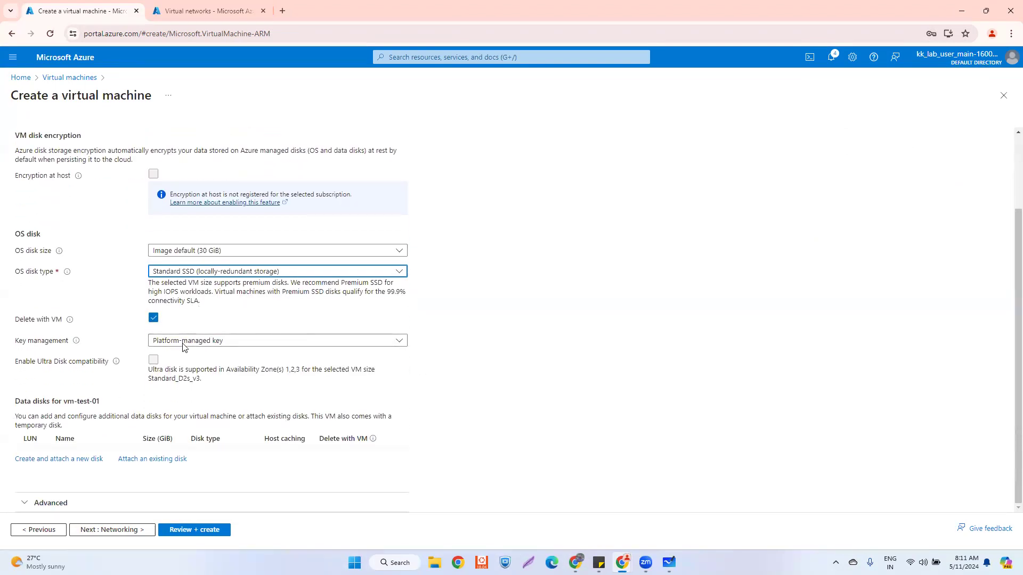
{"action": "left_click", "coordinate": [129, 535]}
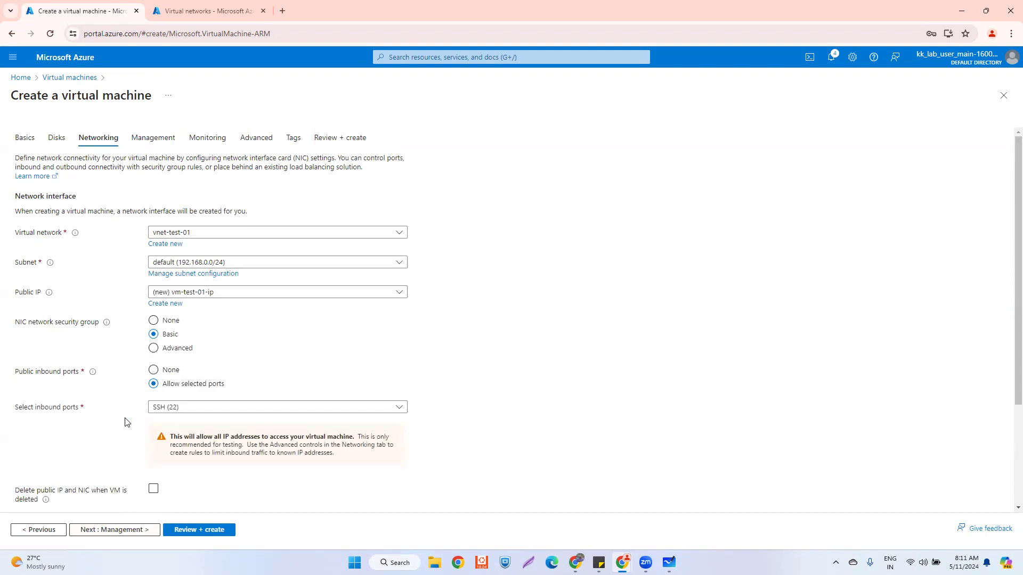
{"action": "left_click", "coordinate": [279, 264]}
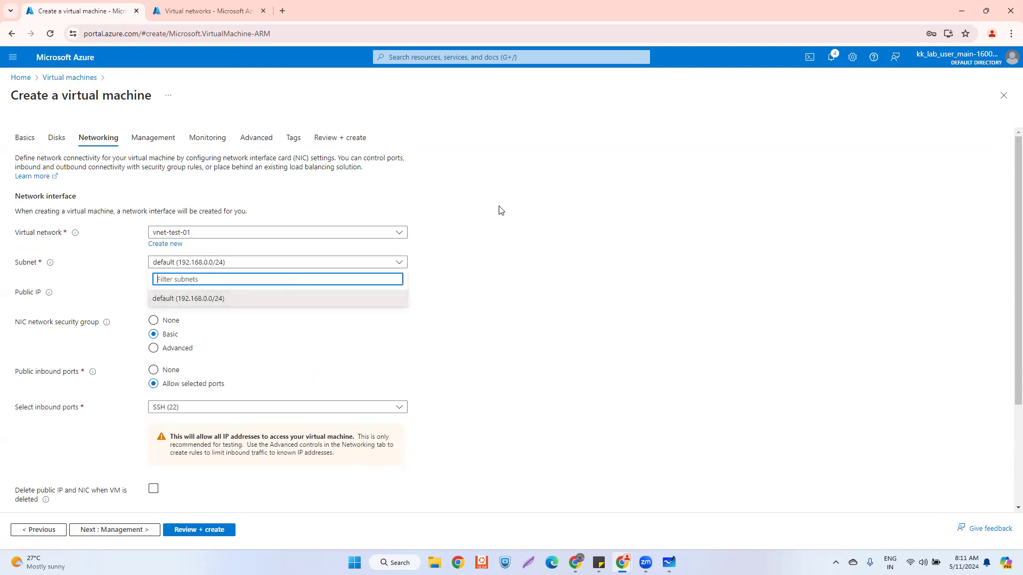
{"action": "left_click", "coordinate": [545, 261]}
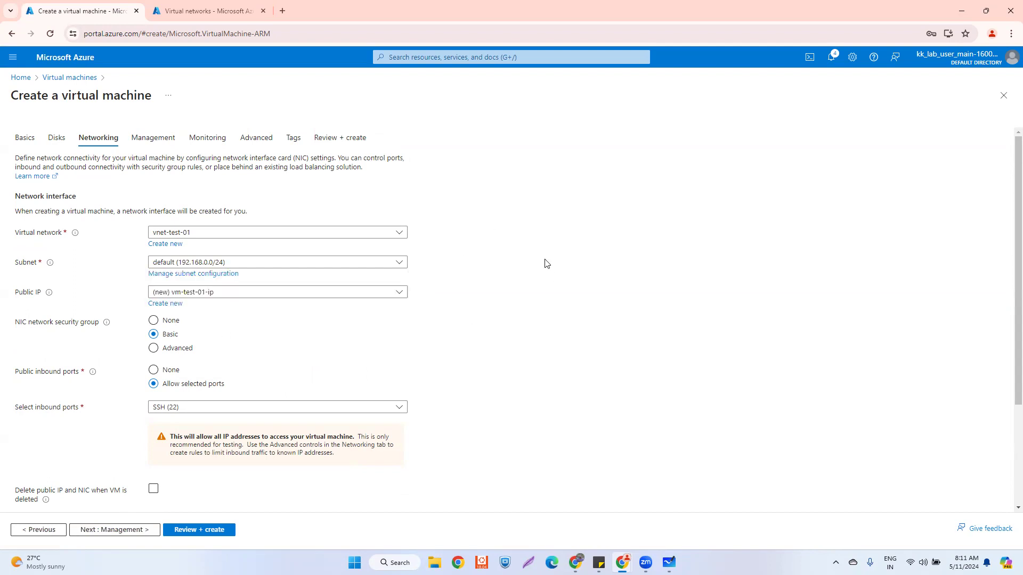
- Check the Public IP options, then start a new public IP named pubip-test-01
{"action": "left_click", "coordinate": [215, 293]}
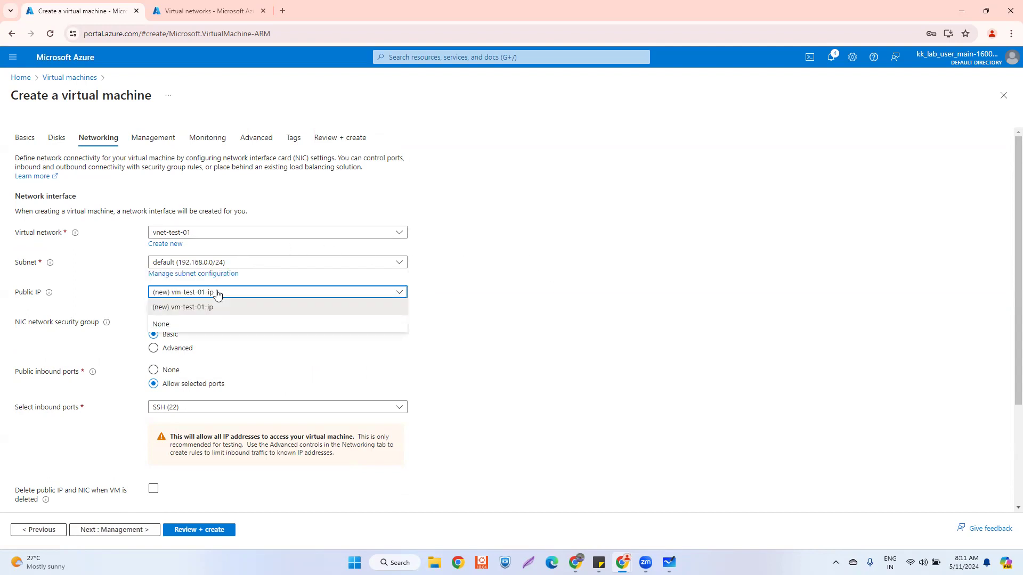
{"action": "left_click", "coordinate": [520, 297]}
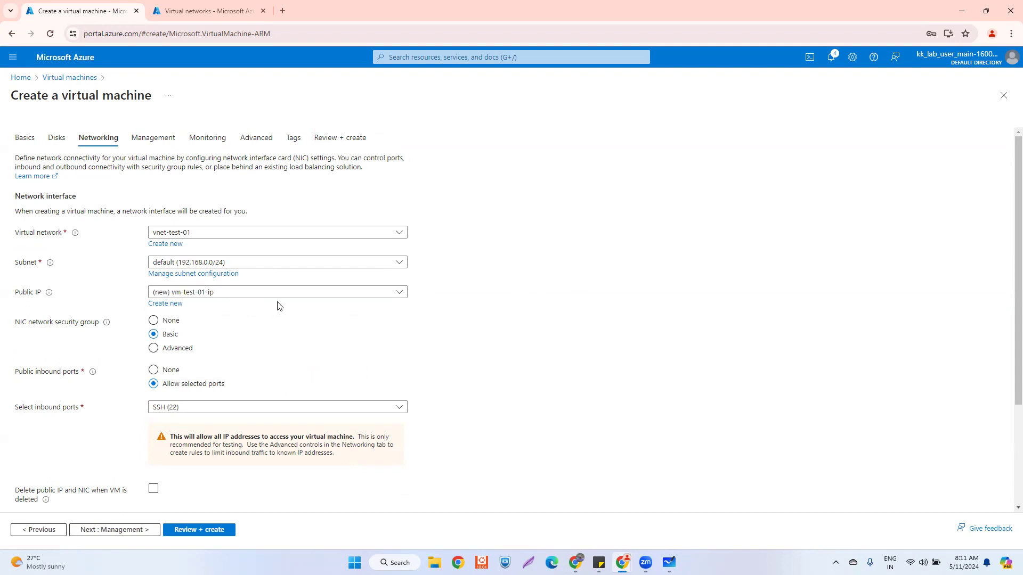
{"action": "left_click", "coordinate": [216, 296]}
{"action": "left_click", "coordinate": [634, 307]}
{"action": "left_click", "coordinate": [170, 304]}
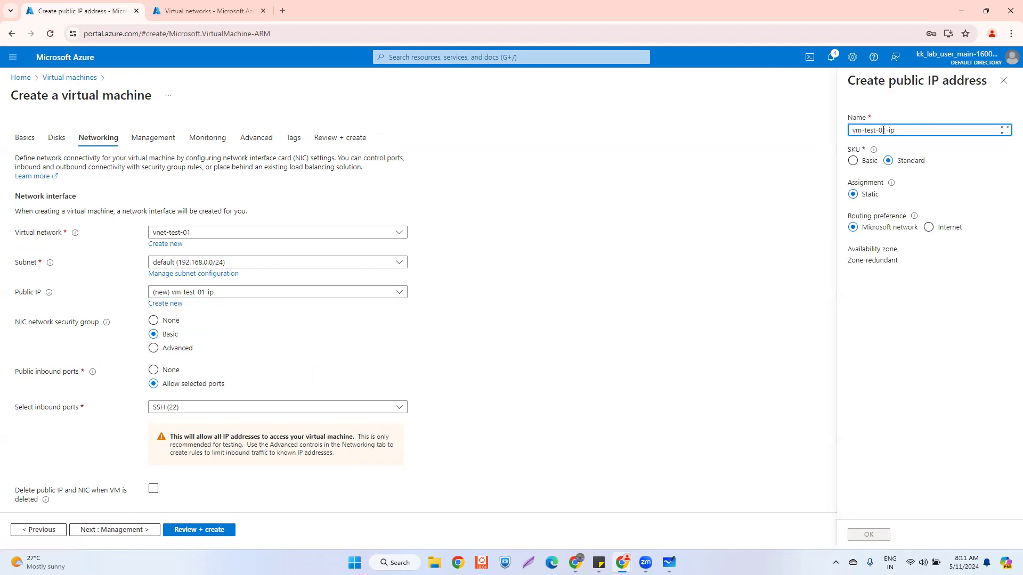
{"action": "type", "text": "pubip-te"}
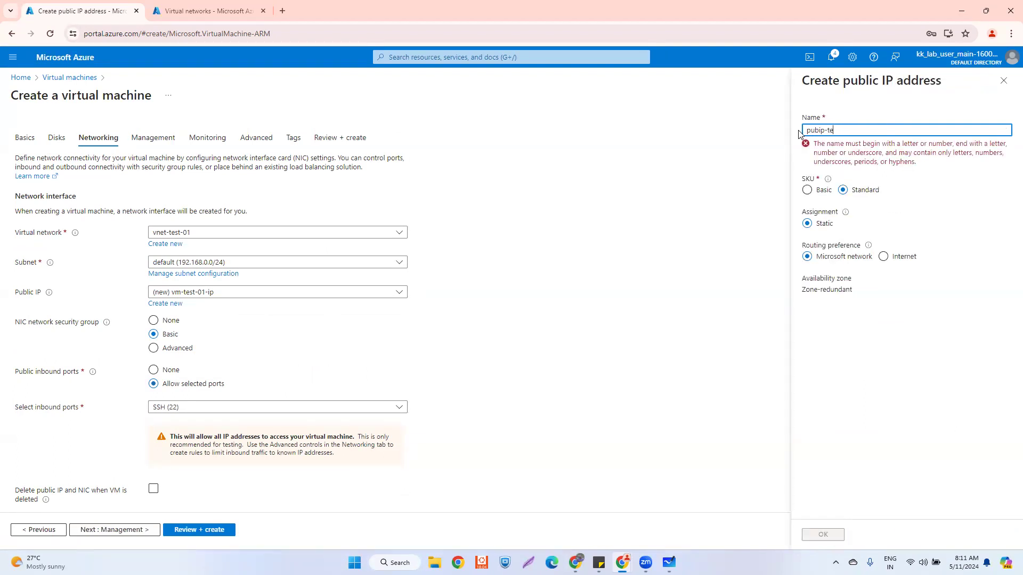
{"action": "type", "text": "-01"}
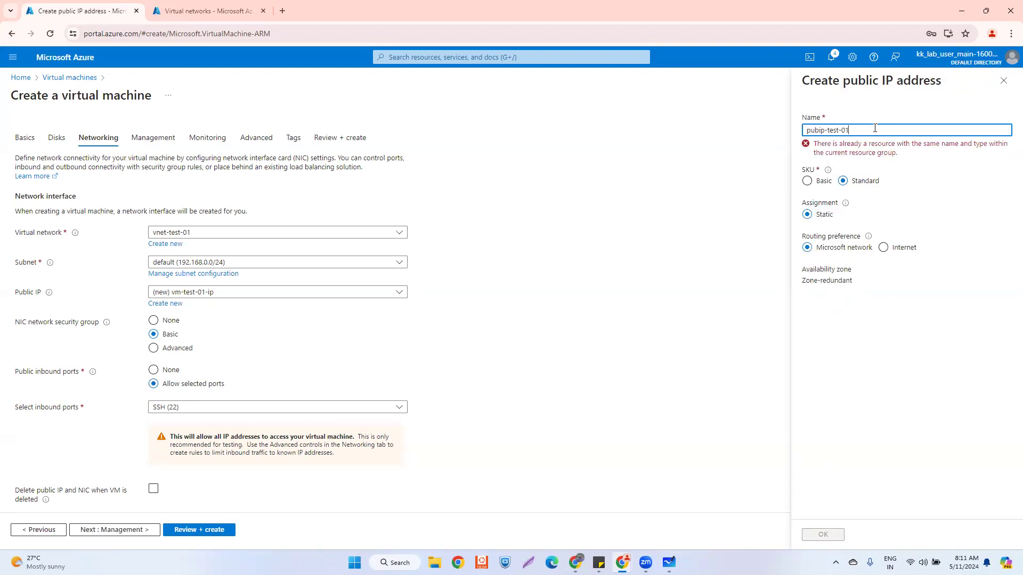
- Discard the unsaved public IP and switch to the Virtual networks list
{"action": "left_click", "coordinate": [1003, 80]}
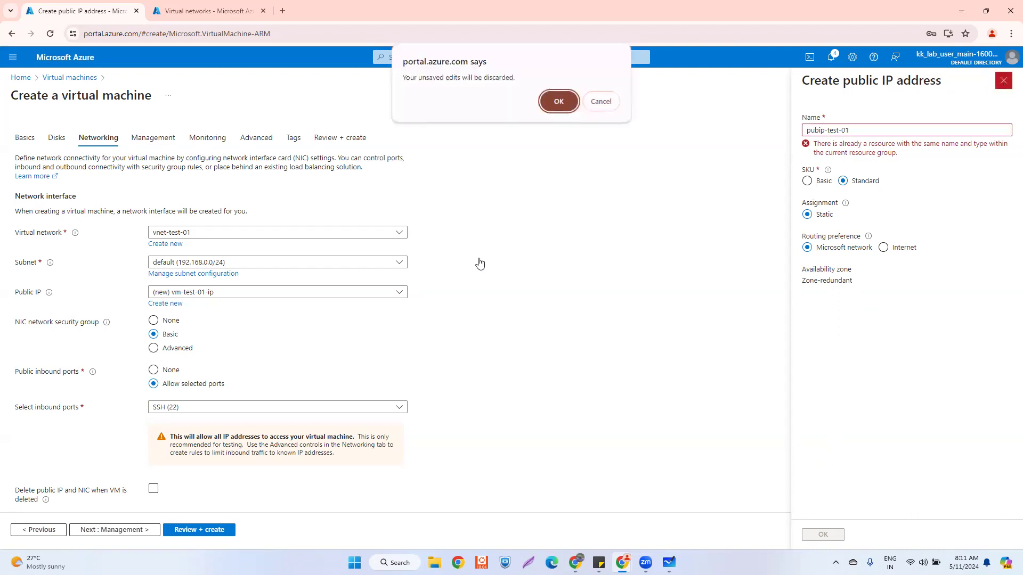
{"action": "left_click", "coordinate": [560, 101]}
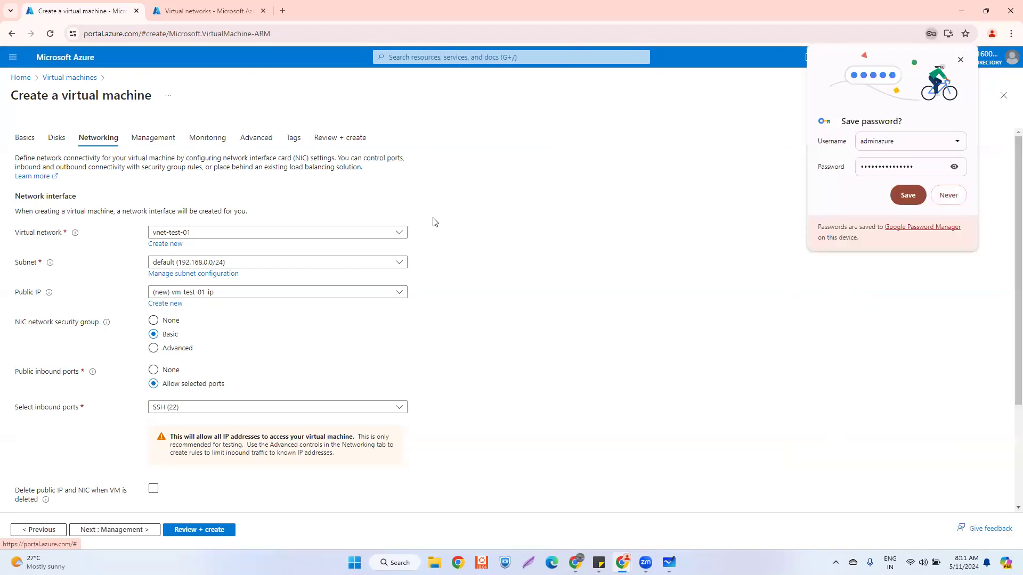
{"action": "left_click", "coordinate": [250, 295]}
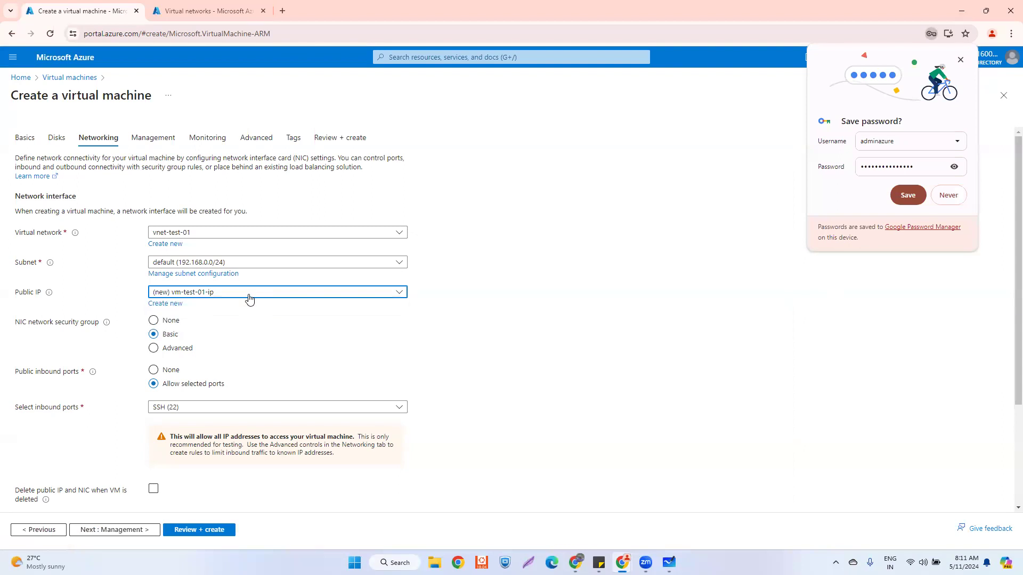
{"action": "left_click", "coordinate": [203, 10]}
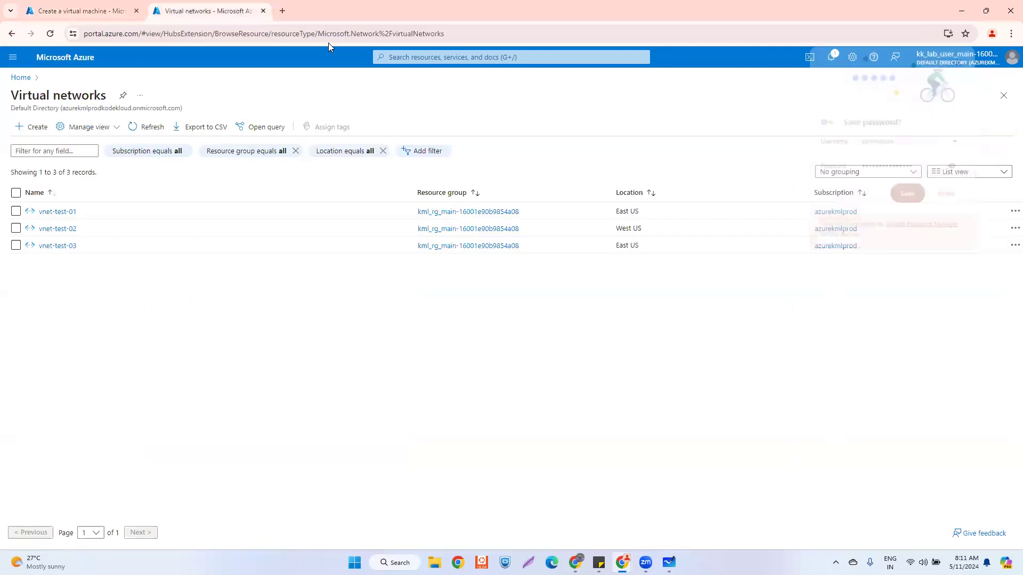
- In the resource group, select the old pubip-test-01, vm-test-01-nsg and vm-test-01637 resources
{"action": "left_click", "coordinate": [21, 78]}
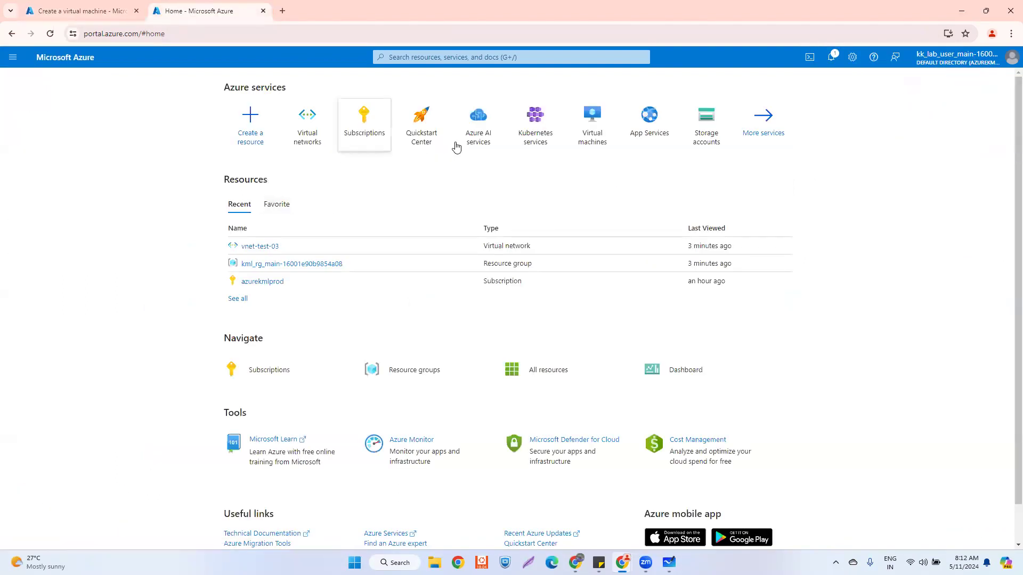
{"action": "left_click", "coordinate": [258, 263]}
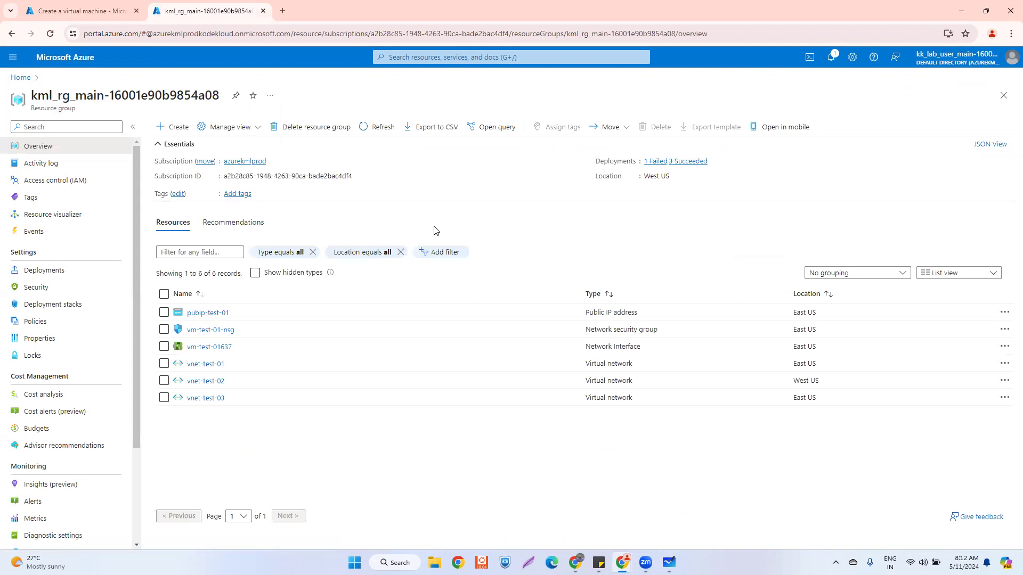
{"action": "left_click", "coordinate": [164, 346]}
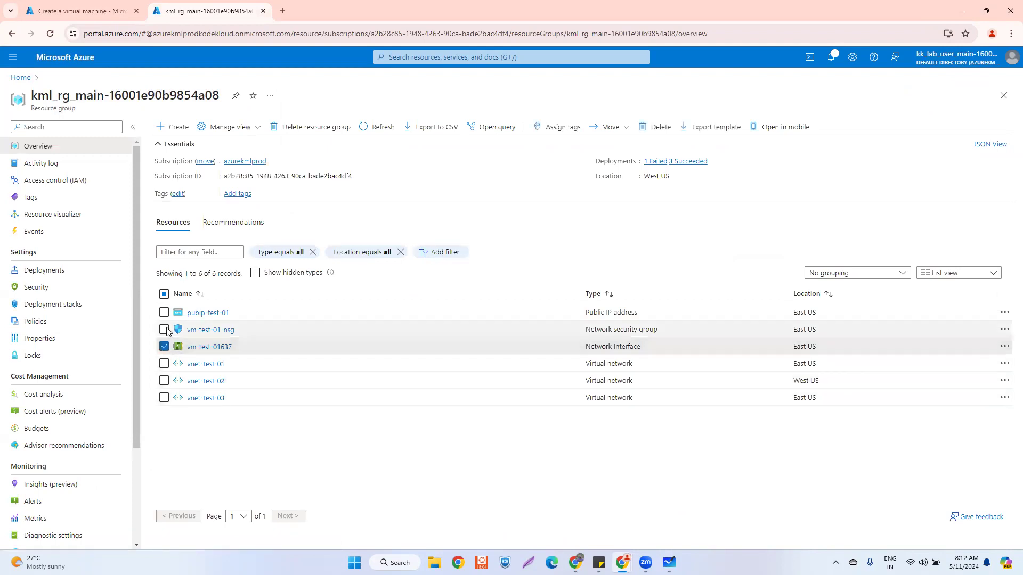
{"action": "left_click", "coordinate": [164, 329]}
{"action": "left_click", "coordinate": [165, 312]}
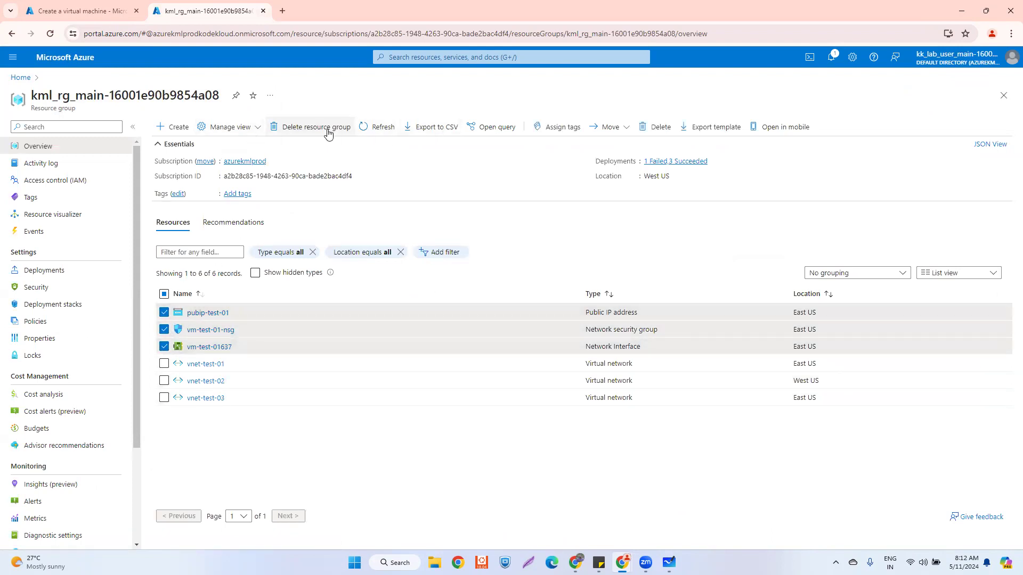
- Delete the three selected resources, confirming with 'delete', then refresh the list and return to the wizard
{"action": "left_click", "coordinate": [656, 127]}
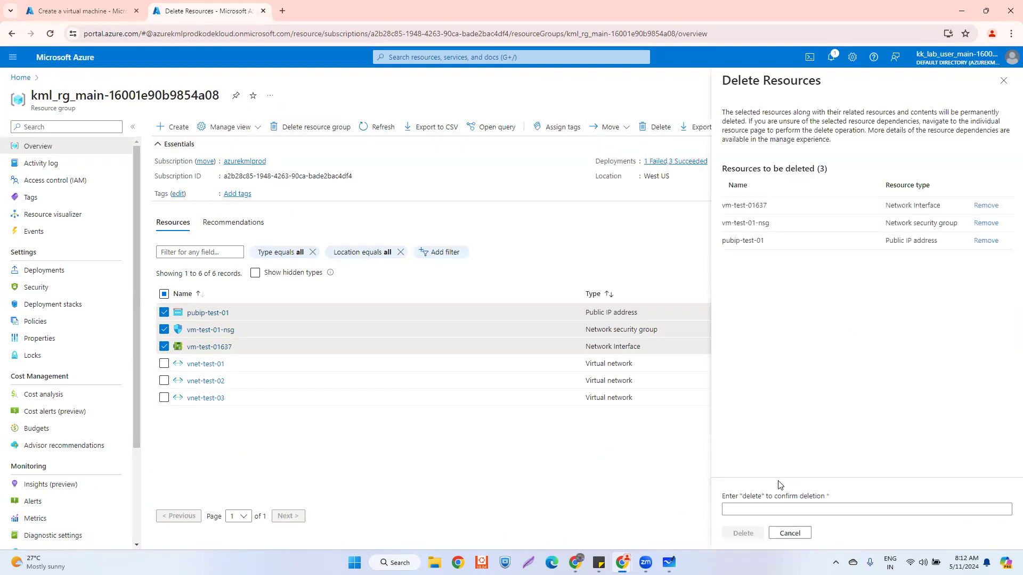
{"action": "left_click", "coordinate": [767, 508]}
{"action": "type", "text": "delet"}
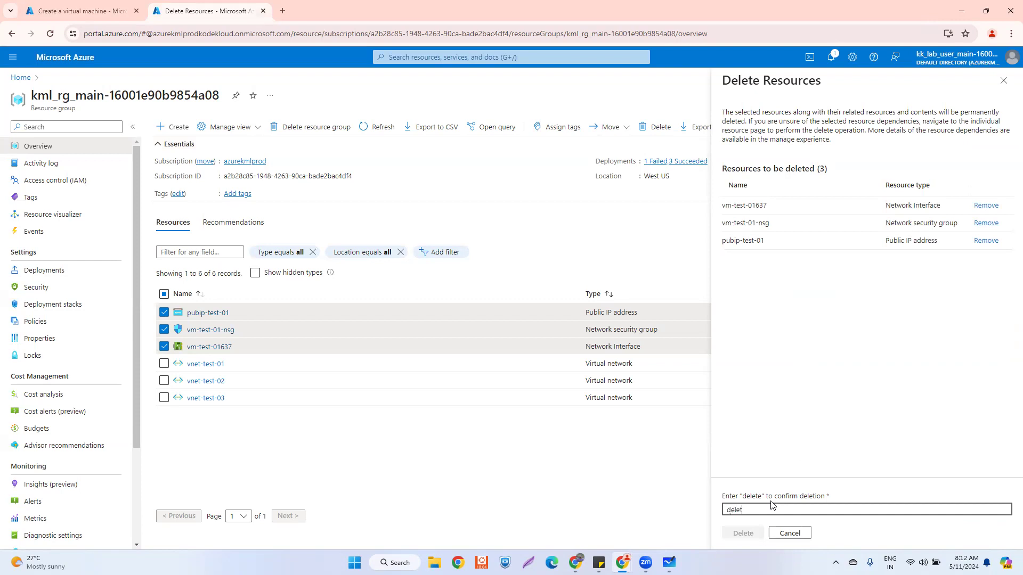
{"action": "type", "text": "e"}
{"action": "left_click", "coordinate": [733, 535]}
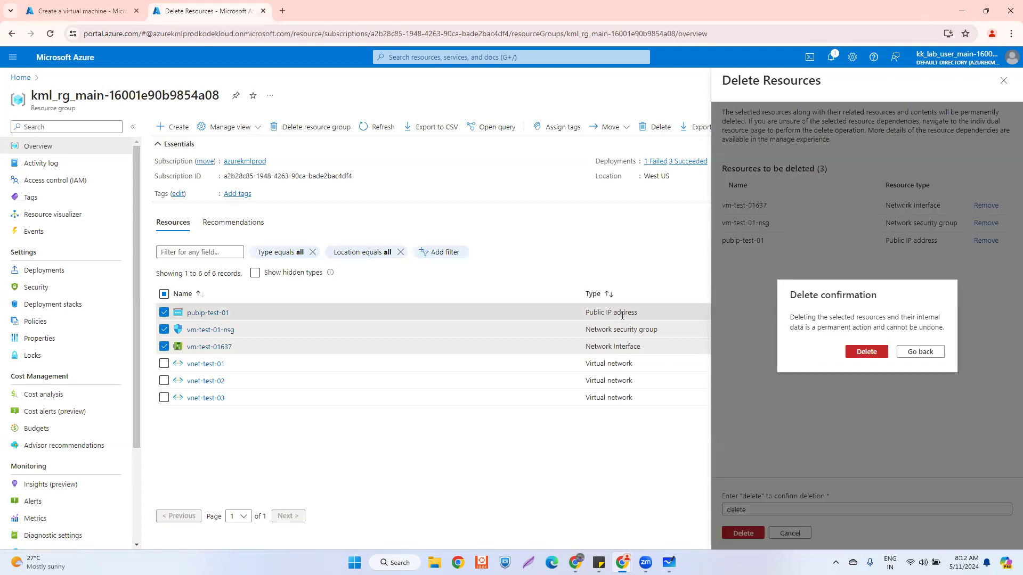
{"action": "left_click", "coordinate": [866, 352]}
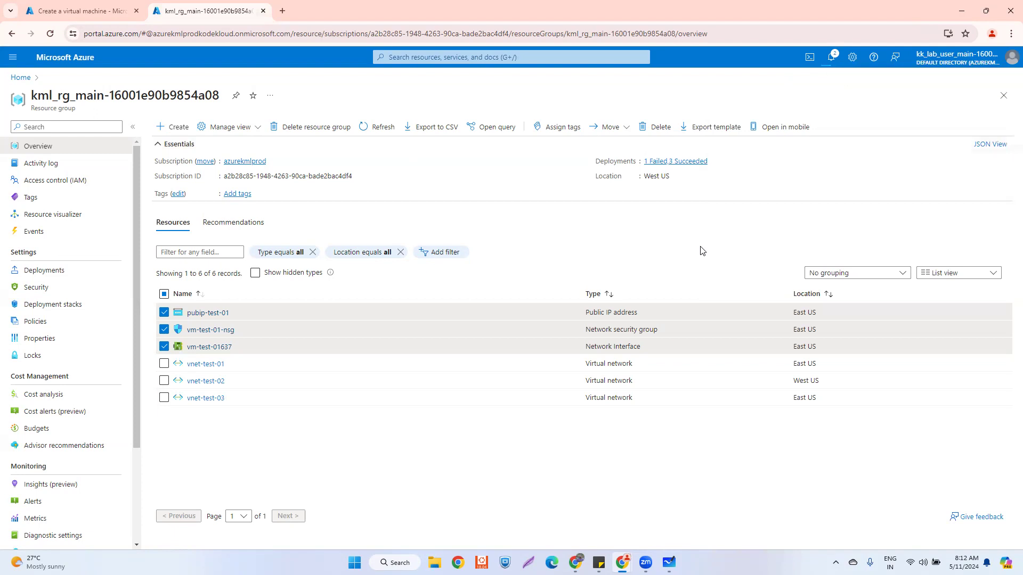
{"action": "left_click", "coordinate": [378, 128]}
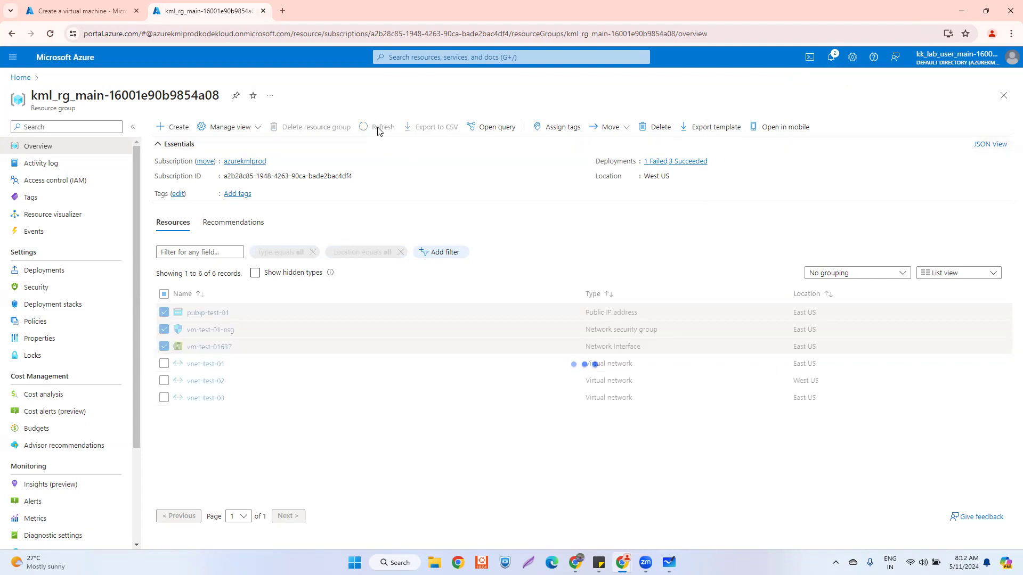
{"action": "left_click", "coordinate": [378, 129]}
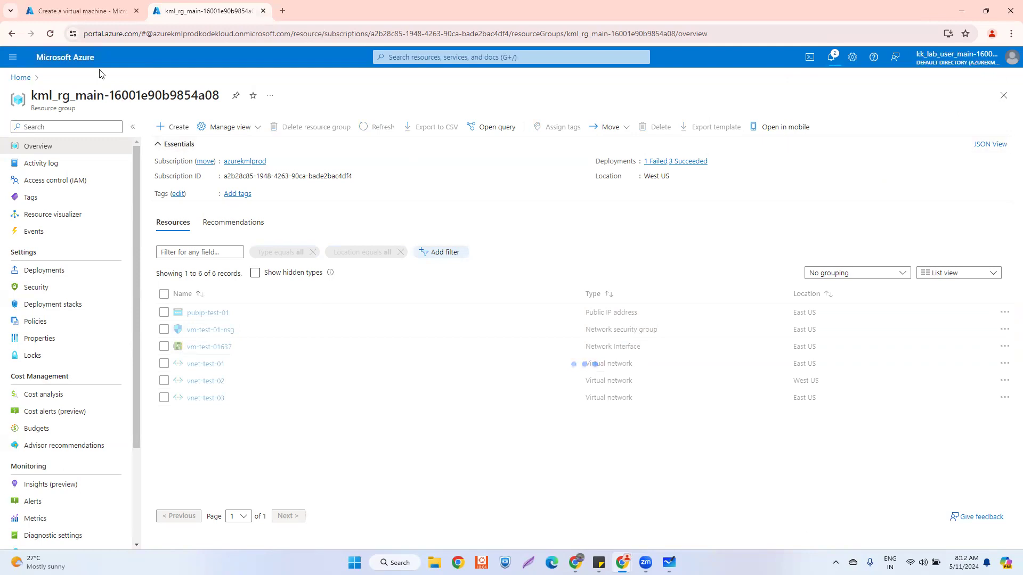
{"action": "left_click", "coordinate": [88, 12]}
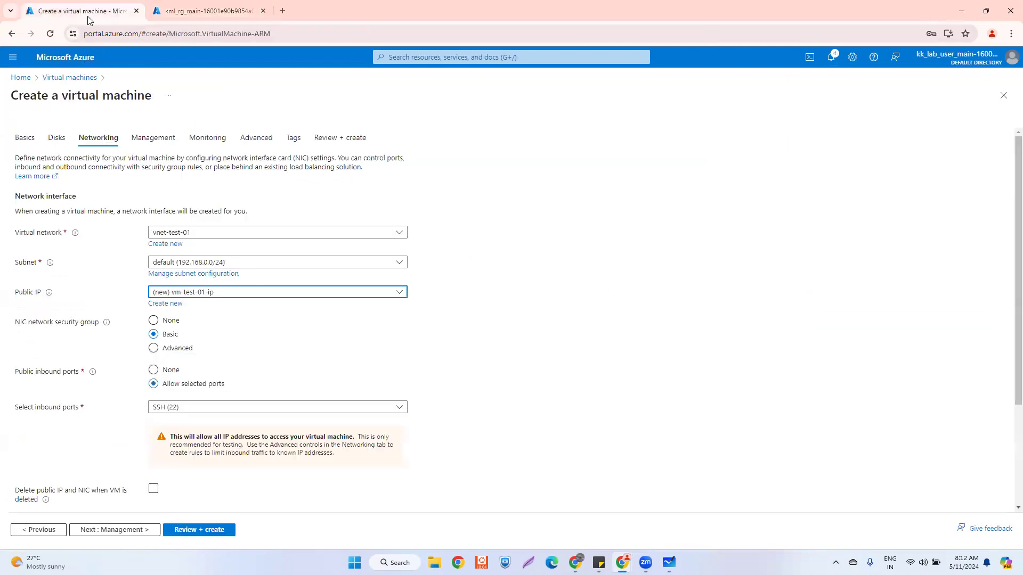
- Start a new public IP and replace its default name with pubip-test-01
{"action": "left_click", "coordinate": [191, 297]}
{"action": "left_click", "coordinate": [161, 312]}
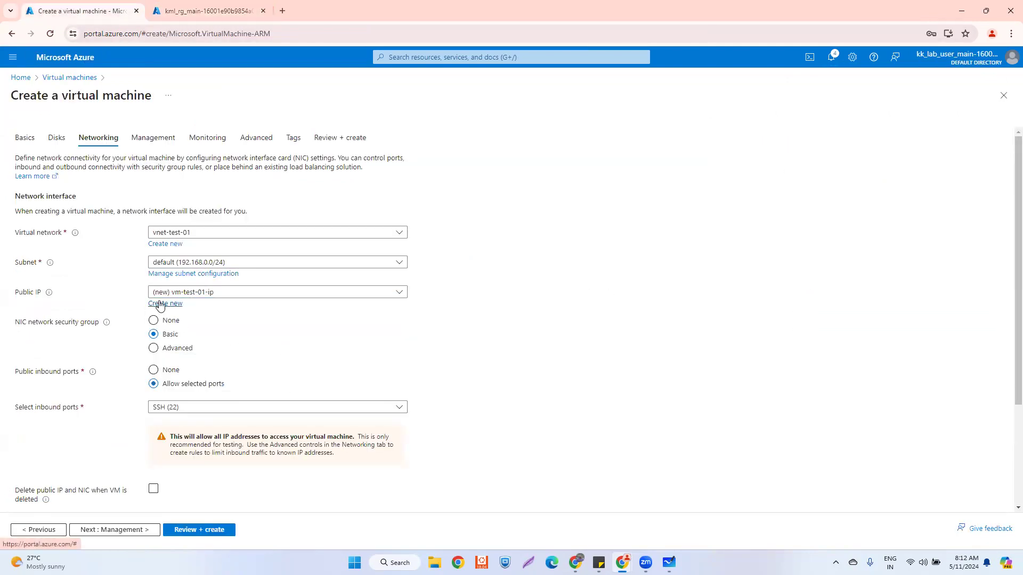
{"action": "left_click", "coordinate": [161, 305]}
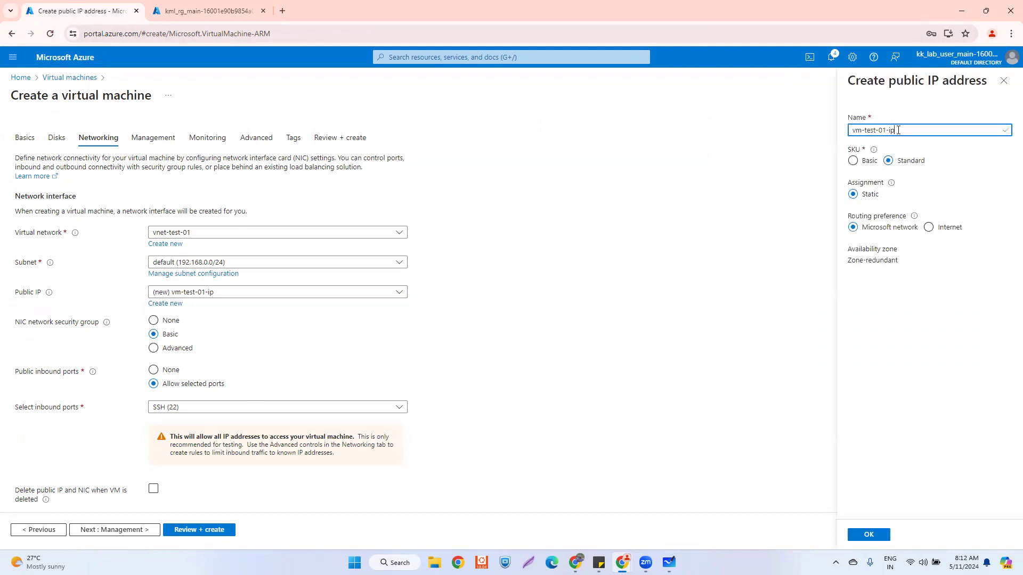
{"action": "left_click_drag", "start_coordinate": [898, 130], "coordinate": [835, 133]}
{"action": "type", "text": "pubip-"}
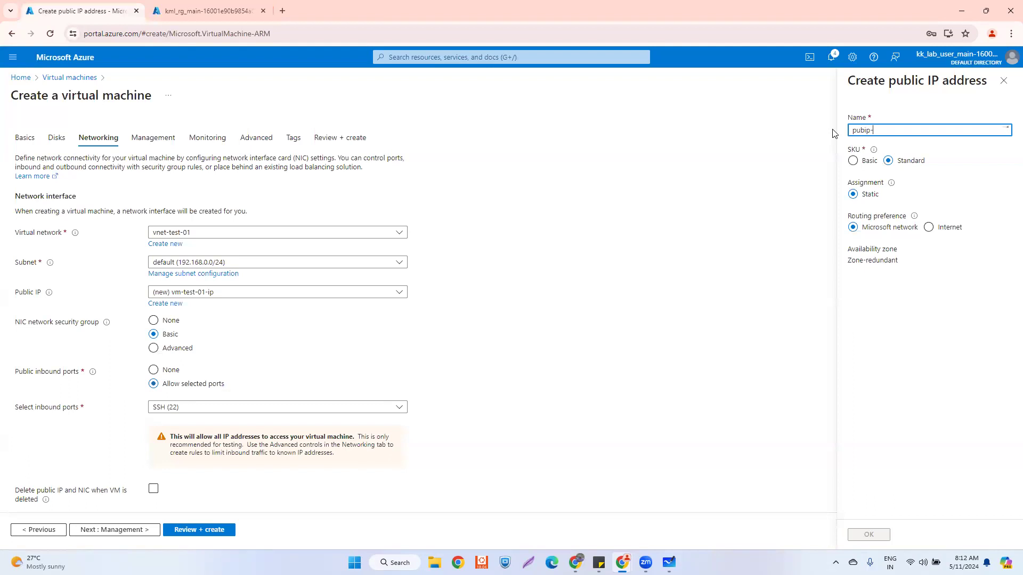
{"action": "type", "text": "test-01"}
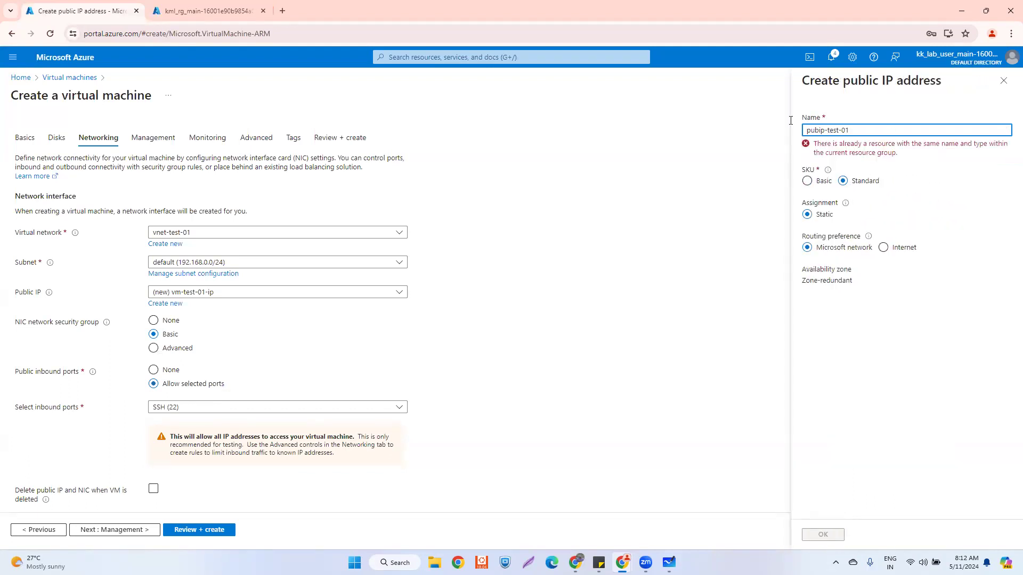
- Refresh the resource group list until the old resources are gone, then return to the public IP panel
{"action": "left_click", "coordinate": [206, 11]}
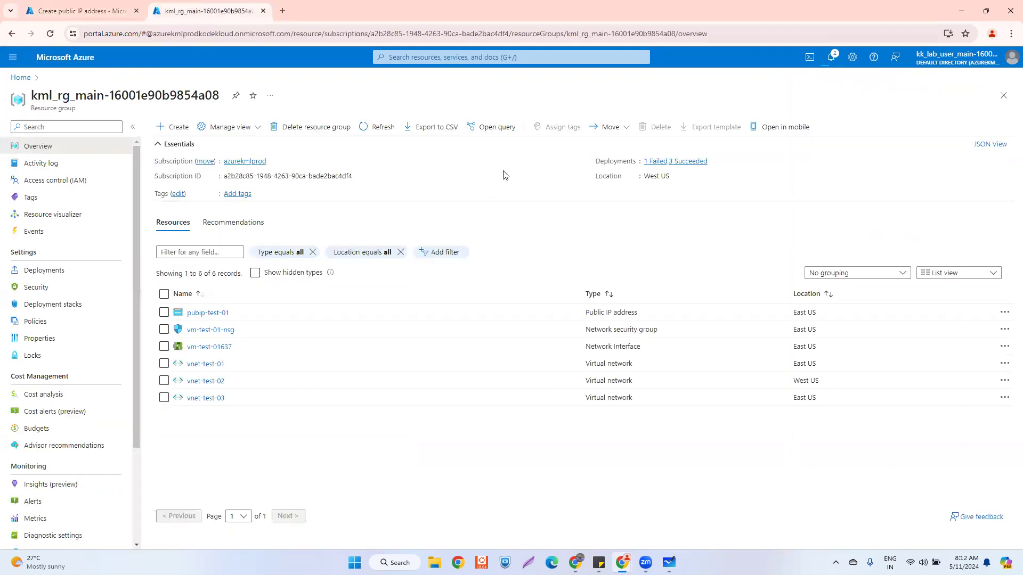
{"action": "left_click", "coordinate": [369, 127]}
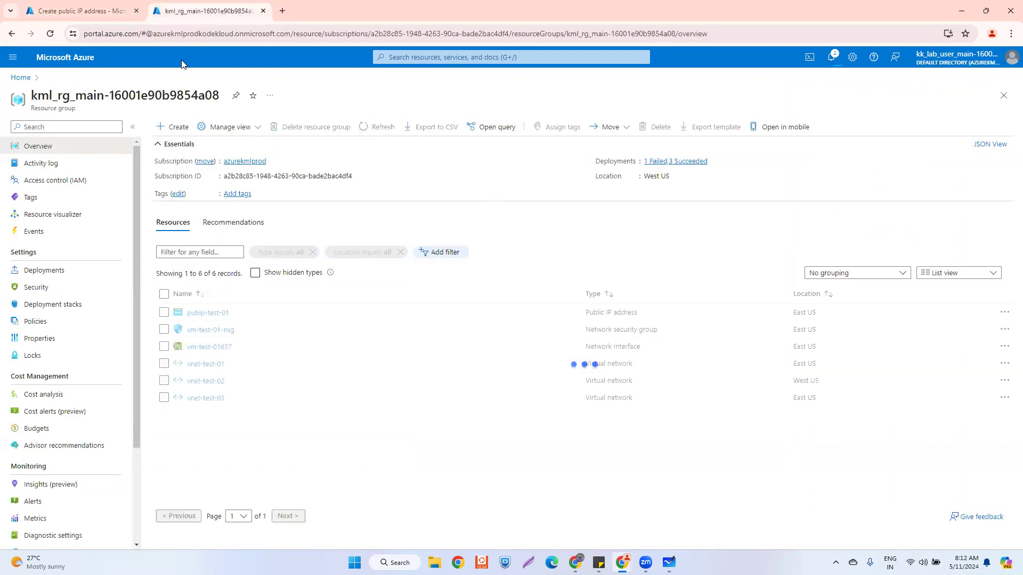
{"action": "left_click", "coordinate": [87, 11]}
{"action": "left_click", "coordinate": [208, 7]}
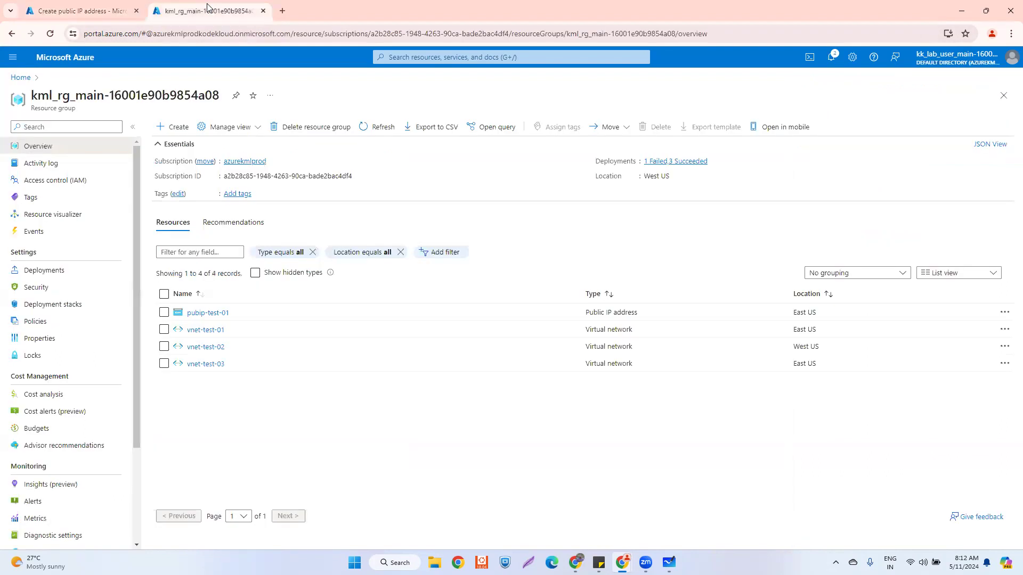
{"action": "left_click", "coordinate": [371, 126]}
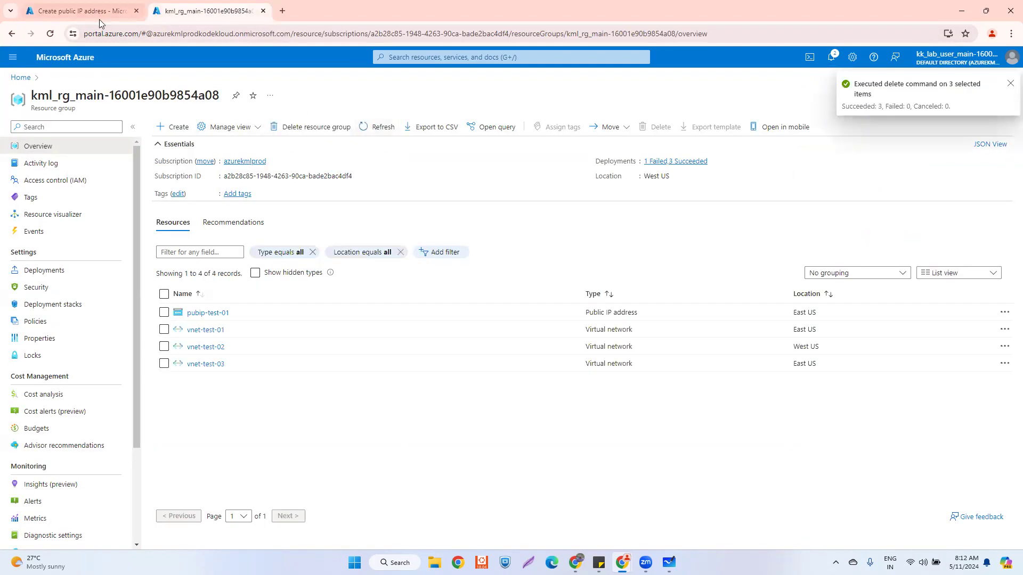
{"action": "left_click", "coordinate": [374, 128]}
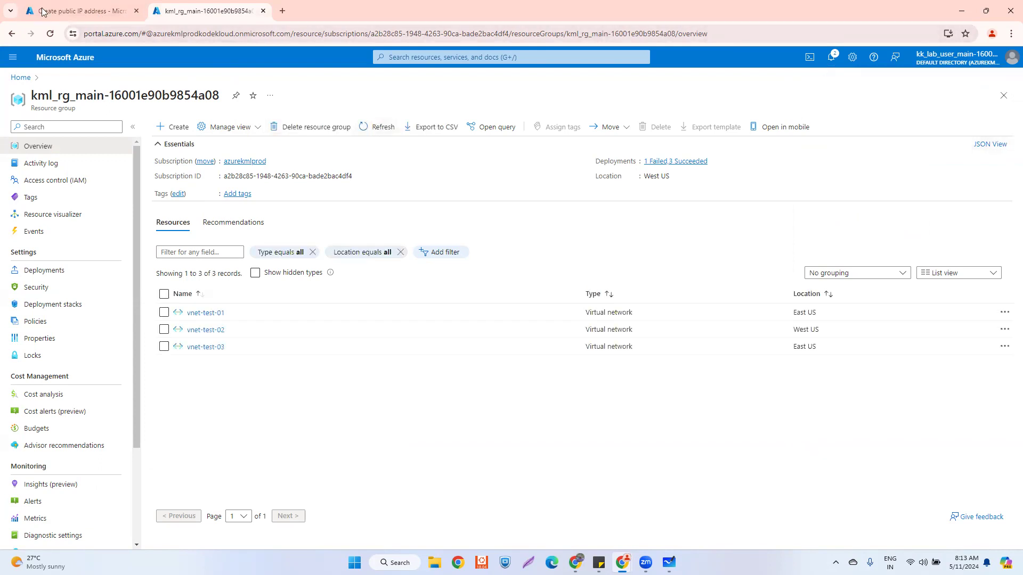
{"action": "key", "text": "ctrl+shift+Tab"}
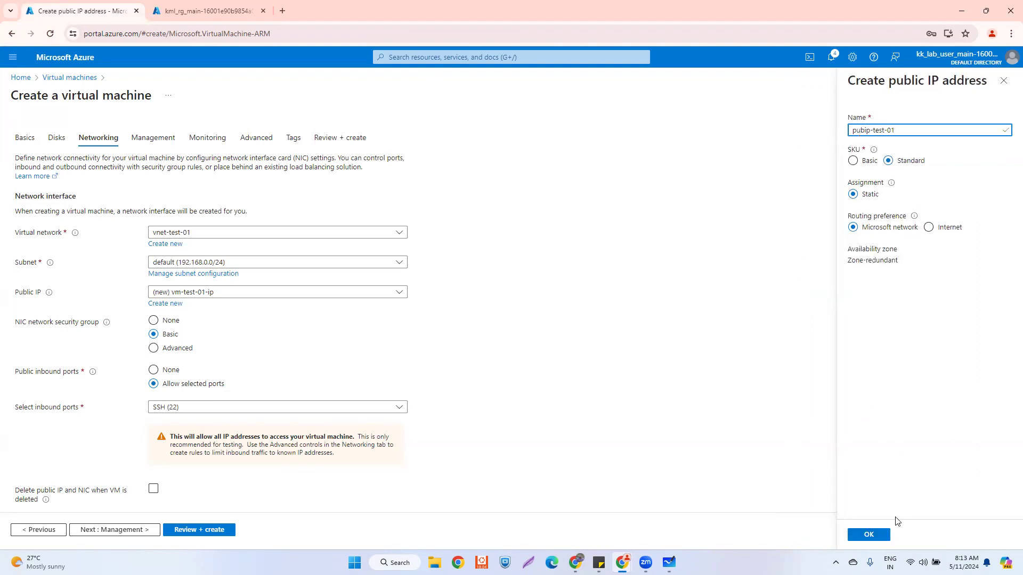
- Confirm public IP pubip-test-01, pass validation for Standard D2s v3 at 0.0960 USD/hr, and deploy
{"action": "left_click", "coordinate": [868, 535]}
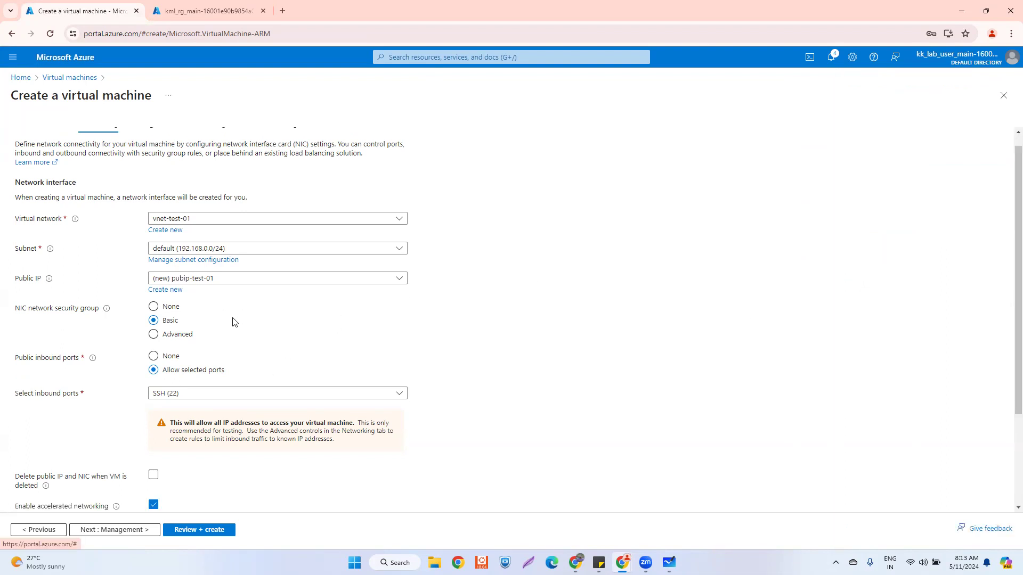
{"action": "scroll", "coordinate": [230, 323], "scroll_direction": "down", "scroll_amount": 3}
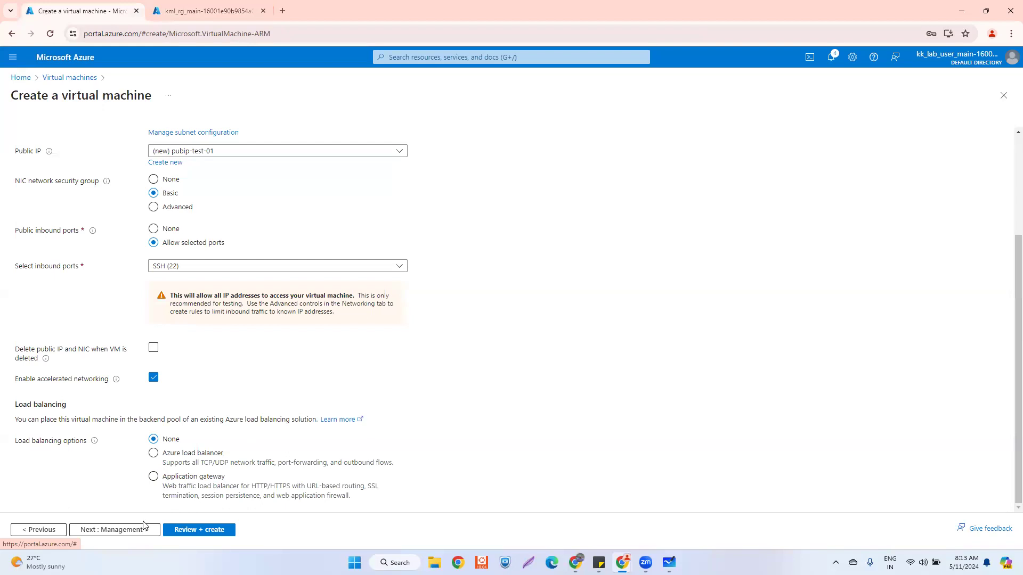
{"action": "left_click", "coordinate": [194, 531]}
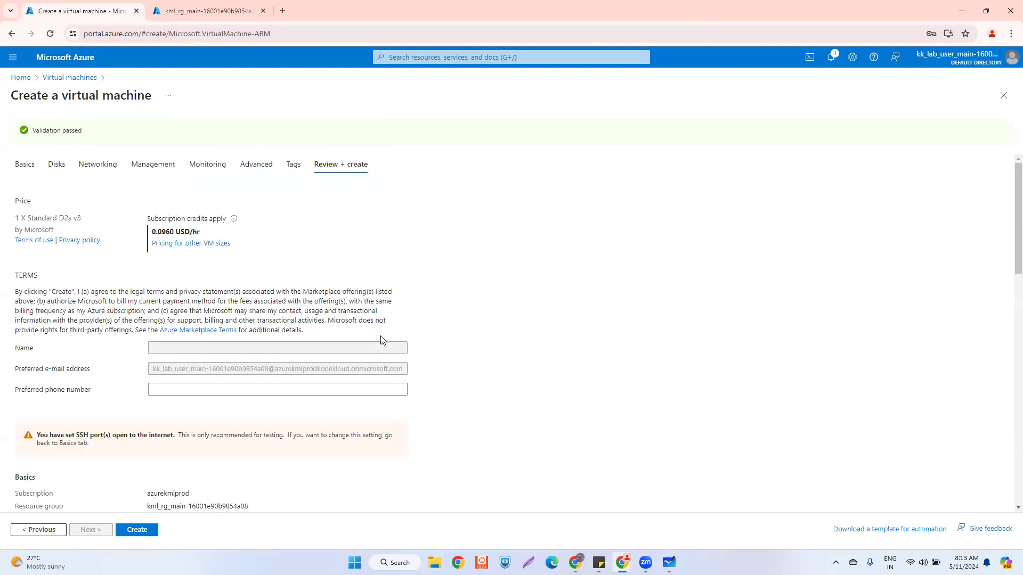
{"action": "scroll", "coordinate": [381, 340], "scroll_direction": "down", "scroll_amount": 12}
{"action": "scroll", "coordinate": [381, 340], "scroll_direction": "down", "scroll_amount": 4}
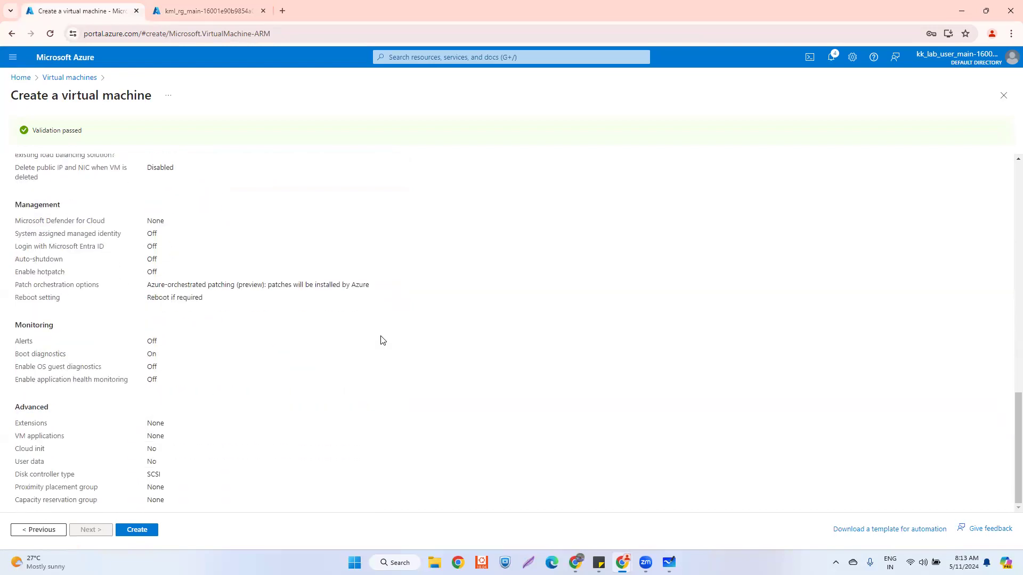
{"action": "left_click", "coordinate": [138, 530]}
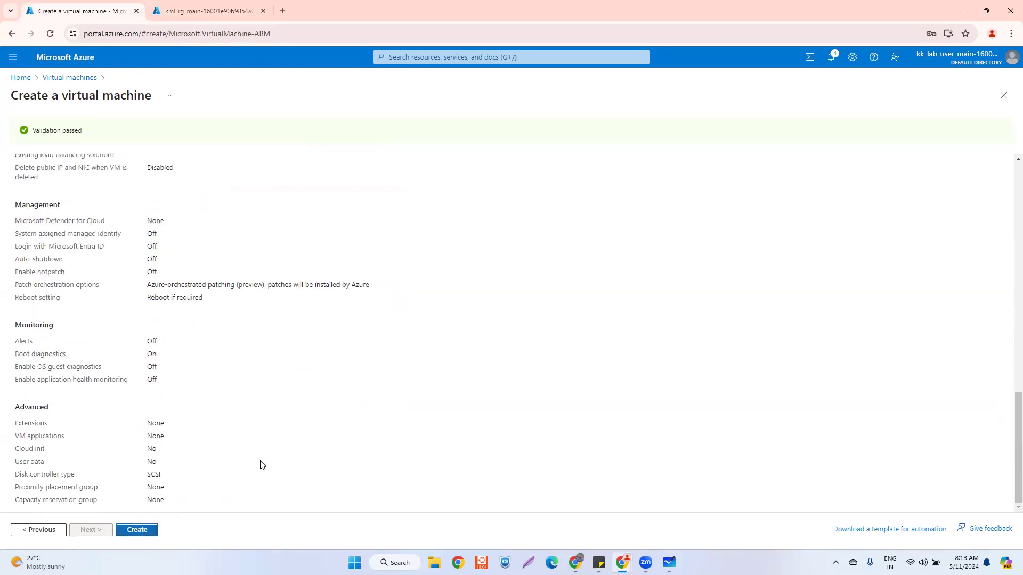
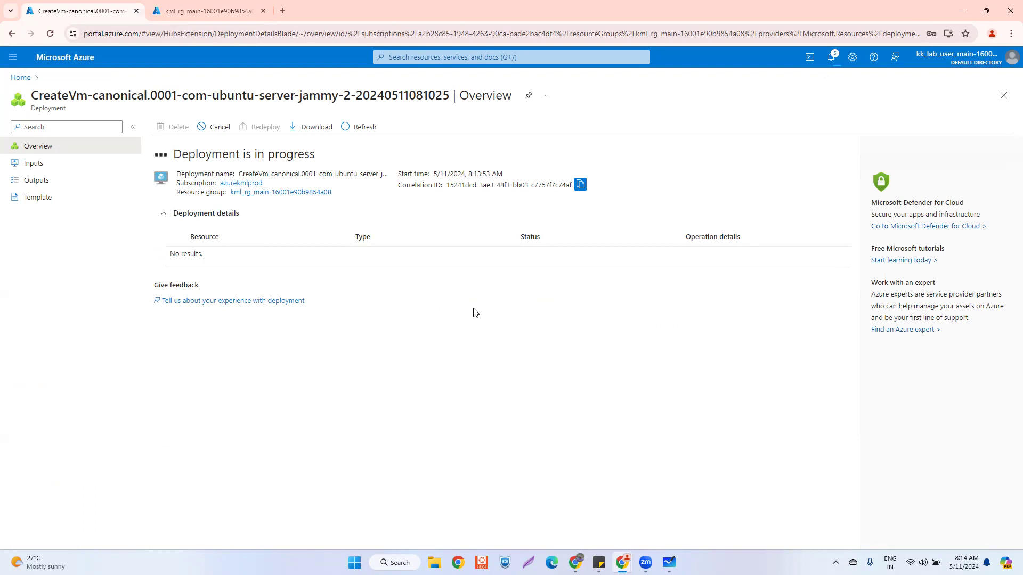
- Check the VM deployment, then land on the kml_rg_main resource group listing vnet-test-01, -02 and -03
{"action": "left_click", "coordinate": [175, 11]}
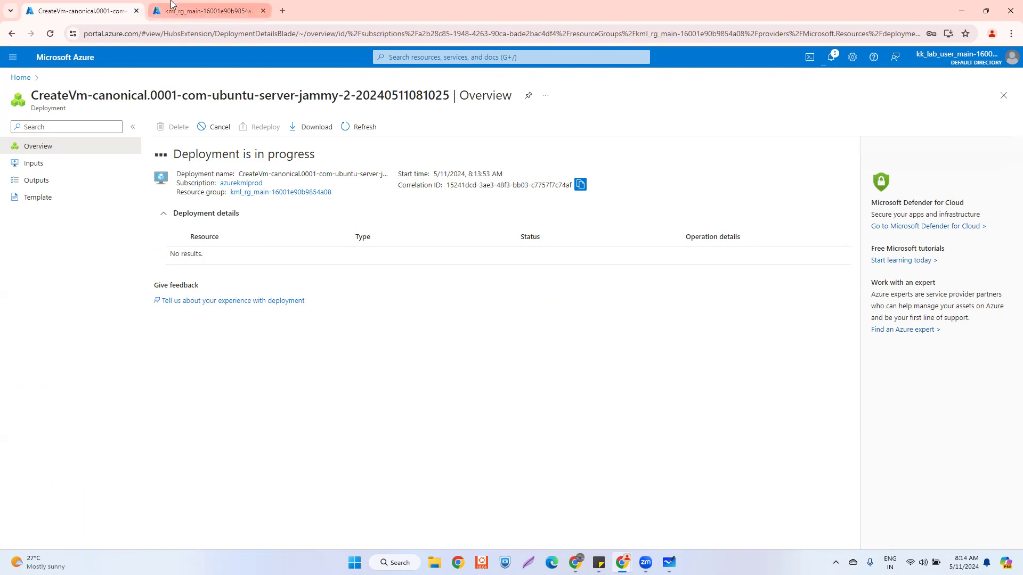
{"action": "left_click", "coordinate": [62, 9]}
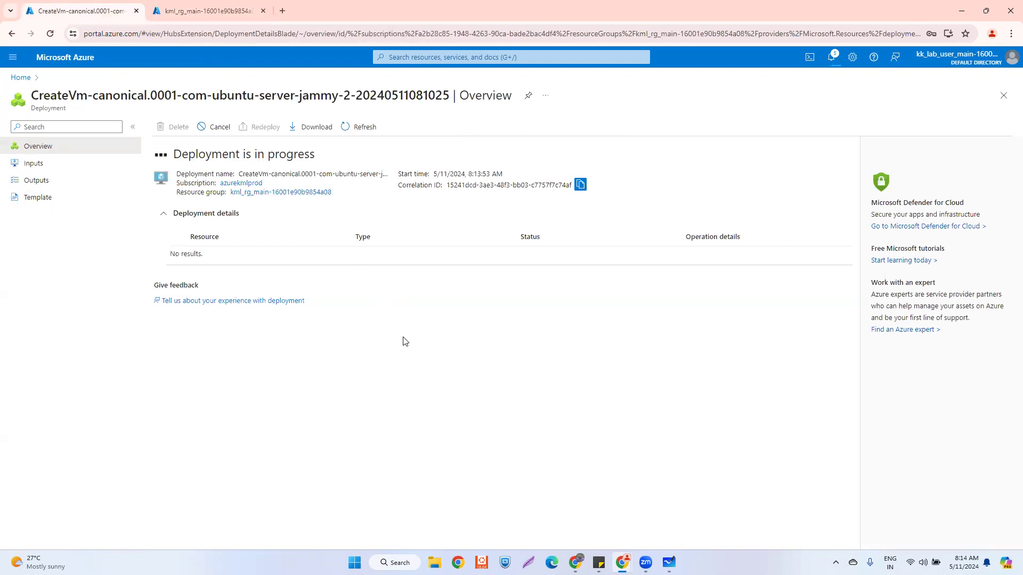
{"action": "left_click", "coordinate": [208, 11]}
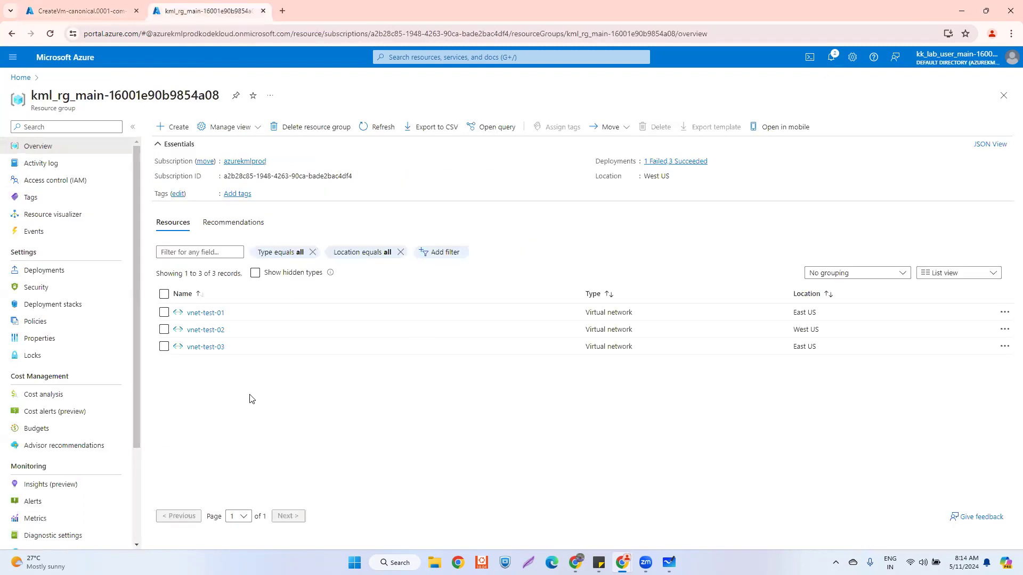
- Open vnet-test-01 from the resource list and show its empty Peerings page
{"action": "left_click", "coordinate": [206, 313]}
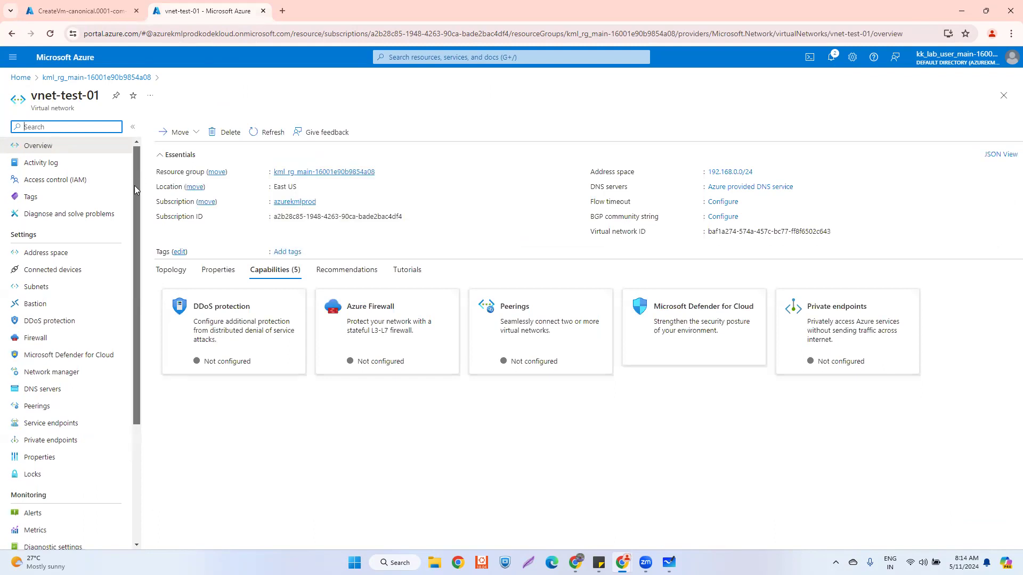
{"action": "scroll", "coordinate": [135, 180], "scroll_direction": "down", "scroll_amount": 1}
{"action": "scroll", "coordinate": [135, 177], "scroll_direction": "up", "scroll_amount": 1}
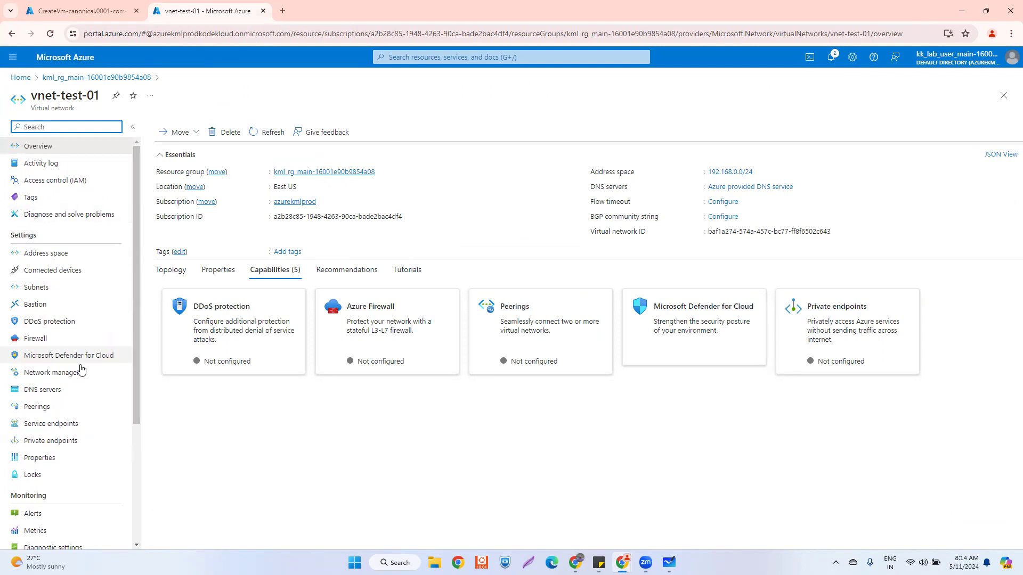
{"action": "left_click", "coordinate": [32, 410]}
{"action": "left_click", "coordinate": [296, 270]}
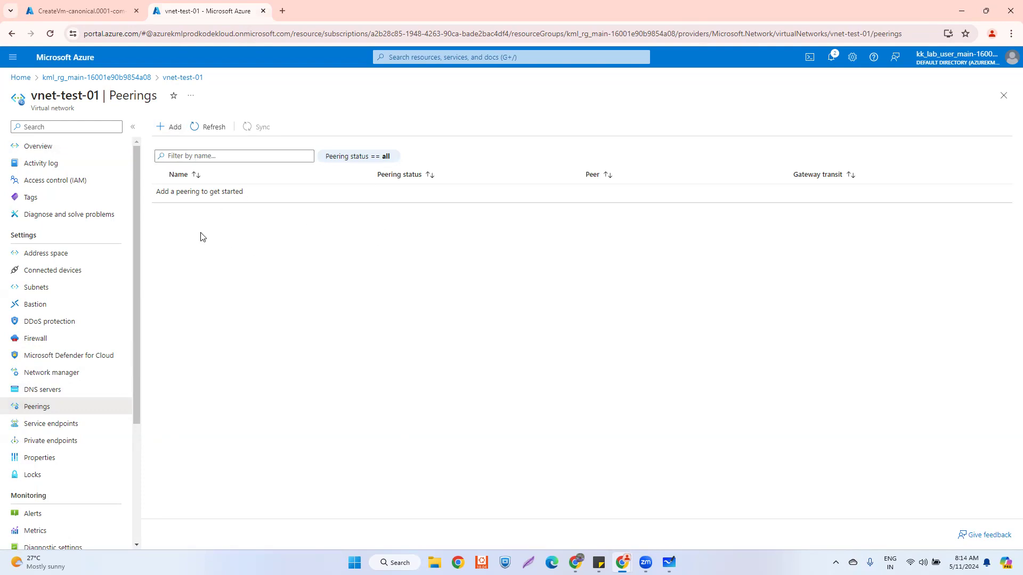
- Add a peering named vnet_01_to_vnet_03 and allow vnet-test-01 to receive forwarded traffic
{"action": "left_click", "coordinate": [167, 129]}
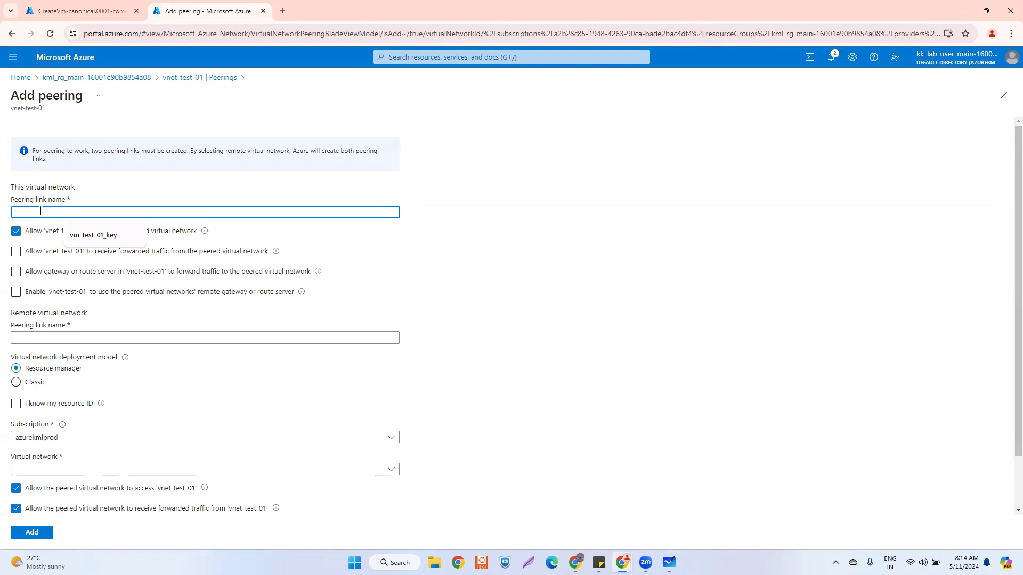
{"action": "type", "text": "vnet"}
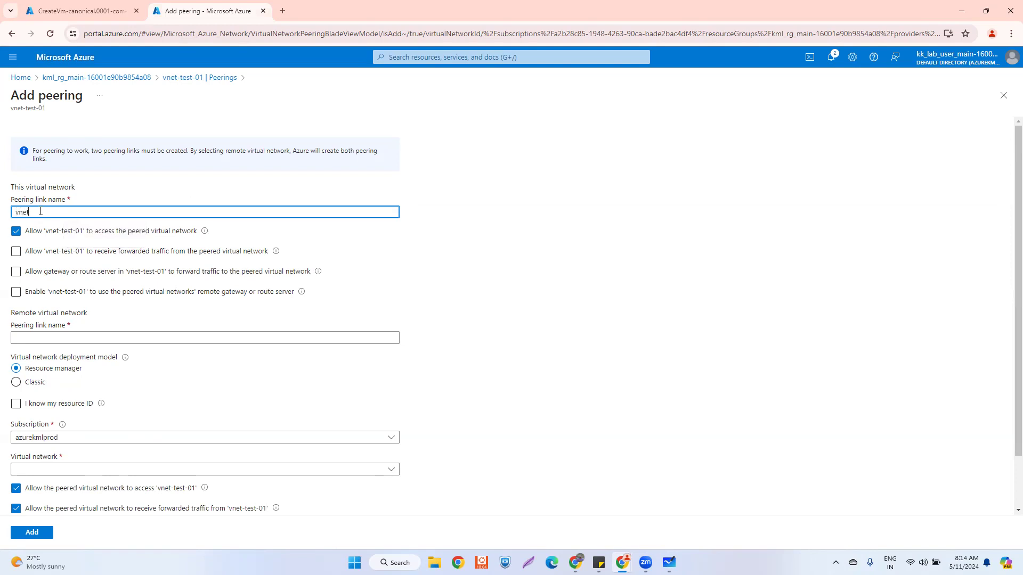
{"action": "type", "text": "-"}
{"action": "key", "text": "BackSpace"}
{"action": "type", "text": "_01_to_vnet_03"}
{"action": "left_click", "coordinate": [16, 252]}
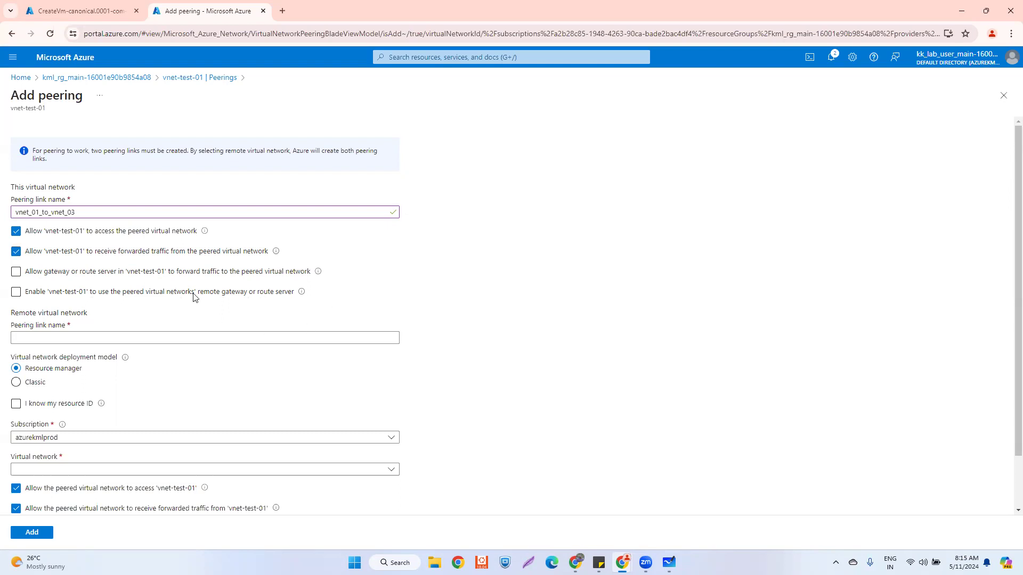
- Set the remote peering link name to vnet_03_to_vnet_01 by copying and editing the local name
{"action": "left_click", "coordinate": [46, 337]}
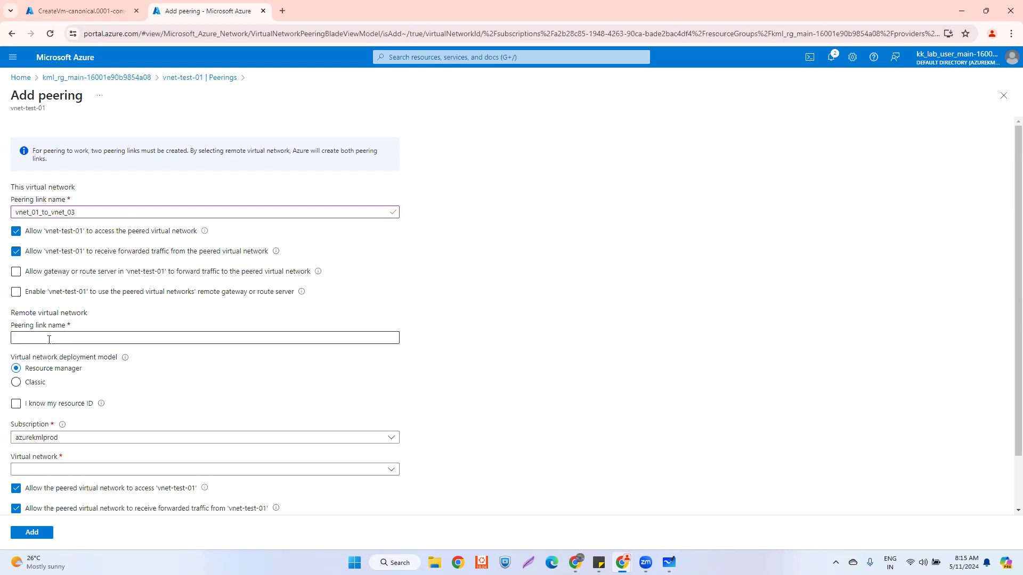
{"action": "left_click", "coordinate": [42, 339]}
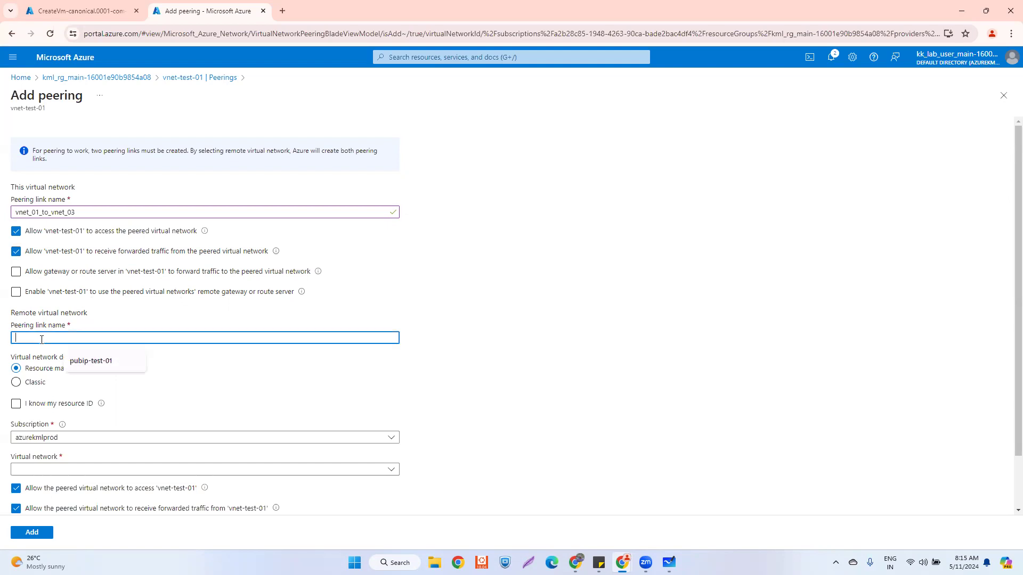
{"action": "left_click_drag", "start_coordinate": [81, 212], "coordinate": [14, 212]}
{"action": "key", "text": "ctrl+c"}
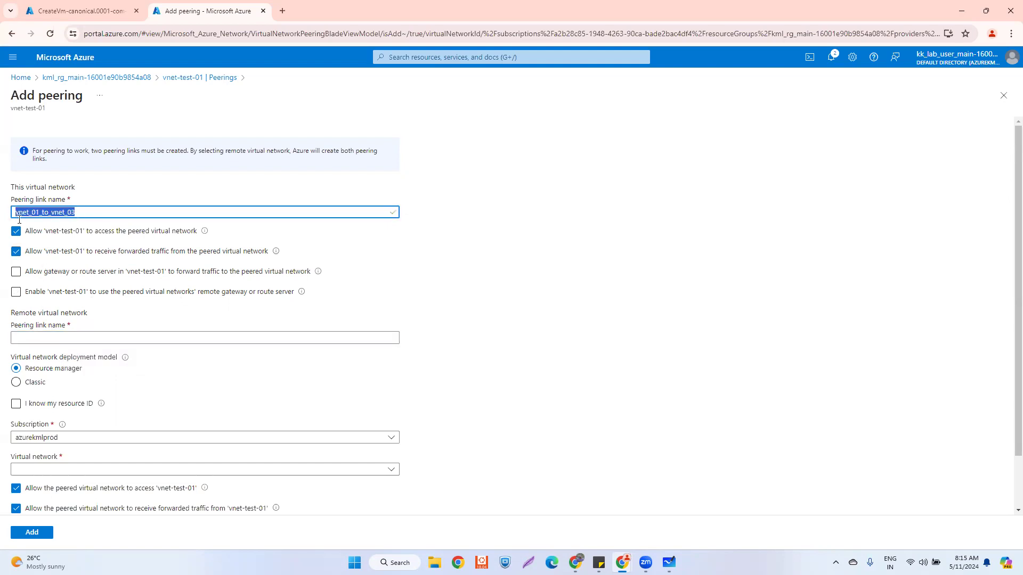
{"action": "left_click", "coordinate": [52, 337]}
{"action": "key", "text": "ctrl+v"}
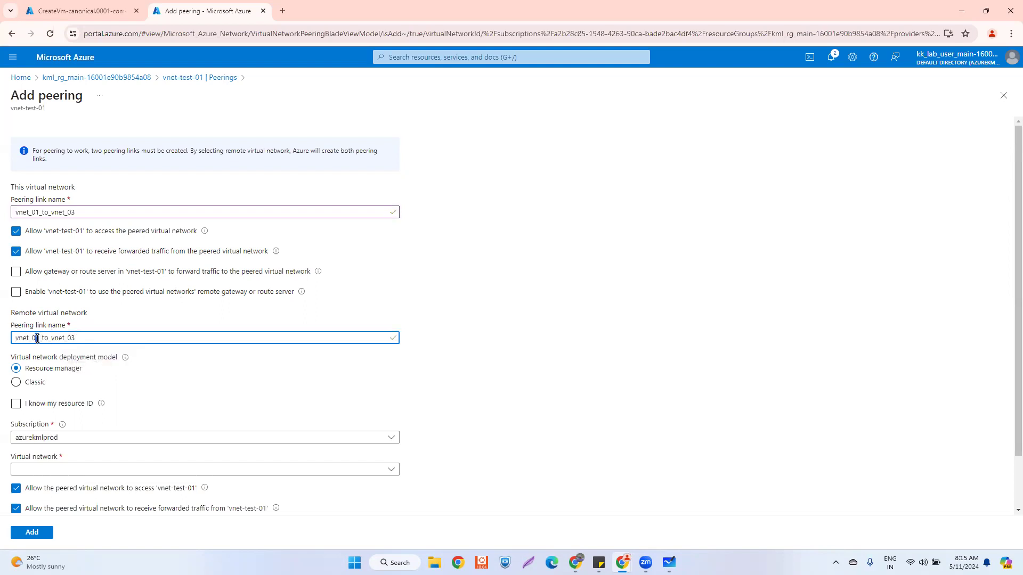
{"action": "left_click", "coordinate": [37, 339]}
{"action": "key", "text": "BackSpace"}
{"action": "type", "text": "3"}
{"action": "scroll", "coordinate": [142, 381], "scroll_direction": "down", "scroll_amount": 1}
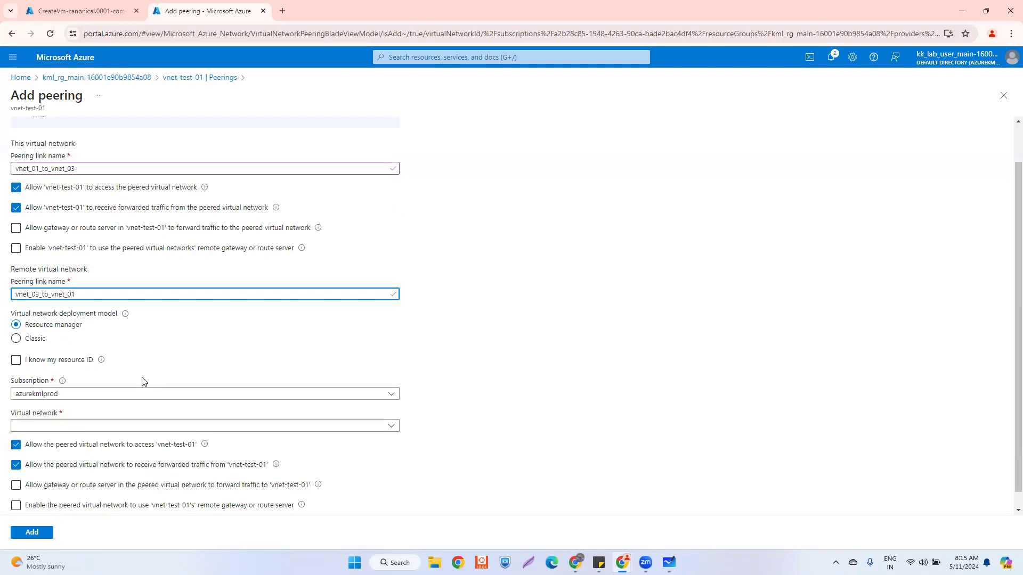
{"action": "scroll", "coordinate": [143, 382], "scroll_direction": "down", "scroll_amount": 1}
- Choose vnet-test-03 as the remote network, turn off receiving forwarded traffic, and add the peering
{"action": "left_click", "coordinate": [71, 417]}
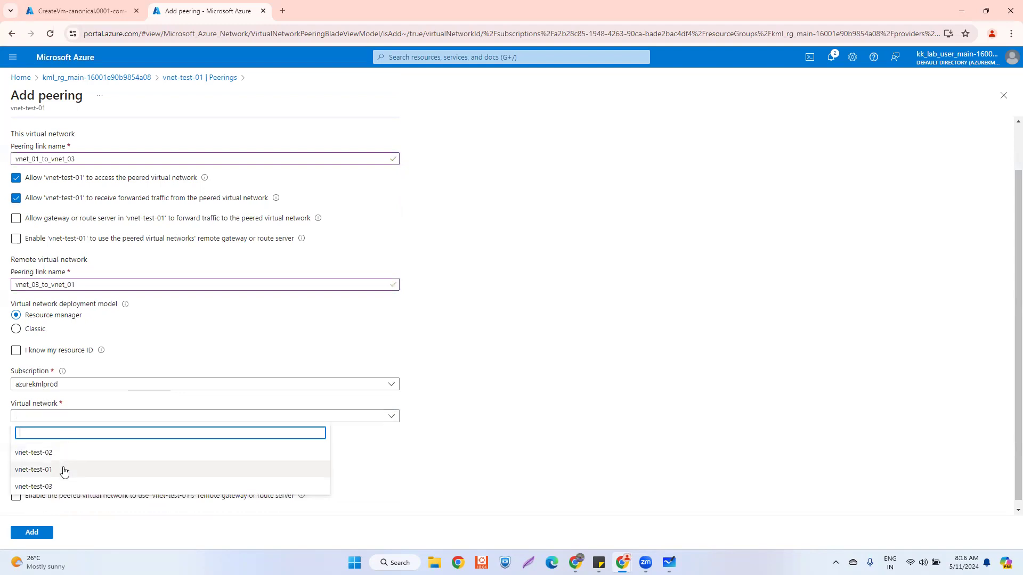
{"action": "left_click", "coordinate": [59, 486]}
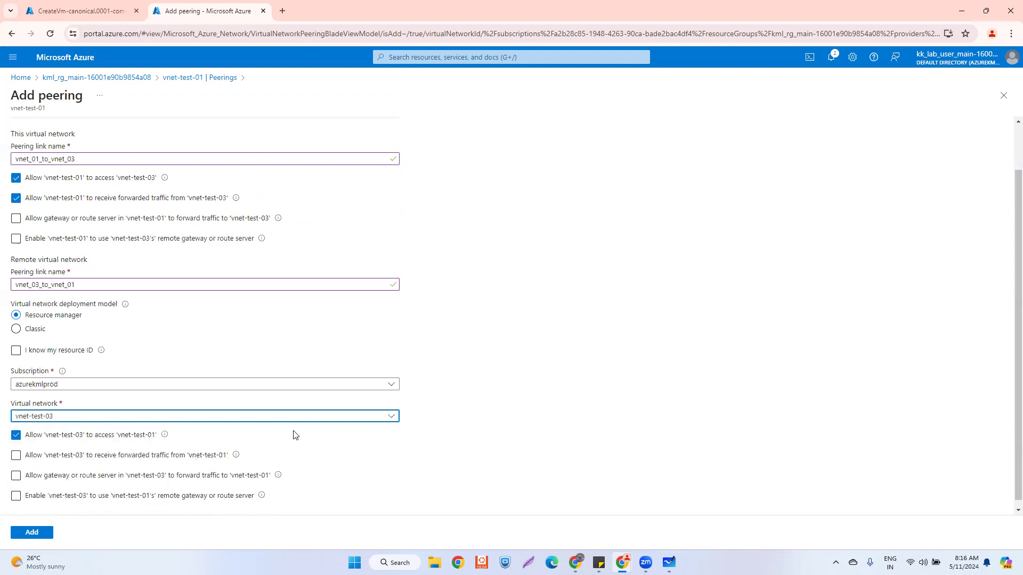
{"action": "scroll", "coordinate": [293, 435], "scroll_direction": "down", "scroll_amount": 1}
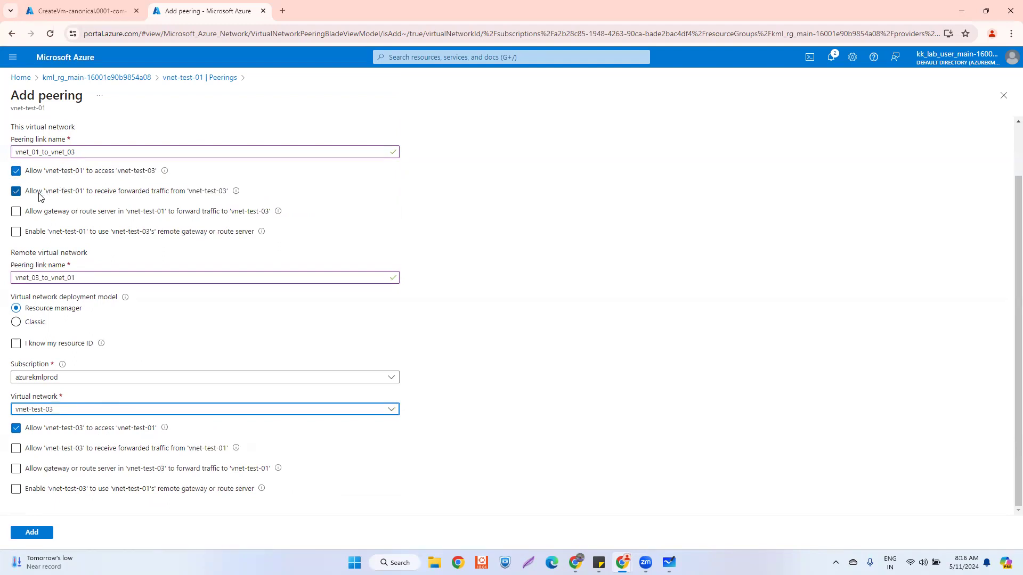
{"action": "left_click", "coordinate": [16, 192]}
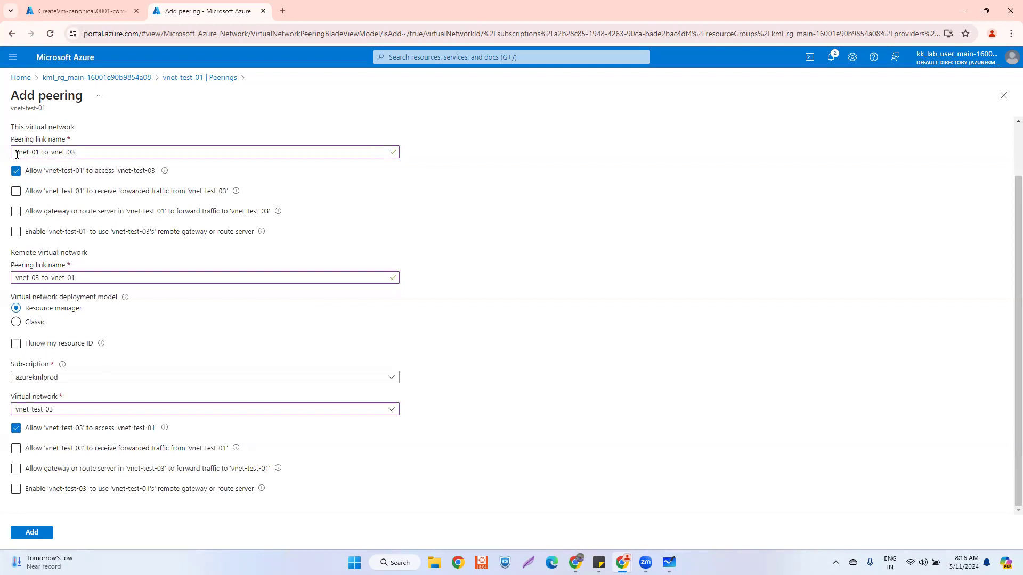
{"action": "left_click_drag", "start_coordinate": [16, 153], "coordinate": [83, 157]}
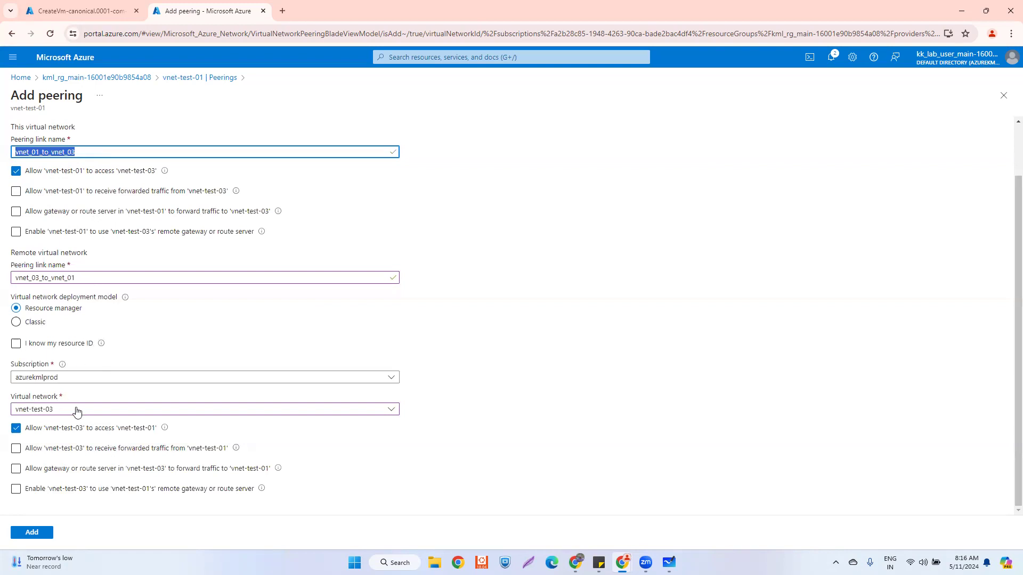
{"action": "left_click", "coordinate": [33, 534]}
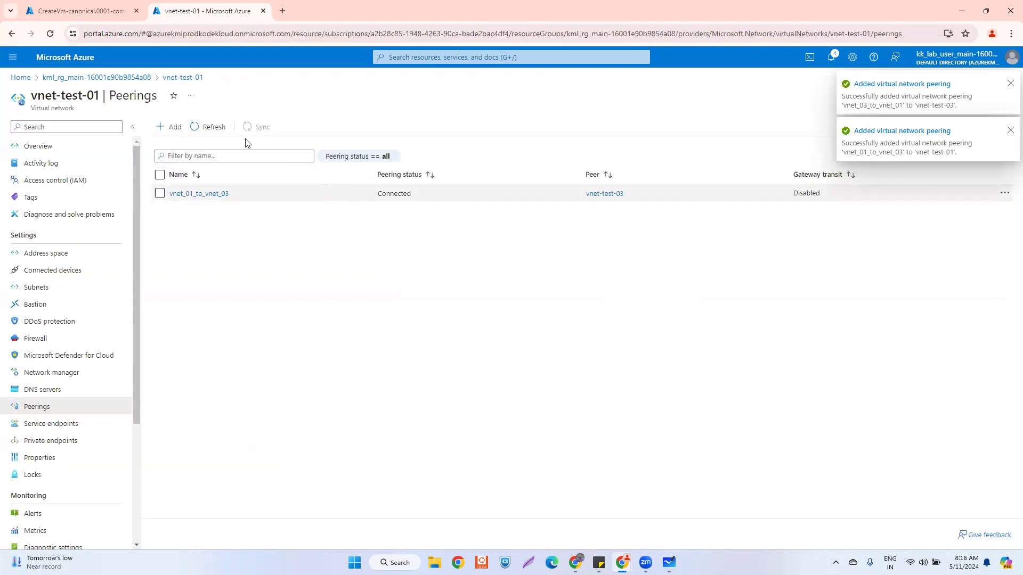
- Refresh the peerings and confirm the vm-test-01 deployment finished by opening the VM
{"action": "left_click", "coordinate": [214, 129]}
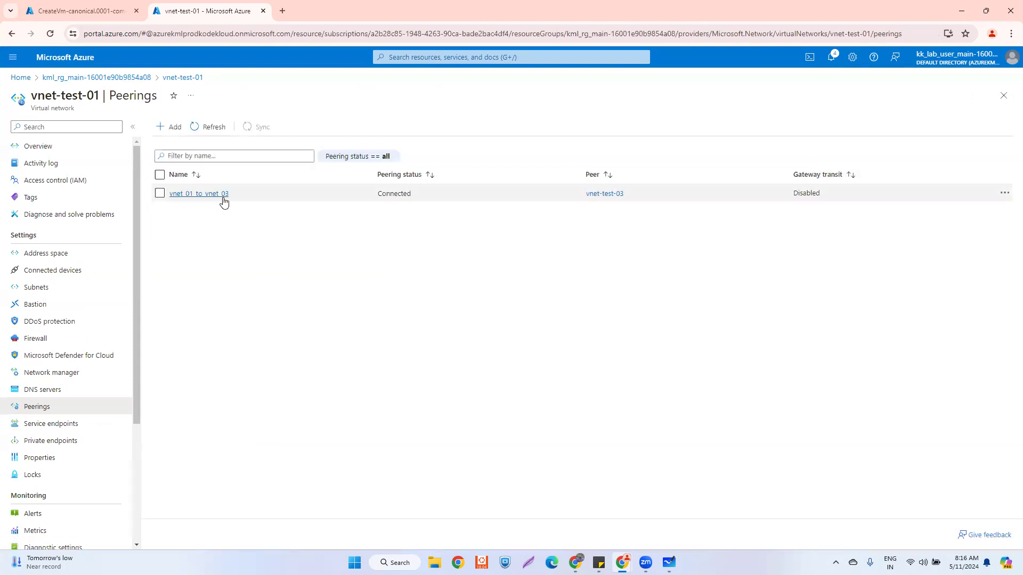
{"action": "left_click", "coordinate": [75, 4]}
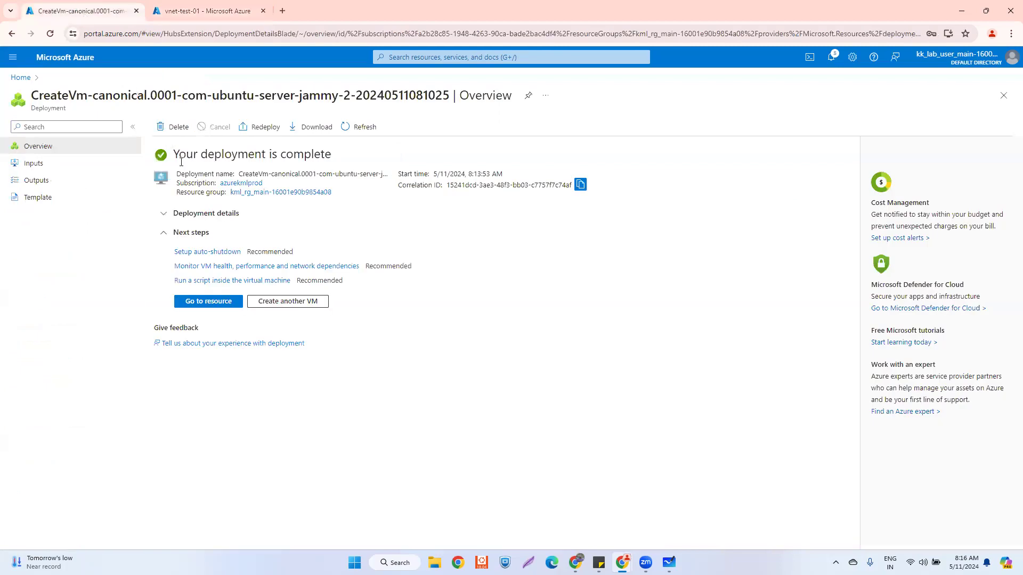
{"action": "left_click", "coordinate": [222, 302]}
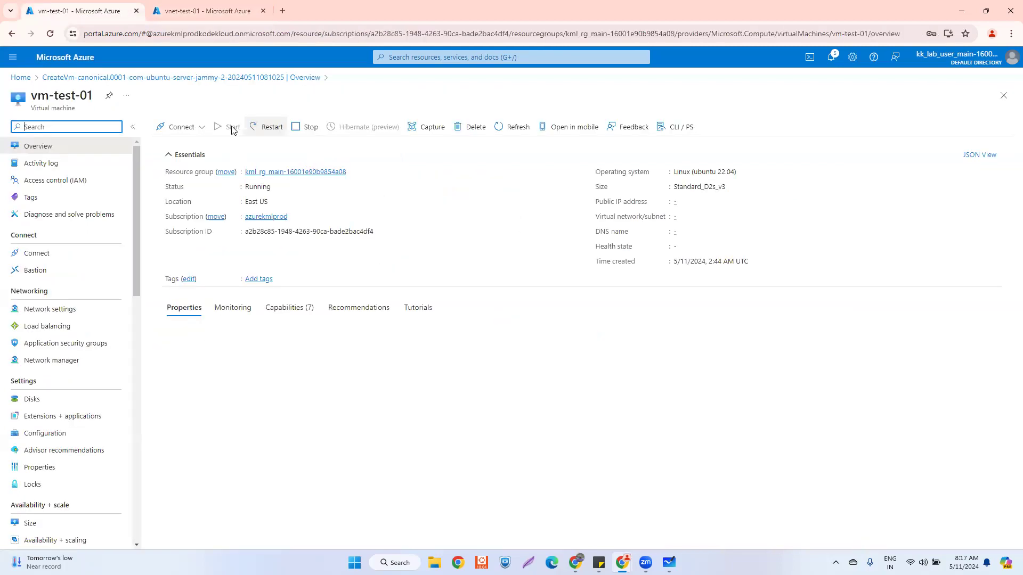
- From Home, go to Virtual machines and choose Create > Azure virtual machine
{"action": "left_click", "coordinate": [22, 78]}
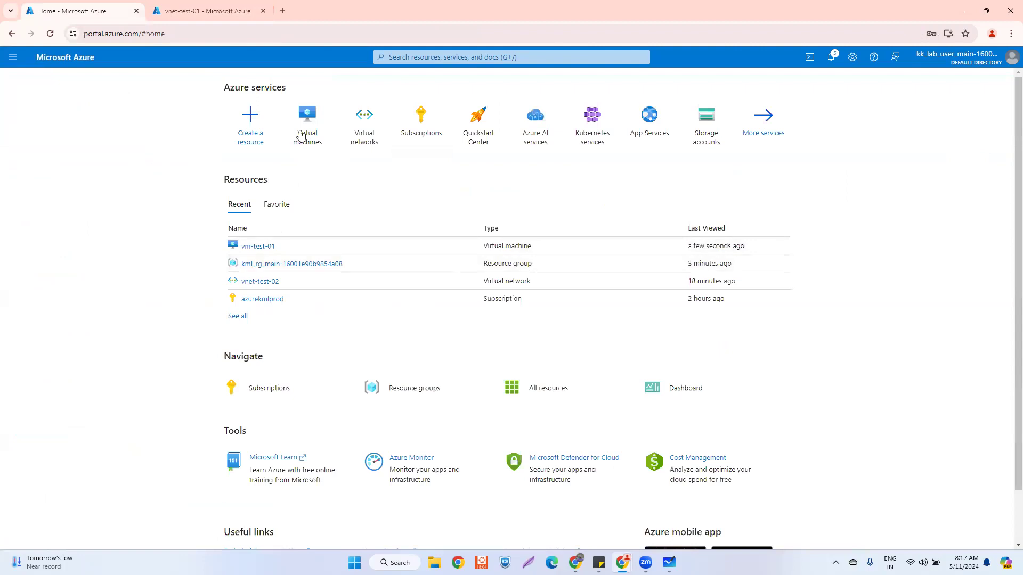
{"action": "left_click", "coordinate": [301, 133]}
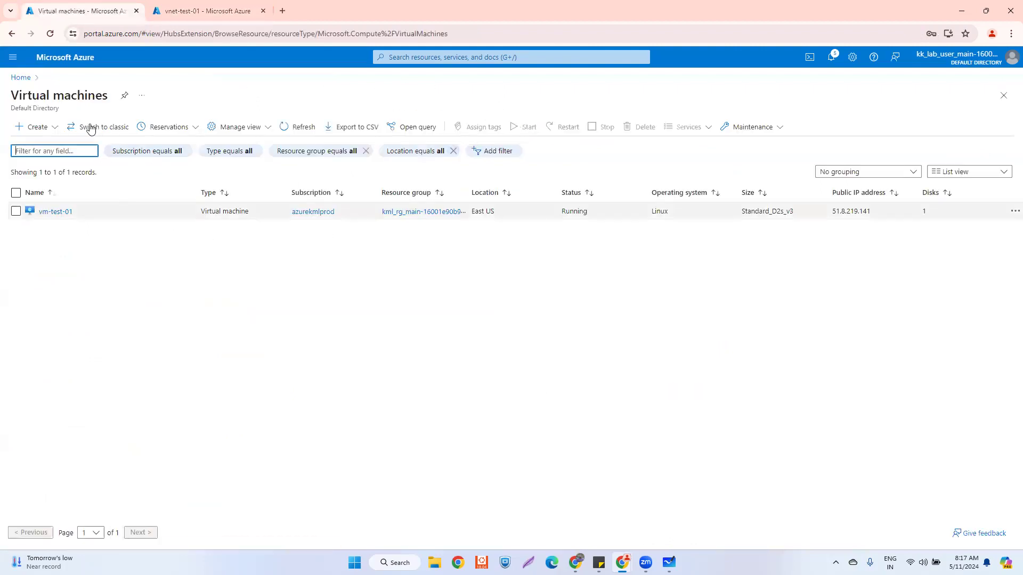
{"action": "left_click", "coordinate": [43, 128]}
{"action": "left_click", "coordinate": [67, 149]}
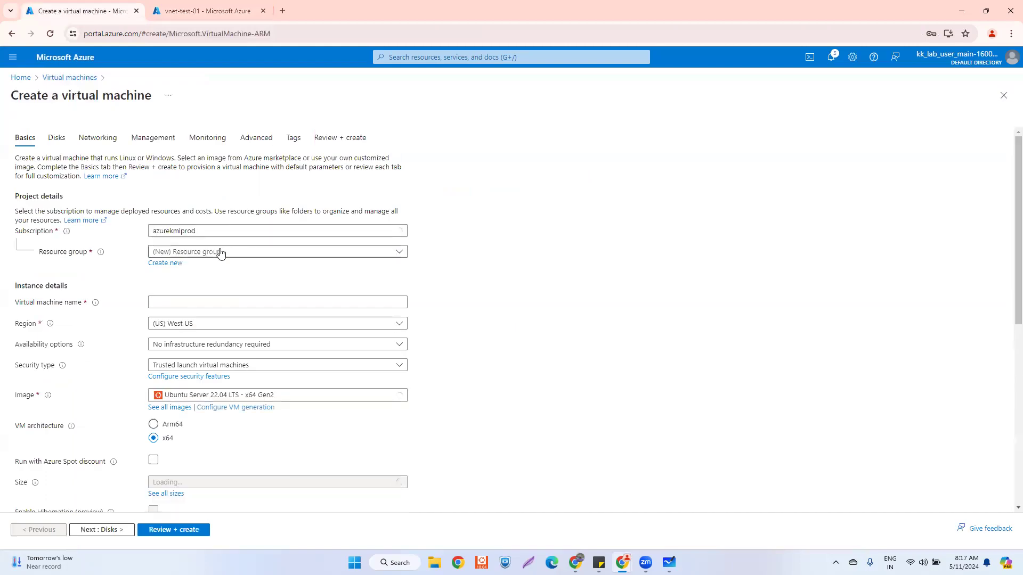
- Put vm-test-03 in kml_rg_main-16001e90b9854a08, region East US, with no infrastructure redundancy
{"action": "left_click", "coordinate": [221, 253]}
{"action": "left_click", "coordinate": [212, 289]}
{"action": "left_click", "coordinate": [200, 303]}
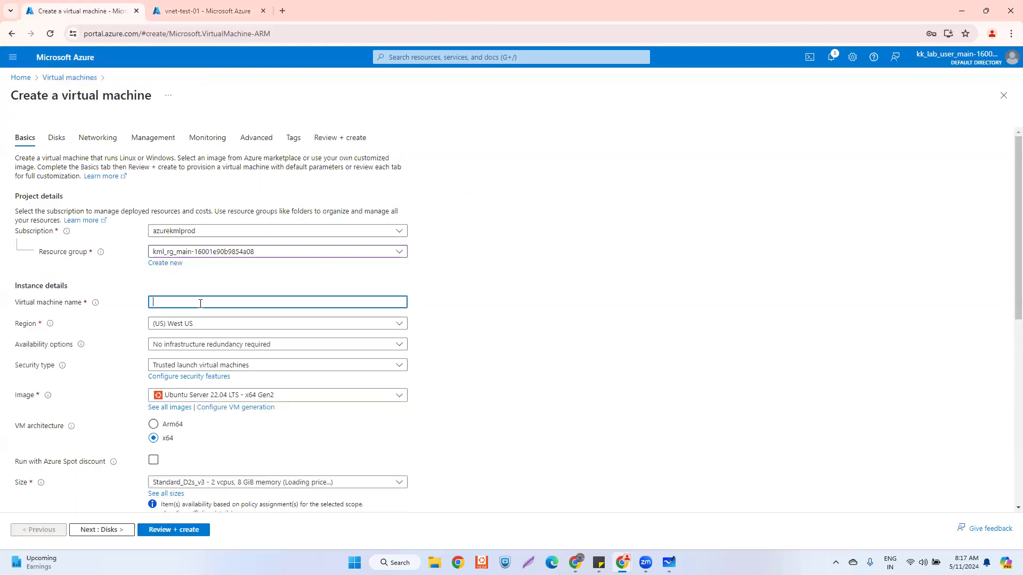
{"action": "type", "text": "vn"}
{"action": "type", "text": "-test"}
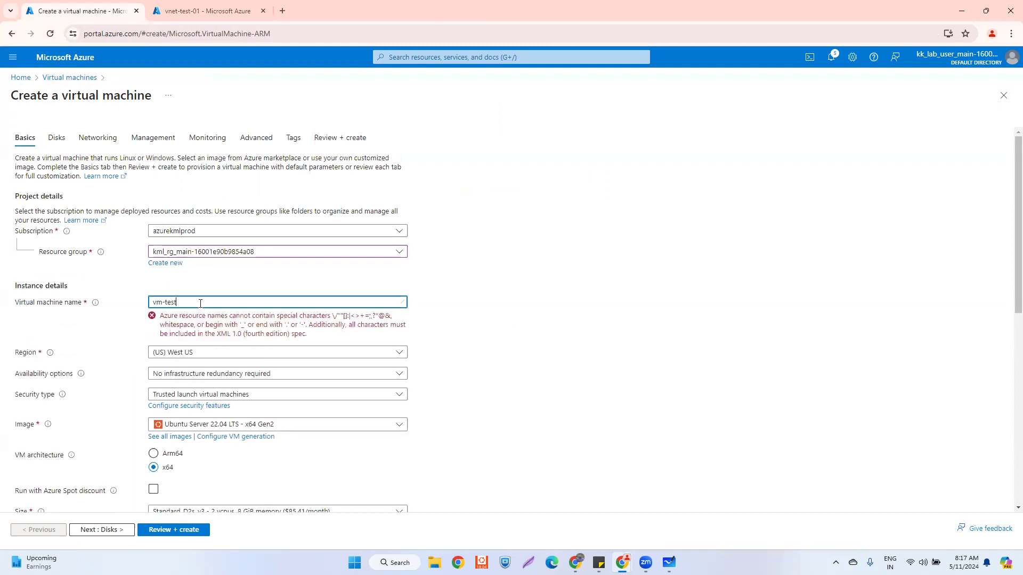
{"action": "type", "text": "-03"}
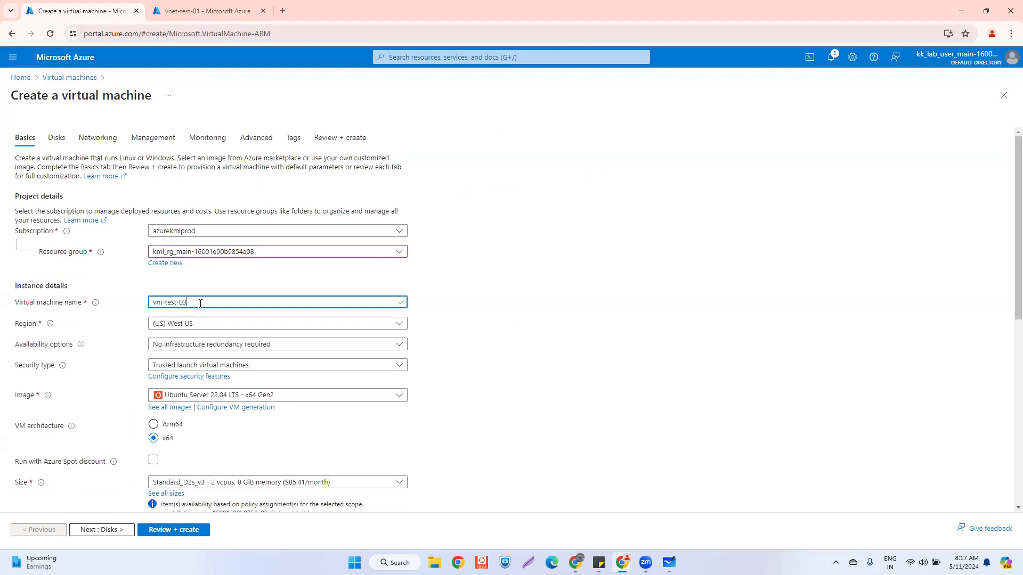
{"action": "left_click", "coordinate": [196, 325]}
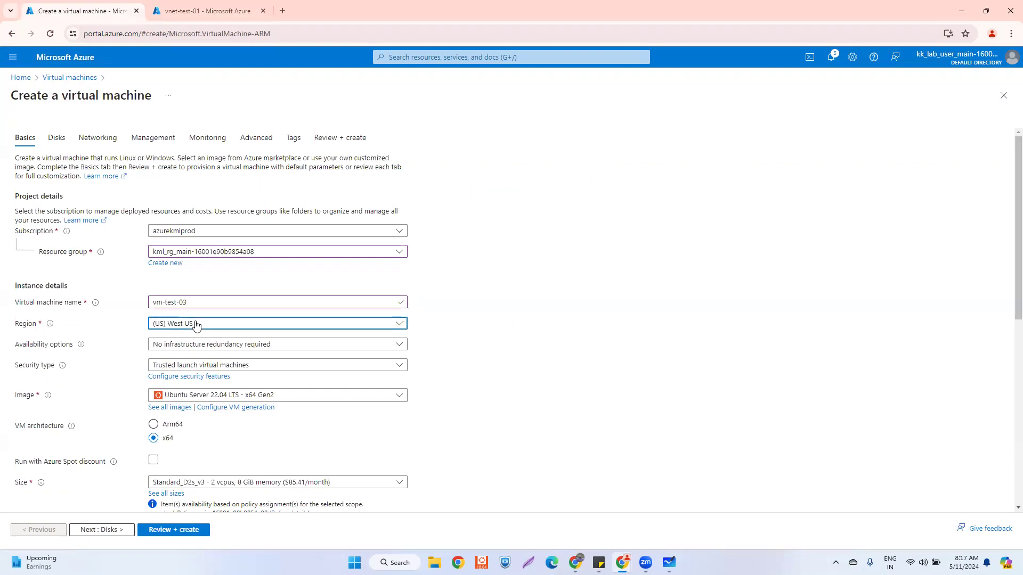
{"action": "type", "text": "eas"}
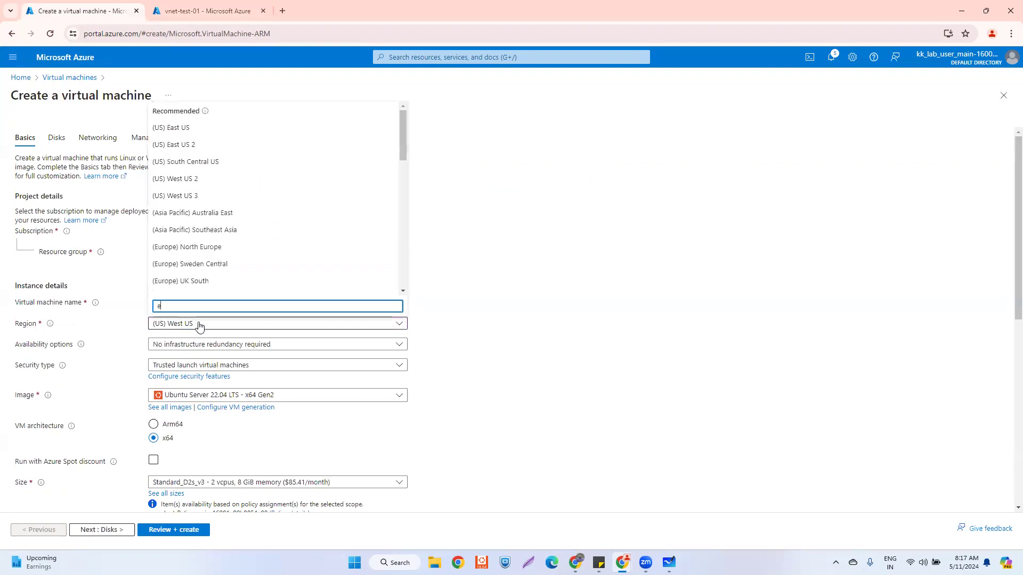
{"action": "left_click", "coordinate": [181, 132]}
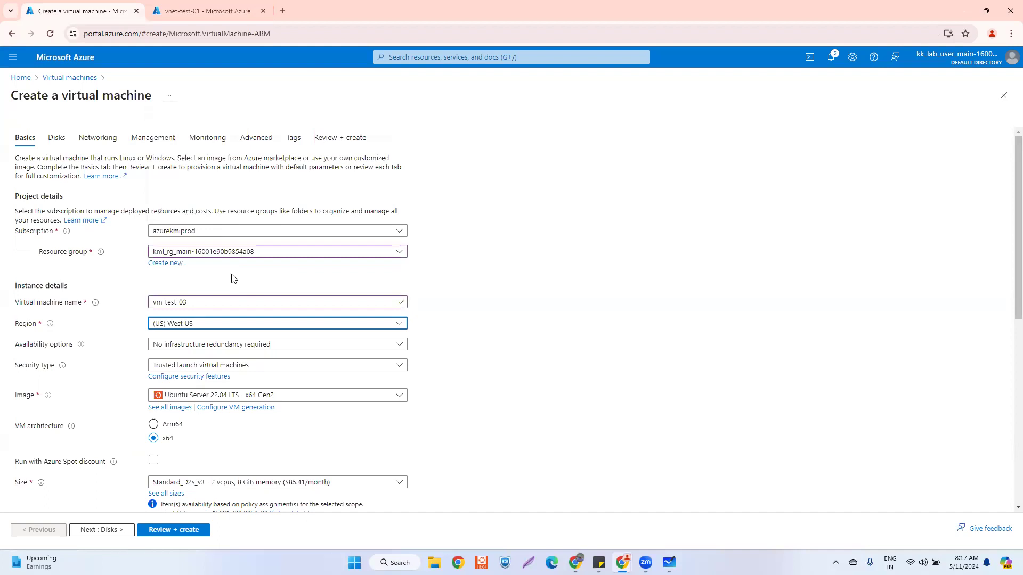
{"action": "left_click", "coordinate": [199, 351]}
{"action": "left_click", "coordinate": [183, 359]}
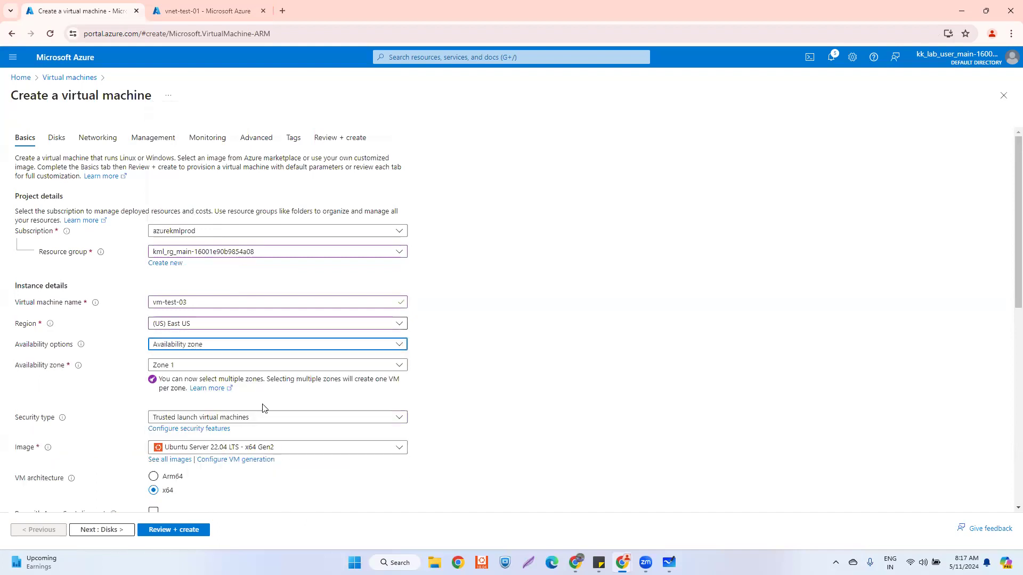
{"action": "scroll", "coordinate": [253, 401], "scroll_direction": "down", "scroll_amount": 2}
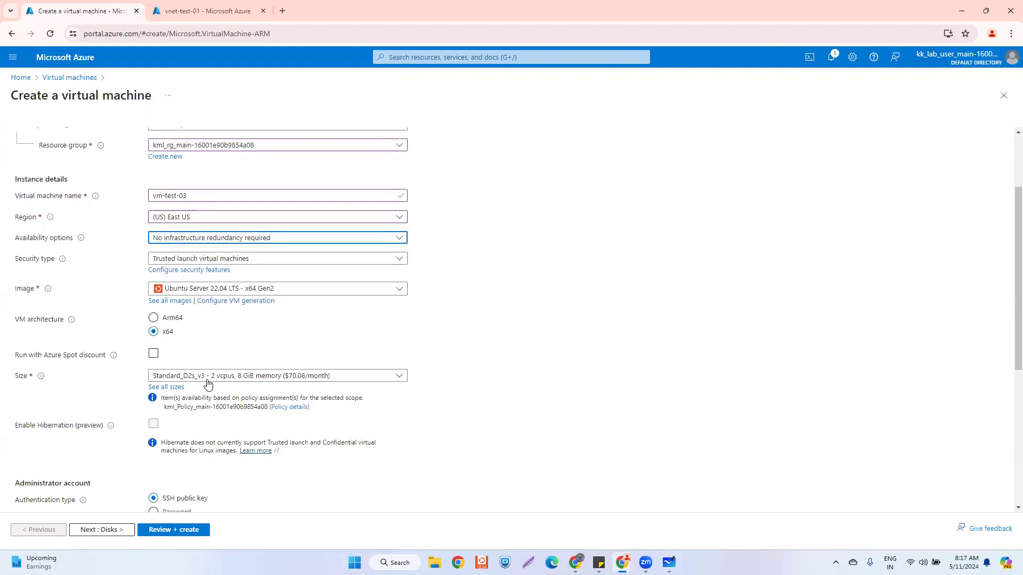
{"action": "scroll", "coordinate": [177, 378], "scroll_direction": "down", "scroll_amount": 3}
- Use password authentication, paste the admin username and password from notes, and continue to Disks
{"action": "left_click", "coordinate": [153, 353]}
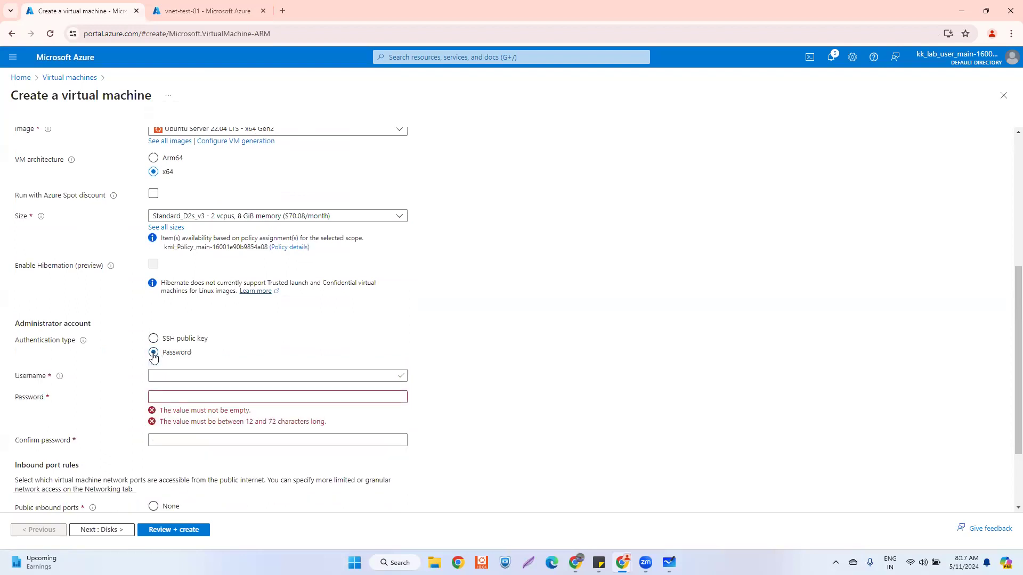
{"action": "key", "text": "alt+Tab"}
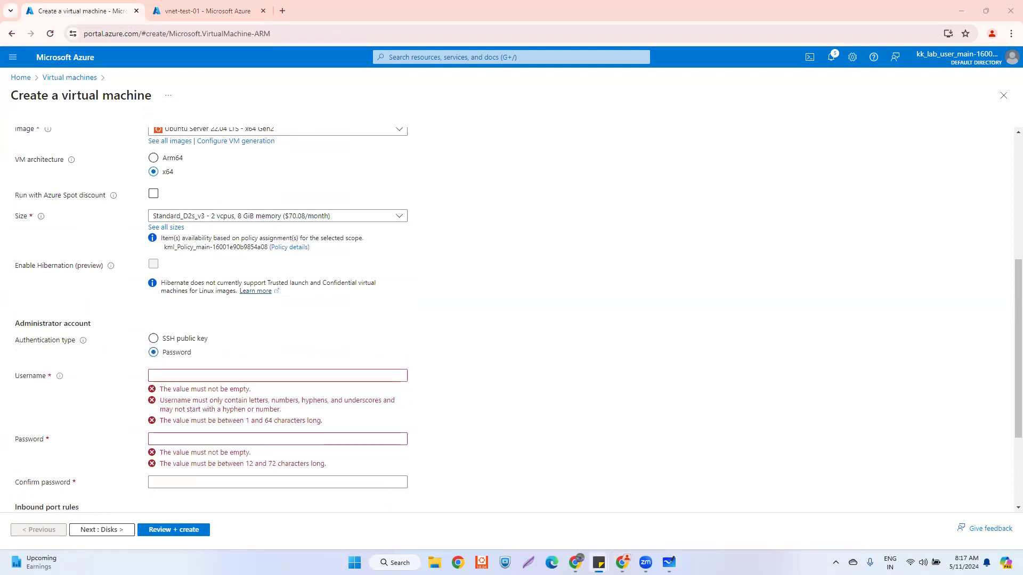
{"action": "left_click", "coordinate": [195, 375]}
{"action": "type", "text": "adminazure"}
{"action": "key", "text": "alt+Tab"}
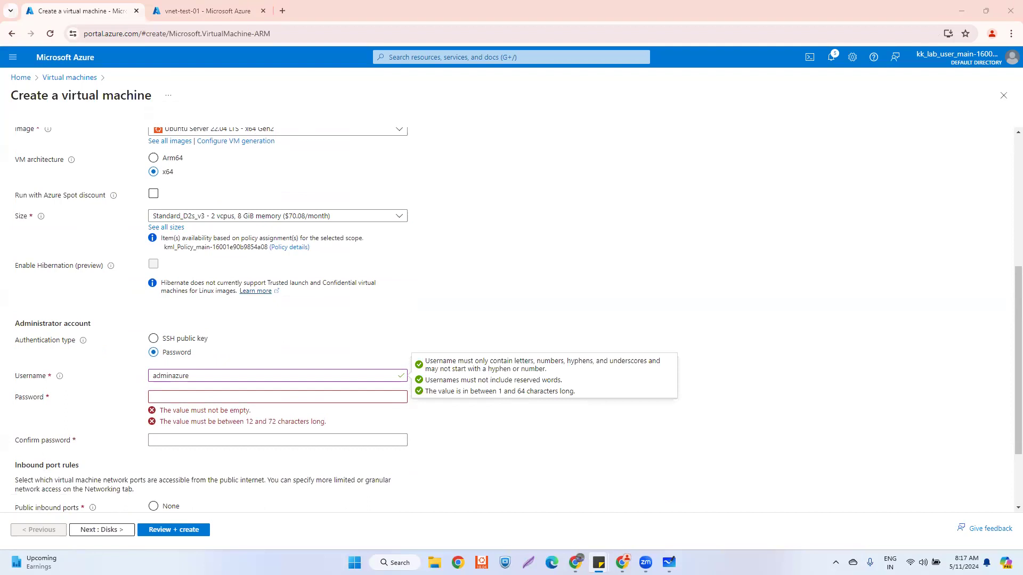
{"action": "key", "text": "alt+Tab"}
{"action": "key", "text": "ctrl+v"}
{"action": "left_click", "coordinate": [165, 416]}
{"action": "key", "text": "ctrl+v"}
{"action": "scroll", "coordinate": [172, 442], "scroll_direction": "down", "scroll_amount": 2}
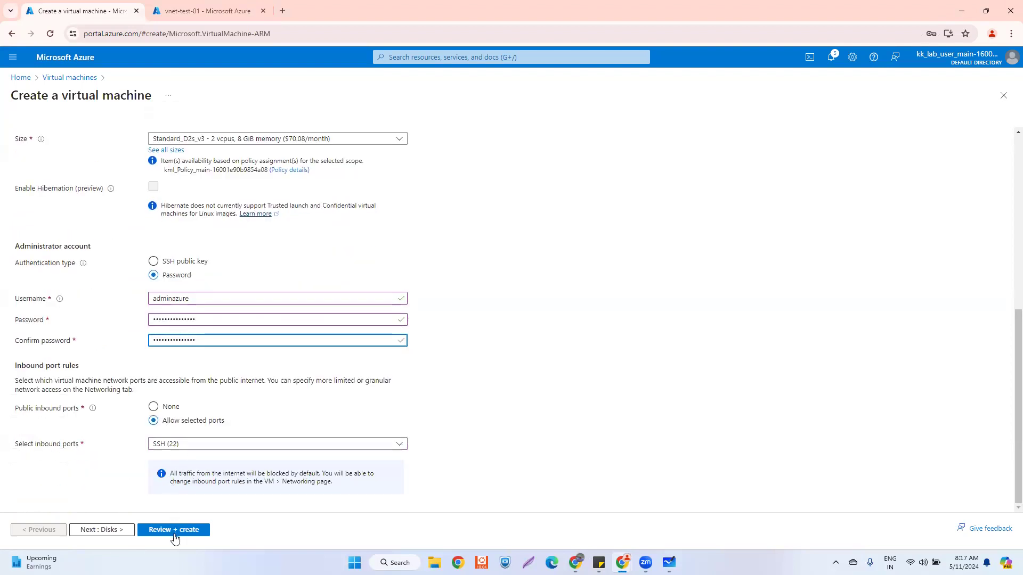
{"action": "left_click", "coordinate": [118, 528]}
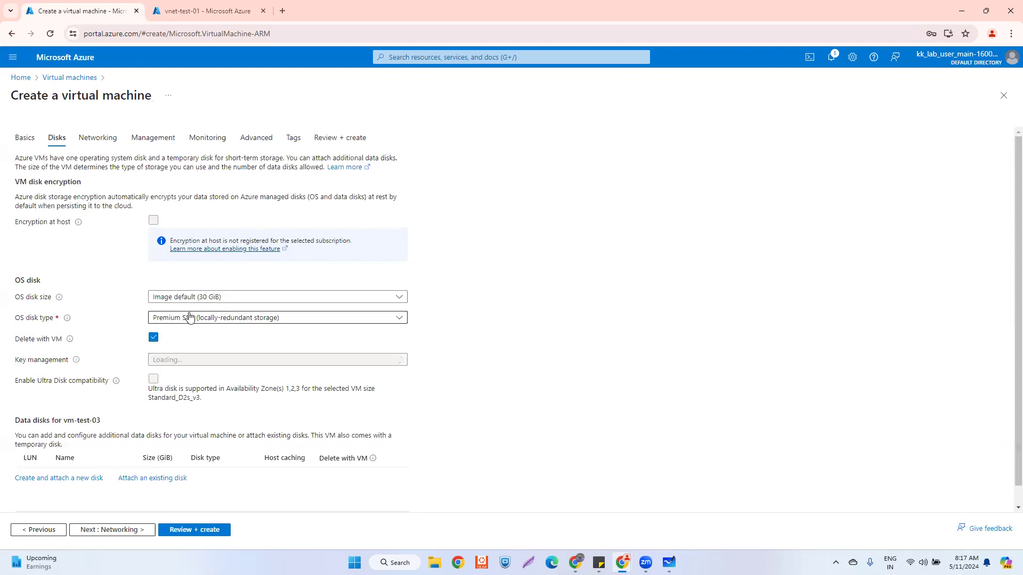
- Choose Standard SSD for the OS disk and continue to Networking
{"action": "left_click", "coordinate": [189, 318]}
{"action": "left_click", "coordinate": [194, 395]}
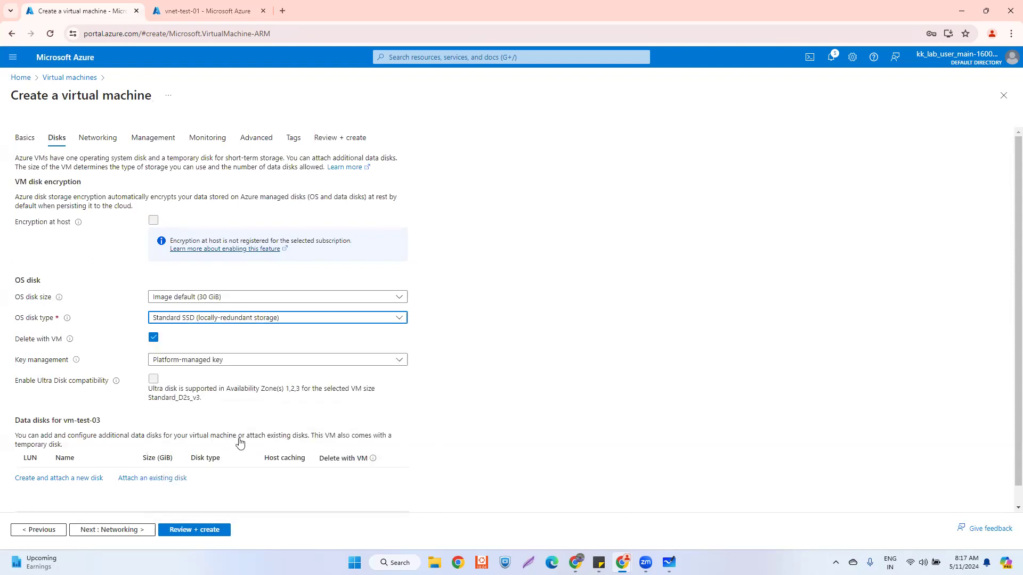
{"action": "scroll", "coordinate": [159, 469], "scroll_direction": "down", "scroll_amount": 2}
{"action": "left_click", "coordinate": [119, 529]}
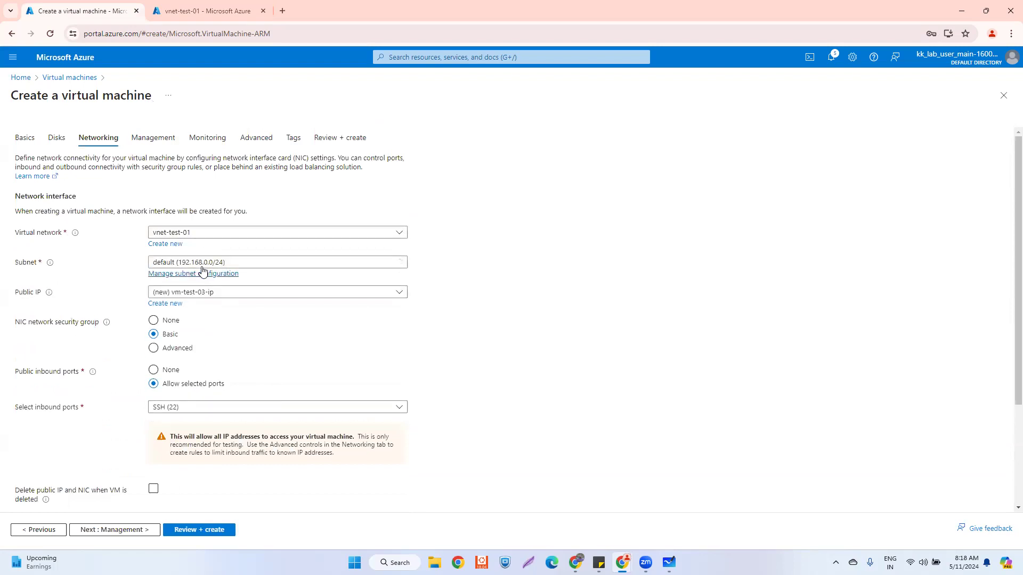
- Create public IP pubip-test-03, select vnet-test-03, and go to Review + create
{"action": "left_click", "coordinate": [165, 304]}
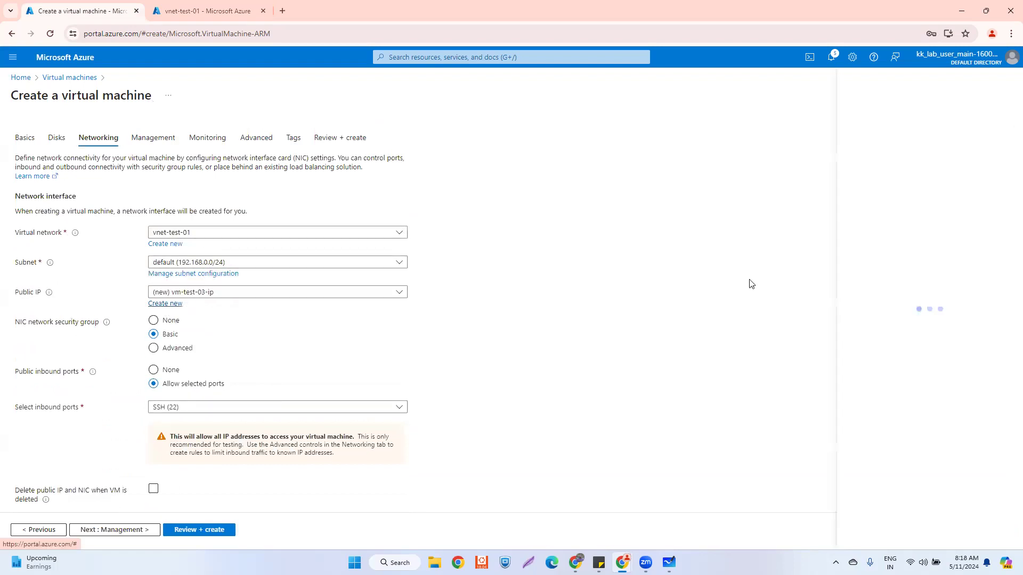
{"action": "type", "text": "pubip"}
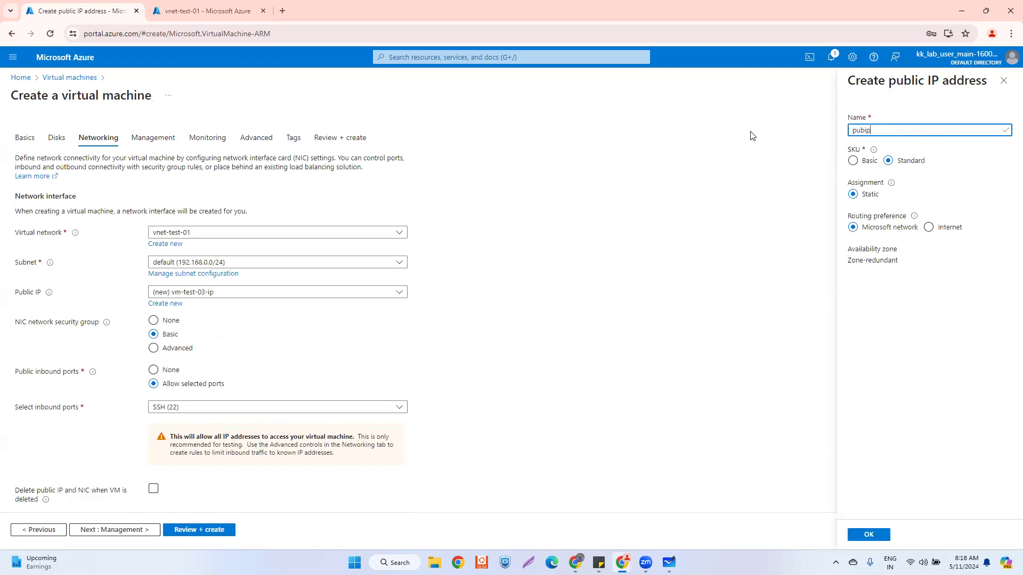
{"action": "type", "text": "-test-03"}
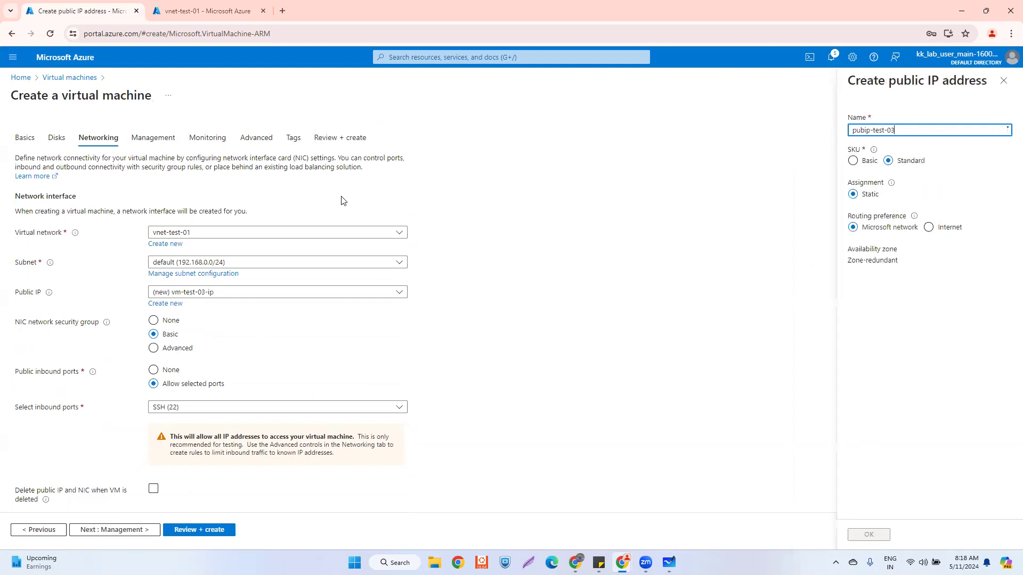
{"action": "left_click", "coordinate": [186, 237]}
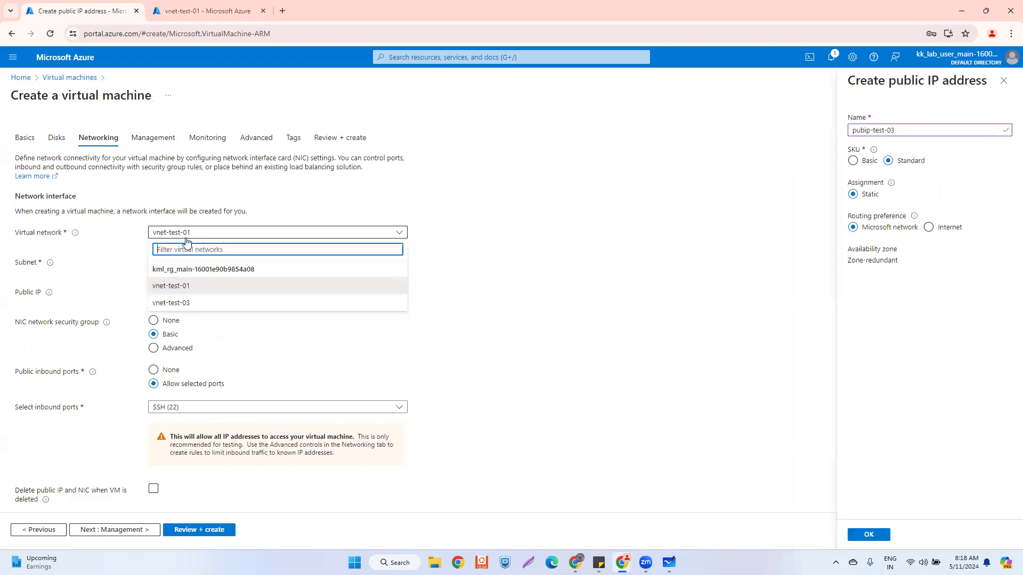
{"action": "left_click", "coordinate": [203, 304]}
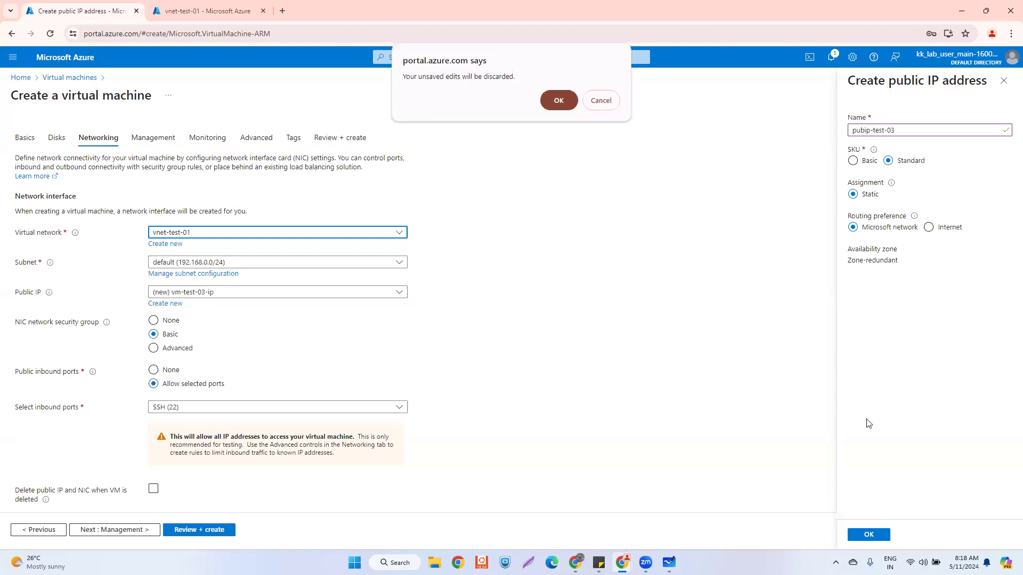
{"action": "key", "text": "Return"}
{"action": "left_click", "coordinate": [870, 535]}
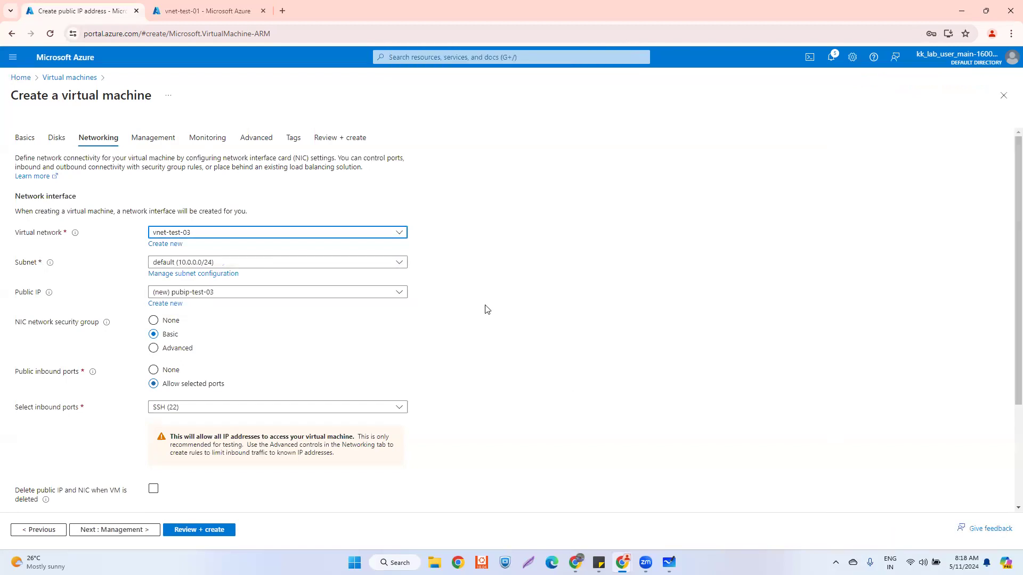
{"action": "left_click", "coordinate": [208, 238]}
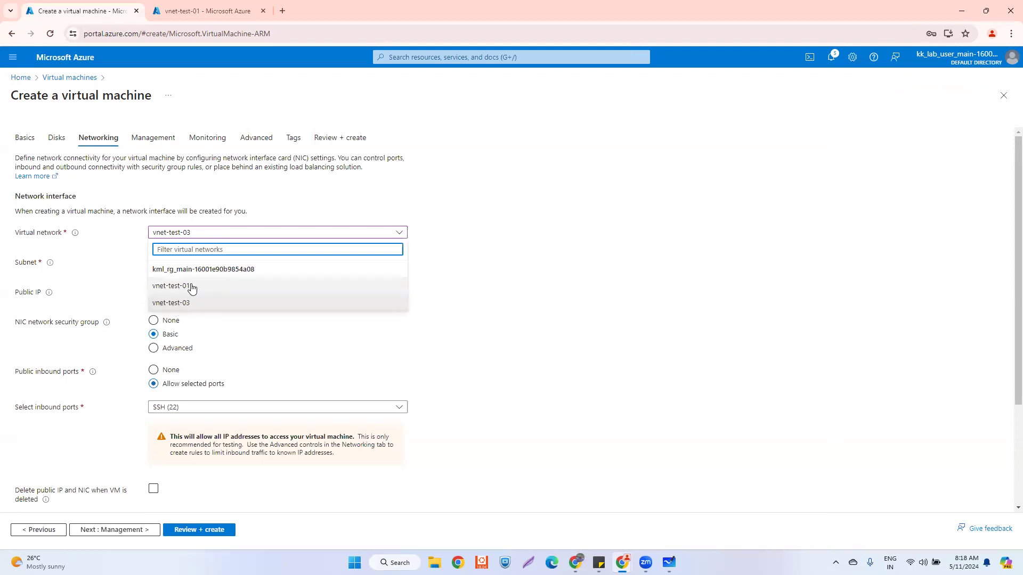
{"action": "left_click", "coordinate": [174, 308]}
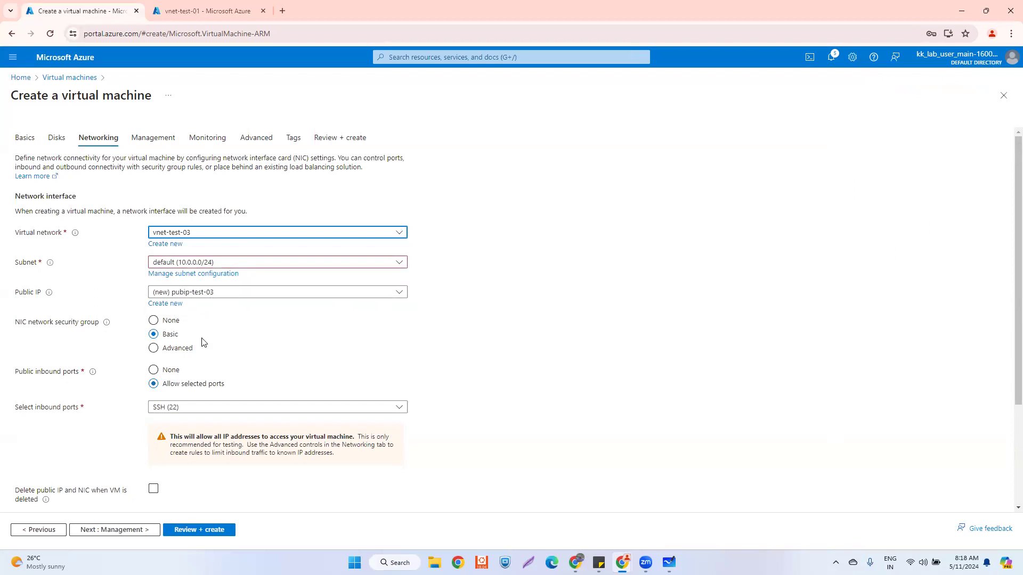
{"action": "scroll", "coordinate": [171, 511], "scroll_direction": "down", "scroll_amount": 1}
{"action": "scroll", "coordinate": [170, 516], "scroll_direction": "down", "scroll_amount": 3}
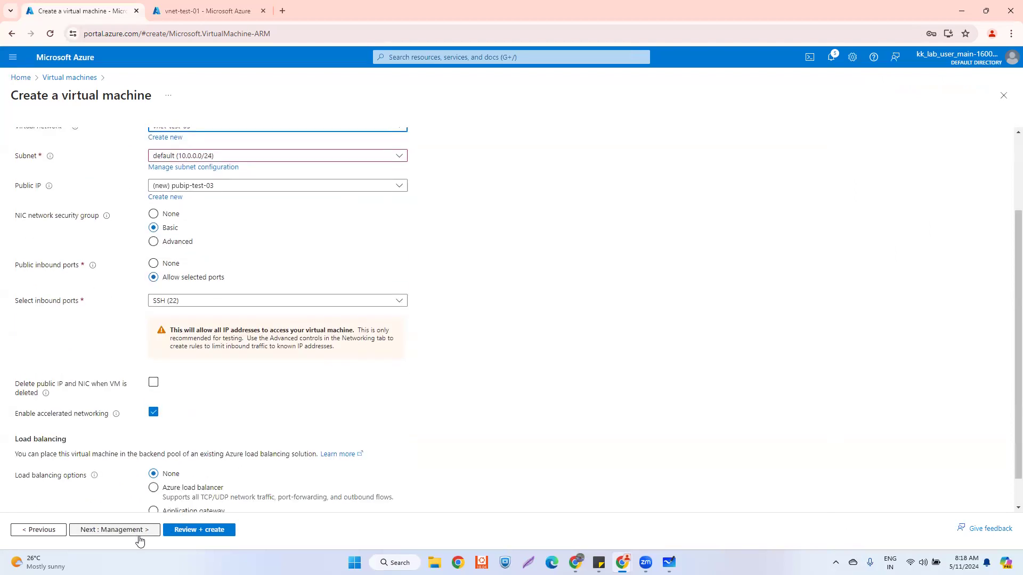
{"action": "left_click", "coordinate": [187, 531]}
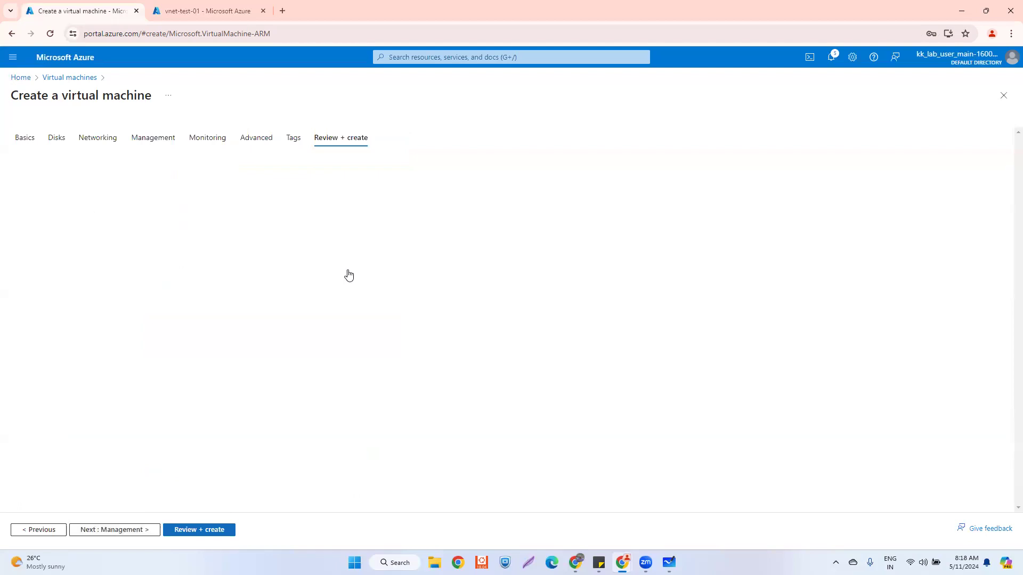
{"action": "left_click", "coordinate": [212, 4]}
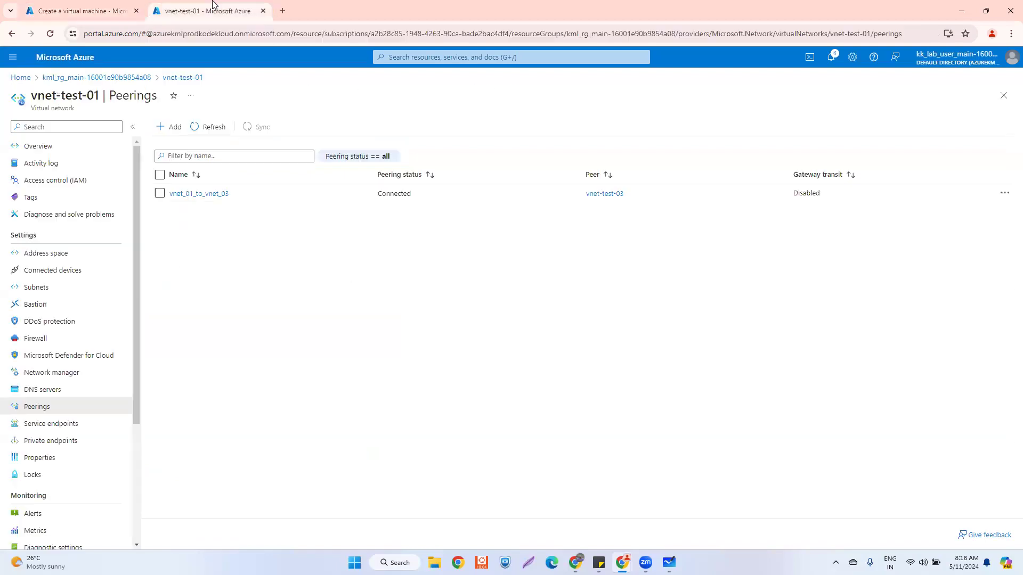
{"action": "left_click", "coordinate": [20, 77]}
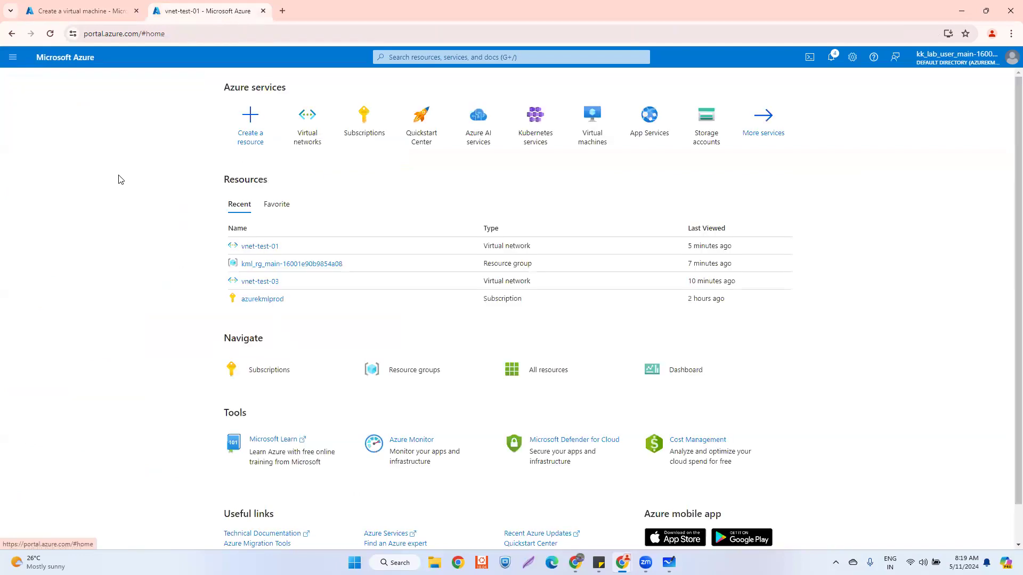
{"action": "left_click", "coordinate": [307, 130]}
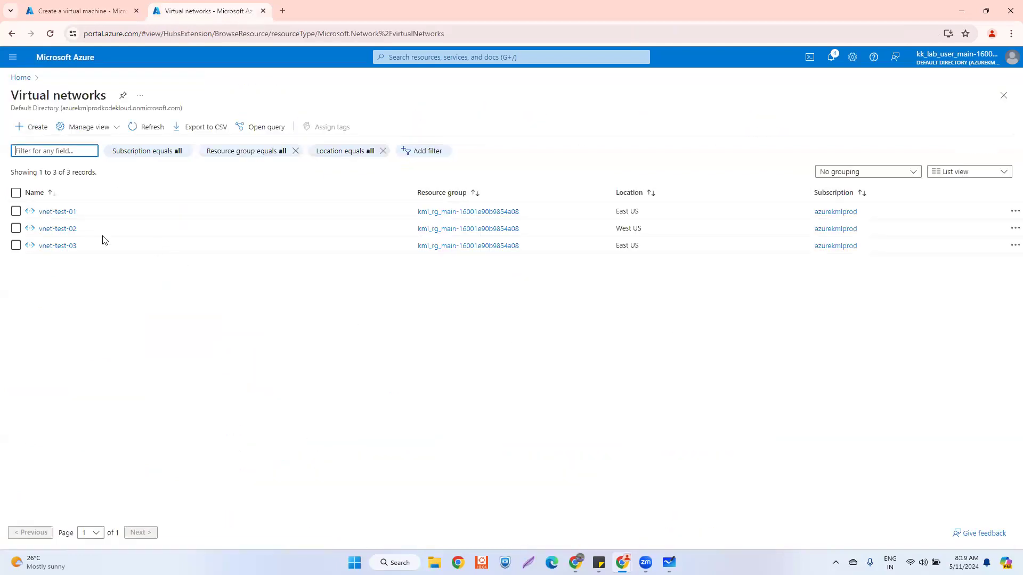
{"action": "left_click", "coordinate": [650, 194]}
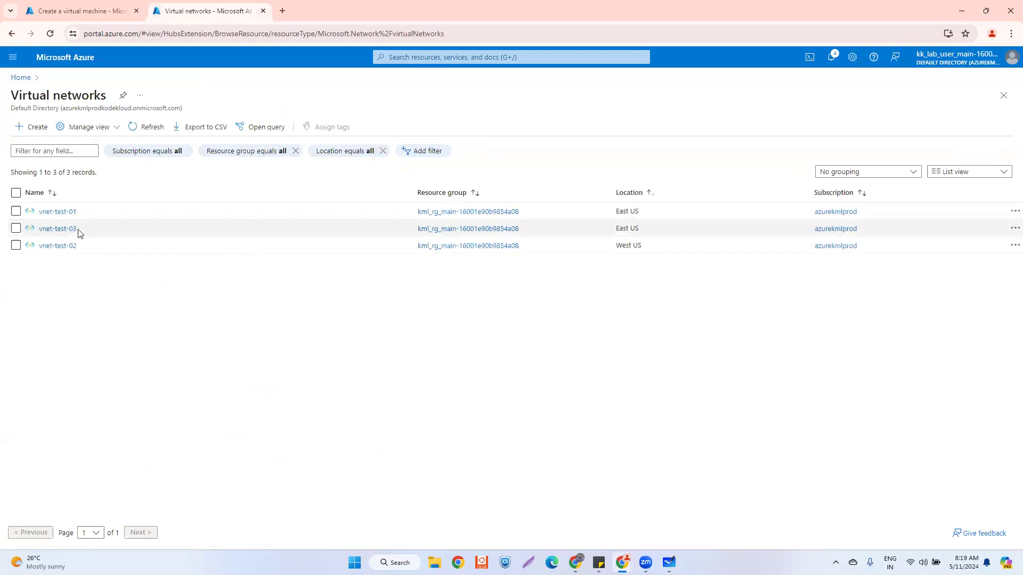
{"action": "left_click_drag", "start_coordinate": [643, 229], "coordinate": [616, 213]}
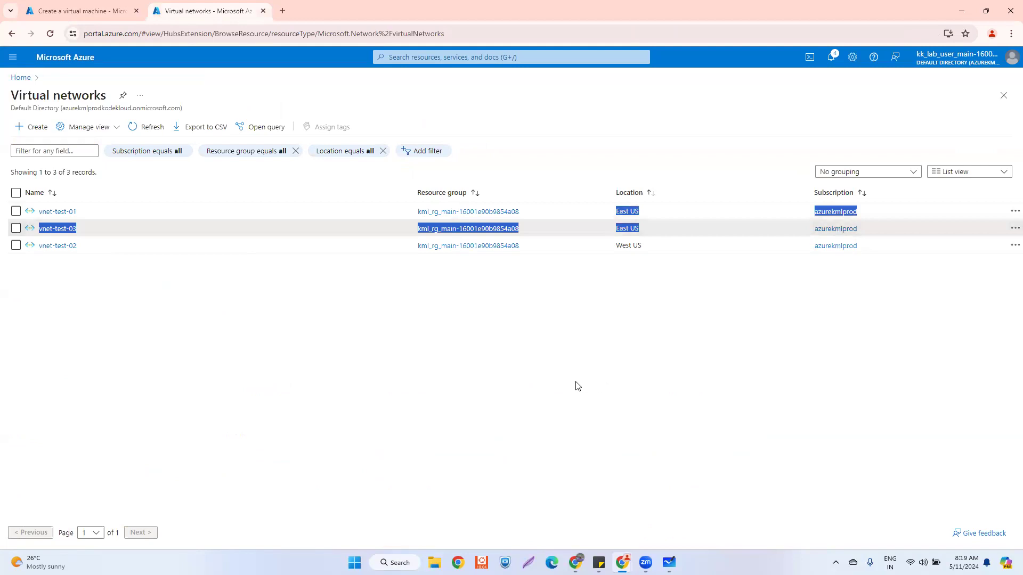
{"action": "left_click", "coordinate": [576, 397]}
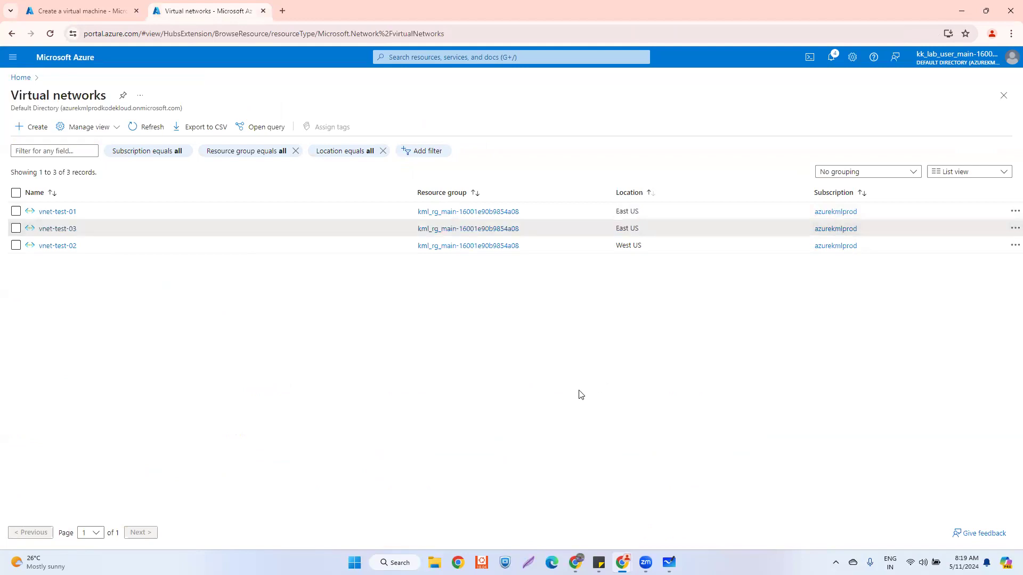
{"action": "left_click_drag", "start_coordinate": [646, 246], "coordinate": [24, 244]}
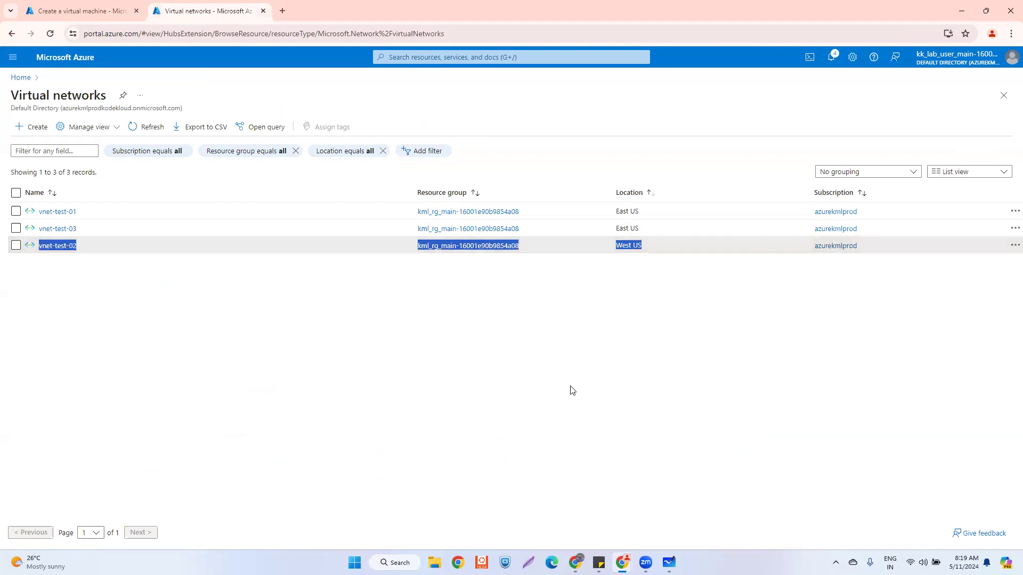
{"action": "left_click", "coordinate": [586, 377]}
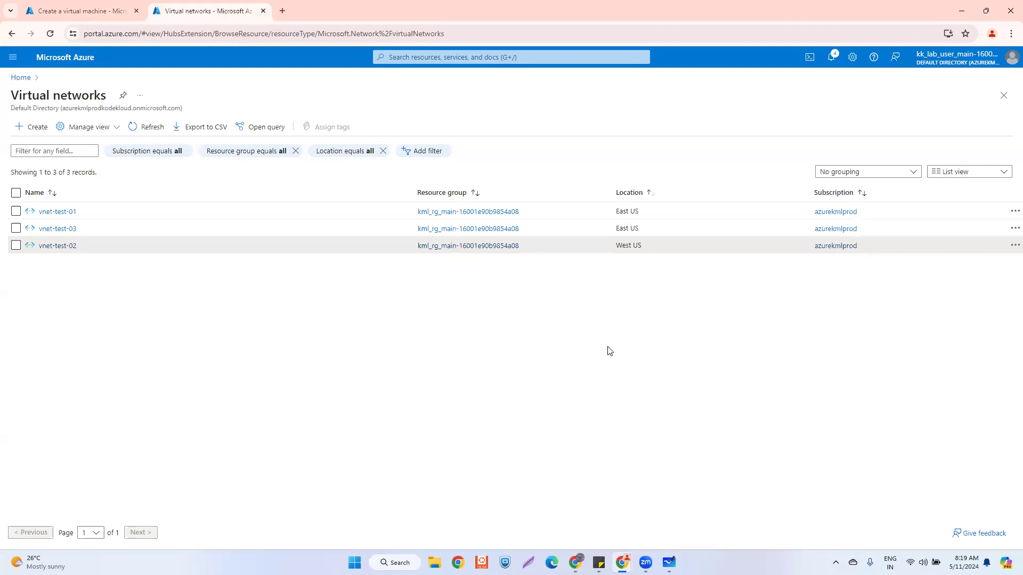
{"action": "left_click_drag", "start_coordinate": [644, 245], "coordinate": [616, 248]}
- Back on the review page, check that the VM's region is East US
{"action": "left_click", "coordinate": [95, 13]}
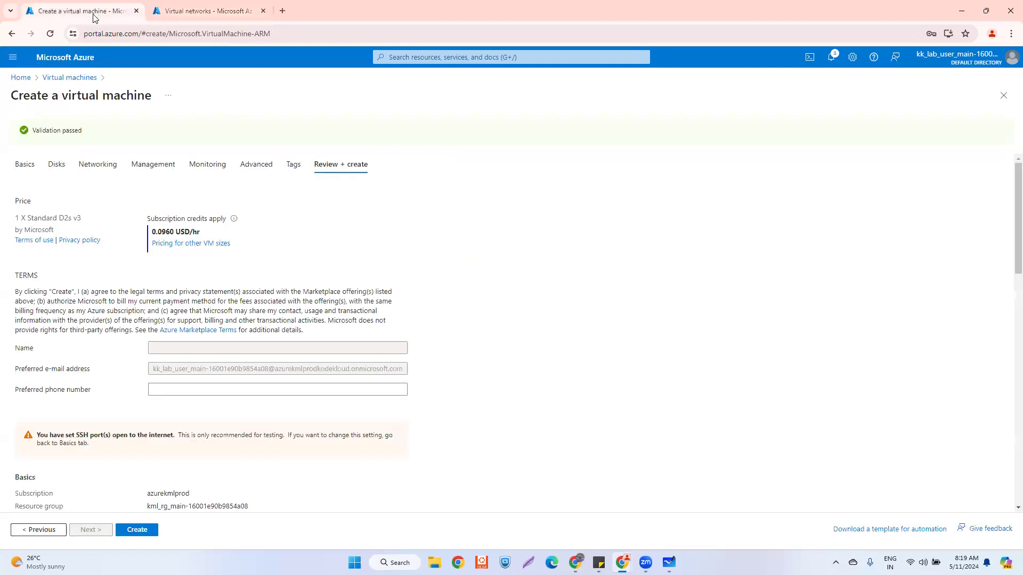
{"action": "scroll", "coordinate": [229, 371], "scroll_direction": "down", "scroll_amount": 4}
{"action": "triple_click", "coordinate": [168, 320]}
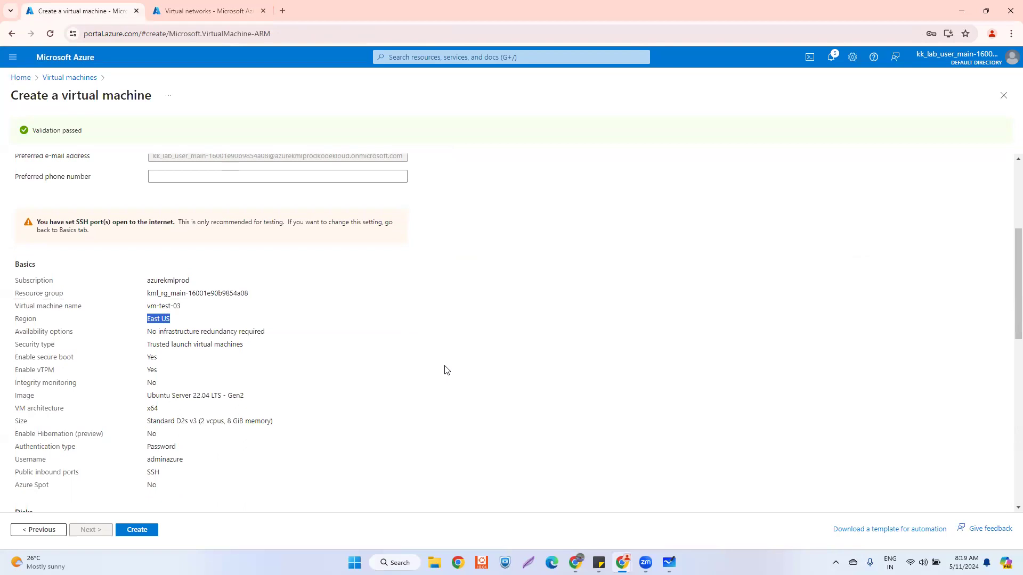
{"action": "double_click", "coordinate": [157, 320]}
{"action": "left_click_drag", "start_coordinate": [171, 320], "coordinate": [150, 320]}
{"action": "left_click", "coordinate": [160, 320]}
{"action": "left_click_drag", "start_coordinate": [172, 321], "coordinate": [150, 319]}
{"action": "left_click_drag", "start_coordinate": [172, 321], "coordinate": [148, 320]}
{"action": "left_click_drag", "start_coordinate": [169, 321], "coordinate": [148, 321]}
{"action": "left_click", "coordinate": [157, 318]}
- Create vm-test-03 and follow its deployment alongside the virtual networks list
{"action": "scroll", "coordinate": [160, 490], "scroll_direction": "down", "scroll_amount": 5}
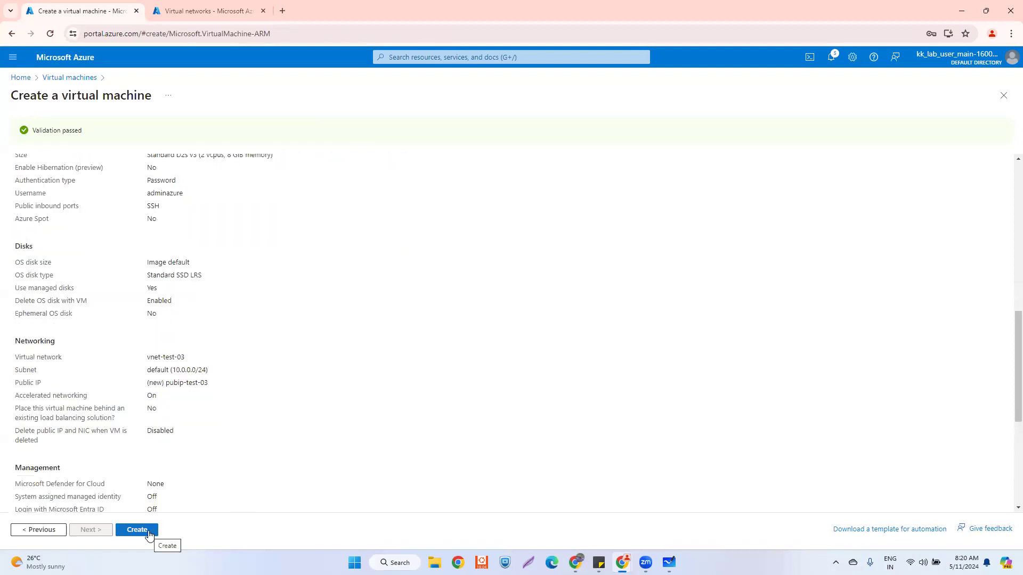
{"action": "left_click", "coordinate": [150, 535]}
{"action": "left_click", "coordinate": [207, 12]}
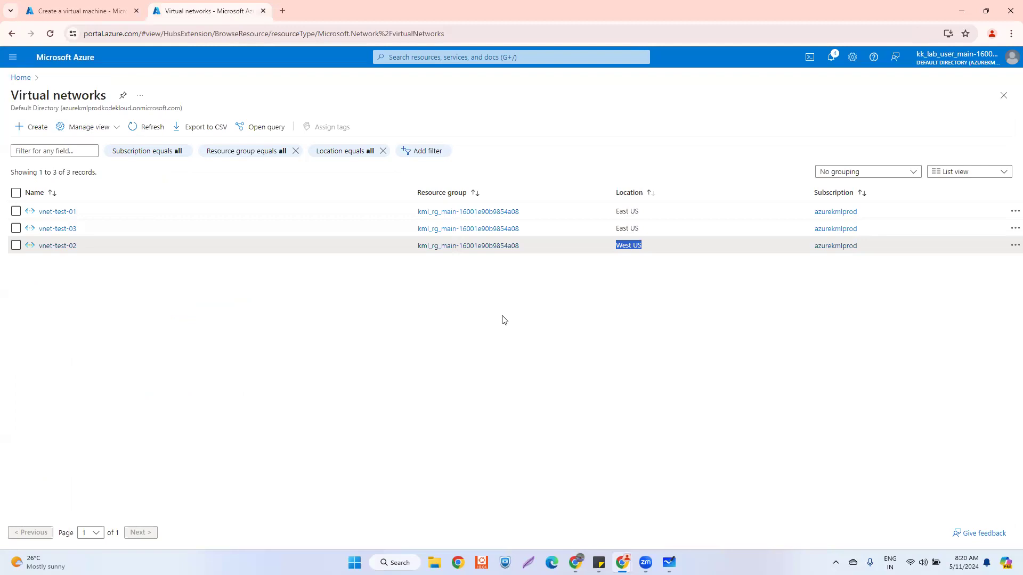
{"action": "left_click", "coordinate": [74, 8]}
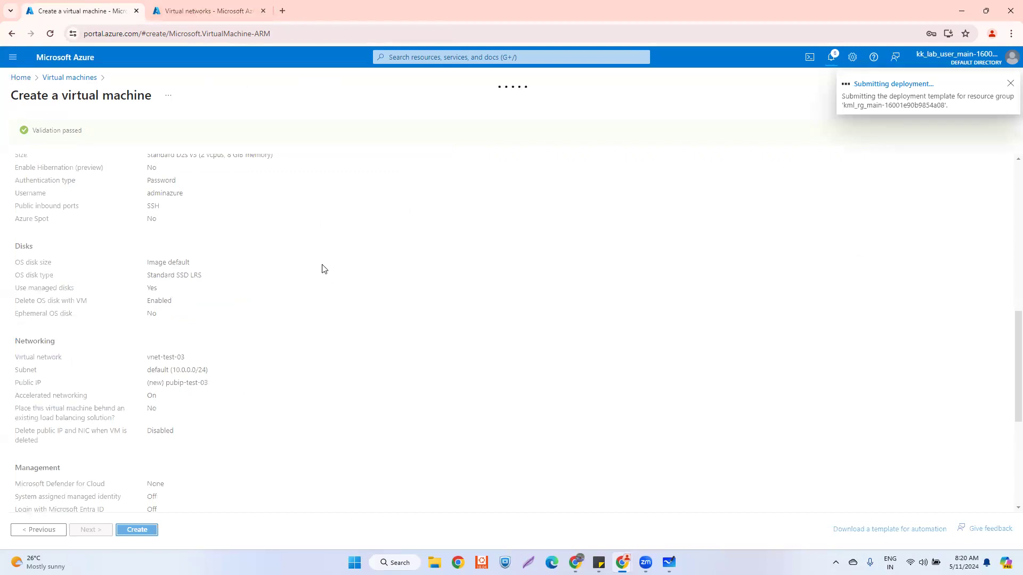
{"action": "left_click", "coordinate": [204, 10]}
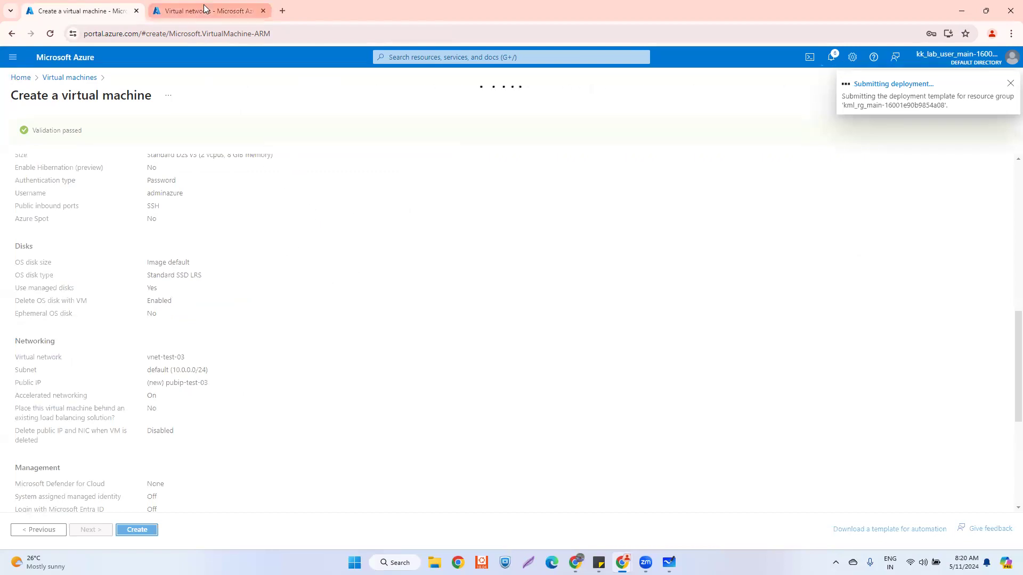
{"action": "left_click", "coordinate": [105, 9]}
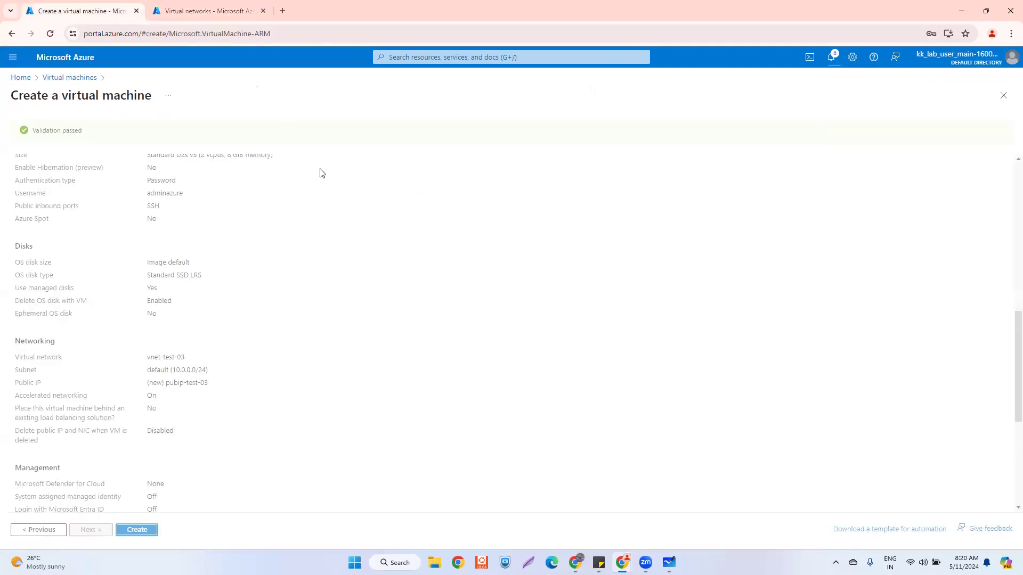
{"action": "left_click", "coordinate": [208, 9]}
{"action": "left_click", "coordinate": [104, 10]}
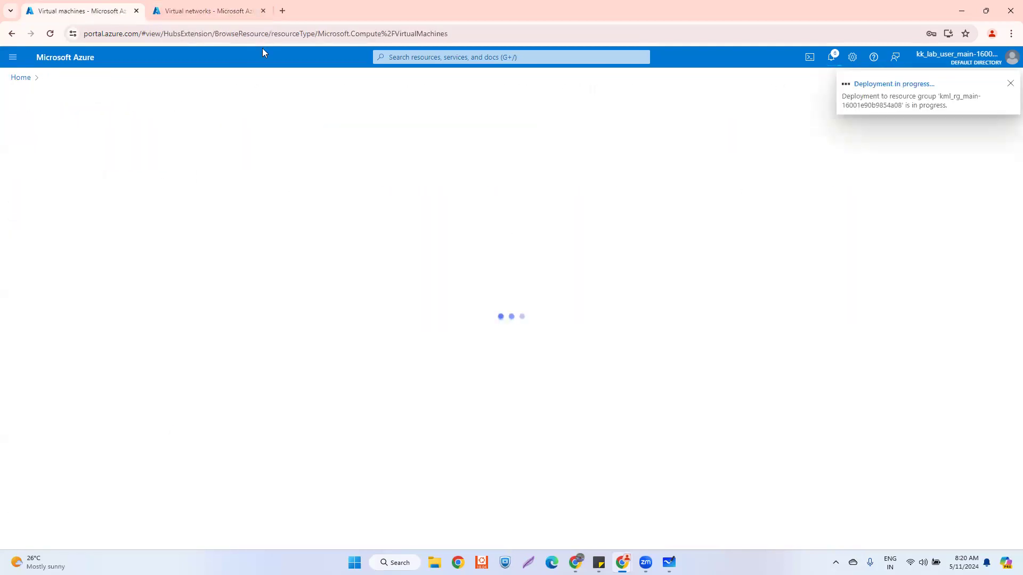
- View vnet-test-01's peerings, starting and then discarding a new peering form
{"action": "left_click", "coordinate": [203, 9]}
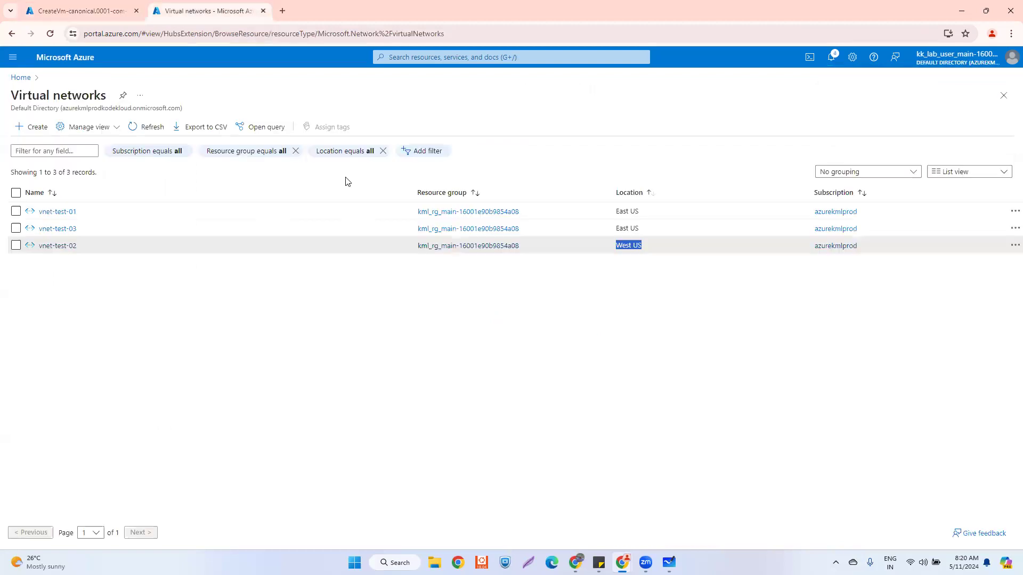
{"action": "left_click", "coordinate": [68, 268]}
{"action": "left_click", "coordinate": [52, 212]}
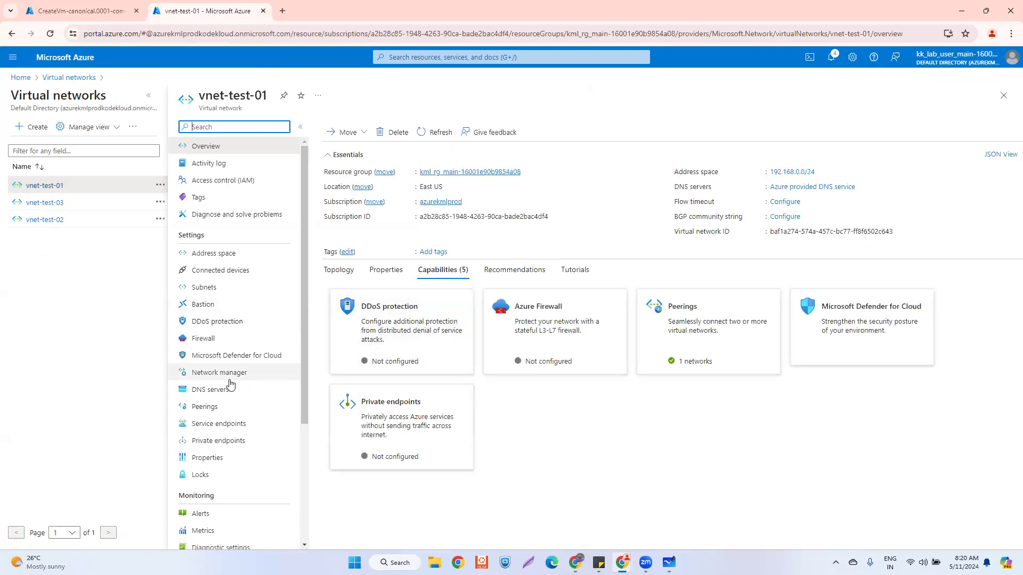
{"action": "left_click", "coordinate": [222, 408]}
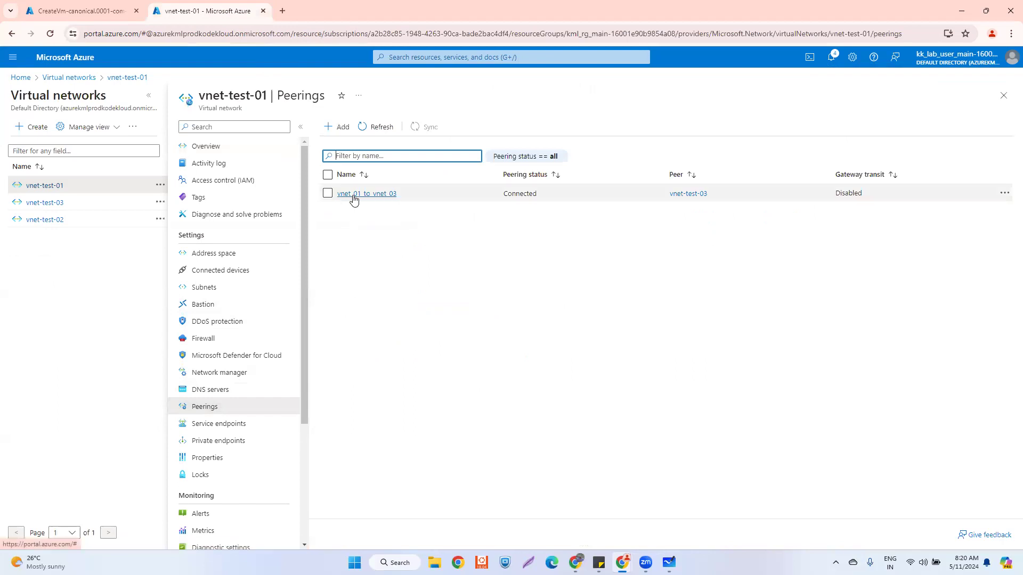
{"action": "left_click", "coordinate": [337, 127]}
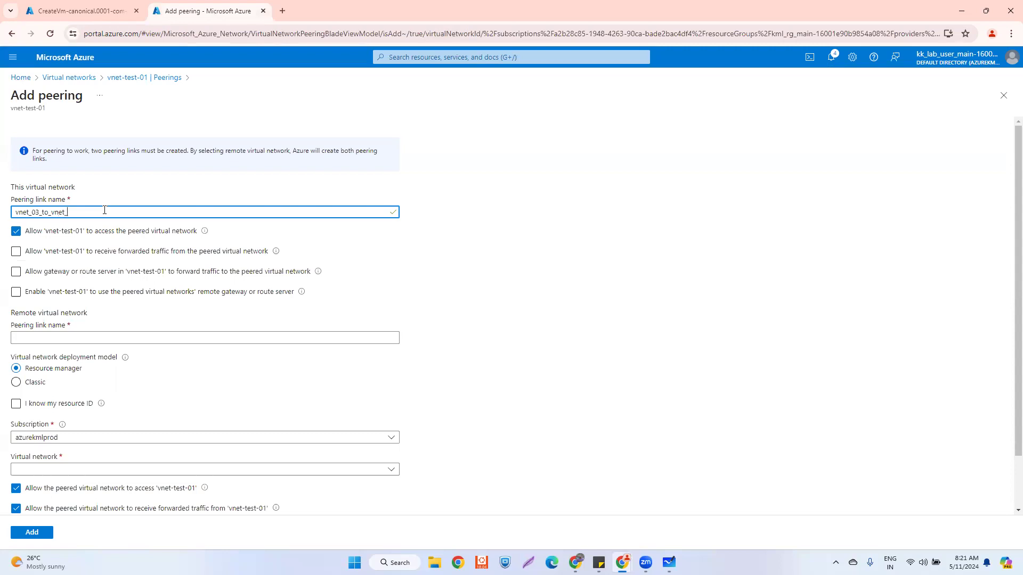
{"action": "left_click", "coordinate": [1004, 96]}
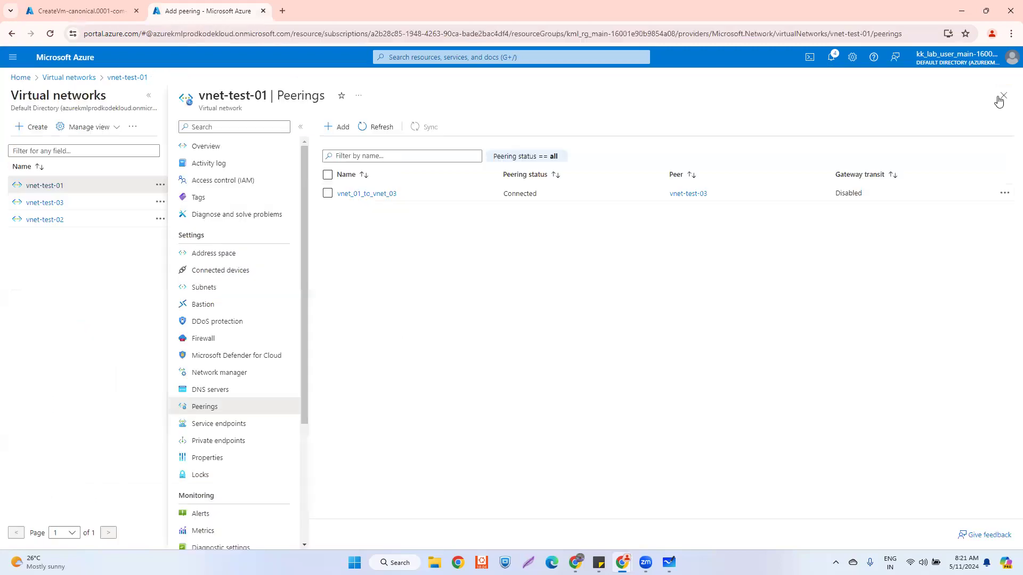
- Show vnet-test-03's peerings with vnet_03_to_vnet_01 Connected, then check notifications
{"action": "left_click", "coordinate": [46, 203]}
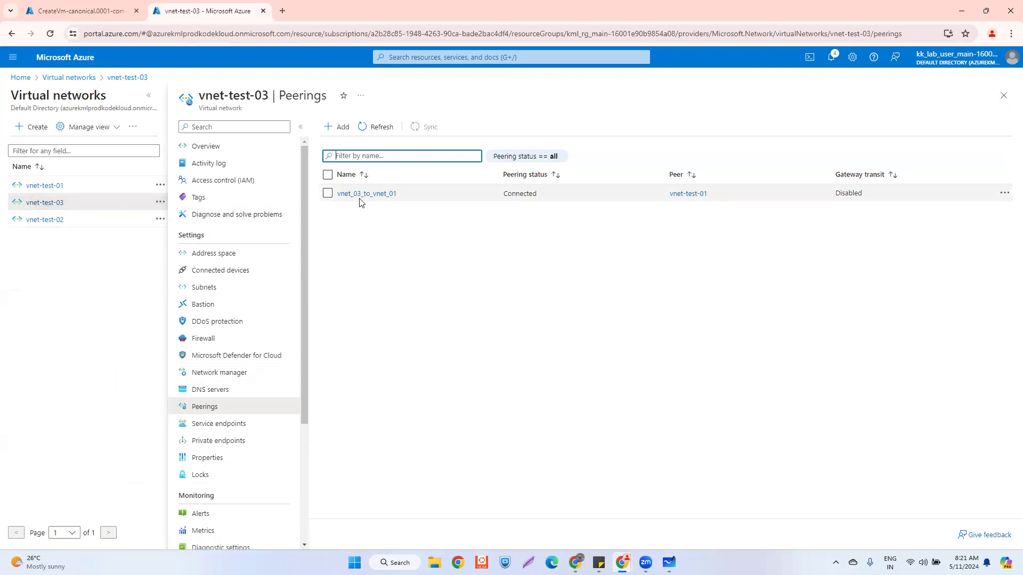
{"action": "left_click", "coordinate": [51, 186]}
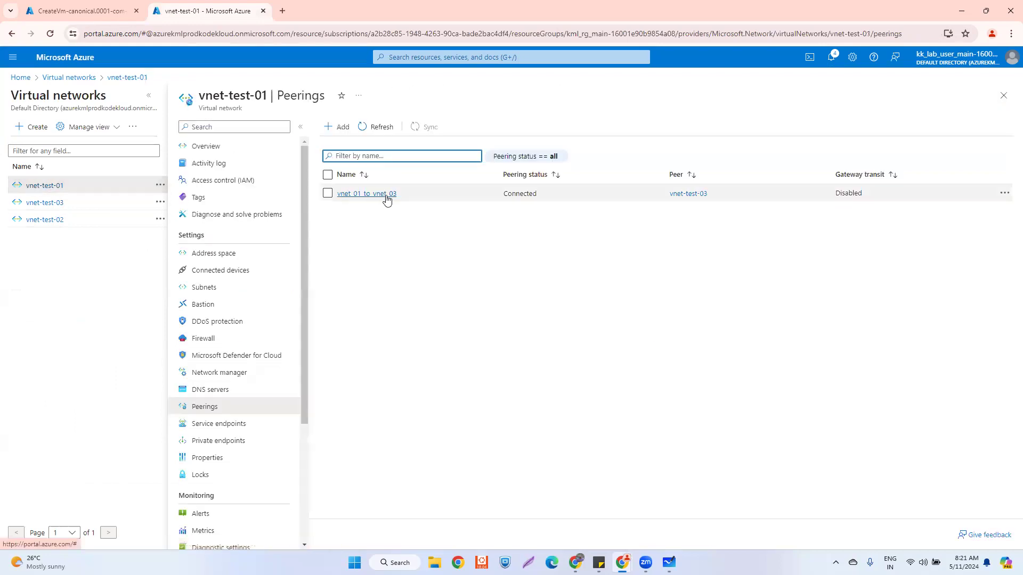
{"action": "left_click", "coordinate": [45, 202]}
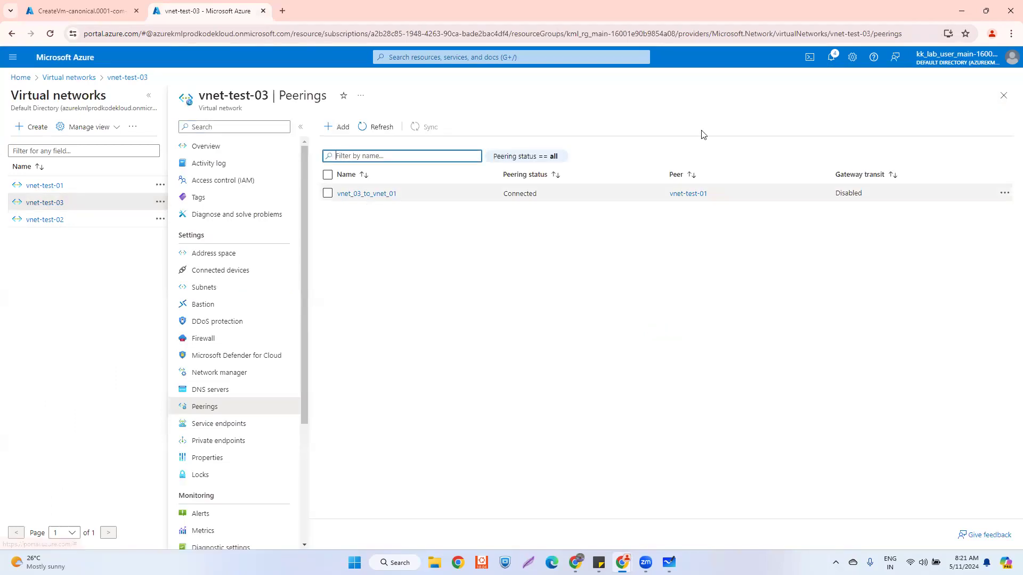
{"action": "left_click", "coordinate": [831, 59]}
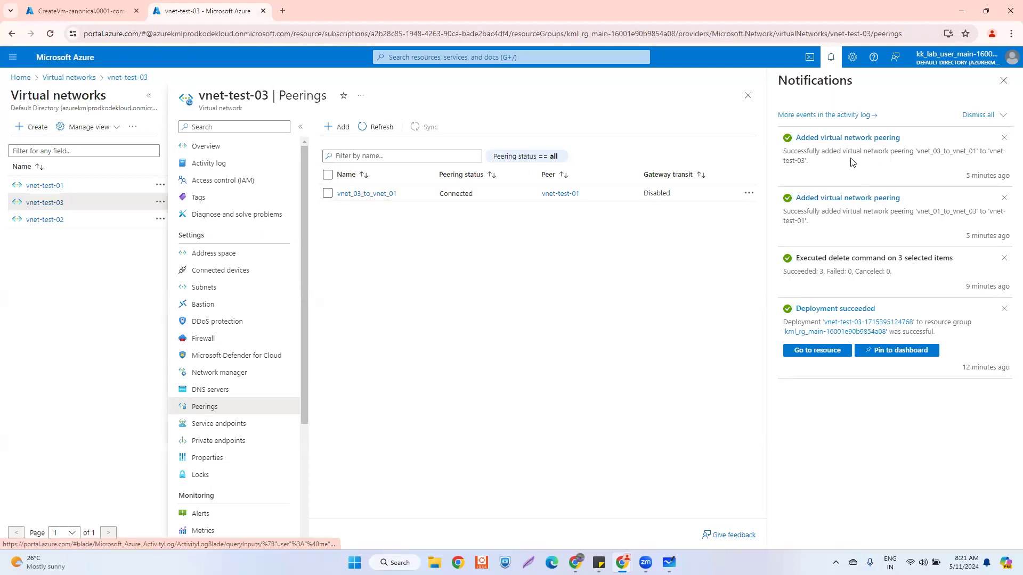
{"action": "left_click_drag", "start_coordinate": [843, 151], "coordinate": [828, 167]}
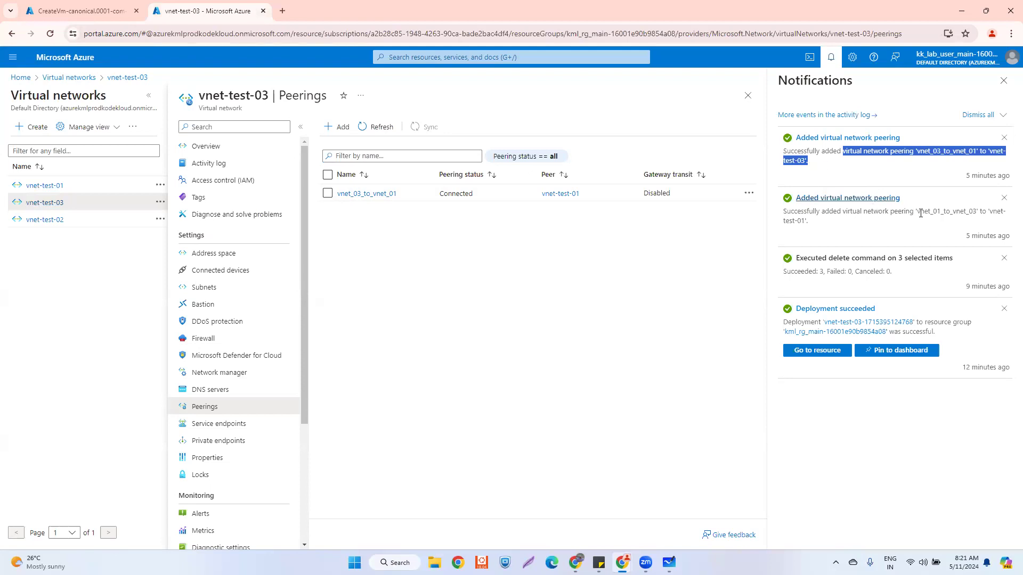
{"action": "left_click_drag", "start_coordinate": [918, 212], "coordinate": [968, 212]}
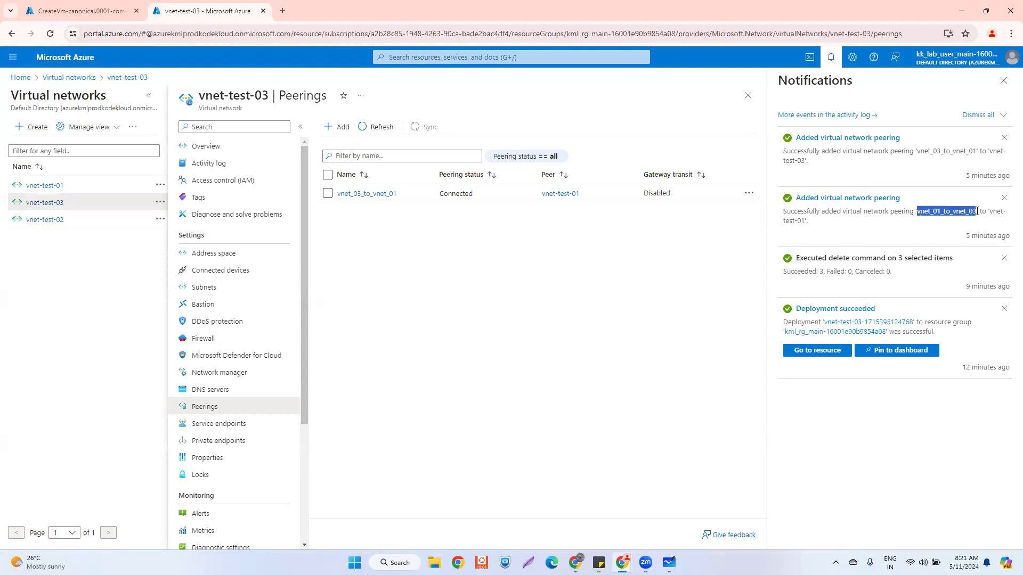
{"action": "left_click_drag", "start_coordinate": [807, 221], "coordinate": [769, 227]}
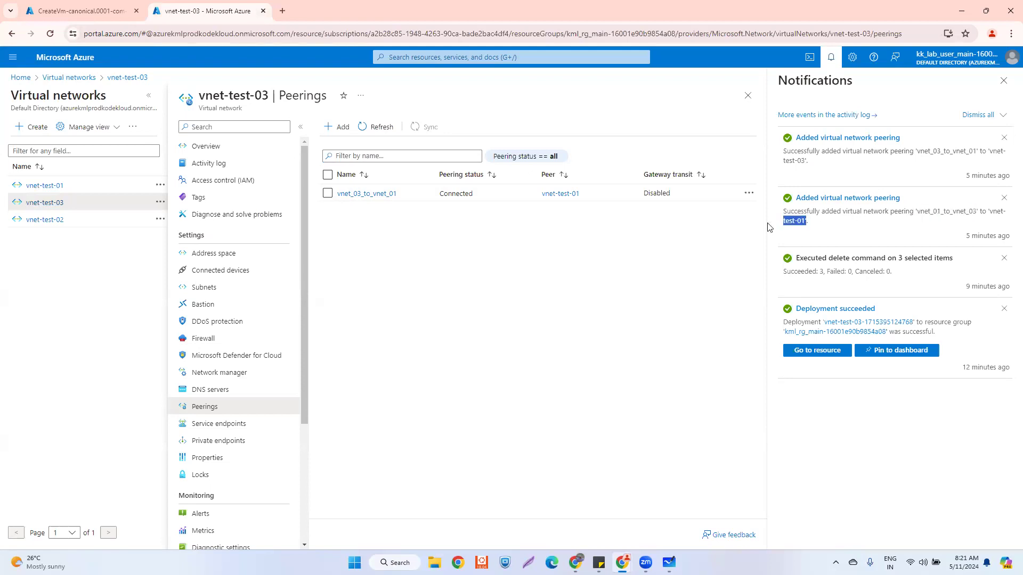
{"action": "left_click_drag", "start_coordinate": [808, 160], "coordinate": [785, 148]}
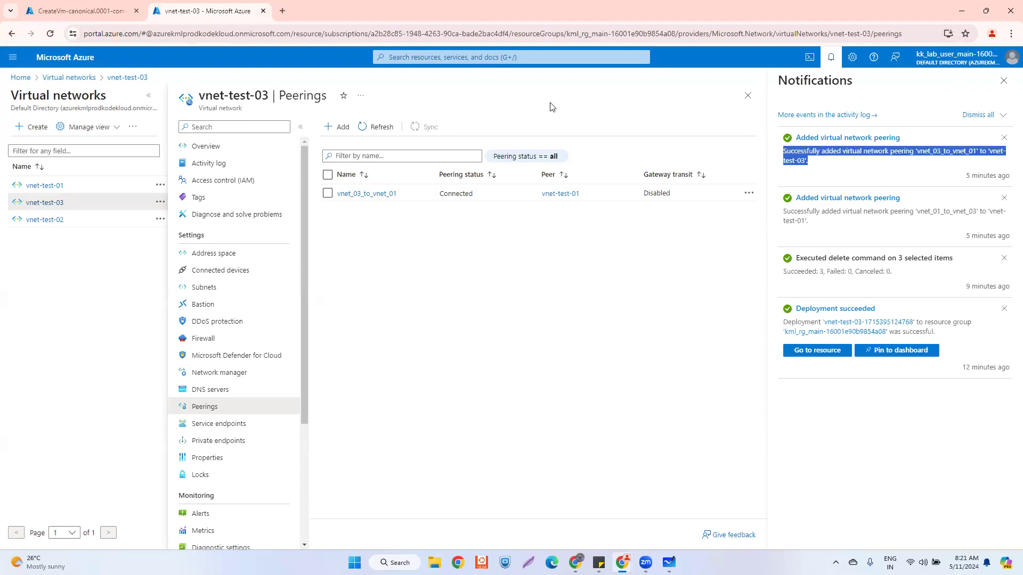
{"action": "left_click", "coordinate": [1003, 81]}
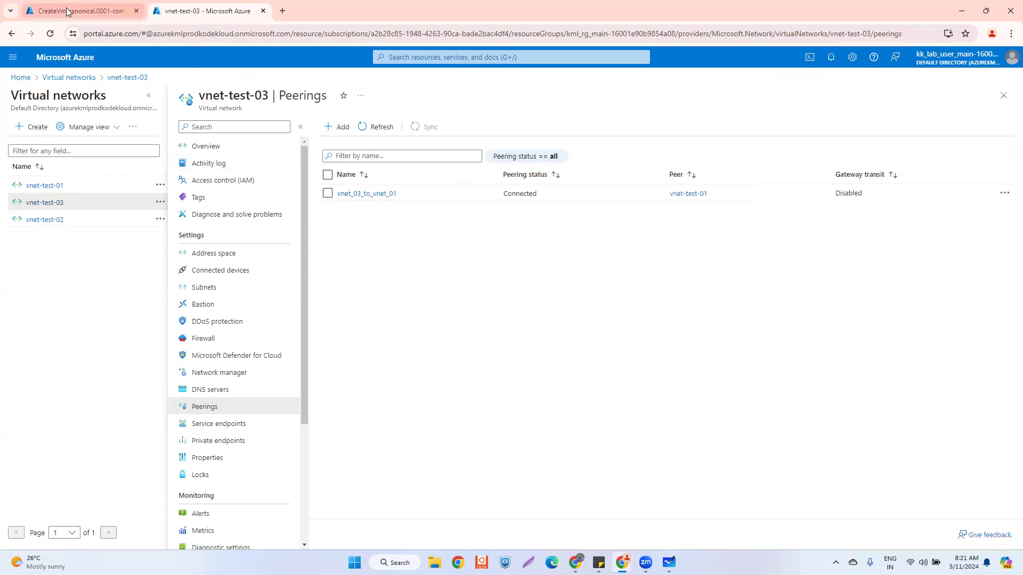
- Open vm-test-03 from its deployment to see it Running, then go to Azure Home
{"action": "left_click", "coordinate": [88, 11]}
{"action": "left_click", "coordinate": [215, 302]}
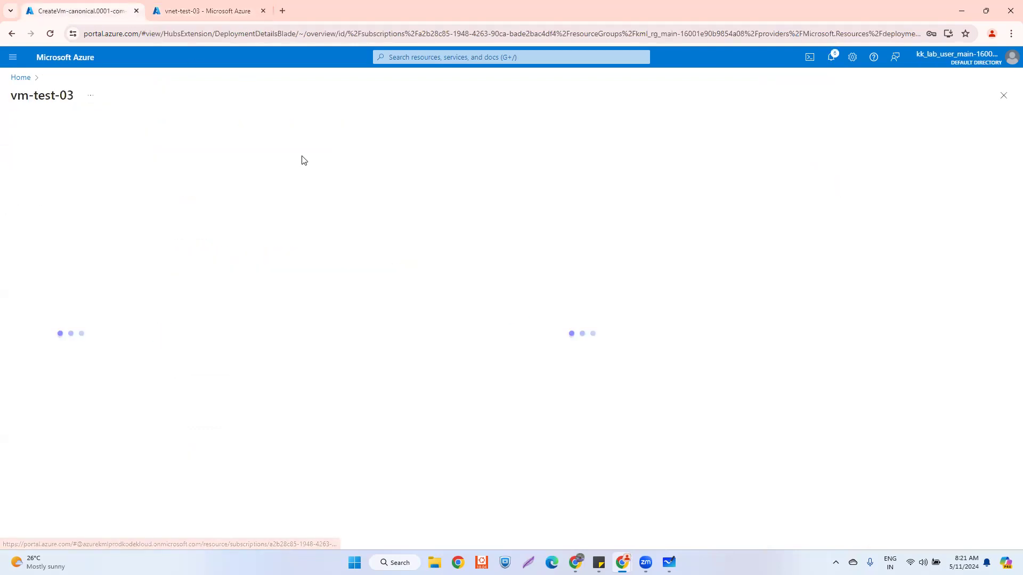
{"action": "left_click", "coordinate": [20, 78]}
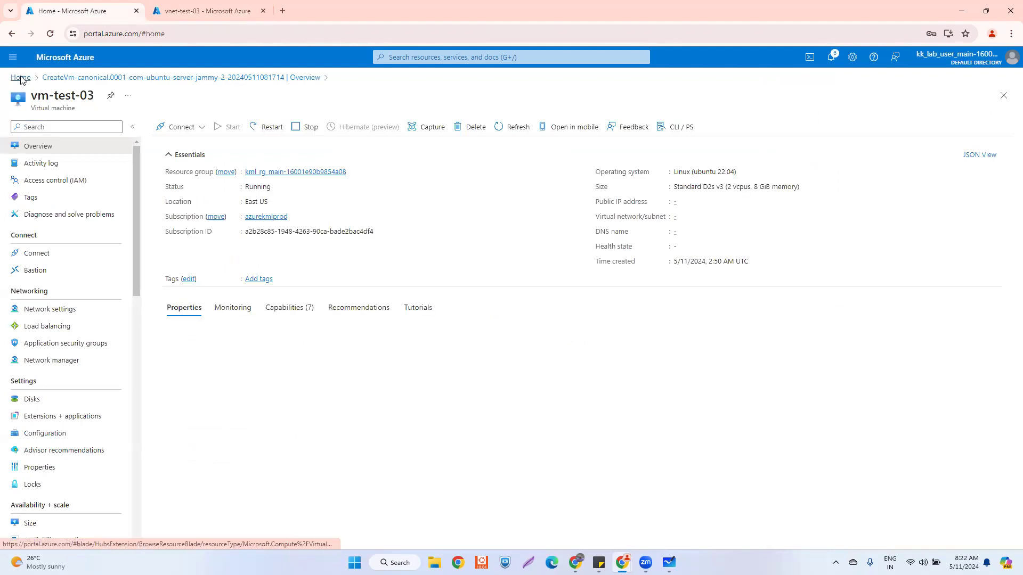
- Flip between vnet-test-03's peerings and the Azure Home page, ending on Home
{"action": "left_click", "coordinate": [194, 11]}
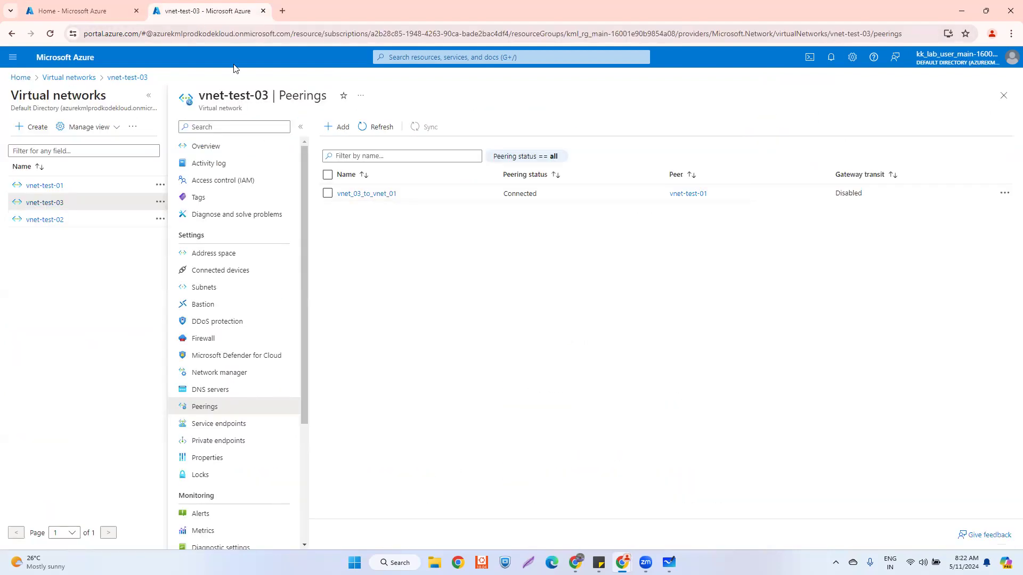
{"action": "left_click", "coordinate": [58, 10]}
{"action": "left_click", "coordinate": [197, 11]}
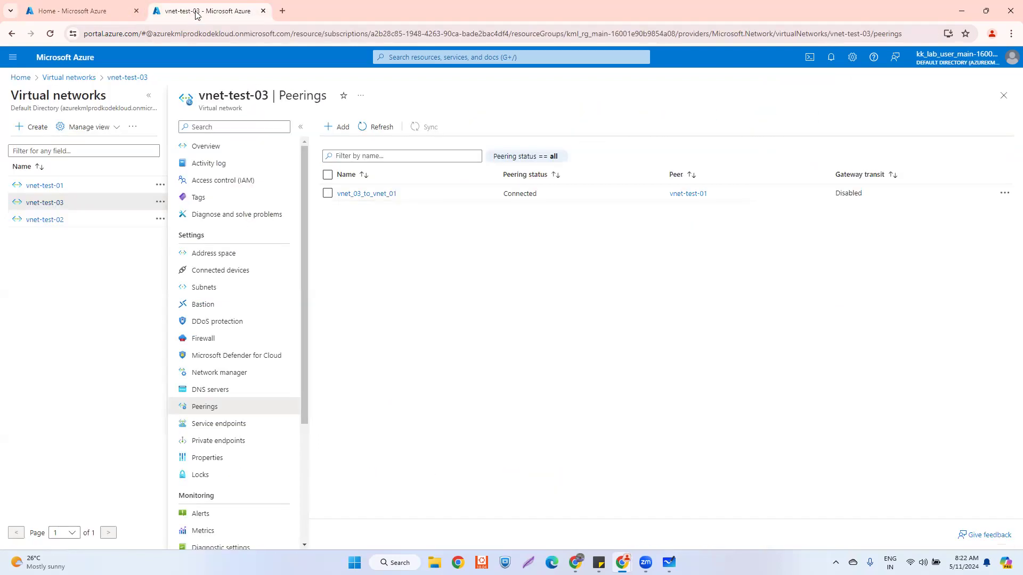
{"action": "left_click", "coordinate": [94, 10]}
{"action": "left_click", "coordinate": [201, 11]}
{"action": "left_click", "coordinate": [96, 12]}
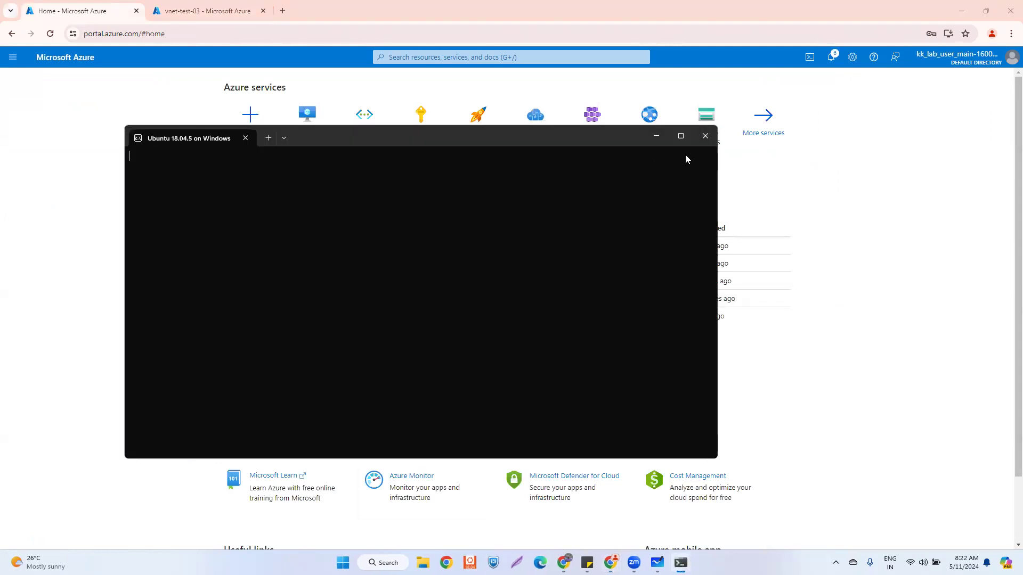
- Compose an ssh command for the admin user at vm-test-01's public IP 51.8.219.141
{"action": "left_click", "coordinate": [706, 136]}
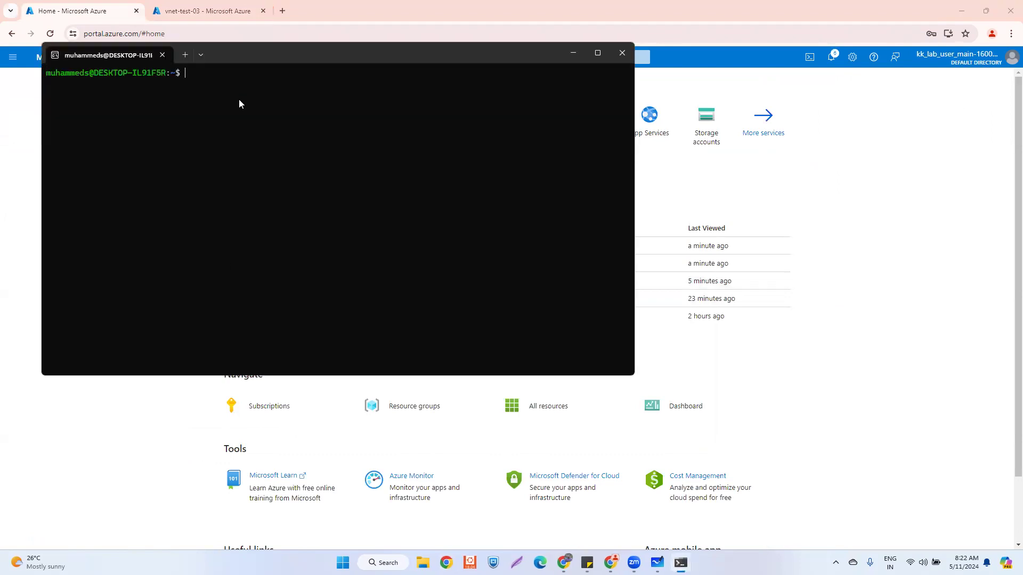
{"action": "type", "text": "ssh"}
{"action": "type", "text": " azuread"}
{"action": "key", "text": "BackSpace"}
{"action": "key", "text": "BackSpace"}
{"action": "key", "text": "BackSpace"}
{"action": "key", "text": "BackSpace"}
{"action": "key", "text": "BackSpace"}
{"action": "key", "text": "BackSpace"}
{"action": "type", "text": "dminazure@"}
{"action": "left_click_drag", "start_coordinate": [317, 60], "coordinate": [611, 291]}
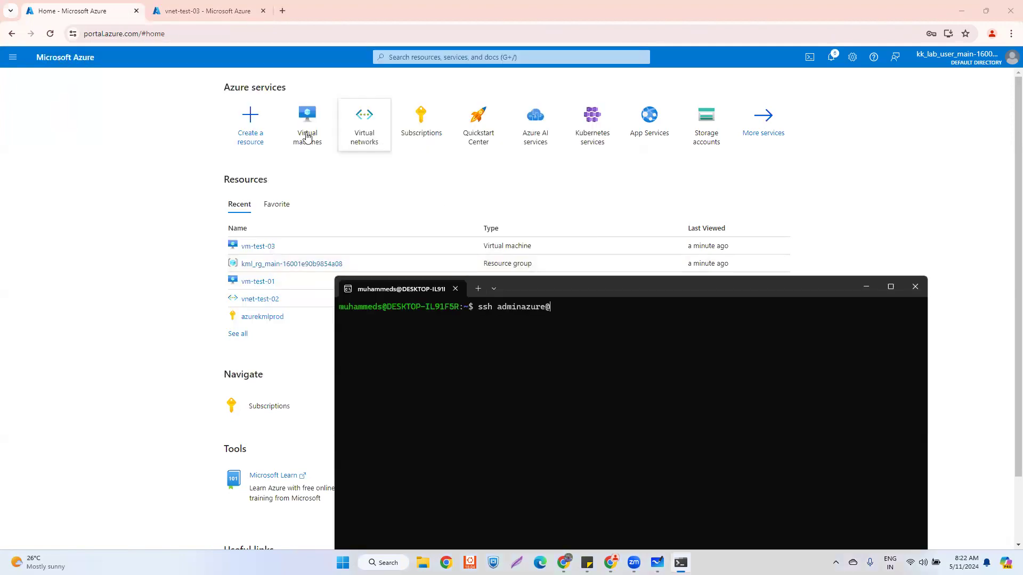
{"action": "left_click", "coordinate": [312, 132]}
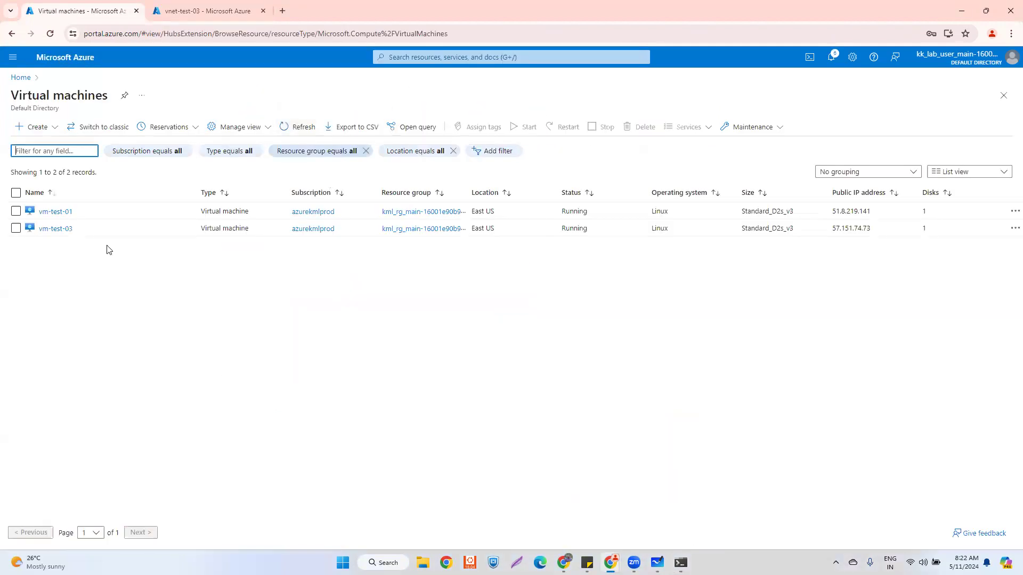
{"action": "left_click_drag", "start_coordinate": [877, 217], "coordinate": [834, 209]}
{"action": "key", "text": "ctrl+c"}
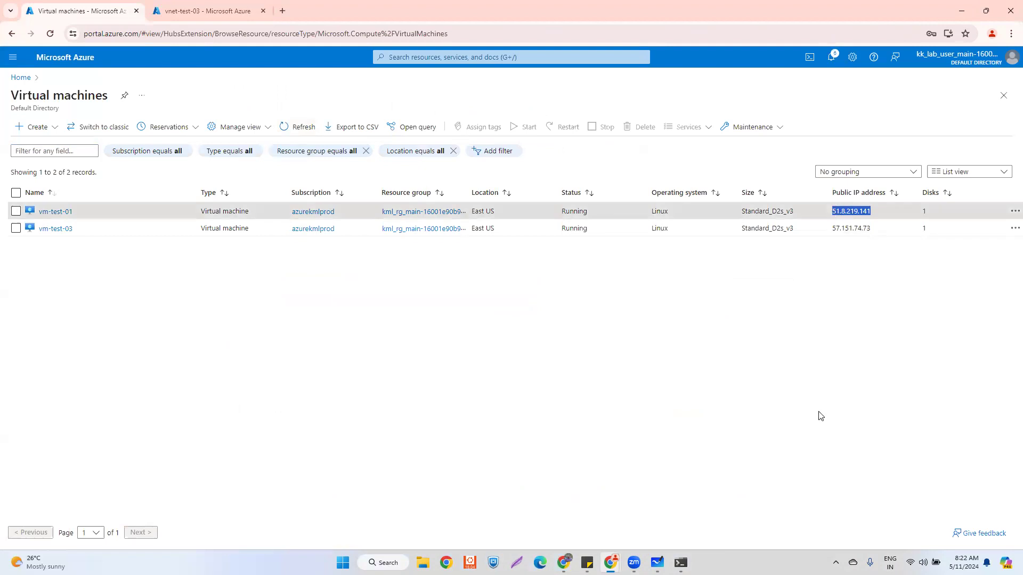
{"action": "left_click", "coordinate": [681, 563]}
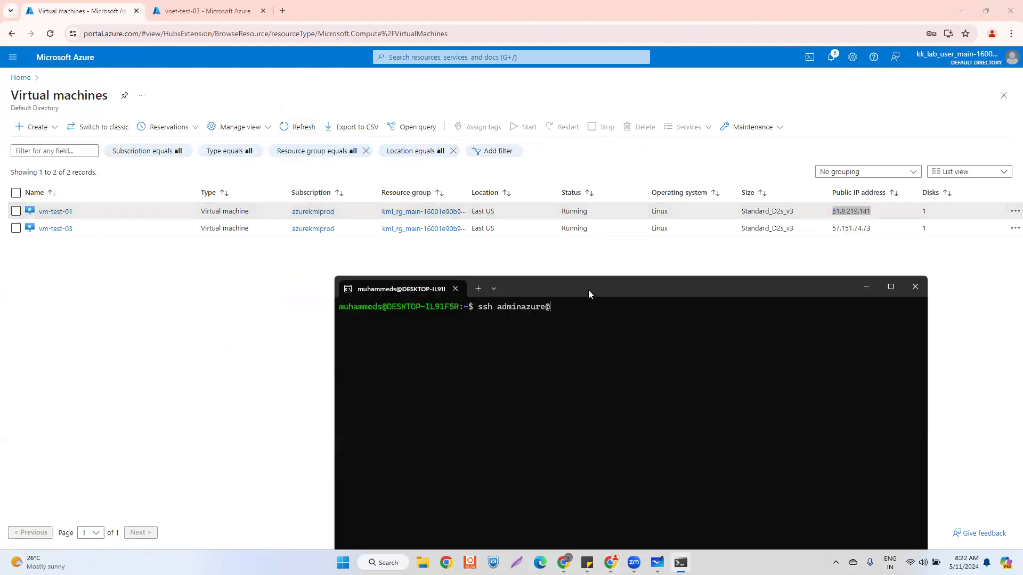
{"action": "left_click_drag", "start_coordinate": [588, 294], "coordinate": [581, 258]}
{"action": "key", "text": "ctrl+v"}
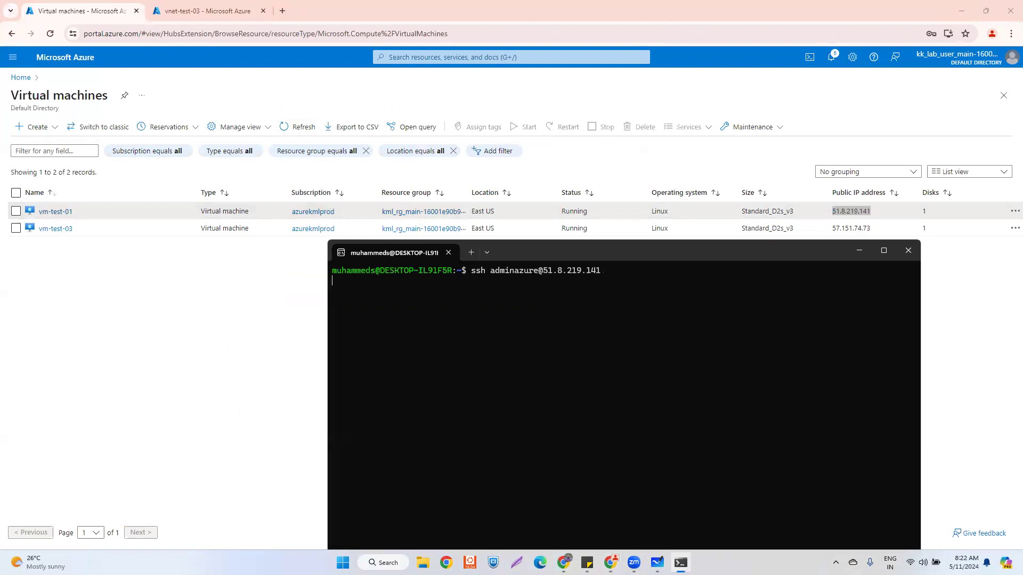
- Connect to vm-test-01 by accepting the host key and entering the password
{"action": "key", "text": "Return"}
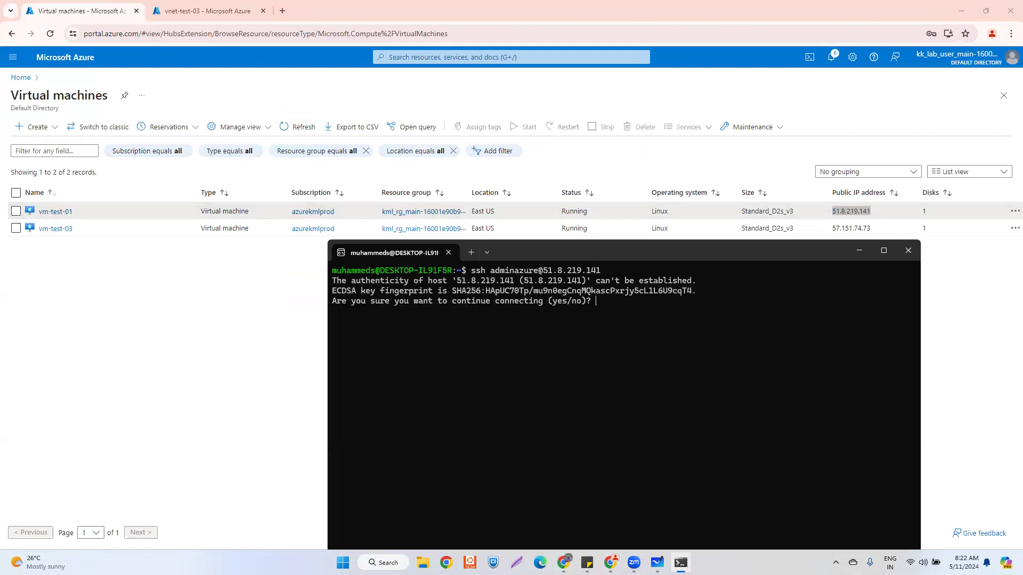
{"action": "type", "text": "yes"}
{"action": "key", "text": "Return"}
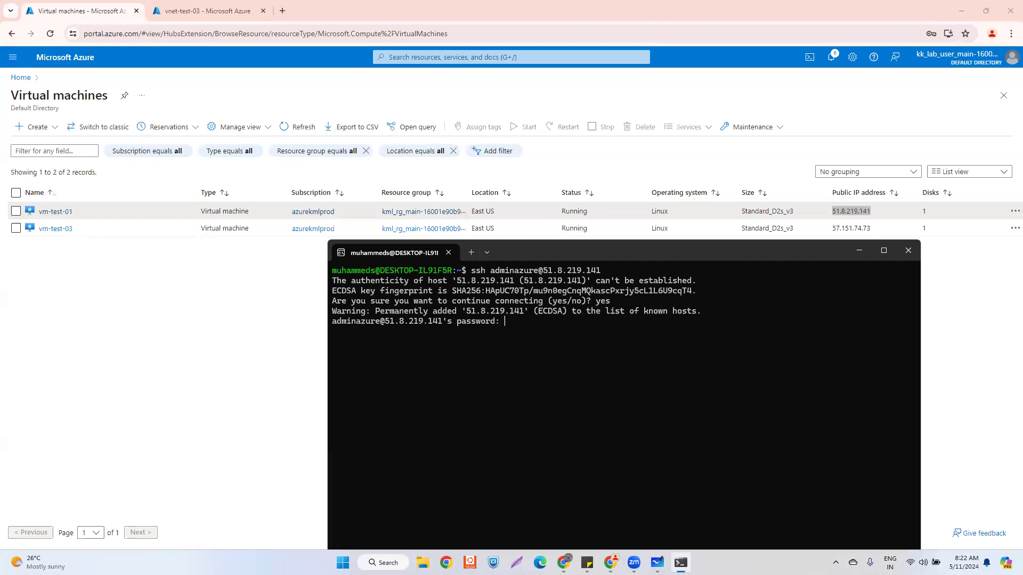
{"action": "key", "text": "alt+Tab"}
{"action": "key", "text": "Return"}
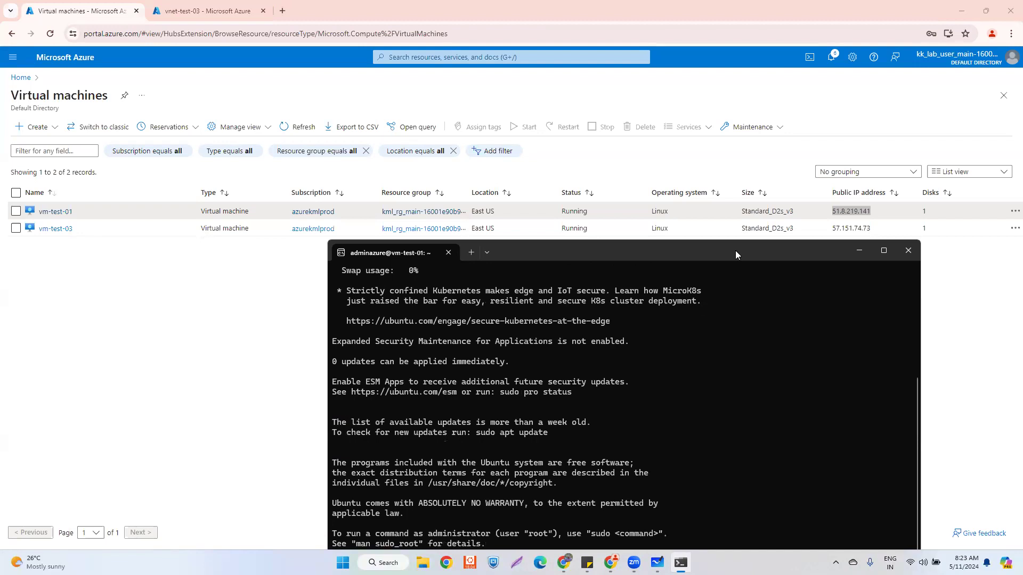
{"action": "left_click_drag", "start_coordinate": [736, 250], "coordinate": [540, 156]}
{"action": "left_click_drag", "start_coordinate": [139, 474], "coordinate": [236, 473]}
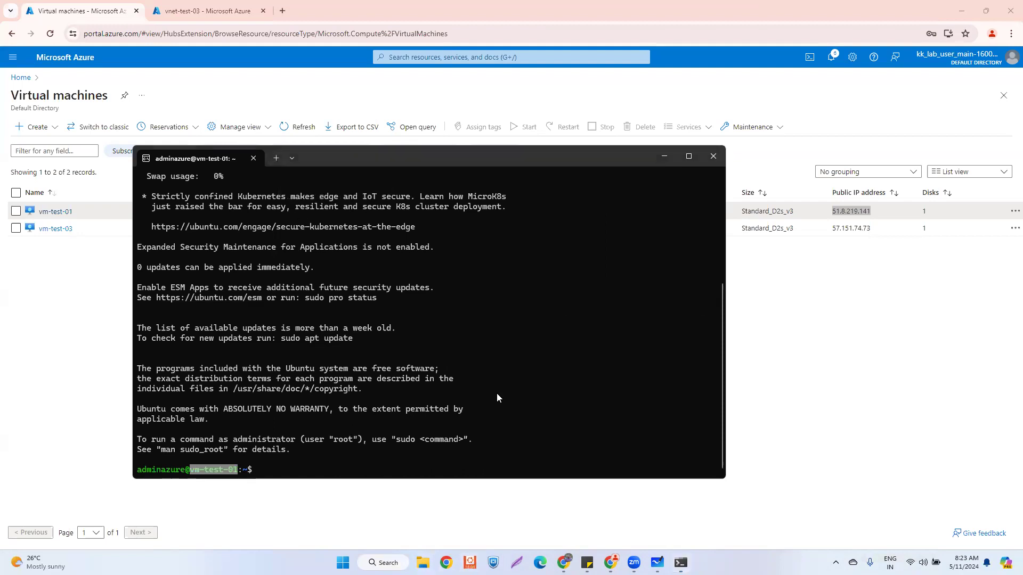
- In a second terminal, start an ssh command for the admin user and copy vm-test-03's IP 57.151.74.73
{"action": "key", "text": "ctrl+shift+n"}
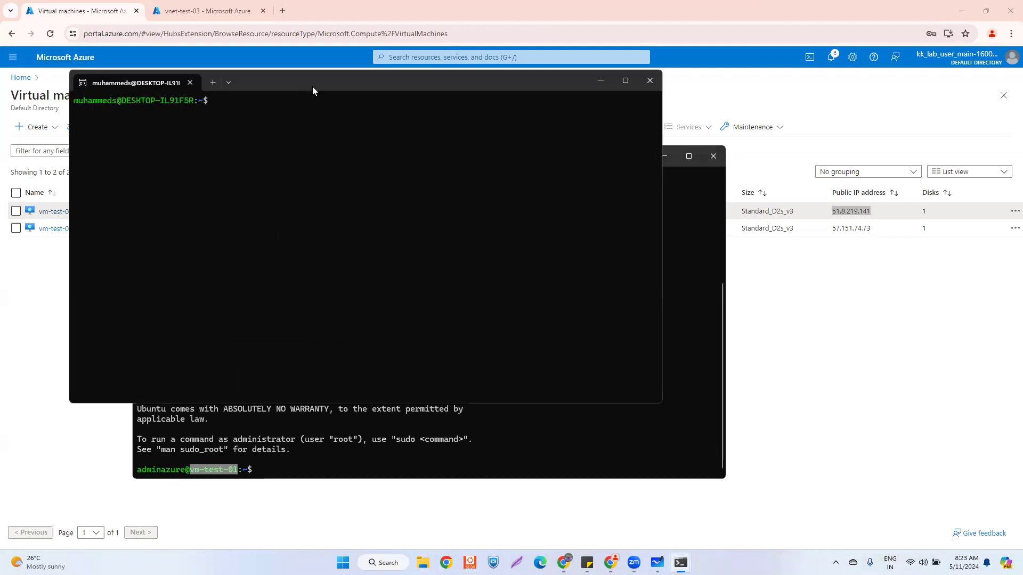
{"action": "left_click_drag", "start_coordinate": [313, 91], "coordinate": [552, 186]}
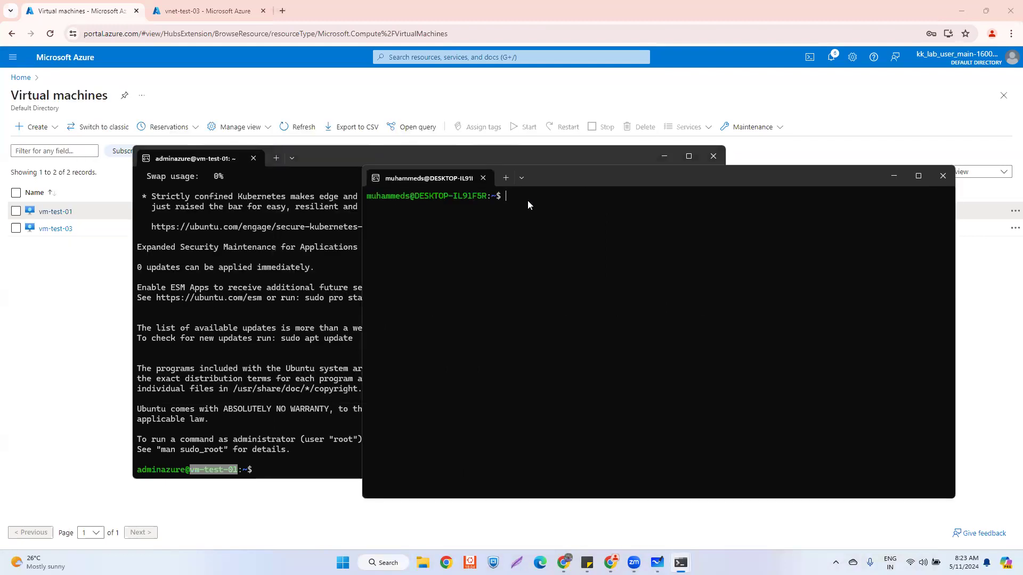
{"action": "key", "text": "Up"}
{"action": "key", "text": "Down"}
{"action": "type", "text": "ssh adminazure"}
{"action": "left_click", "coordinate": [248, 87]}
{"action": "left_click_drag", "start_coordinate": [872, 229], "coordinate": [834, 239]}
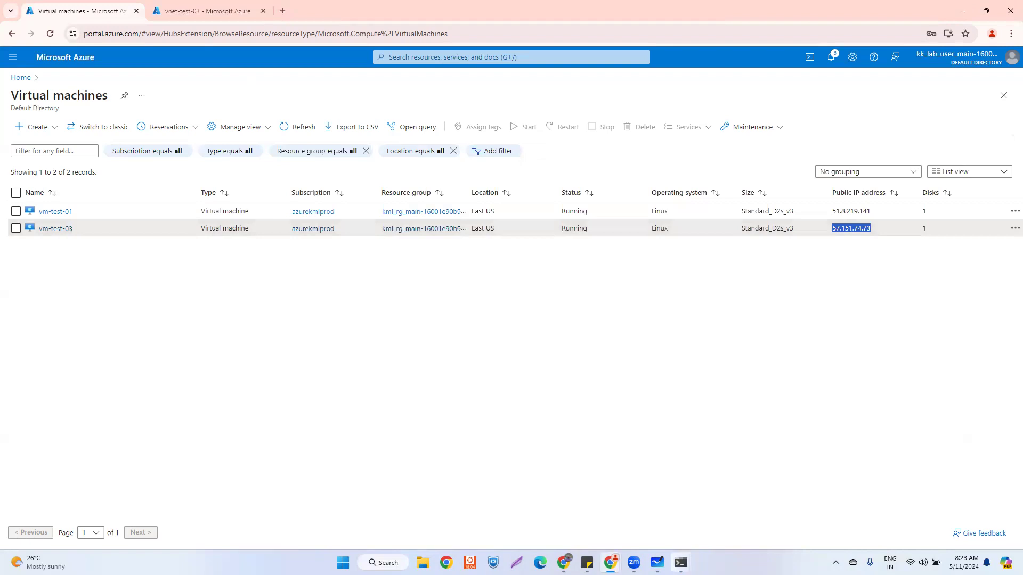
- Check the open vm-test-01 session in the other terminal window
{"action": "left_click", "coordinate": [681, 563]}
{"action": "left_click", "coordinate": [684, 491]}
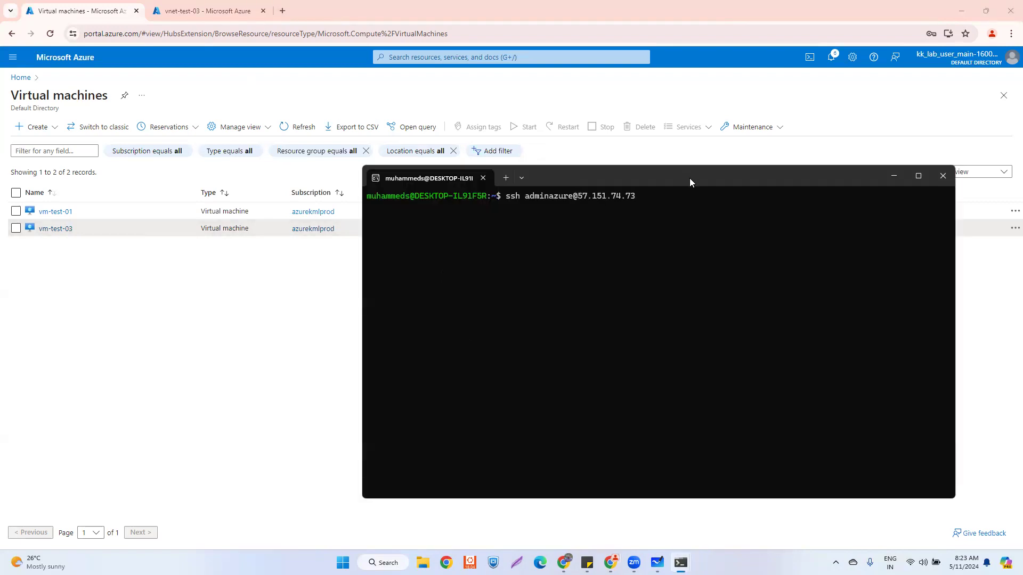
{"action": "left_click_drag", "start_coordinate": [689, 182], "coordinate": [703, 125]}
{"action": "mouse_move", "coordinate": [681, 563]}
{"action": "left_click", "coordinate": [642, 524]}
{"action": "scroll", "coordinate": [266, 340], "scroll_direction": "up", "scroll_amount": 5}
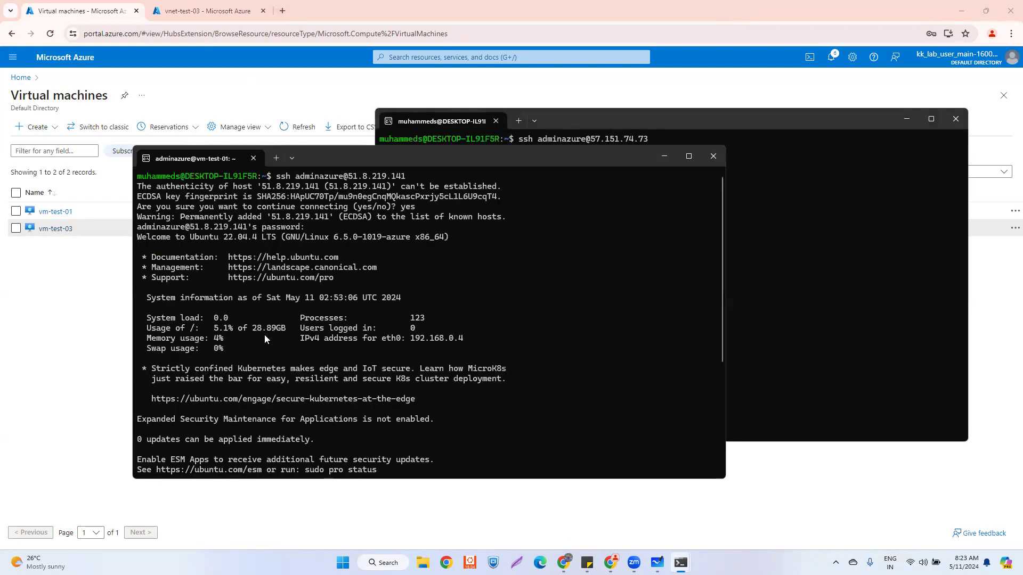
{"action": "scroll", "coordinate": [264, 334], "scroll_direction": "down", "scroll_amount": 6}
{"action": "scroll", "coordinate": [264, 334], "scroll_direction": "up", "scroll_amount": 2}
{"action": "scroll", "coordinate": [265, 336], "scroll_direction": "up", "scroll_amount": 4}
{"action": "scroll", "coordinate": [267, 335], "scroll_direction": "down", "scroll_amount": 5}
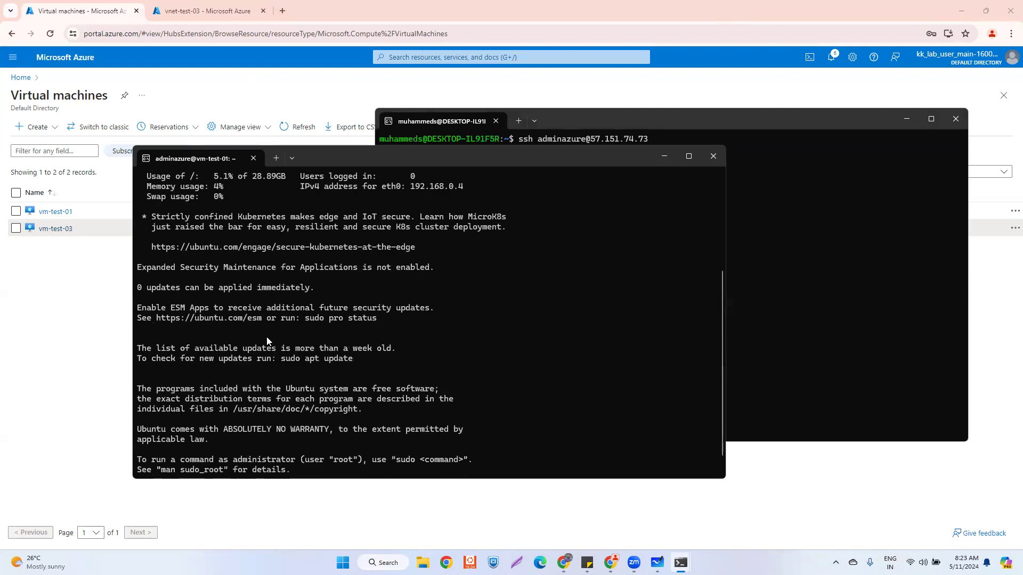
{"action": "scroll", "coordinate": [267, 336], "scroll_direction": "down", "scroll_amount": 1}
- Connect to vm-test-03 at 57.151.74.73 by accepting the host key and entering the password
{"action": "left_click", "coordinate": [680, 114]}
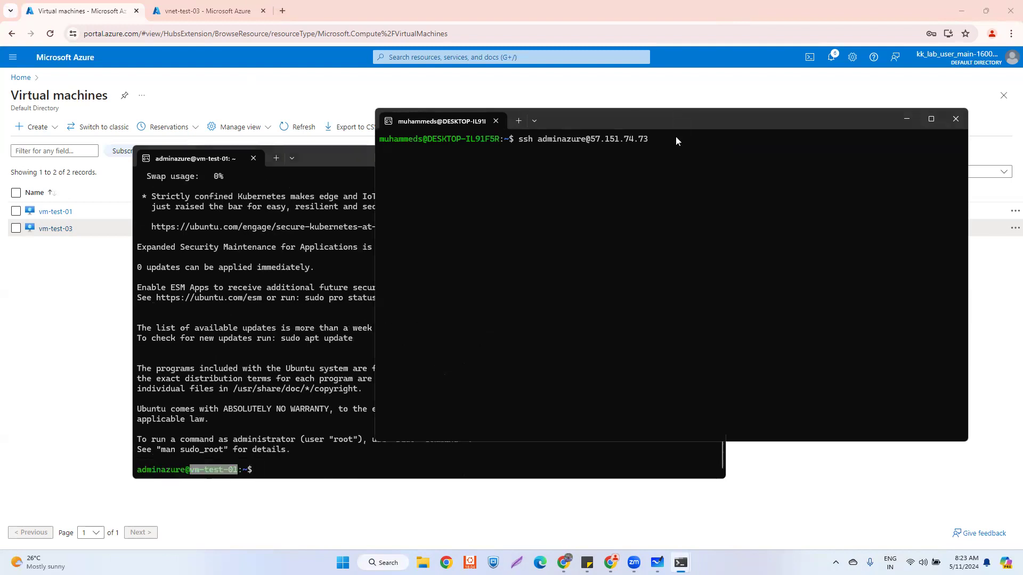
{"action": "key", "text": "Return"}
{"action": "type", "text": "yes"}
{"action": "key", "text": "Return"}
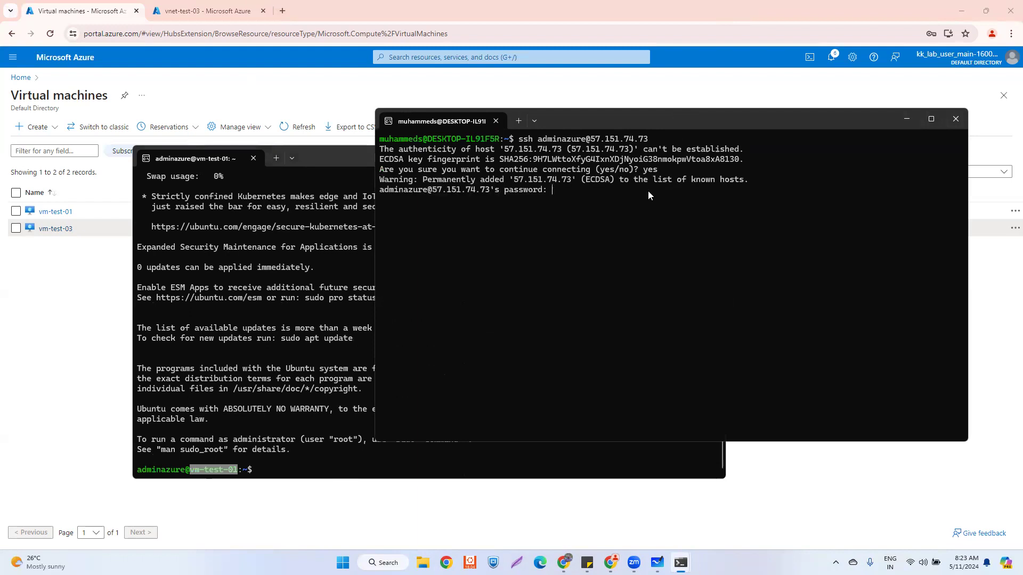
{"action": "key", "text": "alt+Tab"}
{"action": "key", "text": "alt+Tab"}
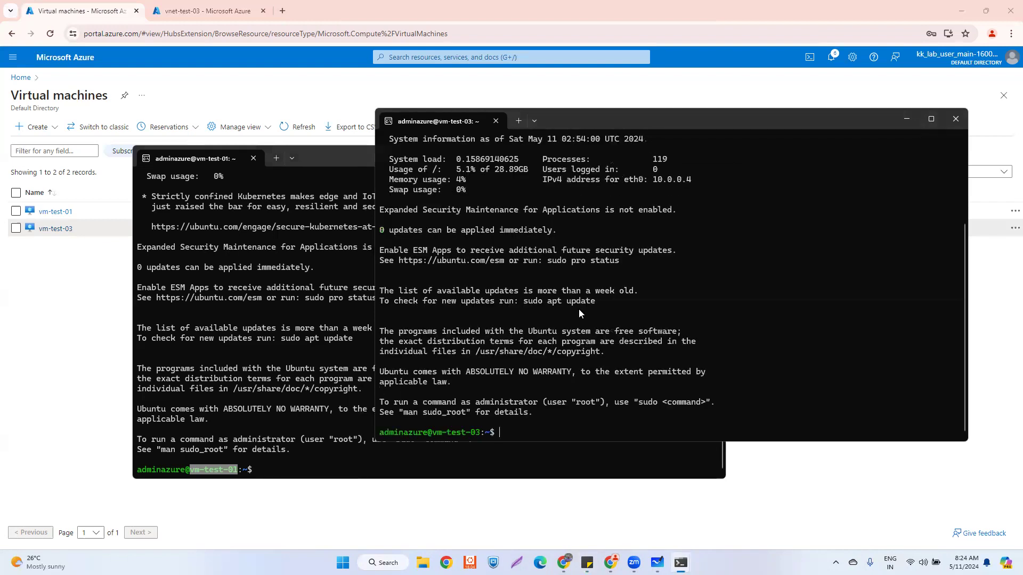
- Snap the vm-test-01 terminal to the left half and vm-test-03 to the right half
{"action": "left_click", "coordinate": [226, 475]}
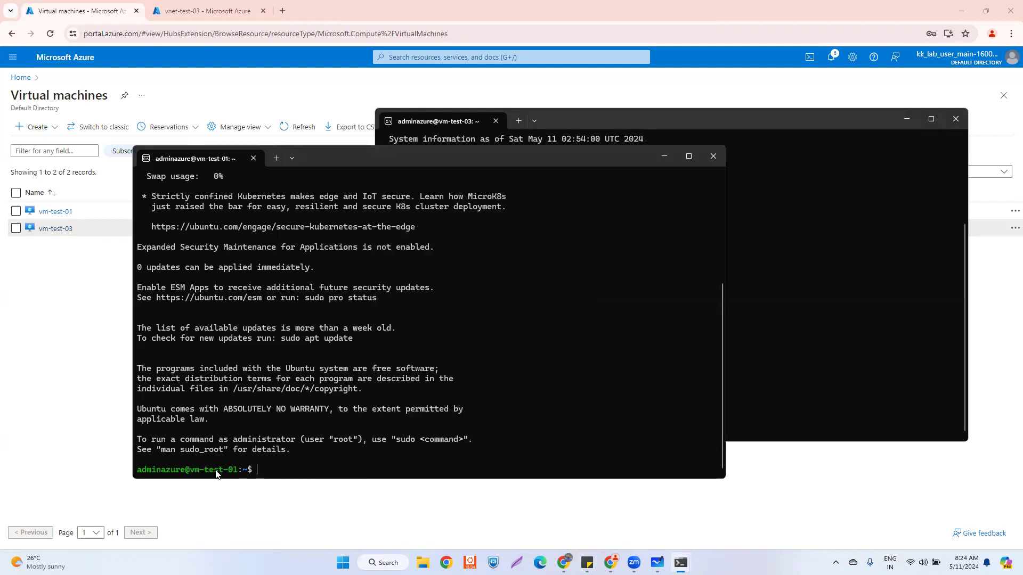
{"action": "left_click_drag", "start_coordinate": [378, 156], "coordinate": [246, 119]}
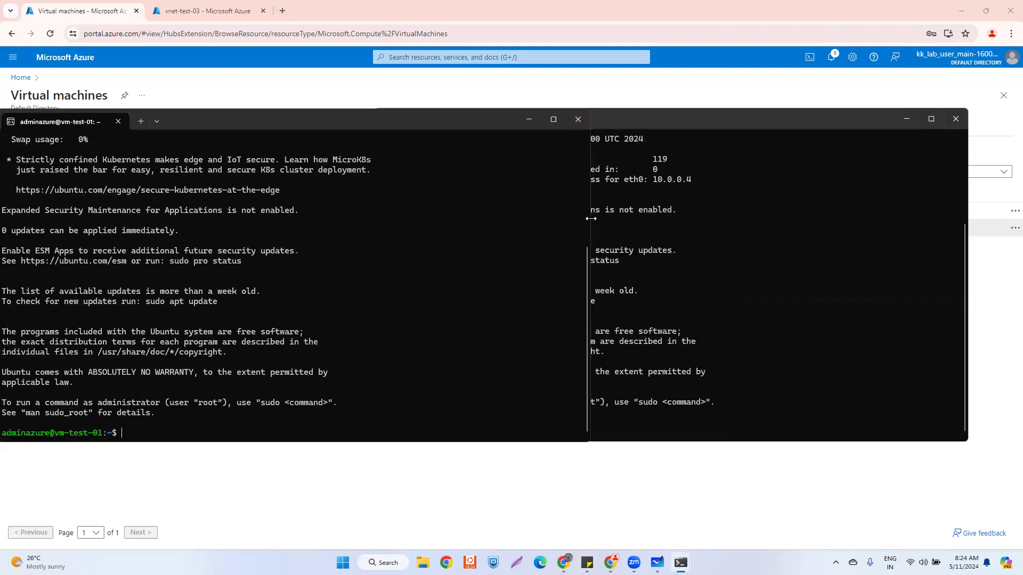
{"action": "left_click_drag", "start_coordinate": [593, 220], "coordinate": [386, 221]}
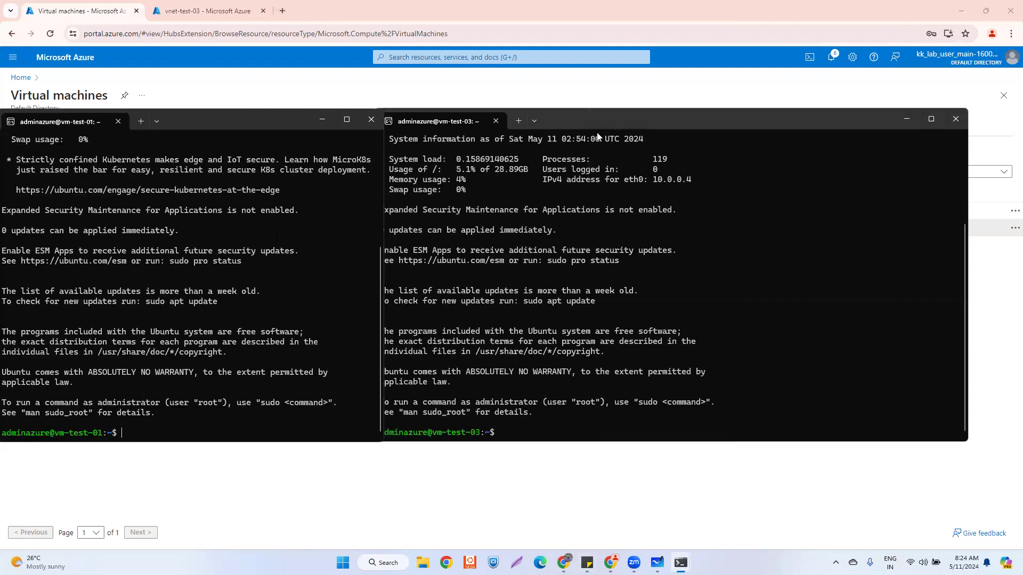
{"action": "left_click_drag", "start_coordinate": [614, 122], "coordinate": [704, 121]}
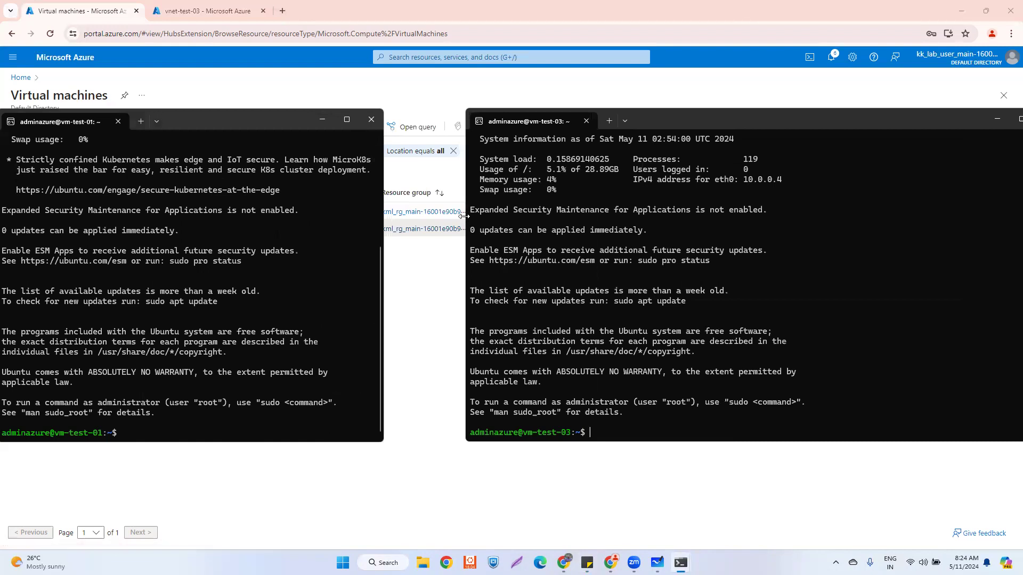
{"action": "left_click_drag", "start_coordinate": [464, 216], "coordinate": [610, 216]}
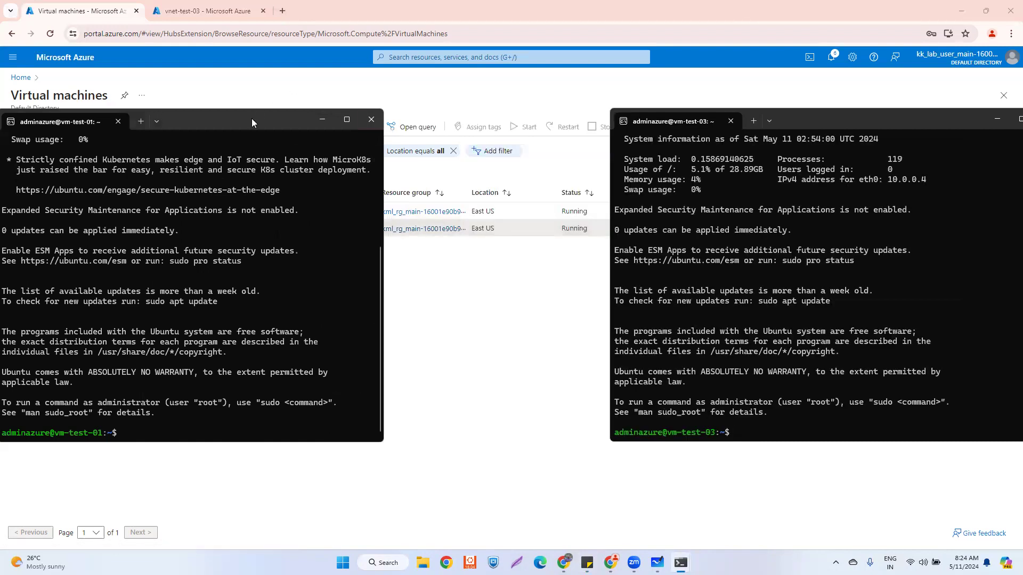
{"action": "left_click_drag", "start_coordinate": [289, 122], "coordinate": [355, 124]}
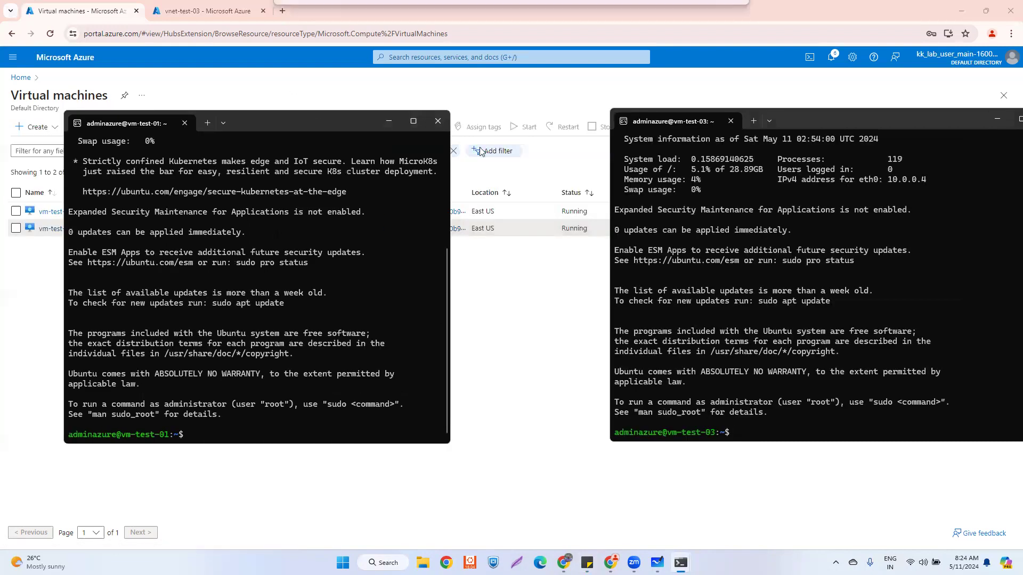
{"action": "left_click", "coordinate": [876, 123]}
{"action": "key", "text": "super+Right"}
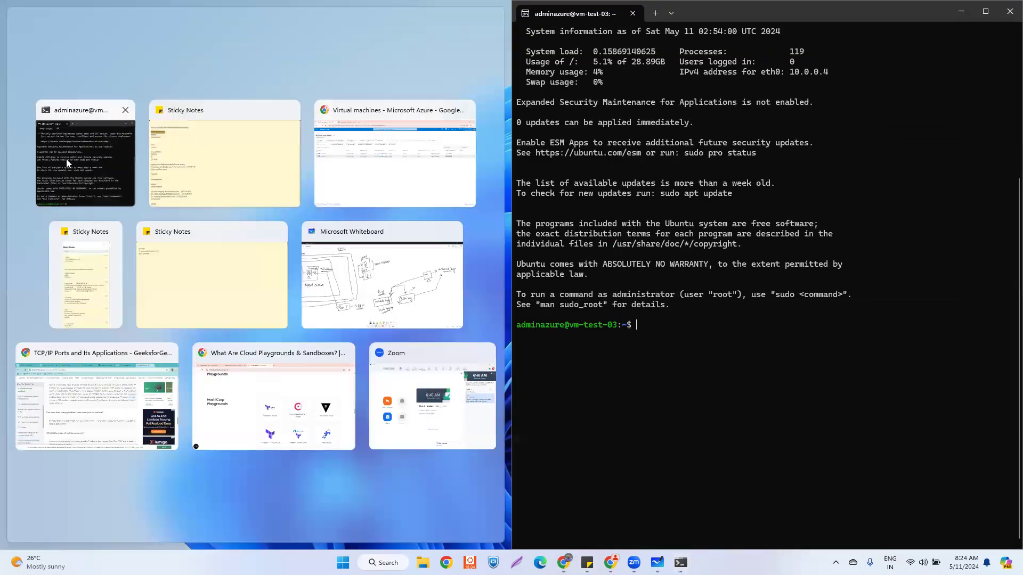
{"action": "left_click", "coordinate": [75, 157]}
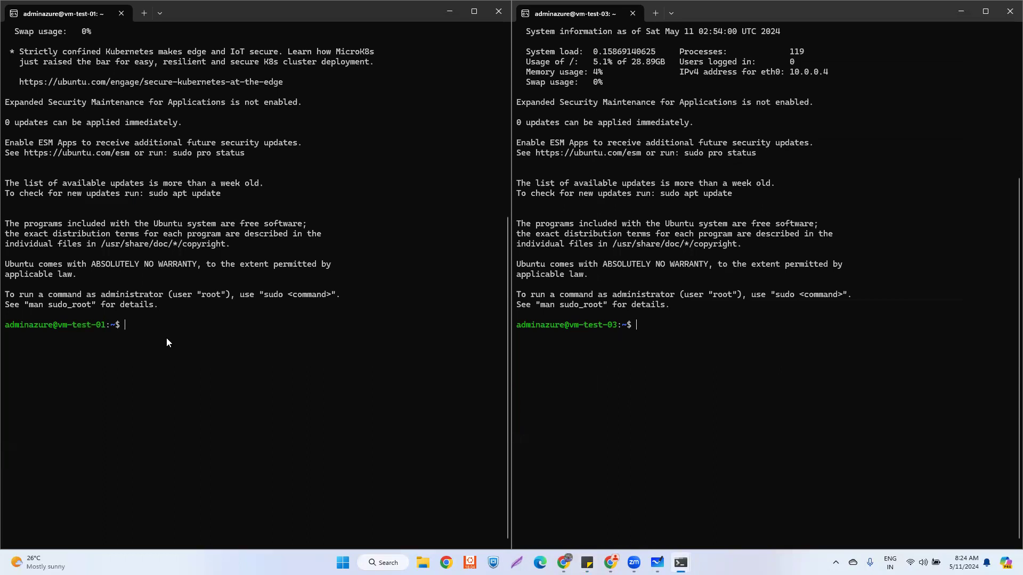
- Run ip a in both sessions, showing 192.168.0.4 on vm-test-01 and 10.0.0.4 on vm-test-03
{"action": "type", "text": "ip a"}
{"action": "key", "text": "Return"}
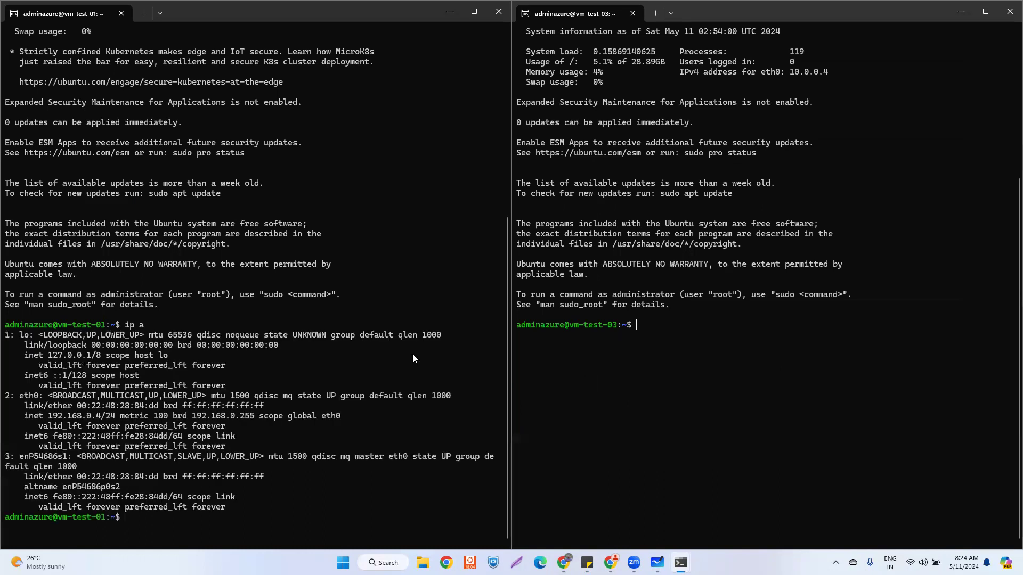
{"action": "left_click", "coordinate": [638, 323]}
{"action": "type", "text": "ip"}
{"action": "type", "text": " a"}
{"action": "key", "text": "Return"}
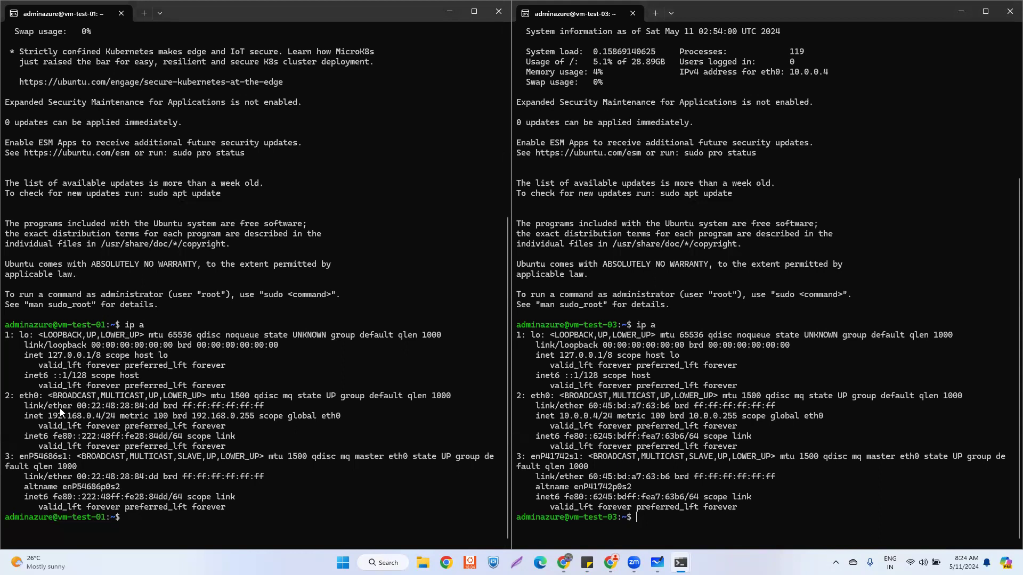
{"action": "left_click_drag", "start_coordinate": [71, 420], "coordinate": [100, 423]}
{"action": "mouse_move", "coordinate": [610, 563]}
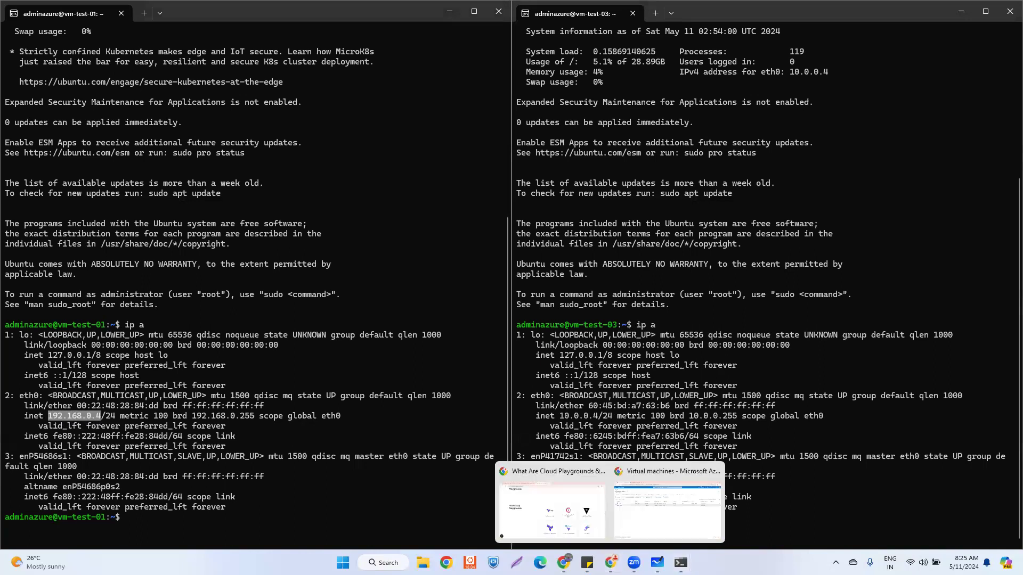
{"action": "left_click", "coordinate": [651, 507]}
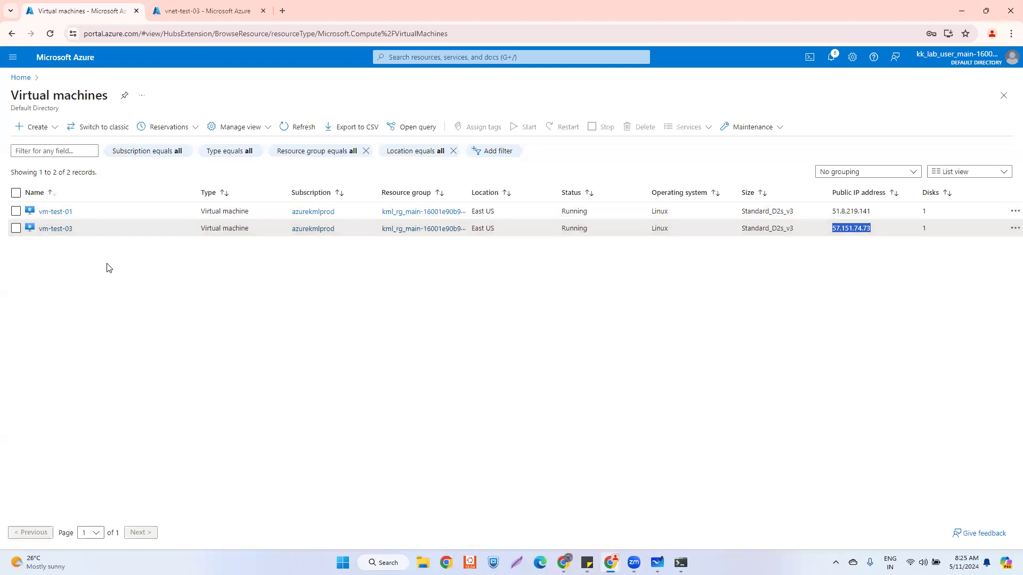
{"action": "left_click", "coordinate": [56, 213]}
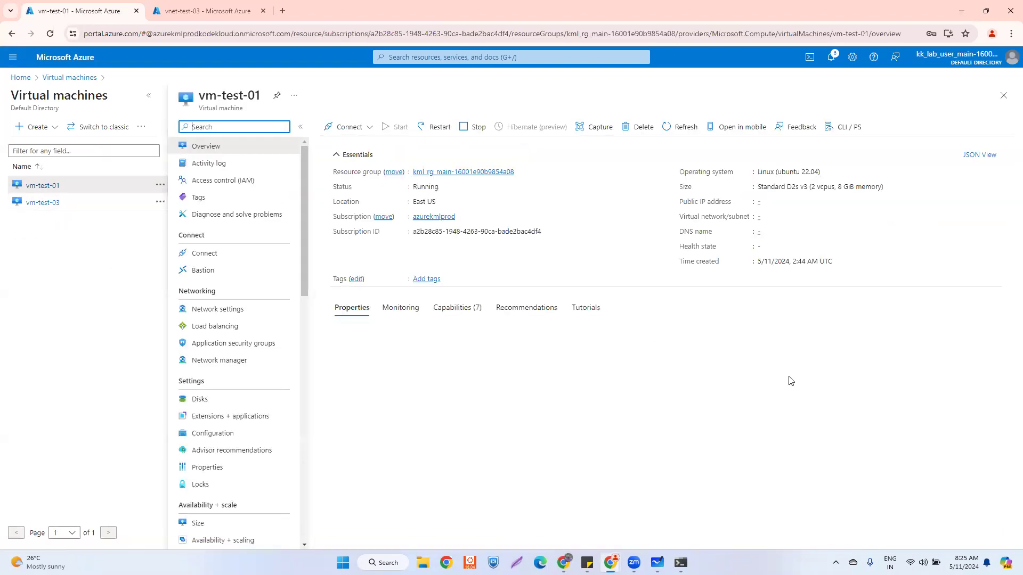
{"action": "left_click_drag", "start_coordinate": [820, 376], "coordinate": [778, 379]}
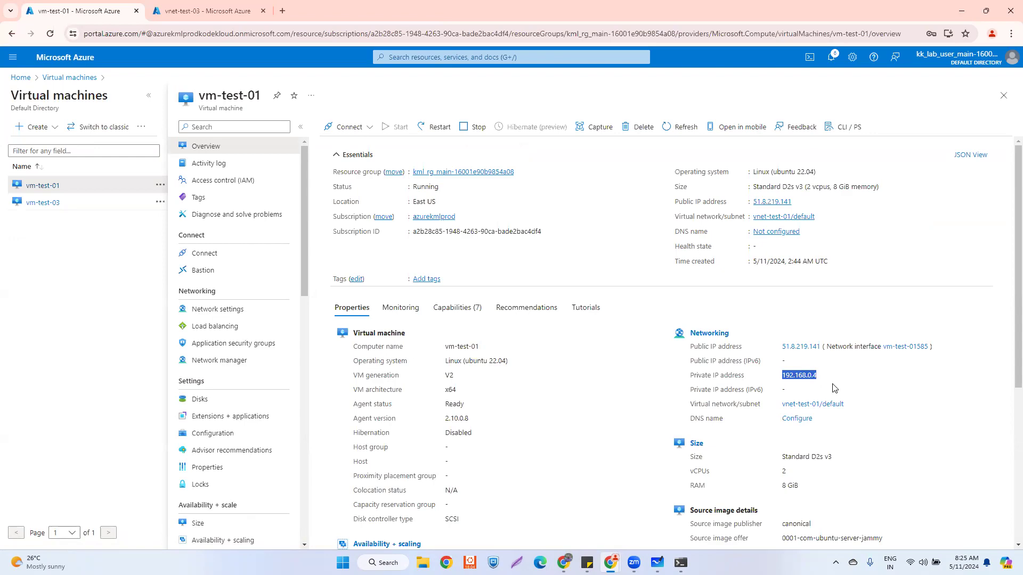
{"action": "key", "text": "alt+Tab"}
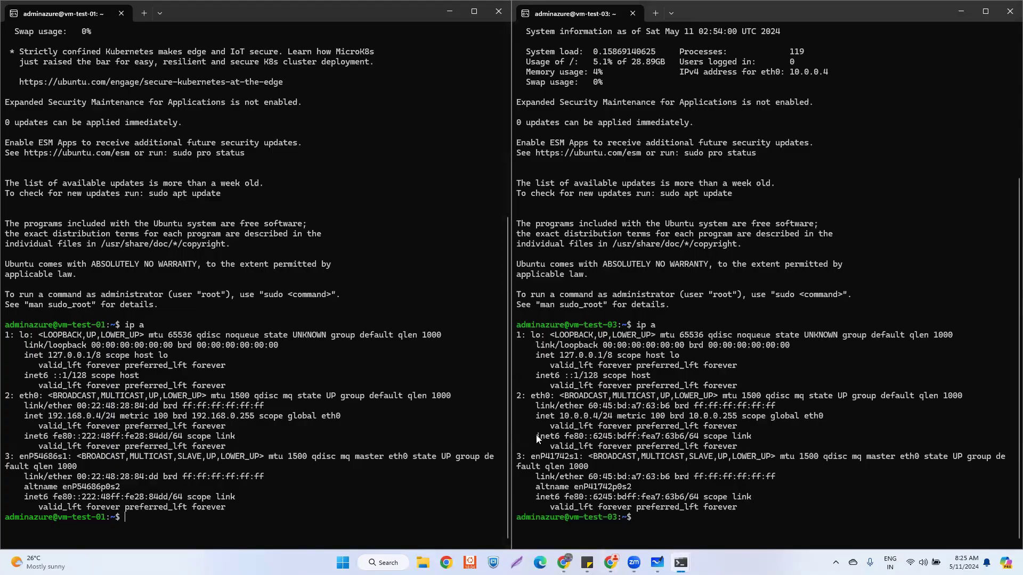
{"action": "left_click_drag", "start_coordinate": [561, 416], "coordinate": [599, 418]}
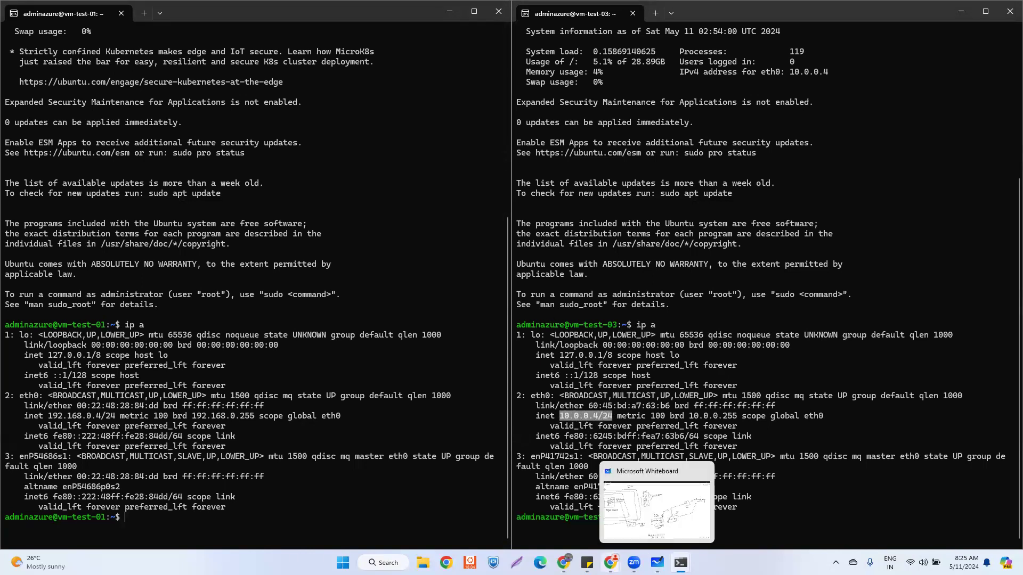
{"action": "mouse_move", "coordinate": [611, 563]}
{"action": "left_click", "coordinate": [677, 497]}
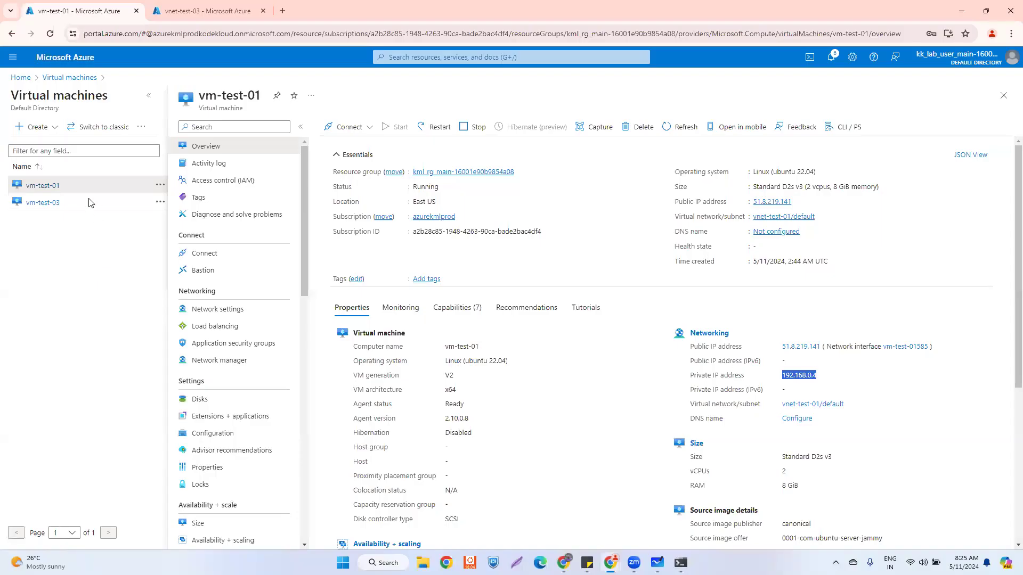
{"action": "left_click", "coordinate": [43, 203]}
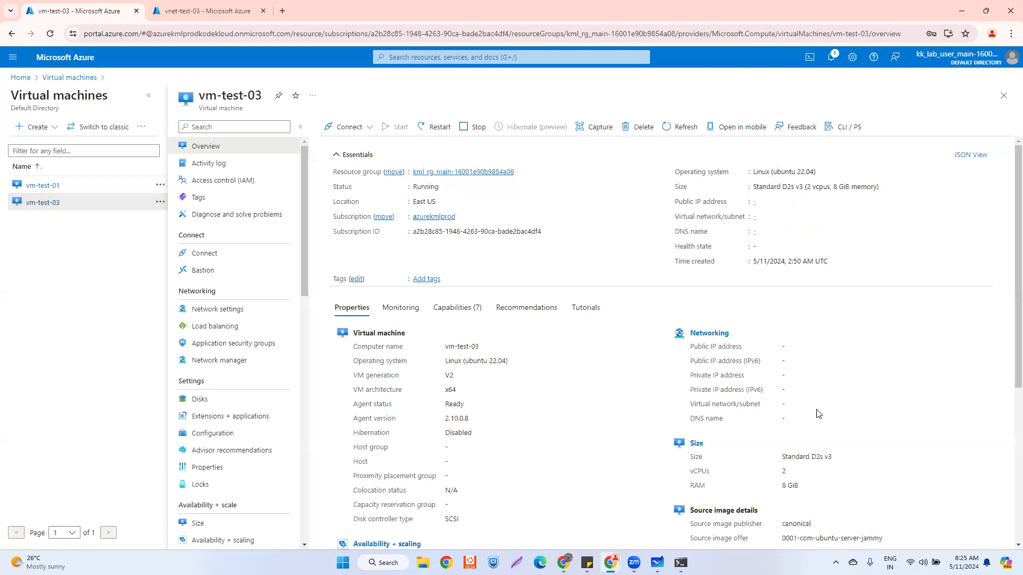
{"action": "double_click", "coordinate": [784, 381]}
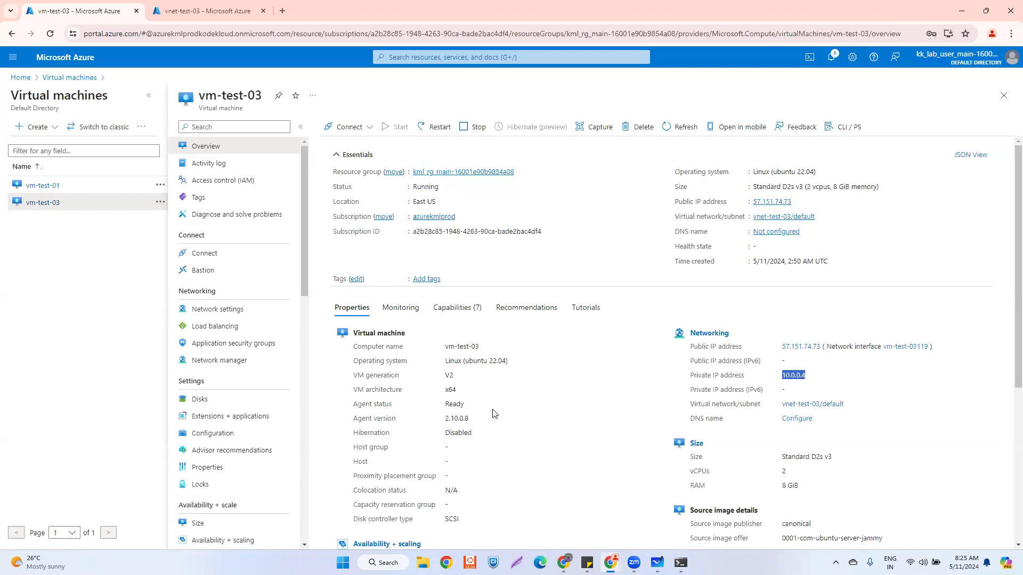
{"action": "mouse_move", "coordinate": [681, 562]}
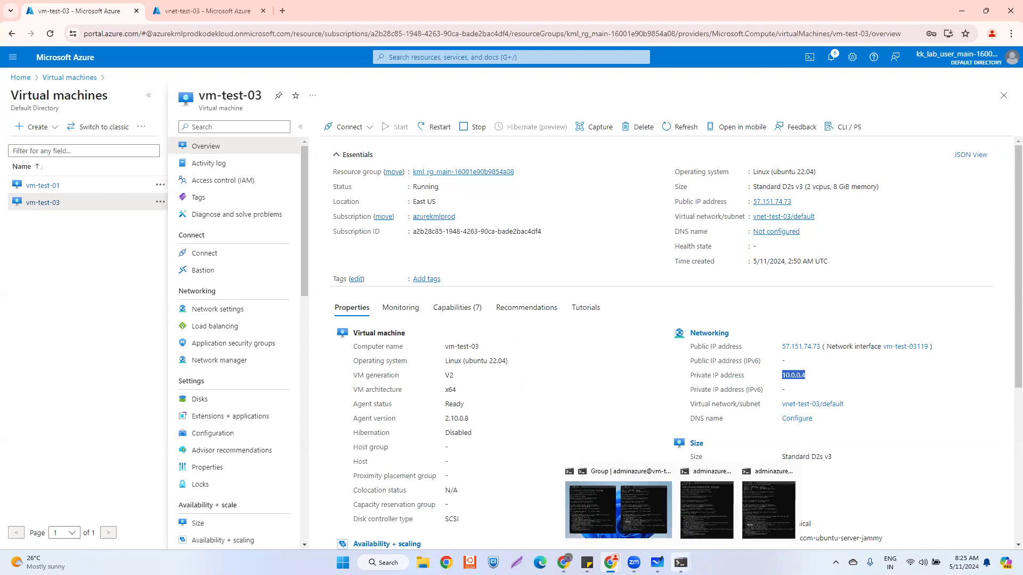
{"action": "left_click", "coordinate": [602, 512]}
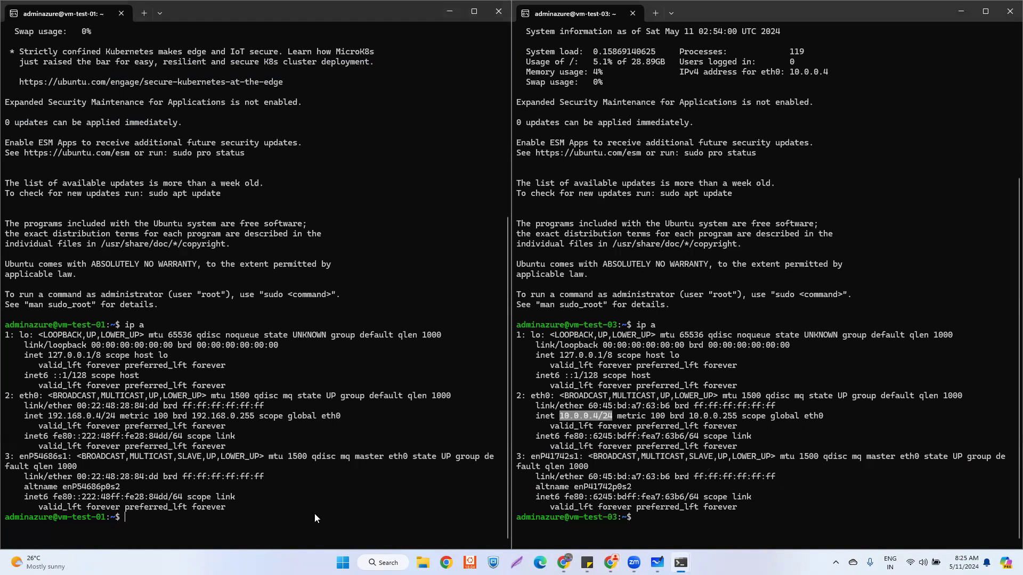
- Ping 10.0.0.4 from vm-test-01, then stop it to show 39 of 39 replies with 0% loss
{"action": "type", "text": "ping 10.0.0.4"}
{"action": "key", "text": "Return"}
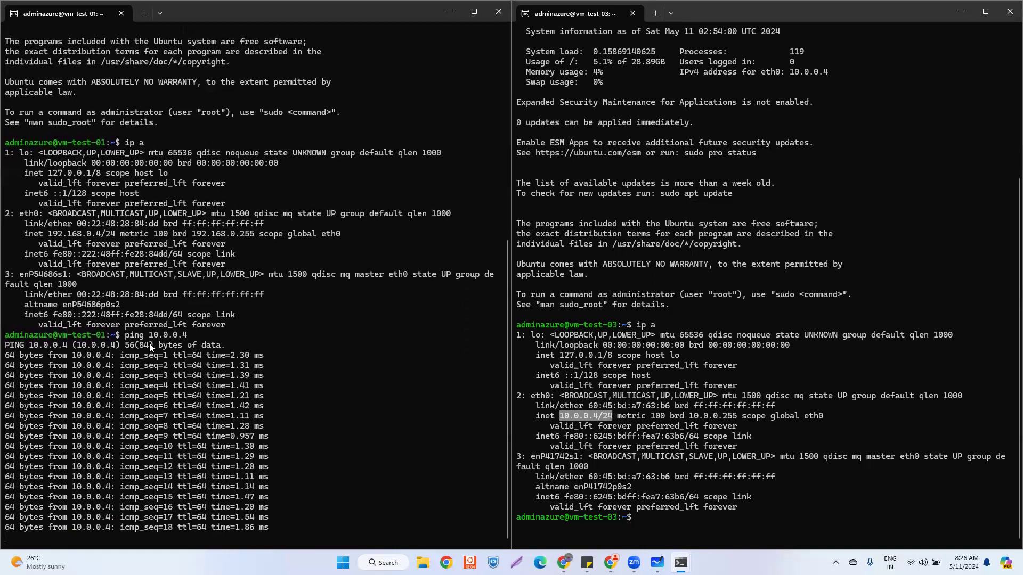
{"action": "left_click_drag", "start_coordinate": [150, 333], "coordinate": [184, 329]}
{"action": "left_click", "coordinate": [185, 332]}
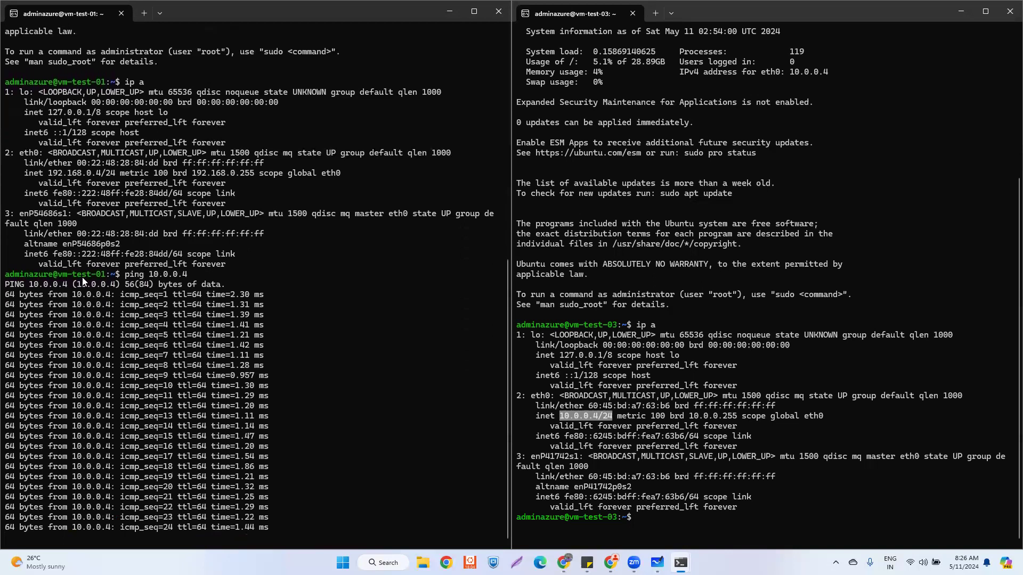
{"action": "left_click_drag", "start_coordinate": [60, 274], "coordinate": [70, 264]}
{"action": "right_click", "coordinate": [69, 264]}
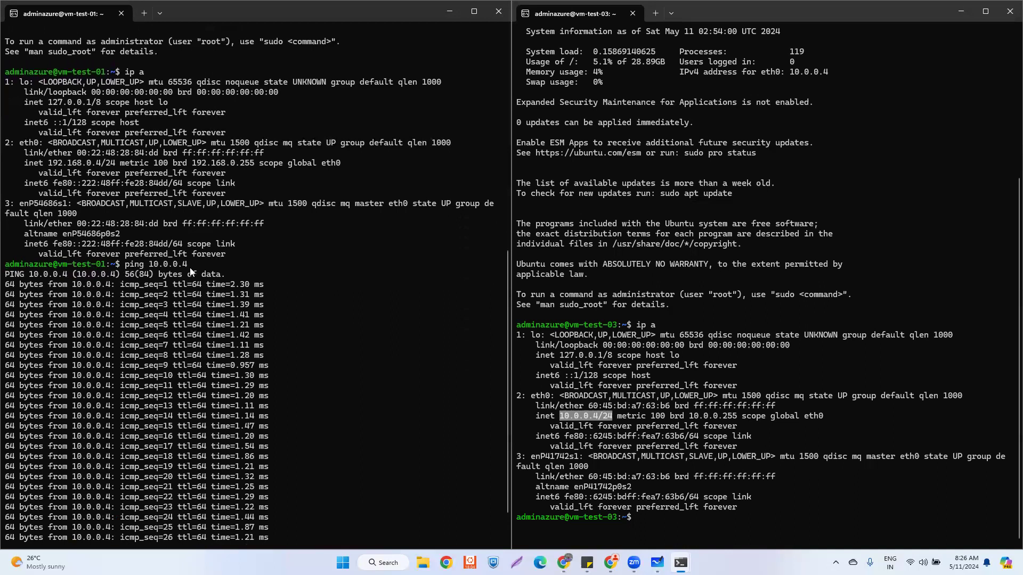
{"action": "left_click", "coordinate": [562, 419]}
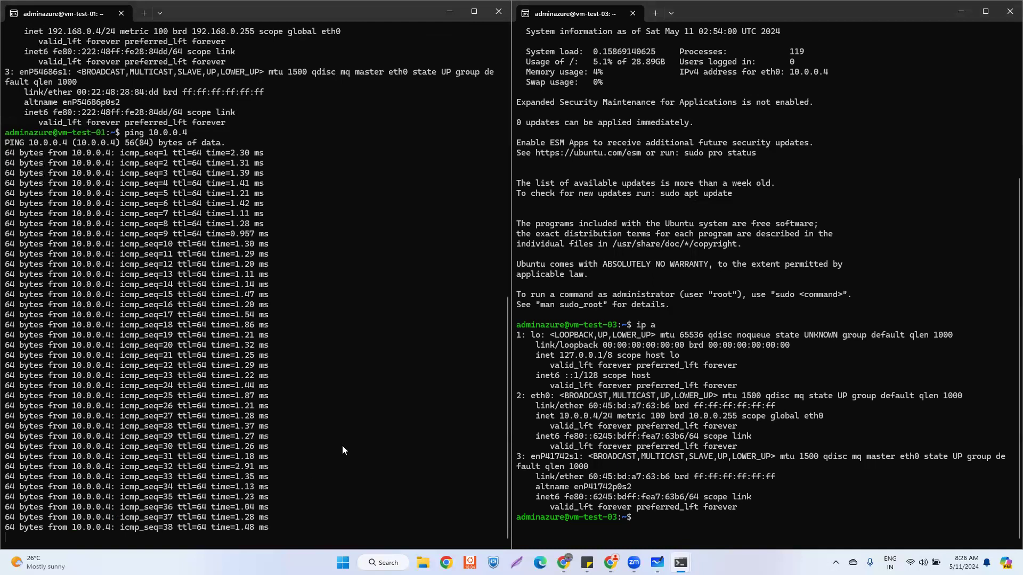
{"action": "key", "text": "ctrl+c"}
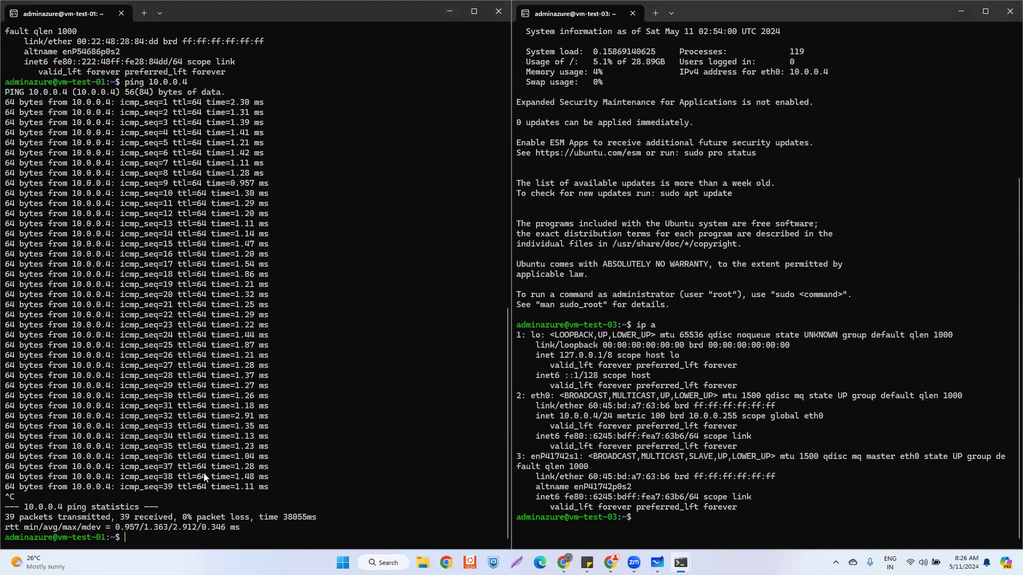
{"action": "left_click_drag", "start_coordinate": [6, 518], "coordinate": [234, 522]}
{"action": "left_click", "coordinate": [114, 483]}
- From the portal's virtual machines list, start creating a new Azure virtual machine
{"action": "mouse_move", "coordinate": [611, 563]}
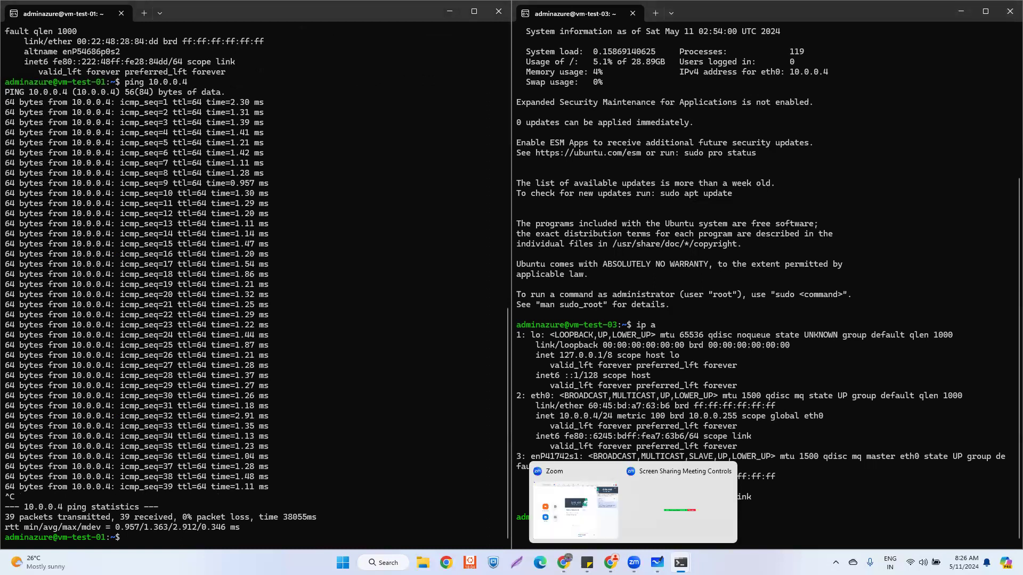
{"action": "left_click", "coordinate": [645, 515]}
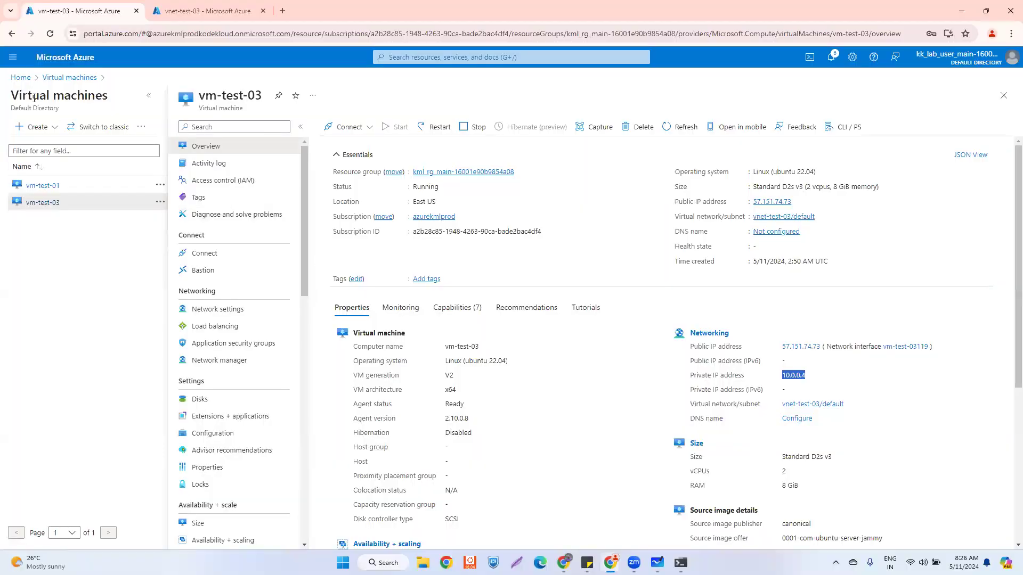
{"action": "left_click", "coordinate": [16, 80]}
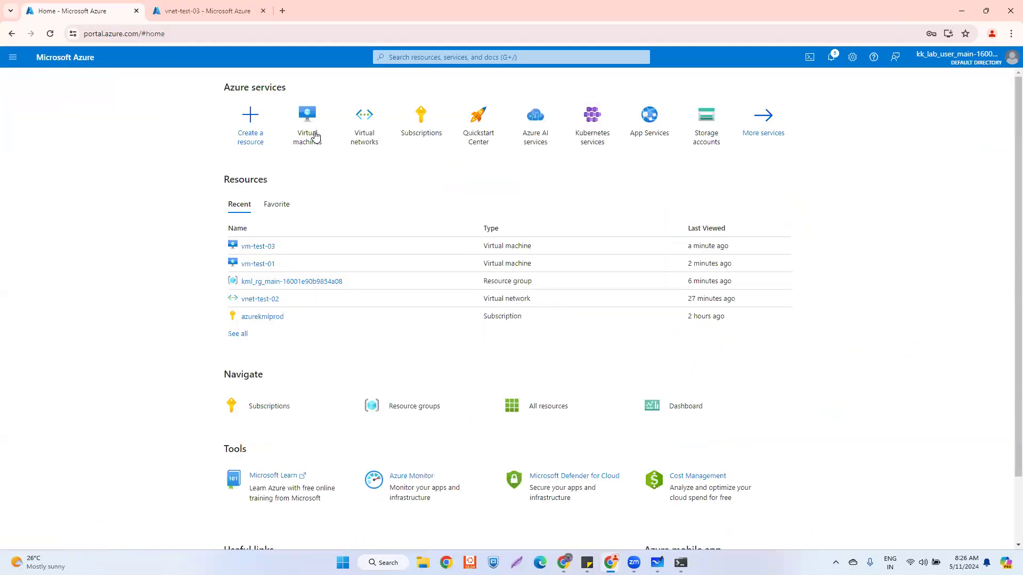
{"action": "left_click", "coordinate": [314, 136]}
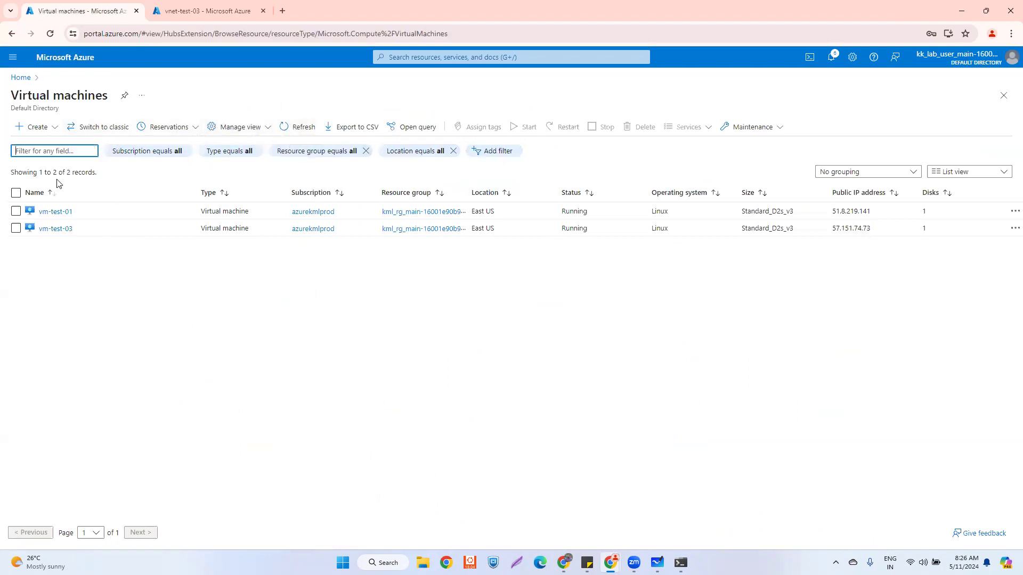
{"action": "left_click", "coordinate": [36, 128]}
{"action": "left_click", "coordinate": [42, 152]}
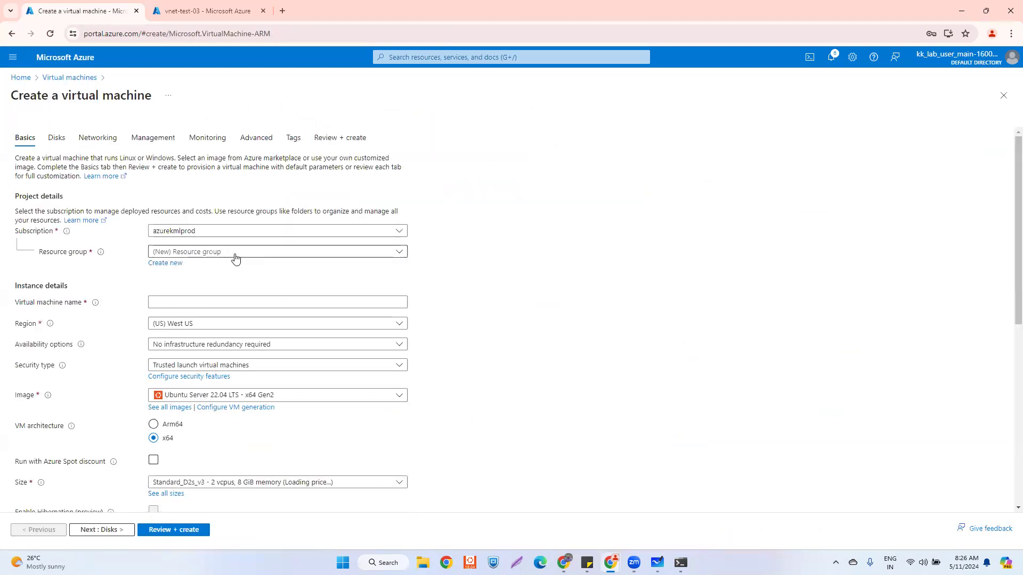
- Choose resource group kml_rg_main-16001e90b9854a08 and name the VM vm-test-02
{"action": "left_click", "coordinate": [197, 253]}
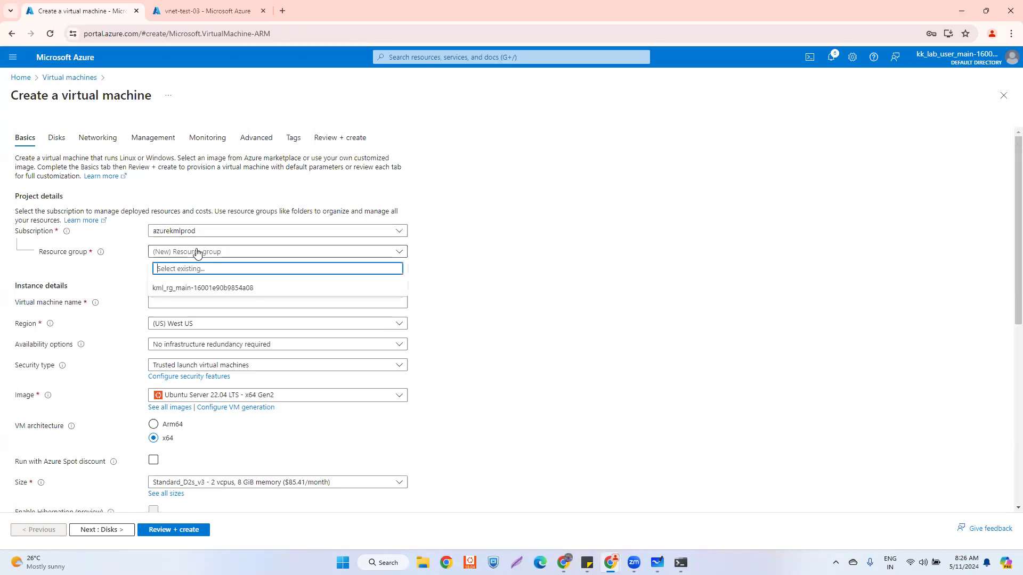
{"action": "left_click", "coordinate": [201, 292]}
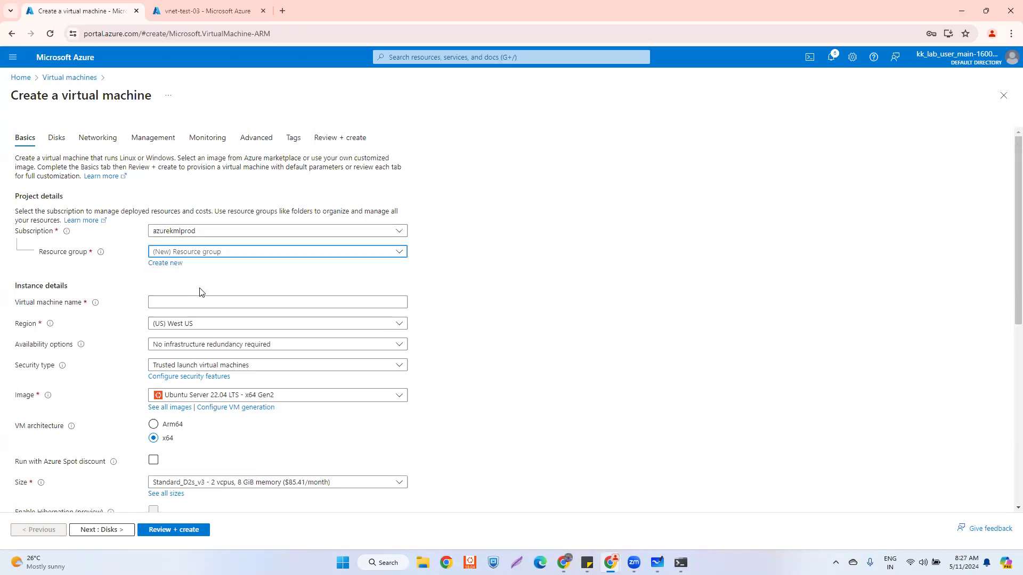
{"action": "left_click", "coordinate": [170, 302]}
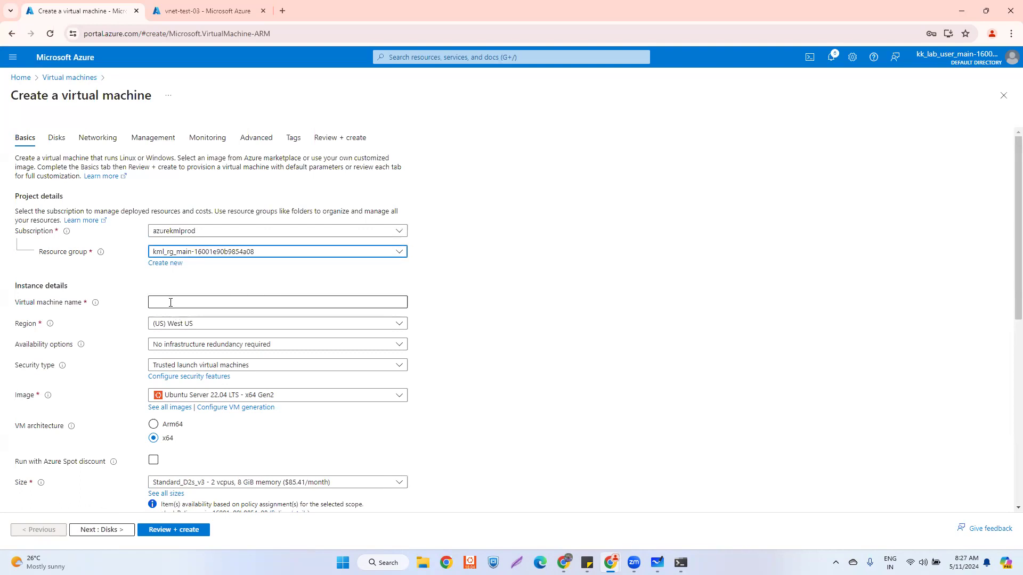
{"action": "type", "text": "vnet"}
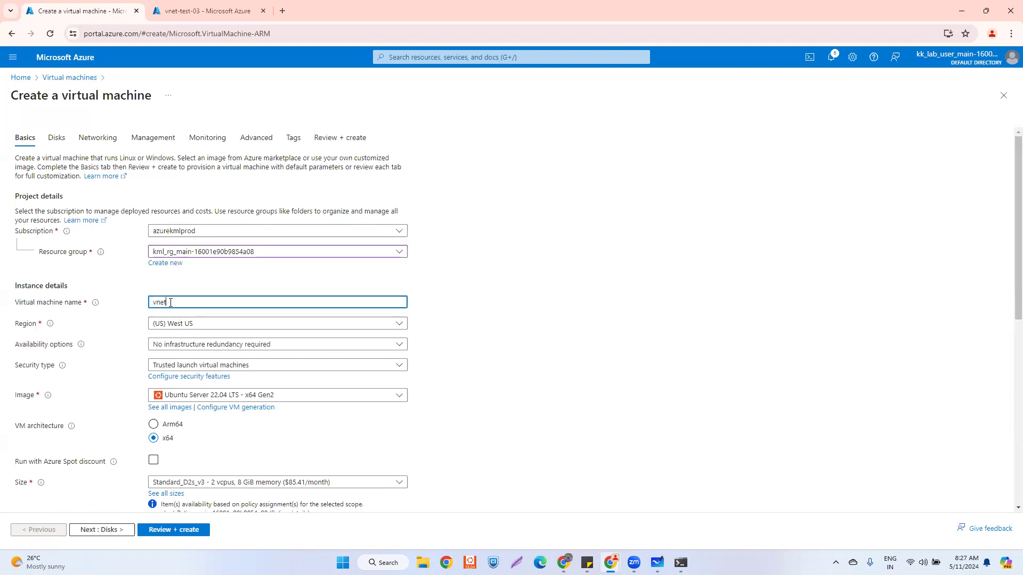
{"action": "key", "text": "BackSpace"}
{"action": "type", "text": "m-test-02"}
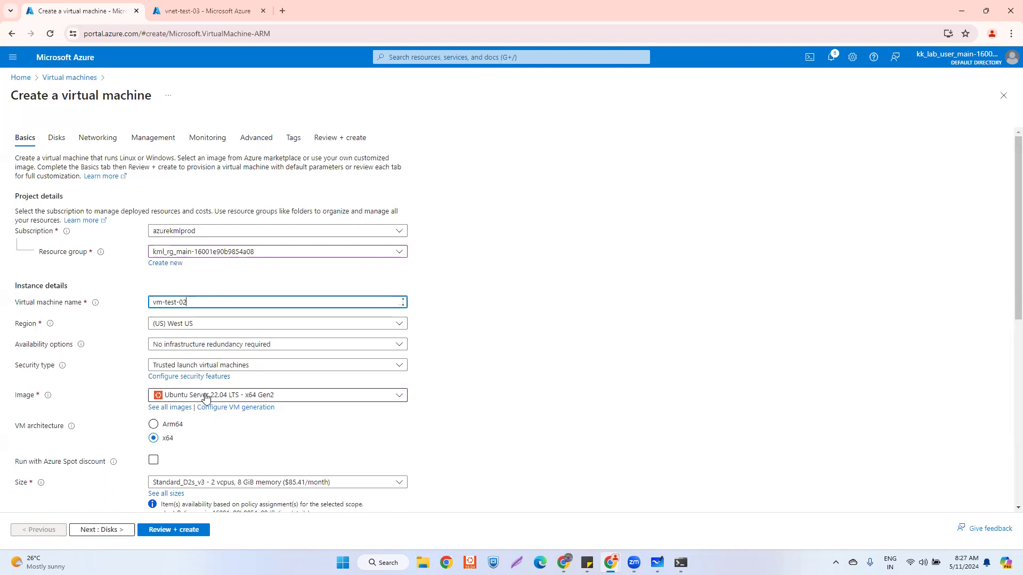
- Switch authentication to password and paste in the administrator username
{"action": "scroll", "coordinate": [206, 398], "scroll_direction": "down", "scroll_amount": 3}
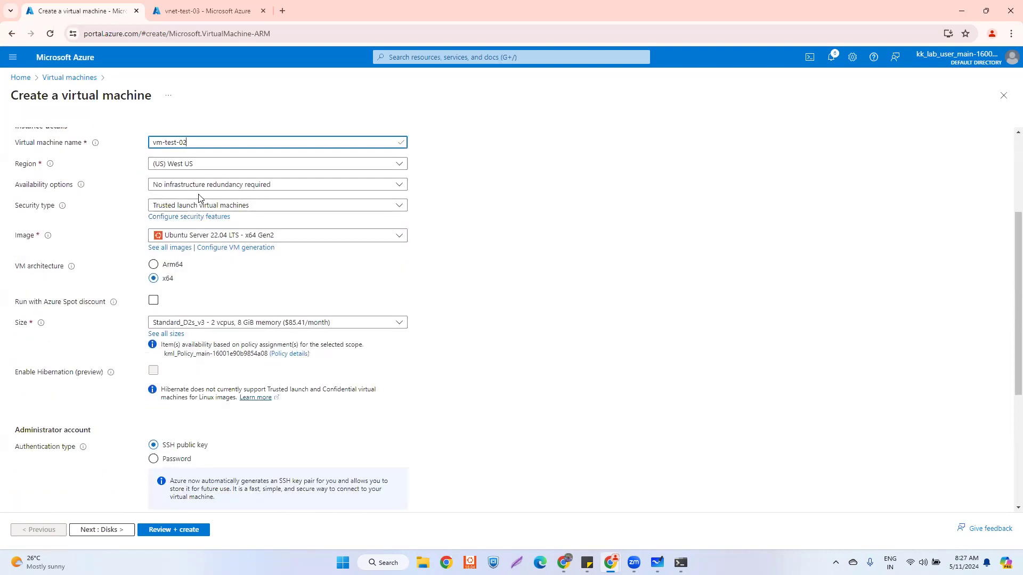
{"action": "scroll", "coordinate": [170, 341], "scroll_direction": "down", "scroll_amount": 2}
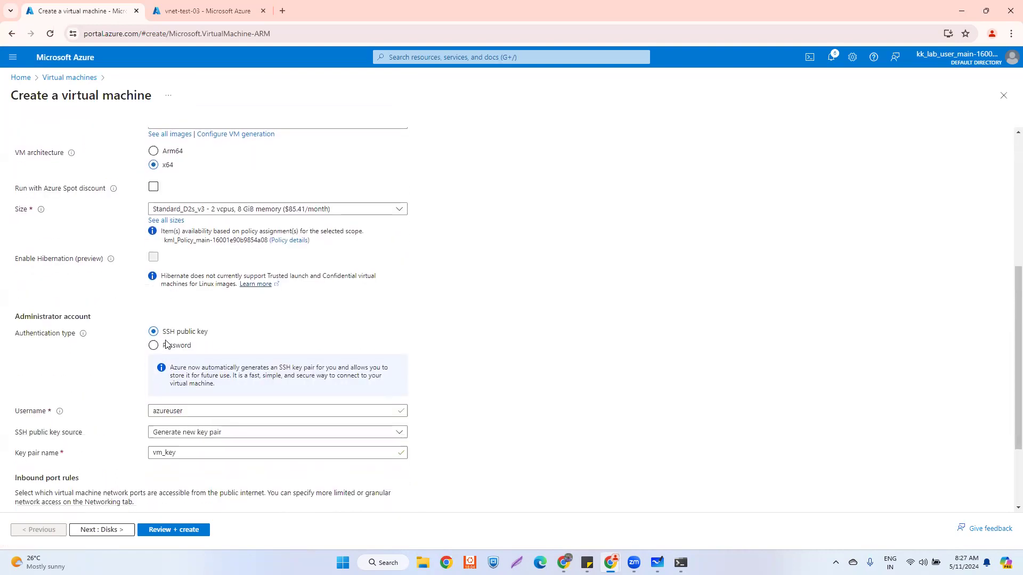
{"action": "scroll", "coordinate": [166, 344], "scroll_direction": "down", "scroll_amount": 1}
{"action": "left_click", "coordinate": [154, 299]}
{"action": "key", "text": "alt+Tab"}
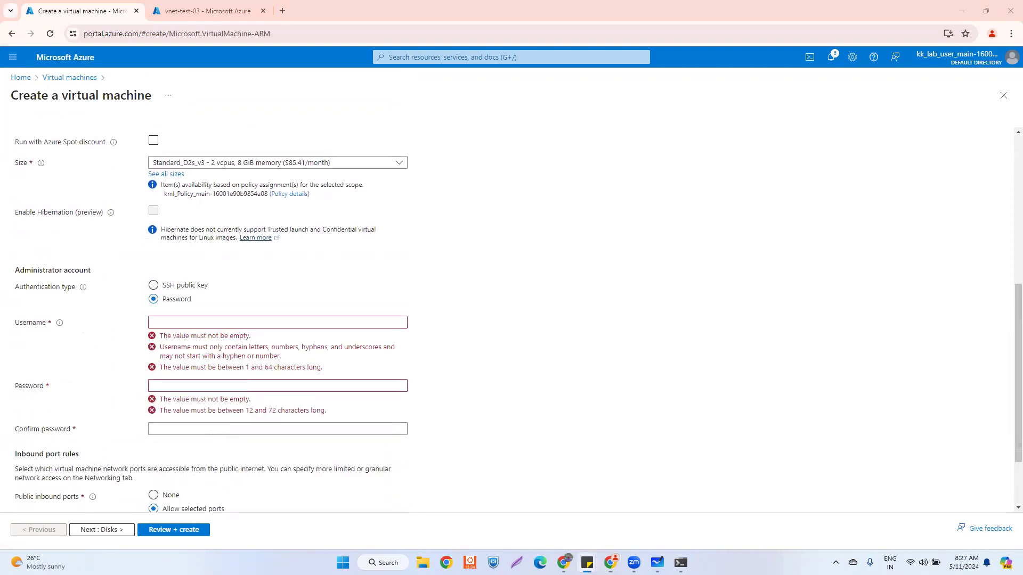
{"action": "left_click", "coordinate": [158, 322]}
{"action": "key", "text": "ctrl+v"}
- Paste the administrator password into both password fields and continue to Disks
{"action": "key", "text": "alt+Tab"}
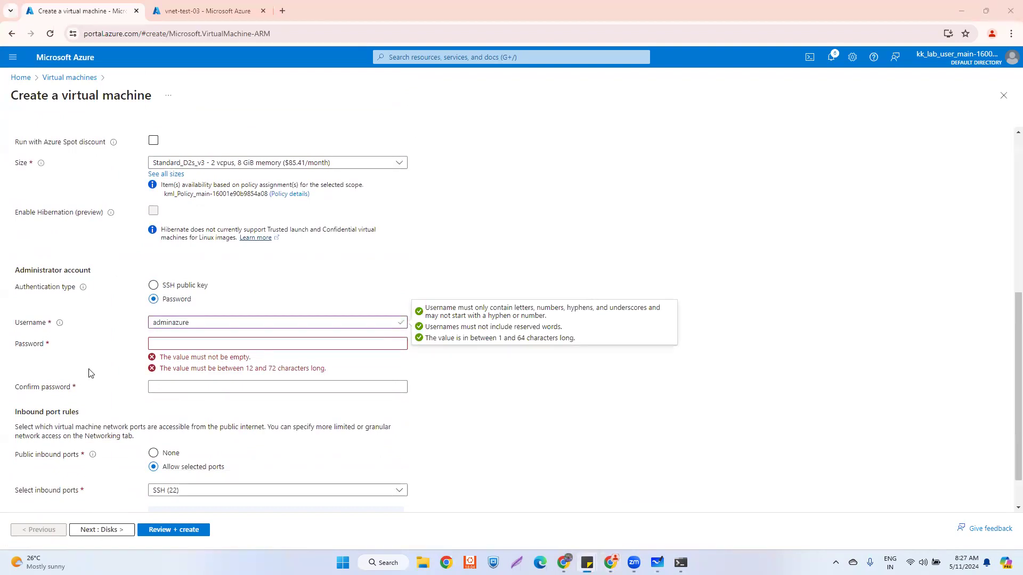
{"action": "left_click", "coordinate": [171, 343]}
{"action": "key", "text": "ctrl+v"}
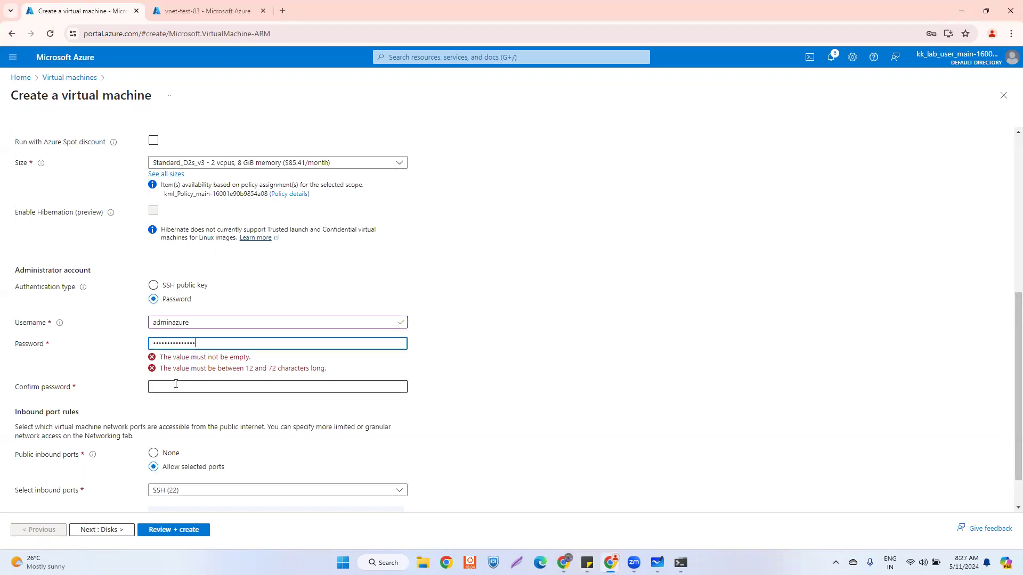
{"action": "left_click", "coordinate": [163, 363]}
{"action": "key", "text": "ctrl+v"}
{"action": "scroll", "coordinate": [163, 403], "scroll_direction": "down", "scroll_amount": 1}
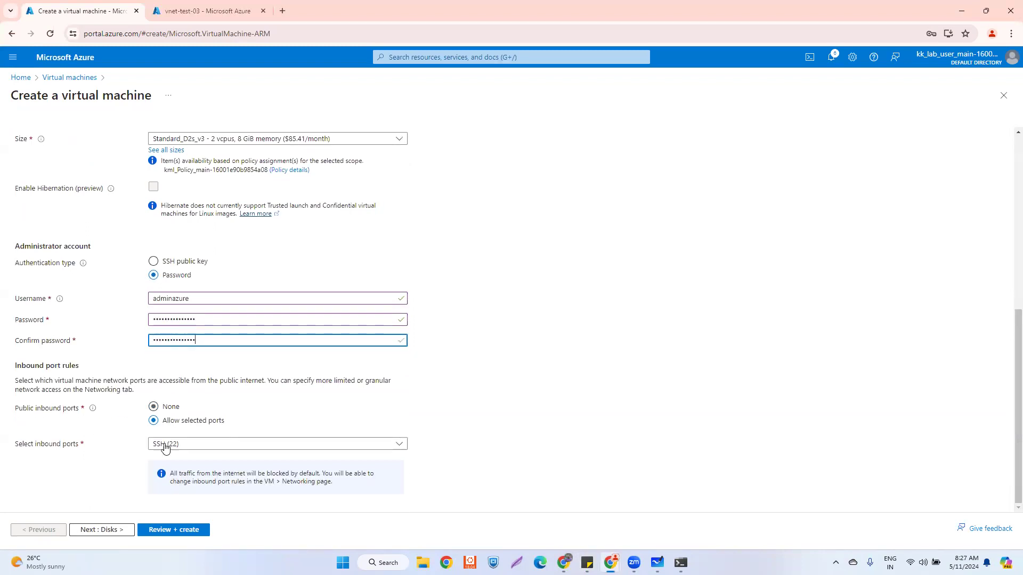
{"action": "left_click", "coordinate": [121, 529]}
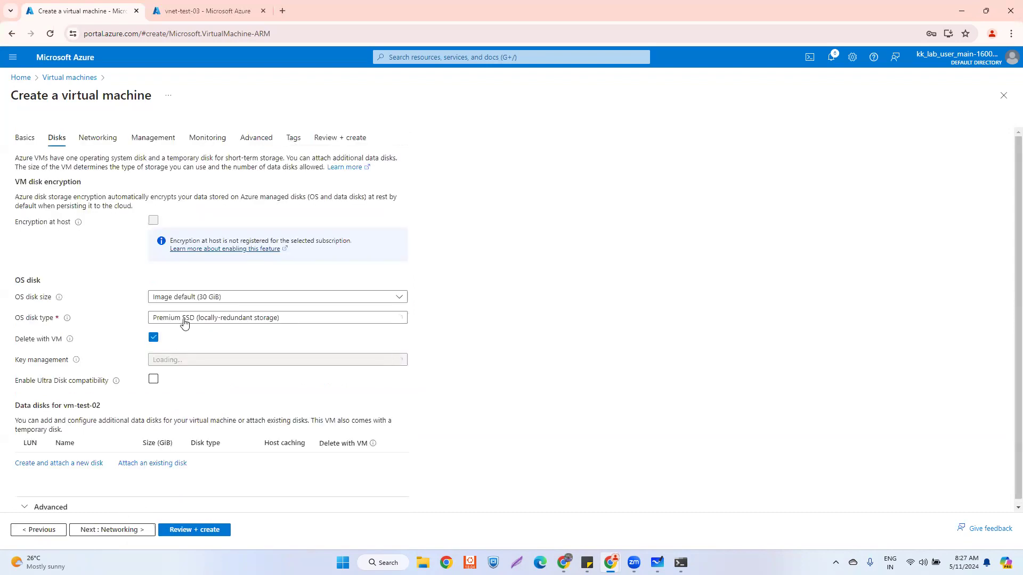
- Set the OS disk type to Standard SSD and continue to Networking
{"action": "left_click", "coordinate": [184, 324]}
{"action": "left_click", "coordinate": [174, 380]}
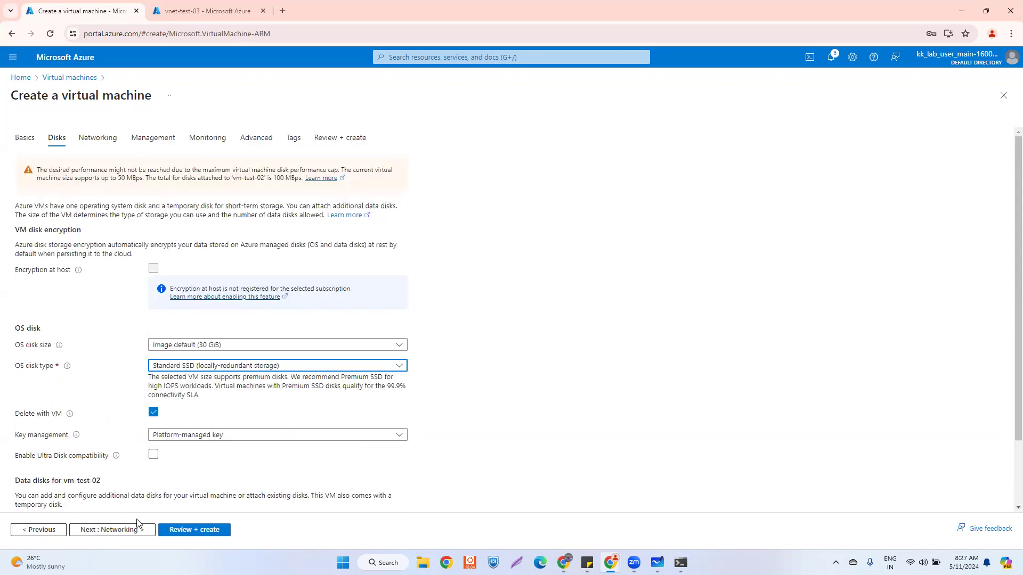
{"action": "left_click", "coordinate": [128, 530]}
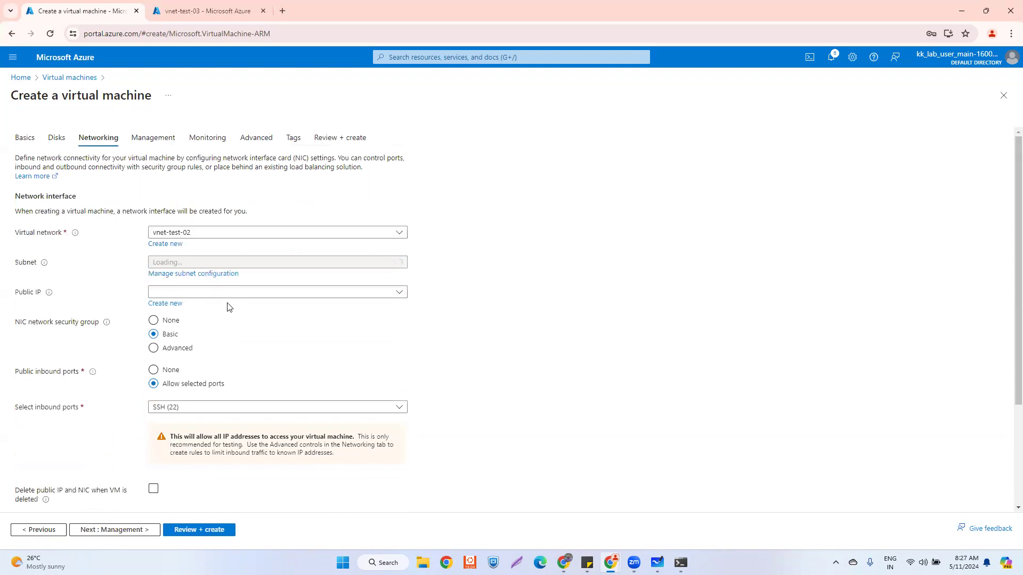
- Keep vnet-test-02 as the virtual network and begin creating a new public IP
{"action": "left_click", "coordinate": [209, 233]}
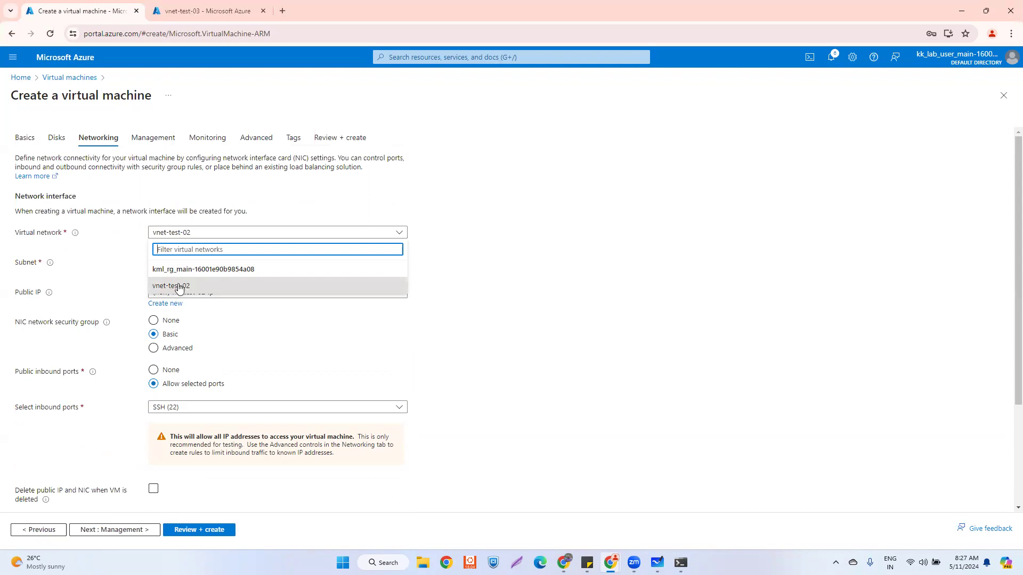
{"action": "left_click", "coordinate": [508, 248]}
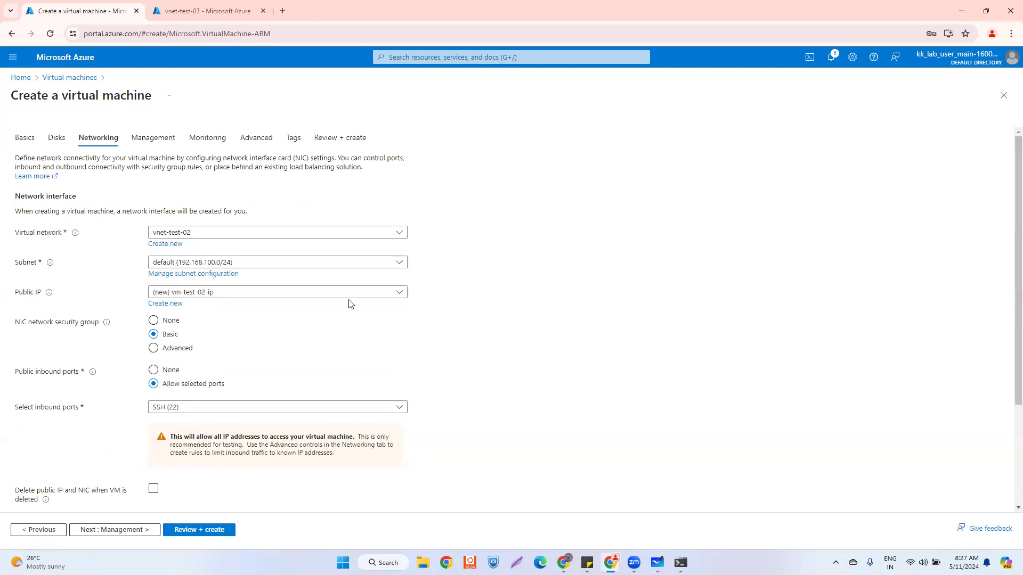
{"action": "left_click", "coordinate": [274, 292]}
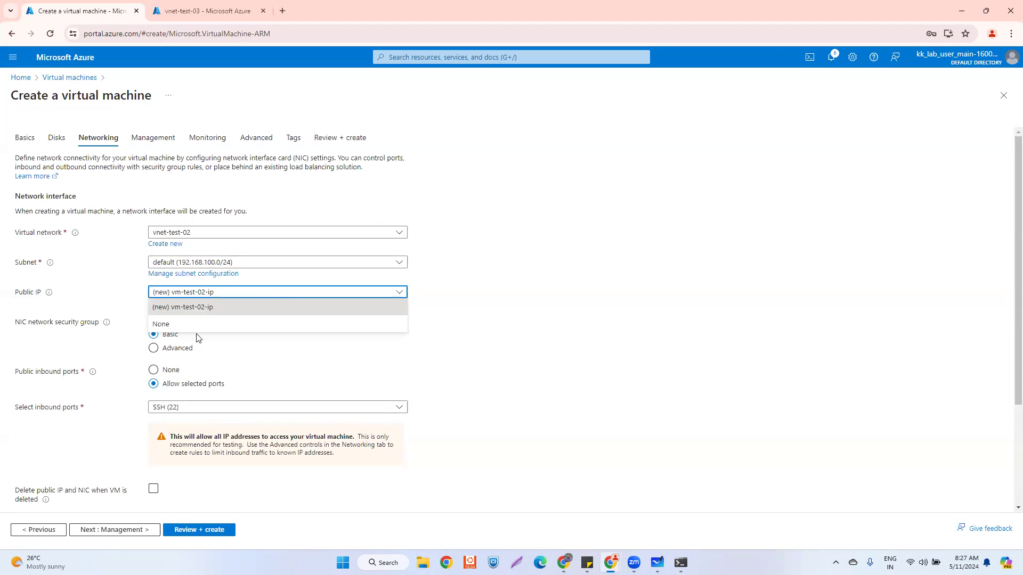
{"action": "left_click", "coordinate": [600, 281]}
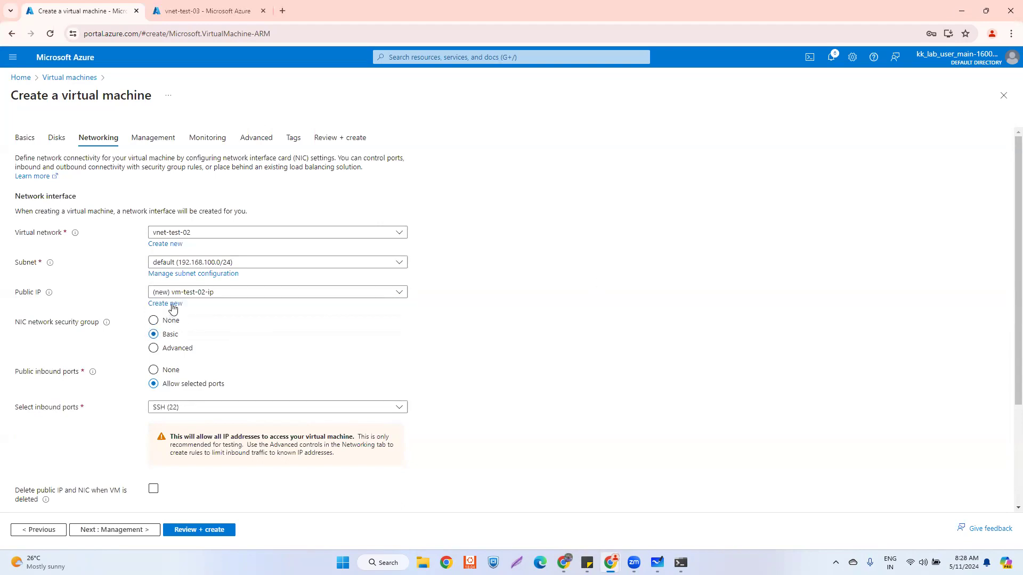
{"action": "left_click", "coordinate": [165, 303]}
- Name the new public IP pubip-test-02, confirm it, and go to Review + create
{"action": "left_click_drag", "start_coordinate": [906, 130], "coordinate": [823, 132]}
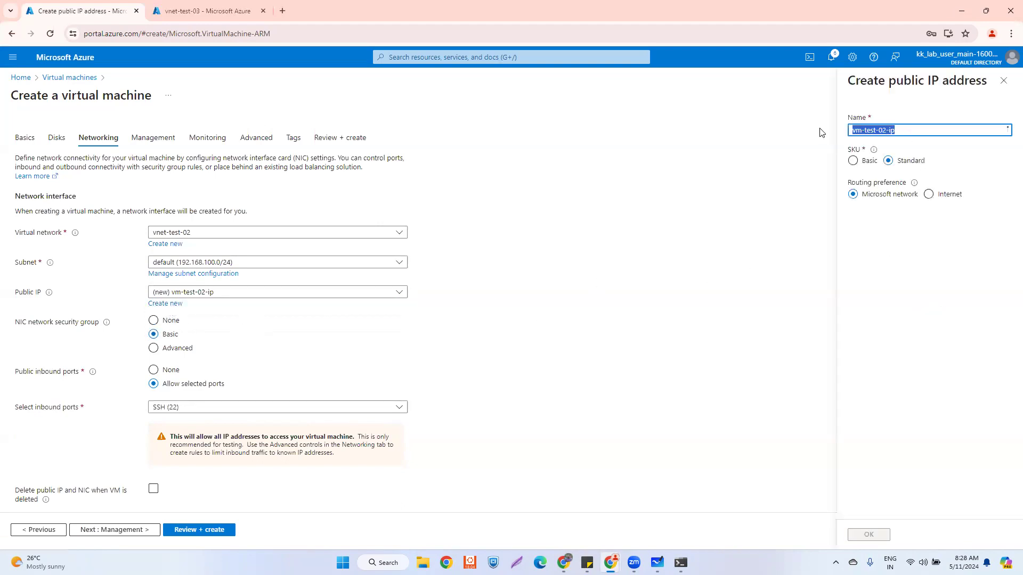
{"action": "type", "text": "pubip-"}
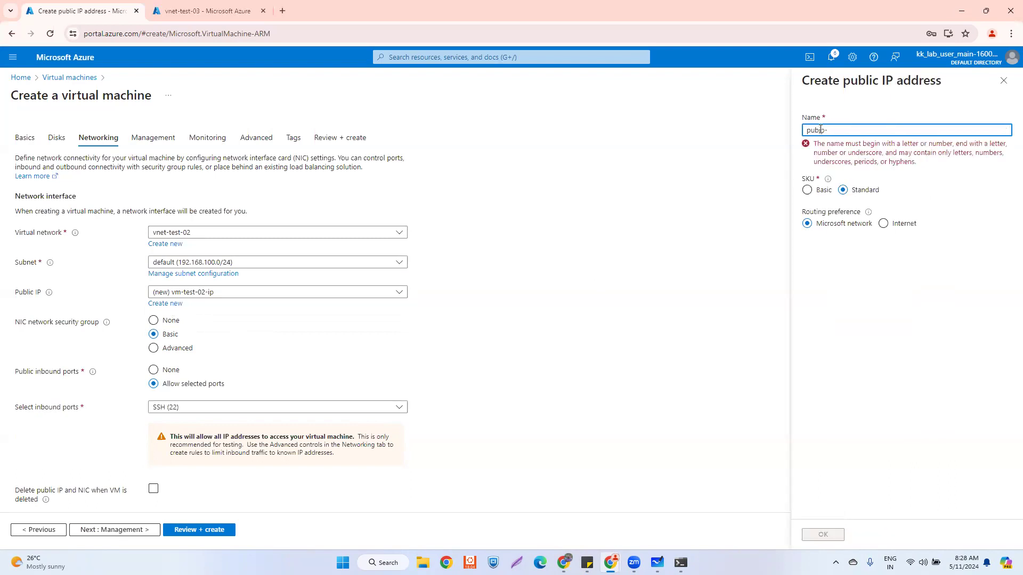
{"action": "type", "text": "test-03"}
{"action": "key", "text": "BackSpace"}
{"action": "type", "text": "2"}
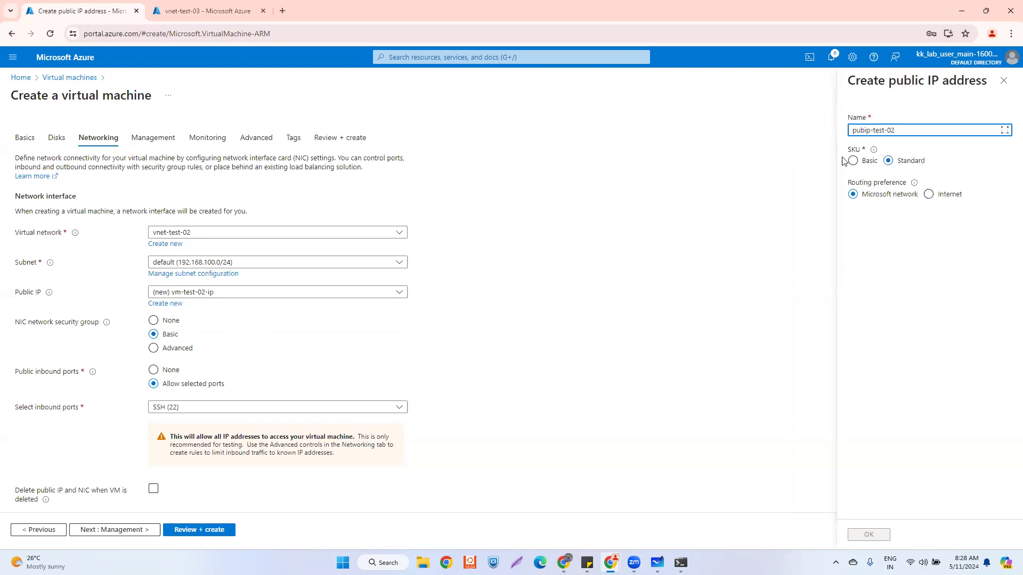
{"action": "left_click", "coordinate": [870, 535]}
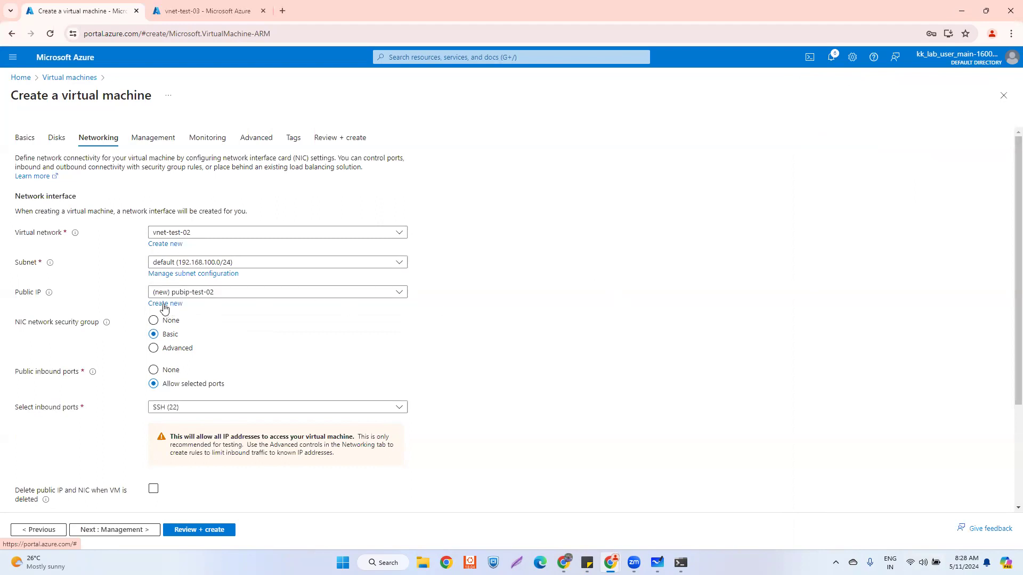
{"action": "scroll", "coordinate": [208, 416], "scroll_direction": "down", "scroll_amount": 3}
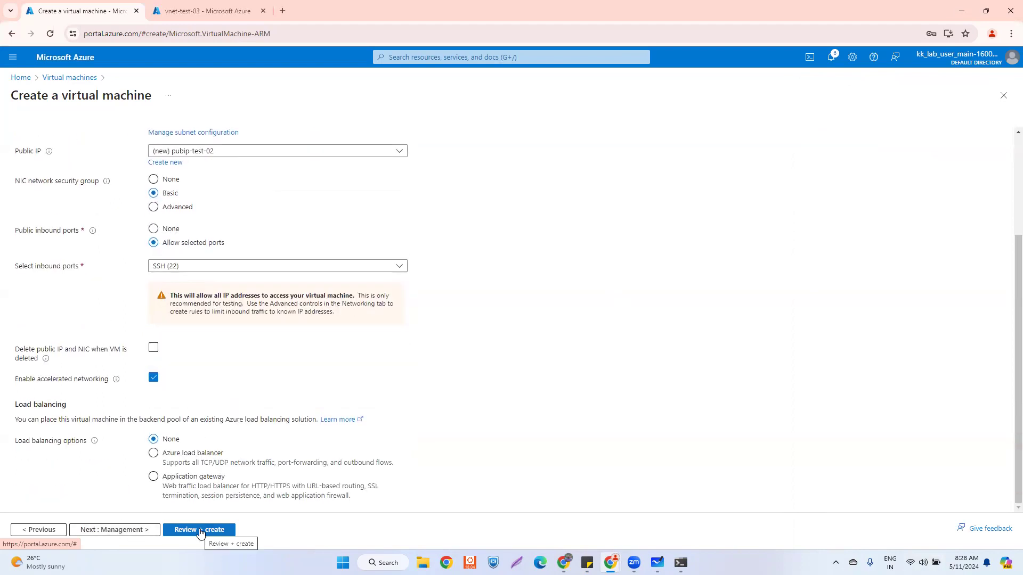
{"action": "scroll", "coordinate": [245, 359], "scroll_direction": "up", "scroll_amount": 2}
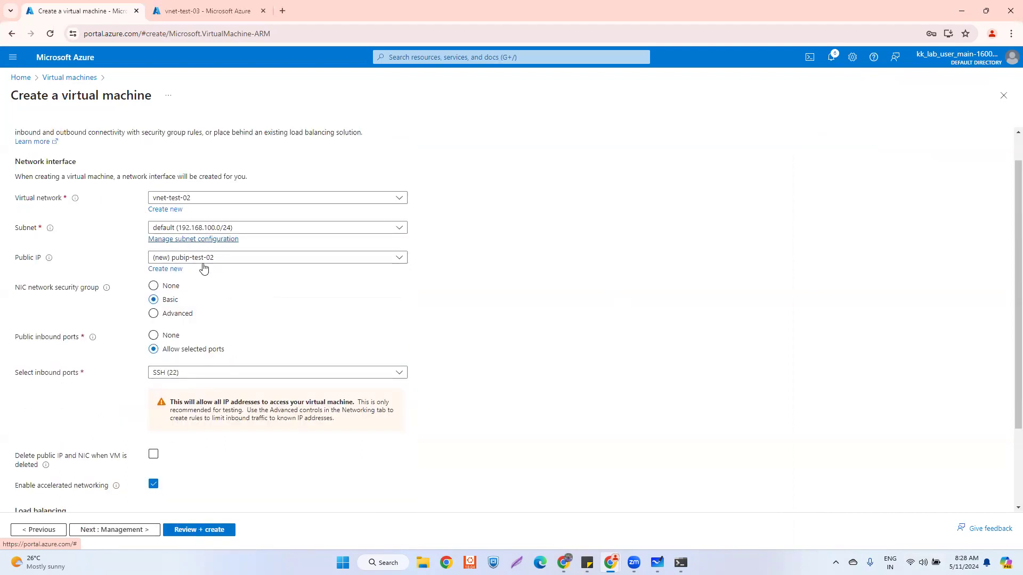
{"action": "left_click", "coordinate": [189, 531]}
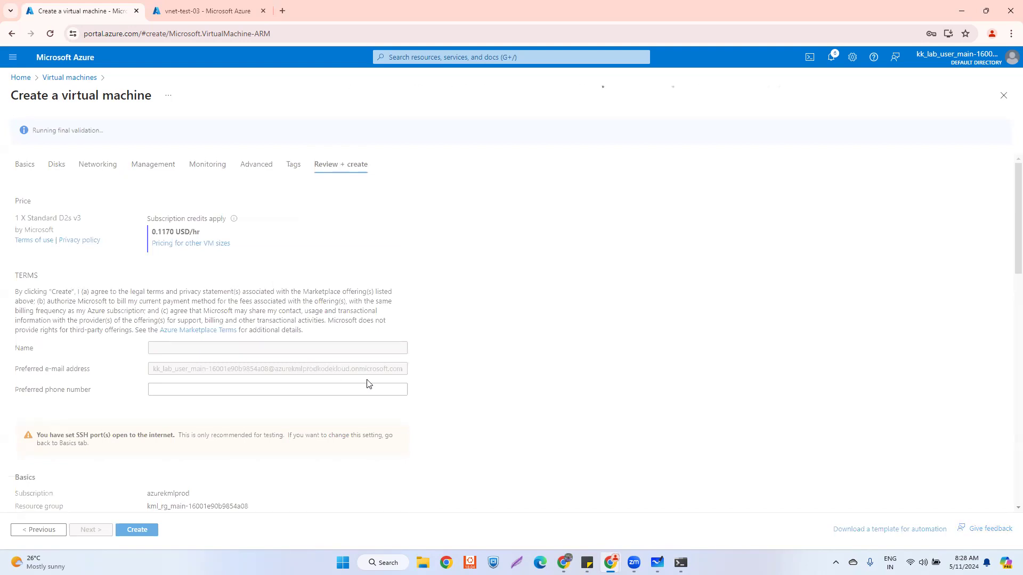
- Review the validated vm-test-02 summary and create the virtual machine
{"action": "scroll", "coordinate": [367, 383], "scroll_direction": "down", "scroll_amount": 6}
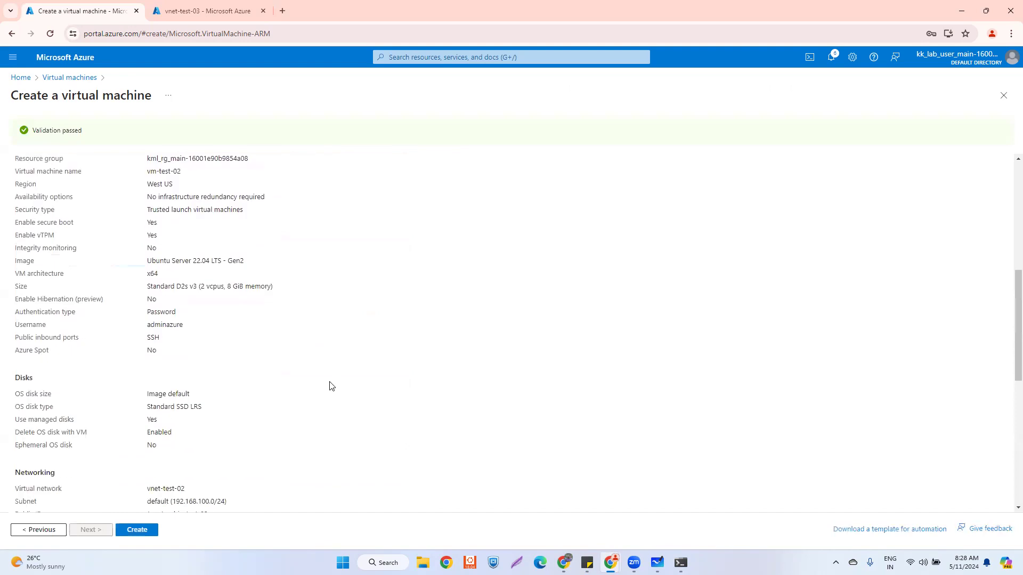
{"action": "scroll", "coordinate": [330, 386], "scroll_direction": "down", "scroll_amount": 2}
{"action": "scroll", "coordinate": [325, 388], "scroll_direction": "down", "scroll_amount": 5}
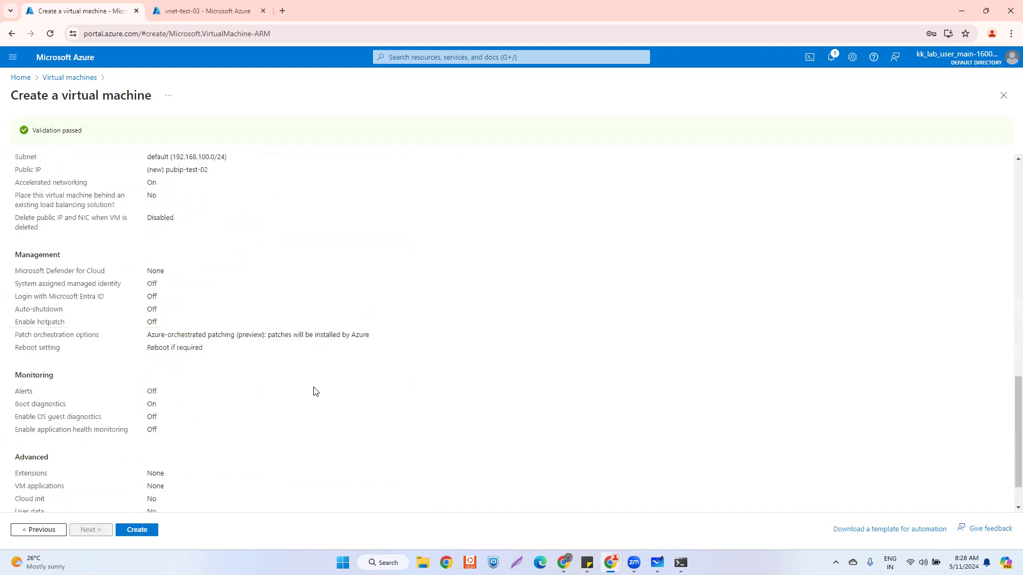
{"action": "left_click", "coordinate": [134, 532]}
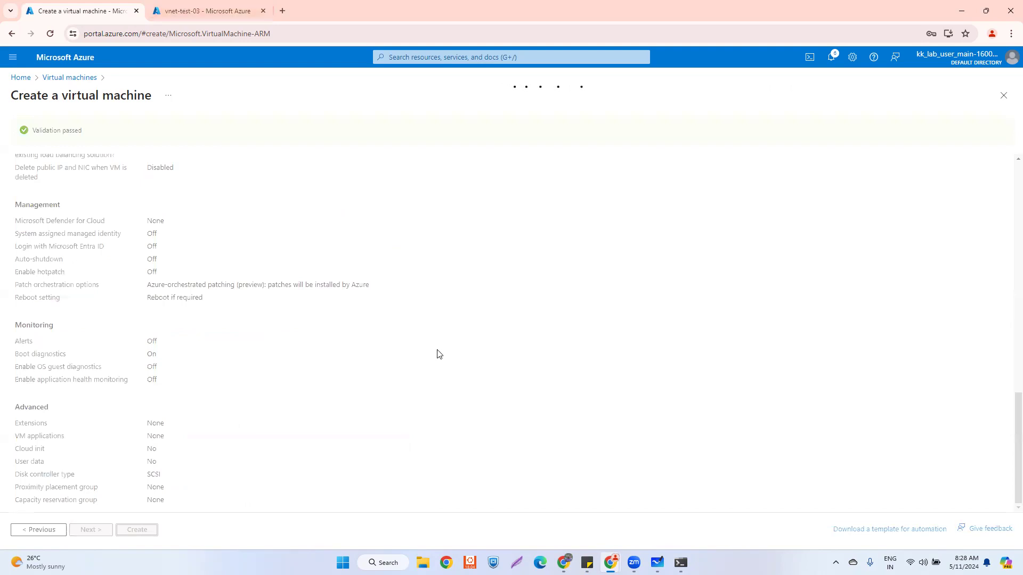
- On vm-test-03, ping vm-test-01's private IP 192.168.0.4
{"action": "mouse_move", "coordinate": [681, 562]}
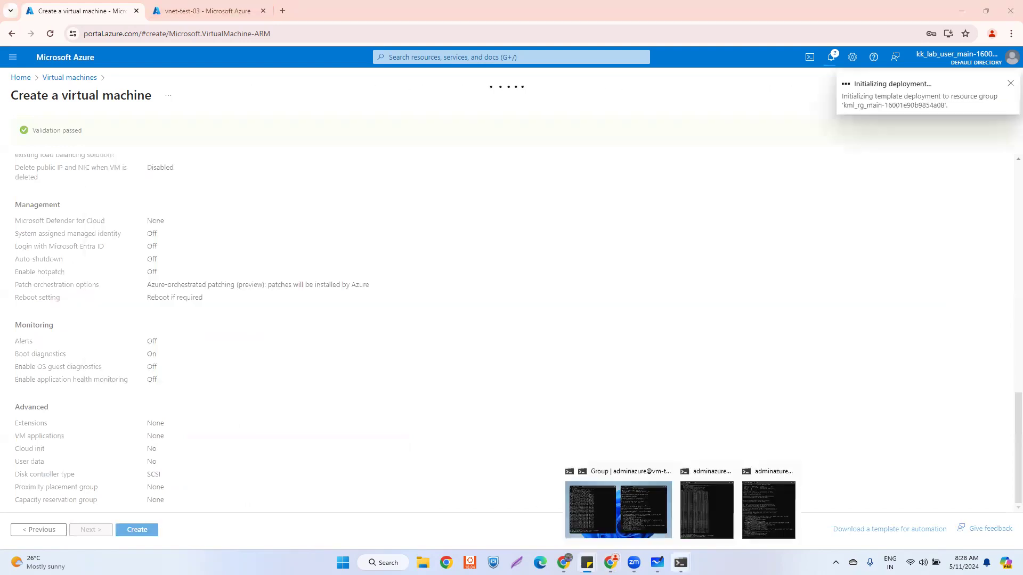
{"action": "left_click", "coordinate": [619, 509]}
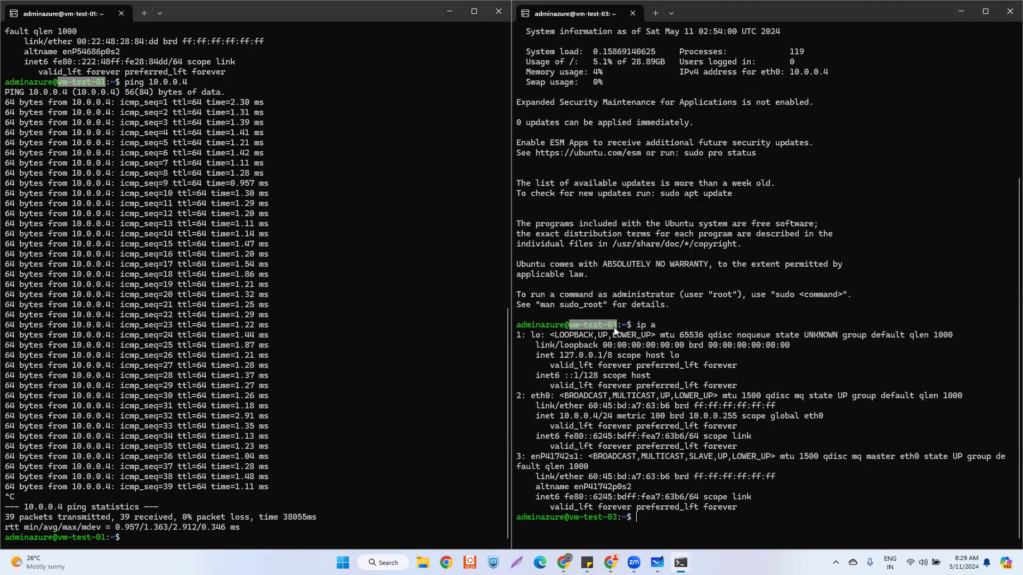
{"action": "left_click", "coordinate": [657, 518]}
{"action": "type", "text": "ping"}
{"action": "scroll", "coordinate": [117, 163], "scroll_direction": "up", "scroll_amount": 5}
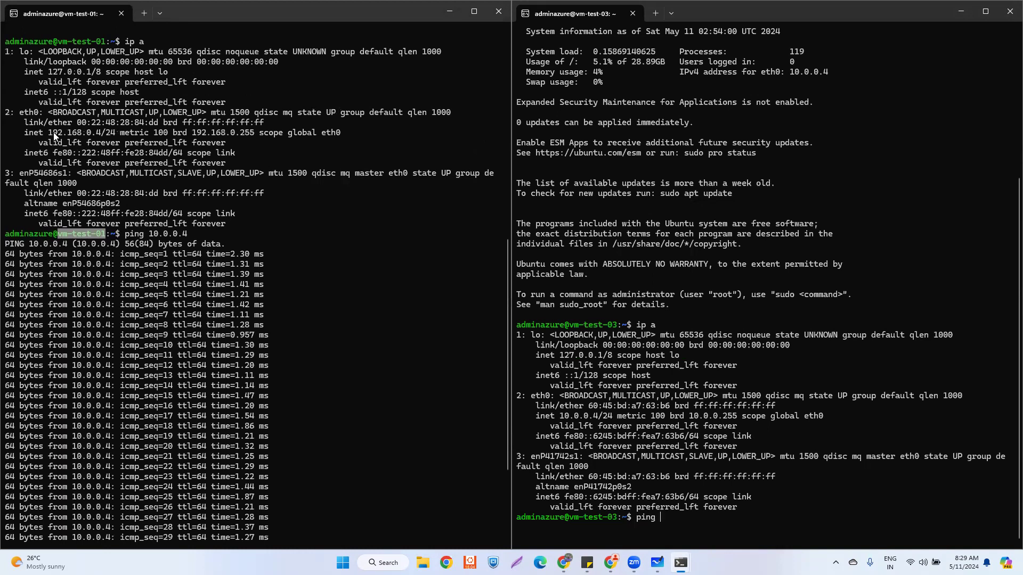
{"action": "type", "text": "192.168.0.4"}
{"action": "key", "text": "Return"}
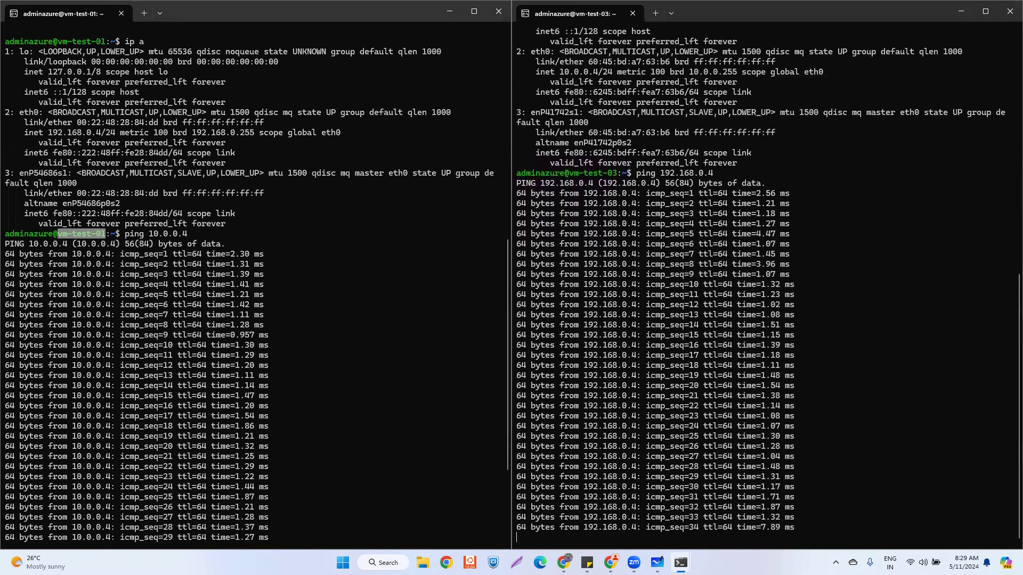
- Stop the pings on both VMs; vm-test-03 shows 34 of 34 replies, 0% loss
{"action": "key", "text": "ctrl+c"}
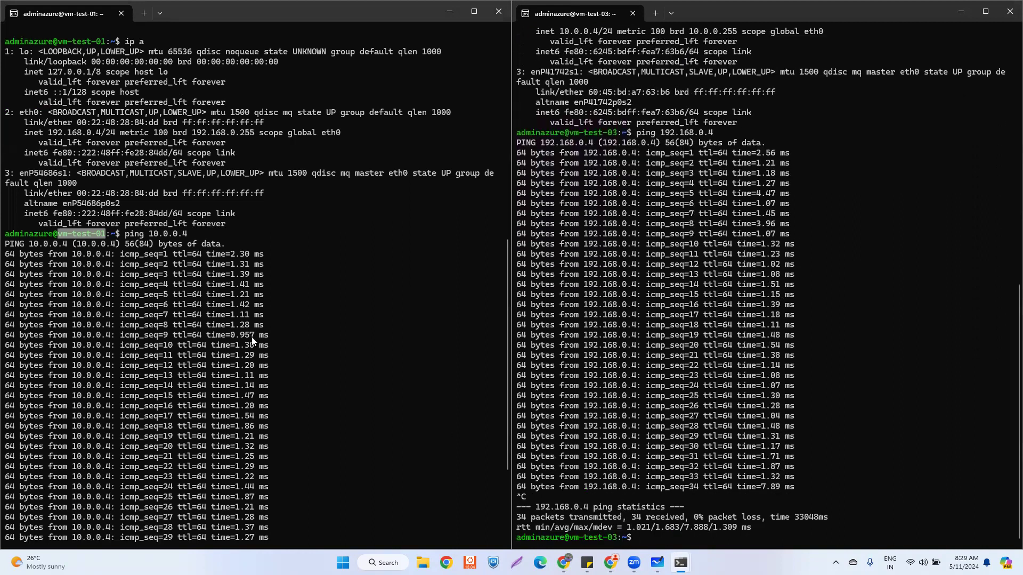
{"action": "key", "text": "ctrl+c"}
{"action": "scroll", "coordinate": [612, 487], "scroll_direction": "up", "scroll_amount": 1}
{"action": "scroll", "coordinate": [613, 487], "scroll_direction": "down", "scroll_amount": 1}
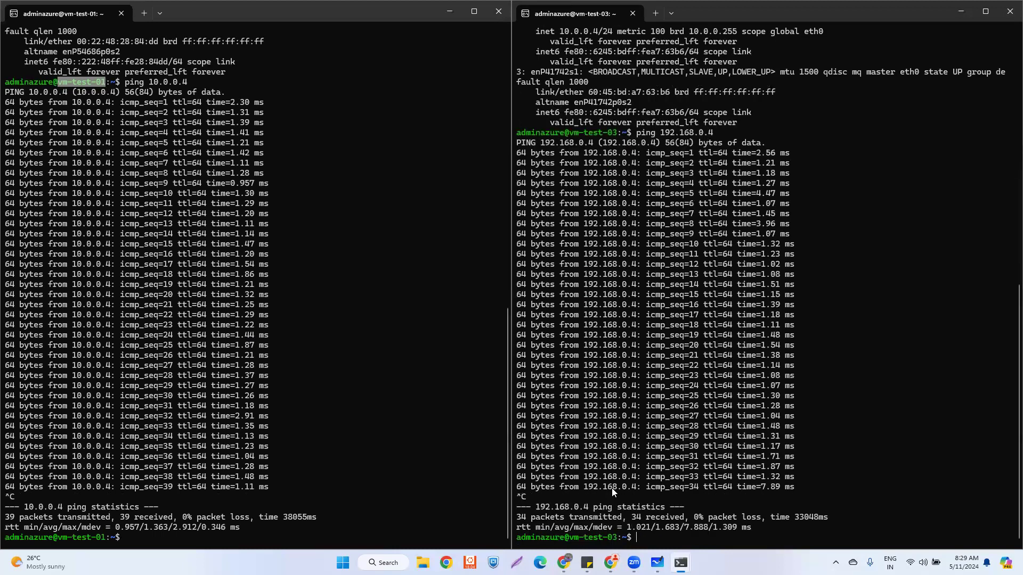
{"action": "scroll", "coordinate": [129, 339], "scroll_direction": "up", "scroll_amount": 6}
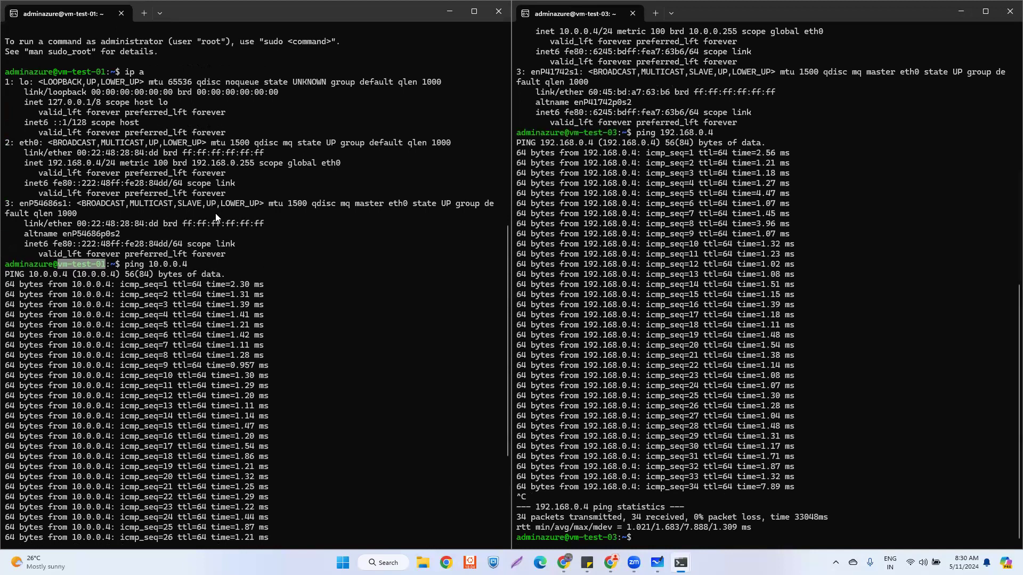
- From vm-test-03, ping vm-test-01's public IP 51.8.219.141 and stop after 22 packets lost
{"action": "scroll", "coordinate": [215, 213], "scroll_direction": "up", "scroll_amount": 14}
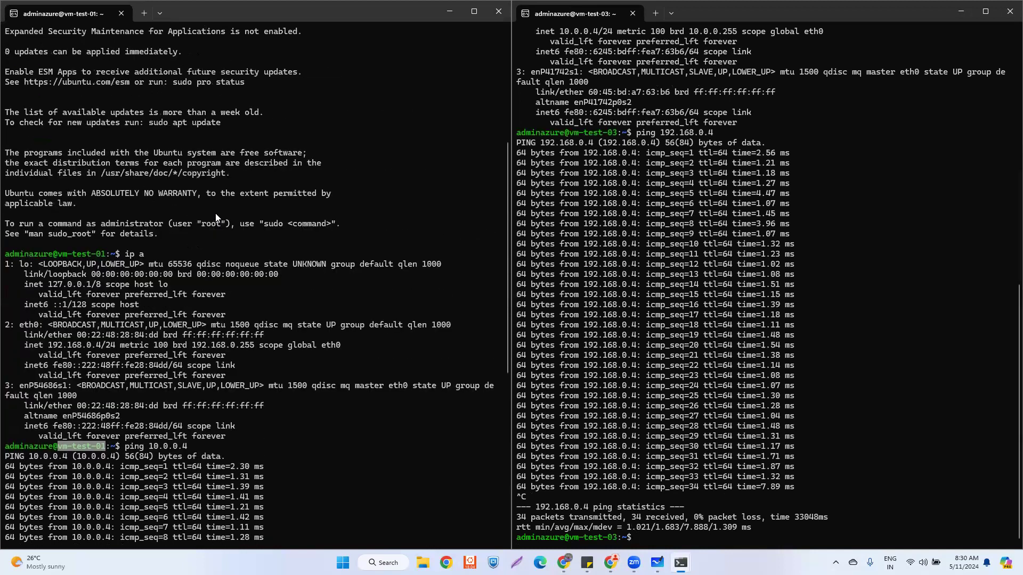
{"action": "left_click_drag", "start_coordinate": [216, 32], "coordinate": [273, 32]}
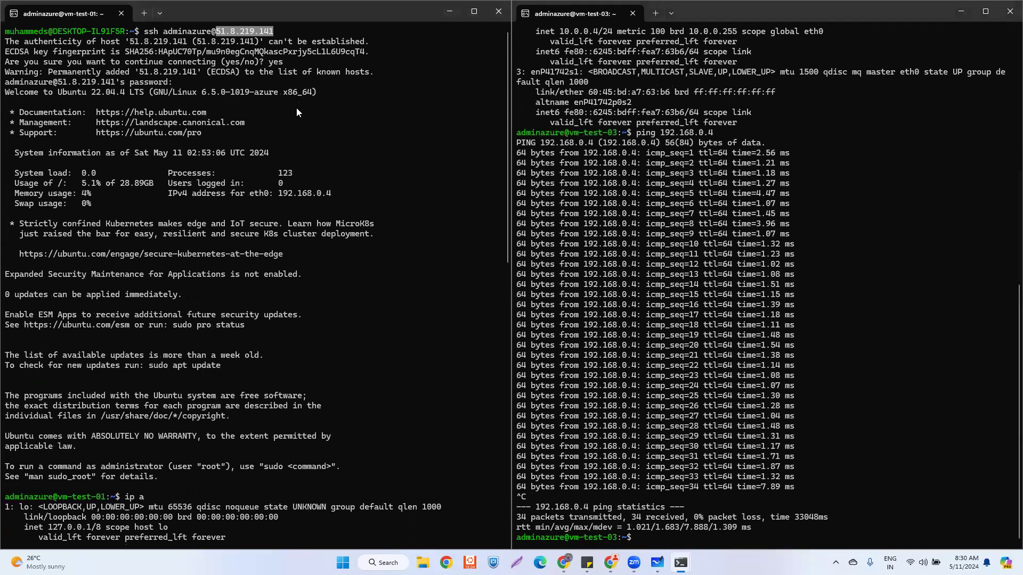
{"action": "key", "text": "ctrl+c"}
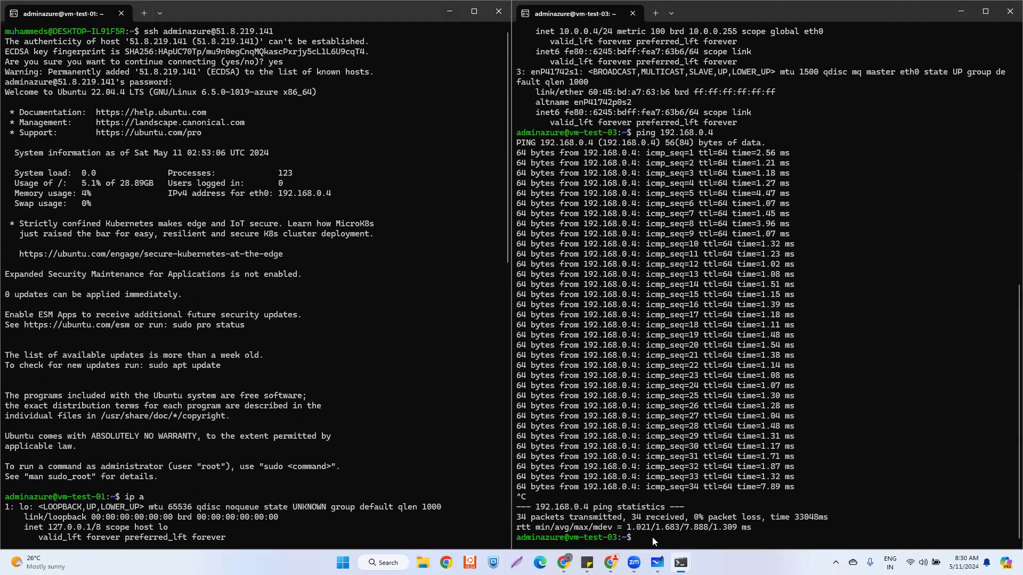
{"action": "type", "text": "ping"}
{"action": "key", "text": "ctrl+v"}
{"action": "key", "text": "Return"}
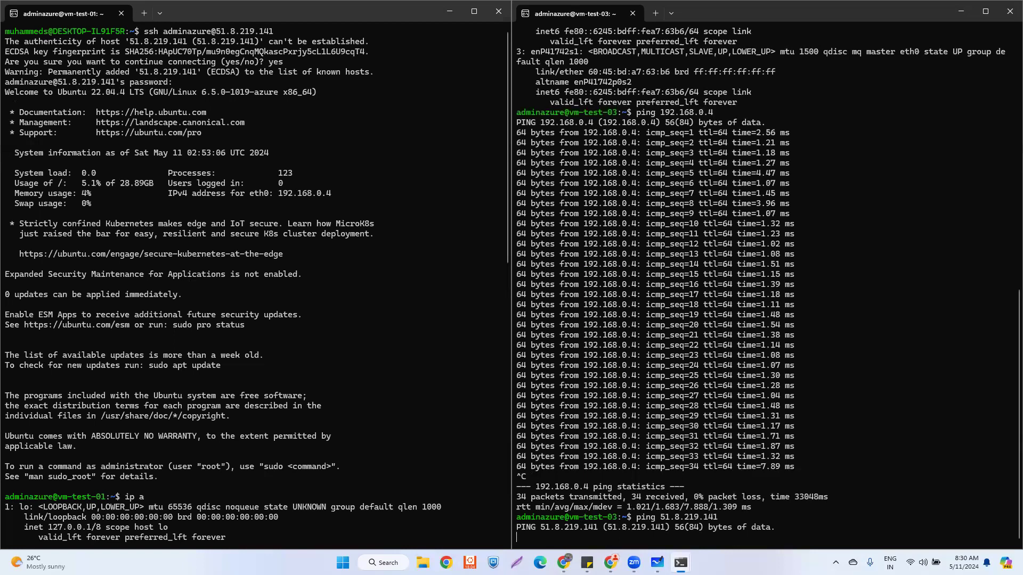
{"action": "key", "text": "ctrl+c"}
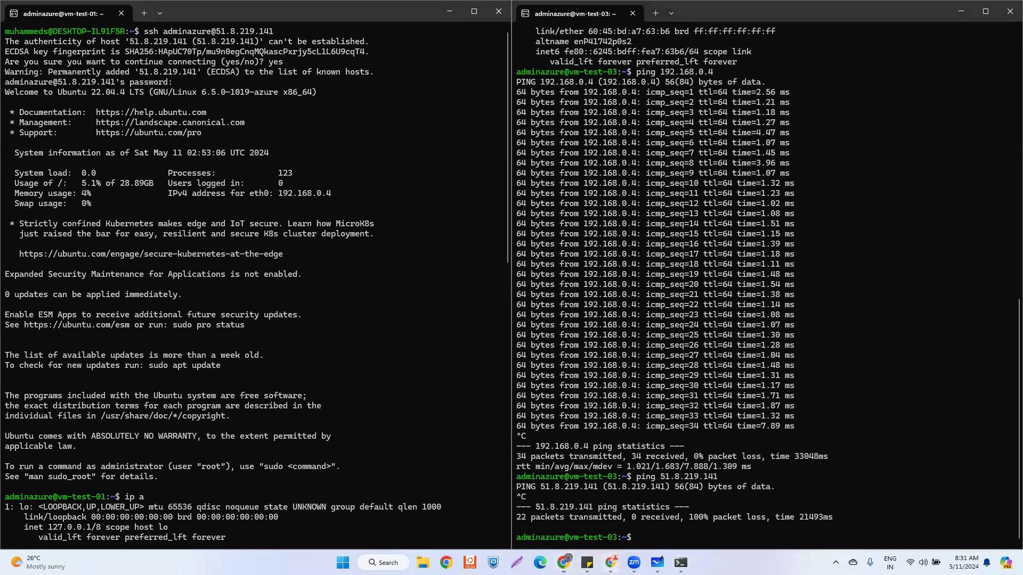
- Open the new vm-test-02 resource from its deployment and copy its public IP 13.88.184.229
{"action": "mouse_move", "coordinate": [611, 563]}
{"action": "left_click", "coordinate": [655, 519]}
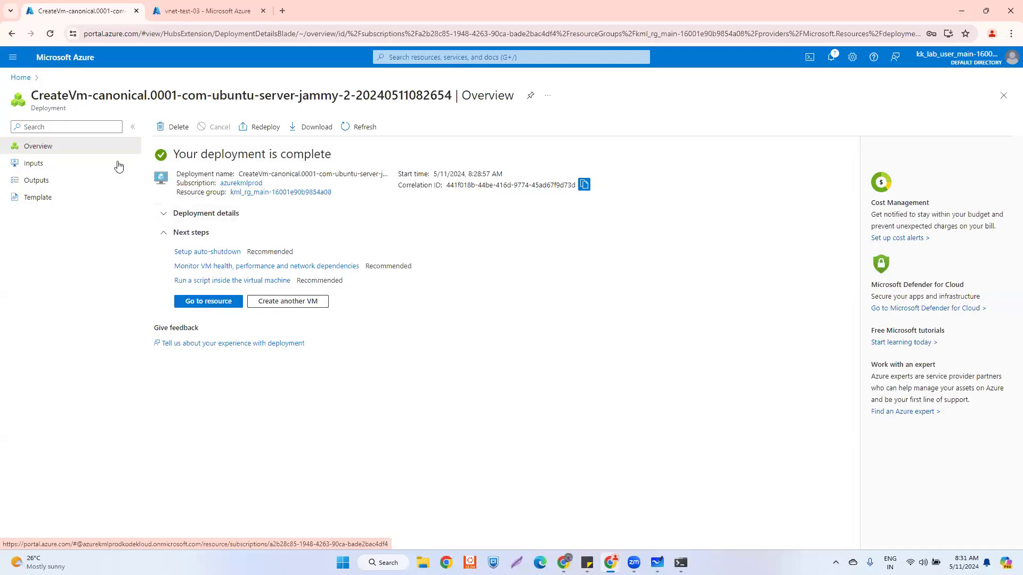
{"action": "left_click", "coordinate": [208, 301]}
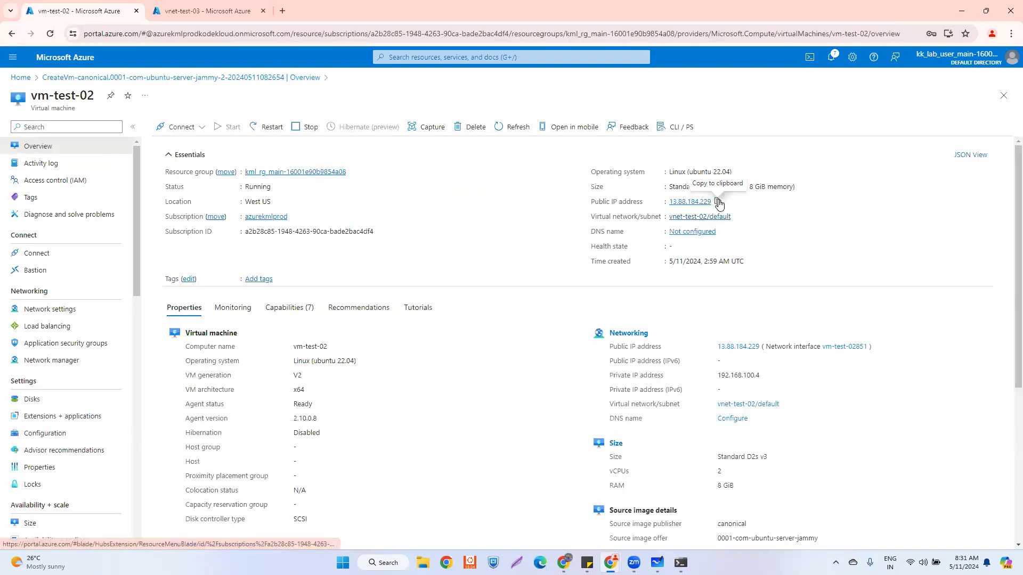
{"action": "left_click", "coordinate": [718, 202]}
- Go back to the terminals and open a new local terminal window
{"action": "mouse_move", "coordinate": [680, 563]}
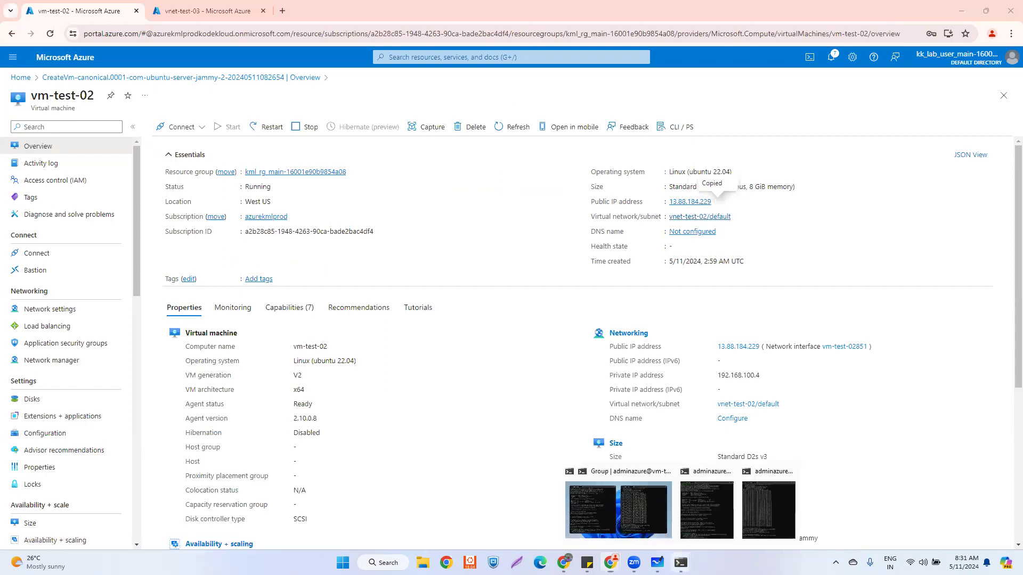
{"action": "left_click", "coordinate": [647, 521]}
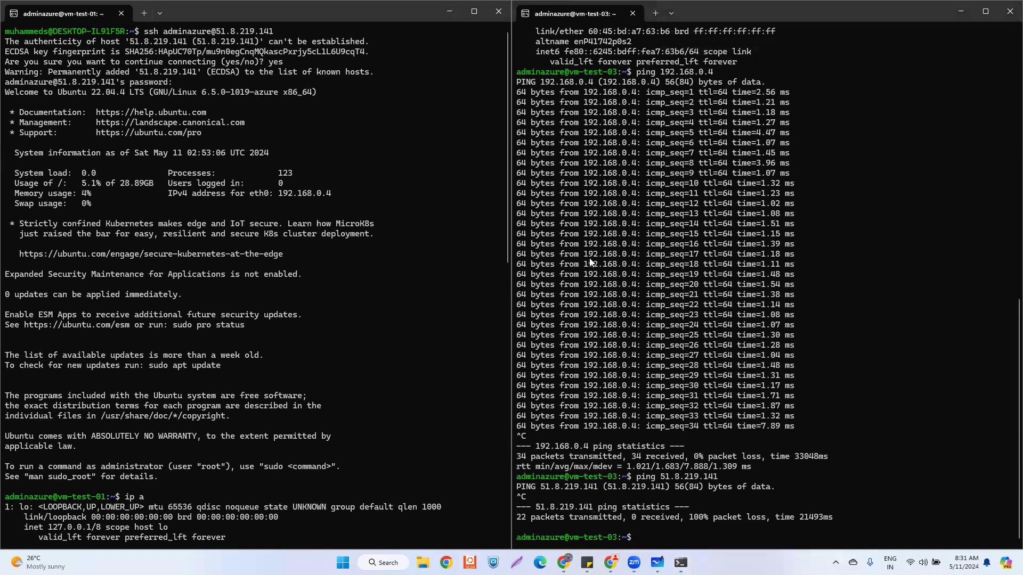
{"action": "key", "text": "ctrl+shift+n"}
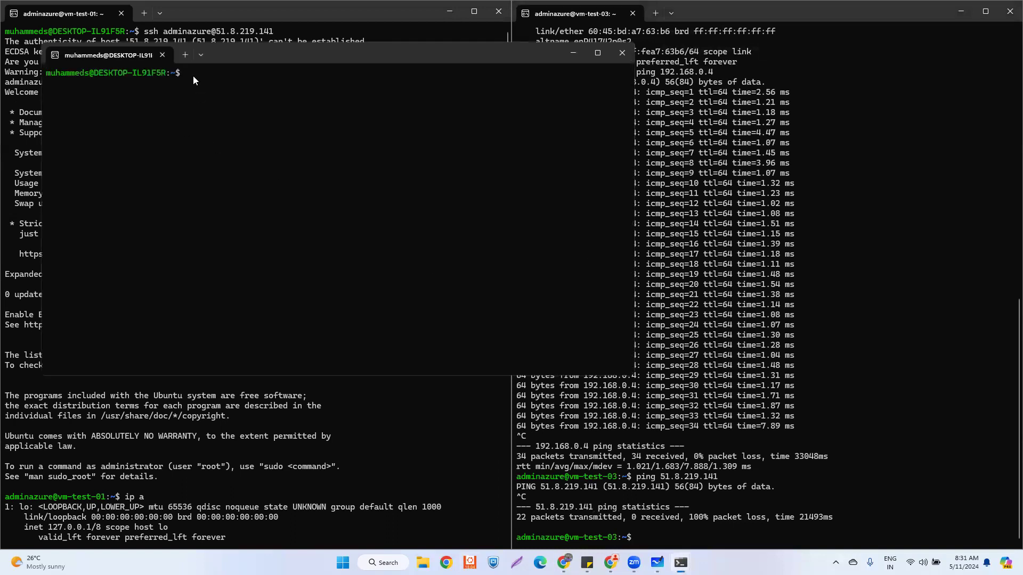
- SSH into vm-test-02 at 13.88.184.229 as the admin user, accepting the host key and entering the password
{"action": "type", "text": "ssh adminazure@13.88.184.229"}
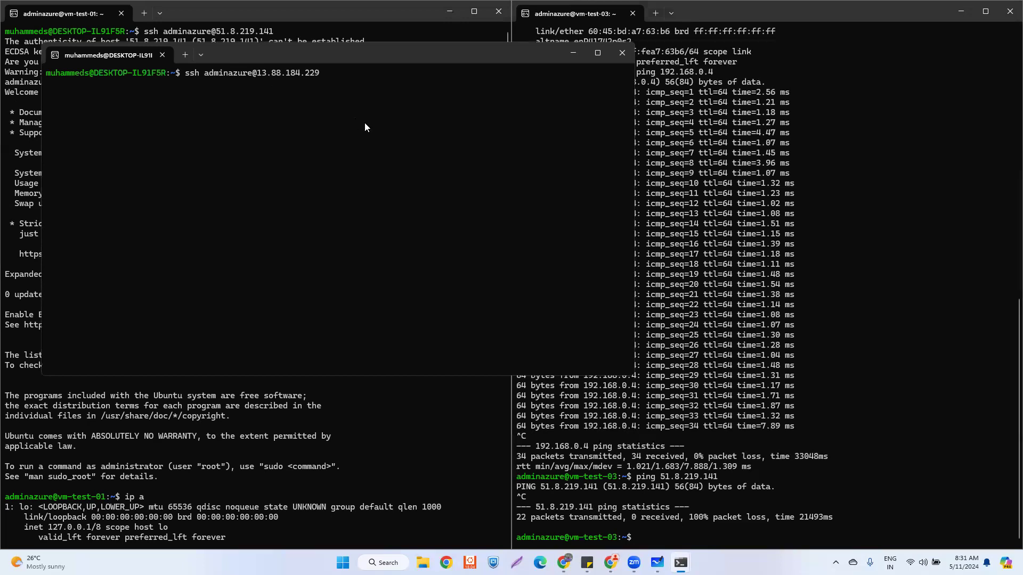
{"action": "key", "text": "Return"}
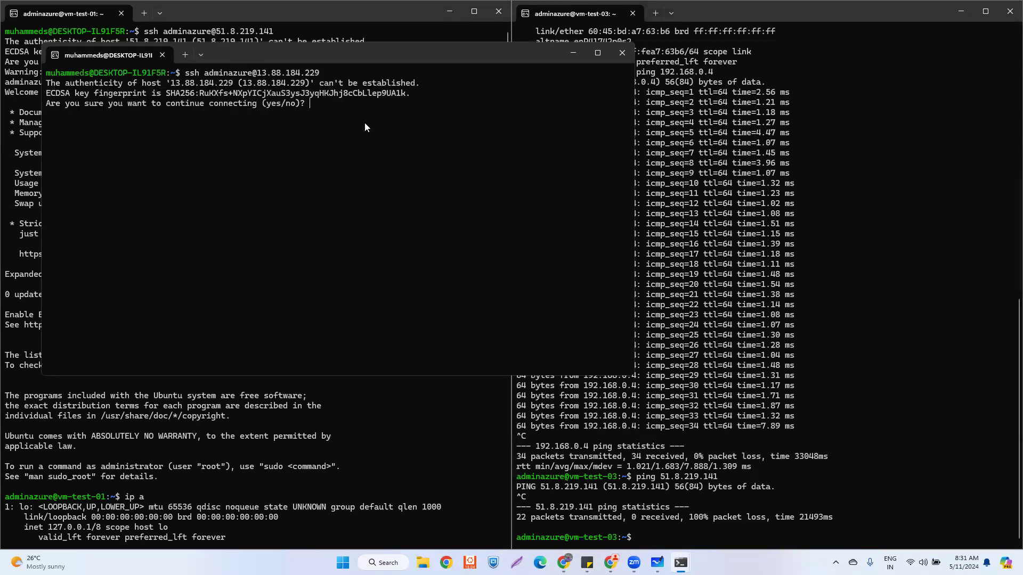
{"action": "type", "text": "yes"}
{"action": "key", "text": "Return"}
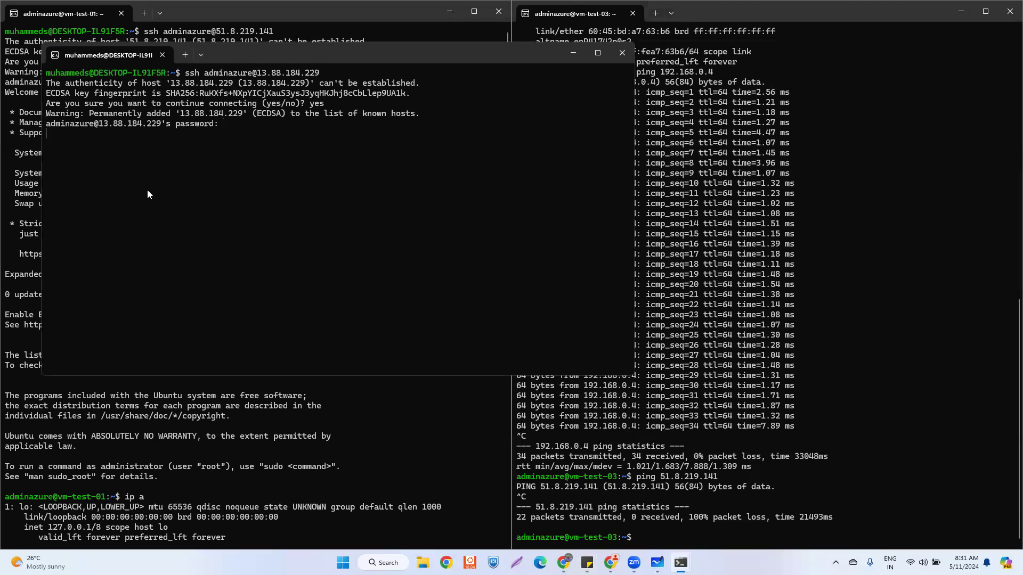
{"action": "key", "text": "Return"}
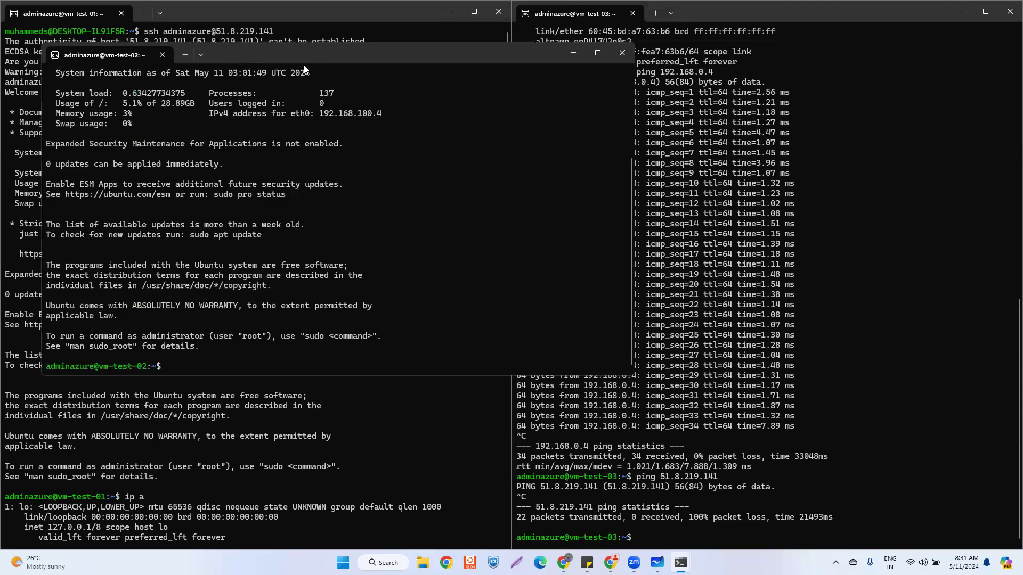
- From vm-test-02, ping 10.0.0.4 and stop it once no replies come back
{"action": "left_click_drag", "start_coordinate": [304, 65], "coordinate": [460, 95]}
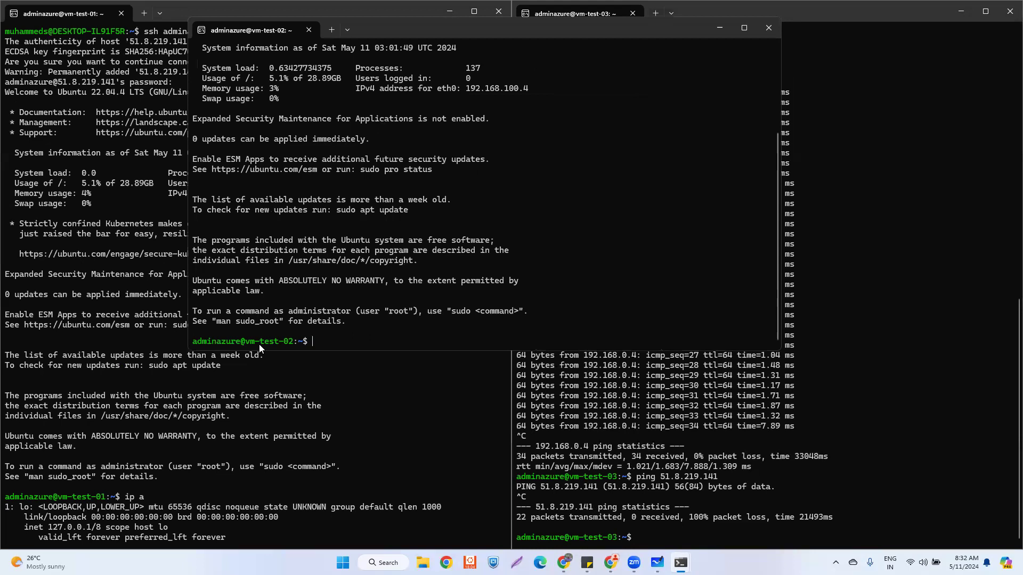
{"action": "scroll", "coordinate": [107, 494], "scroll_direction": "down", "scroll_amount": 1}
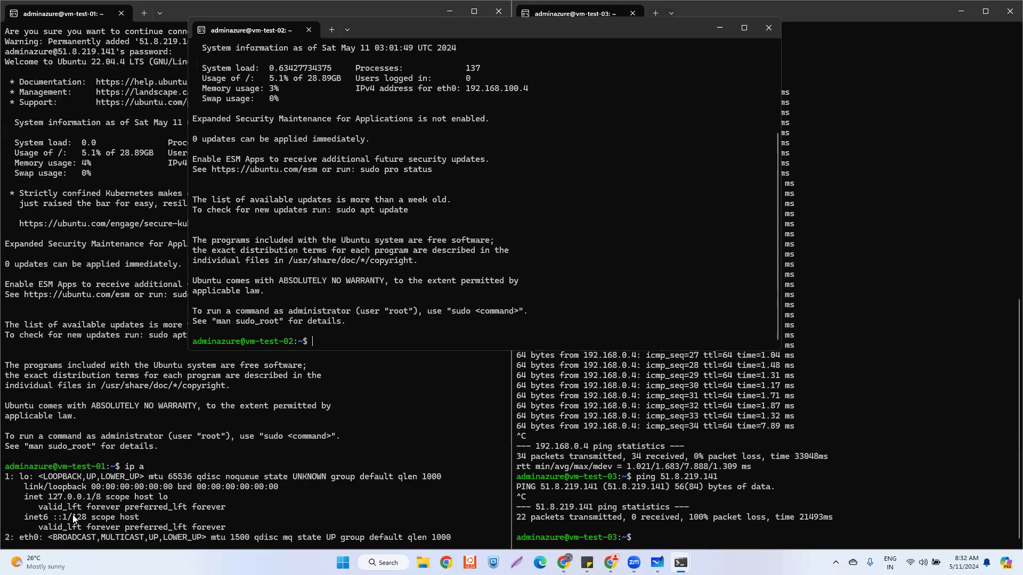
{"action": "type", "text": "ping 10.0.0.4"}
{"action": "key", "text": "Return"}
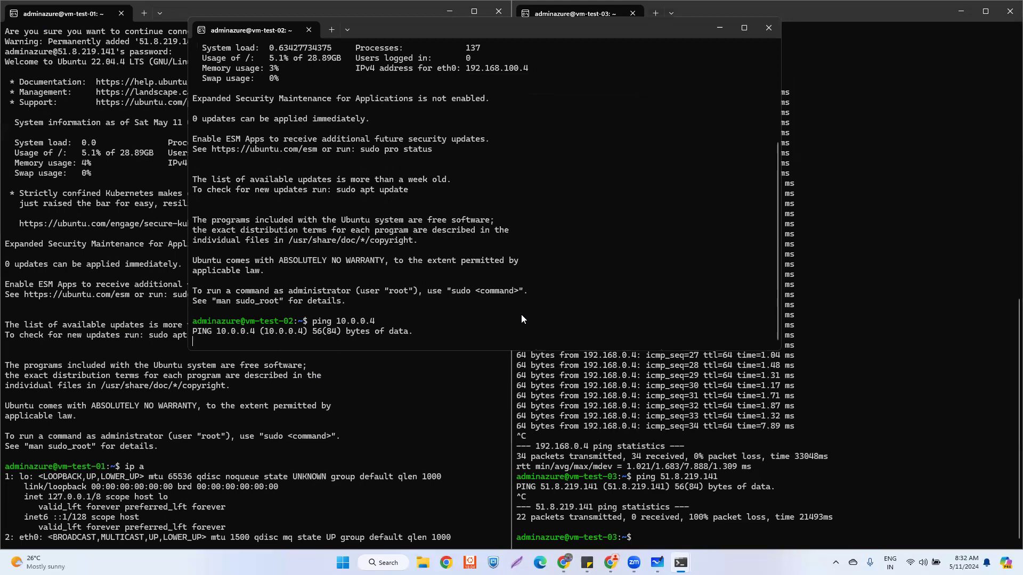
{"action": "key", "text": "ctrl+c"}
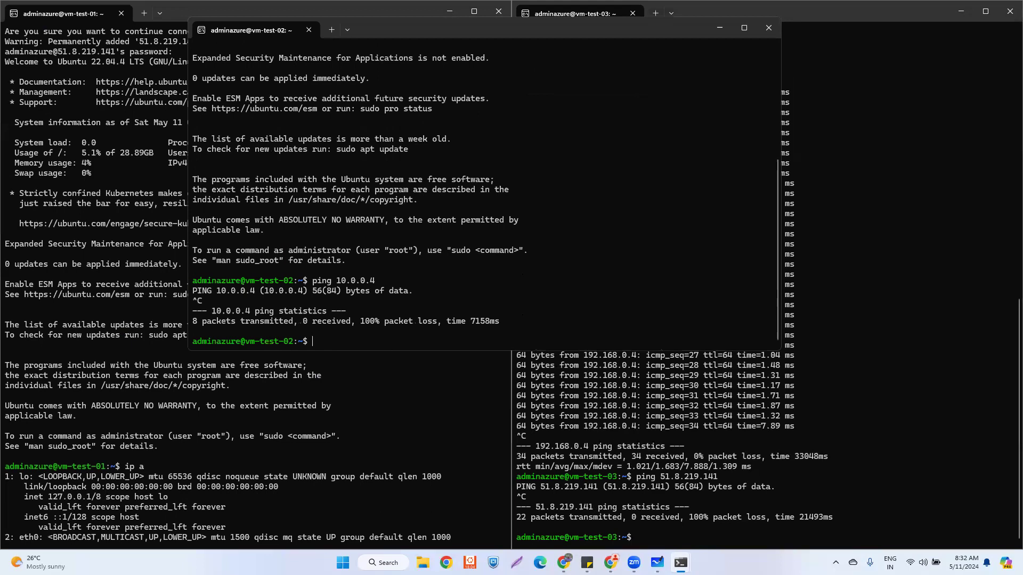
- Ping 192.168.0.4 from vm-test-02, then highlight both pings' 100% packet loss statistics
{"action": "type", "text": "ping 1"}
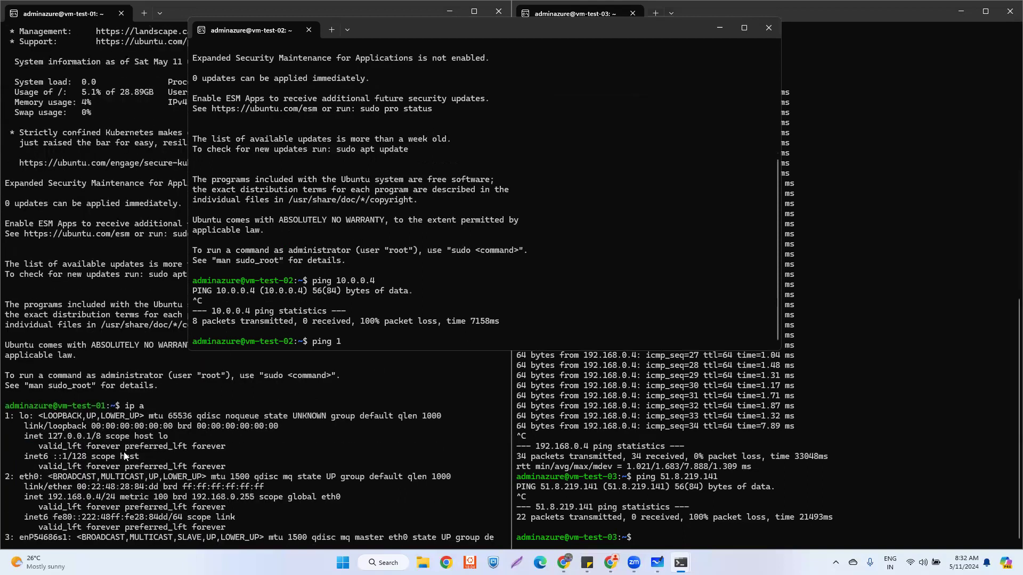
{"action": "type", "text": "92.168.0.4"}
{"action": "key", "text": "Return"}
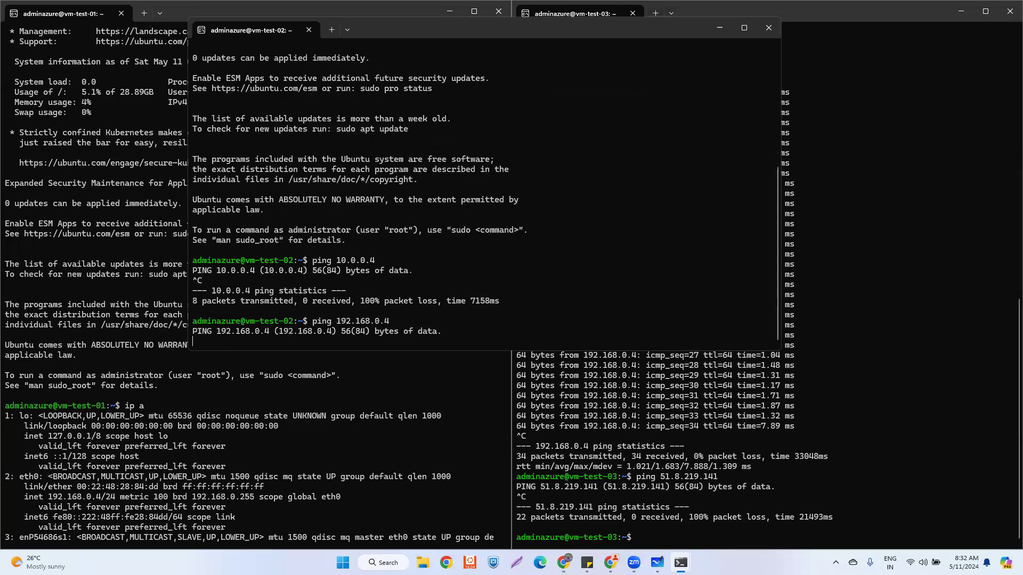
{"action": "key", "text": "ctrl+c"}
{"action": "left_click_drag", "start_coordinate": [216, 261], "coordinate": [192, 260]}
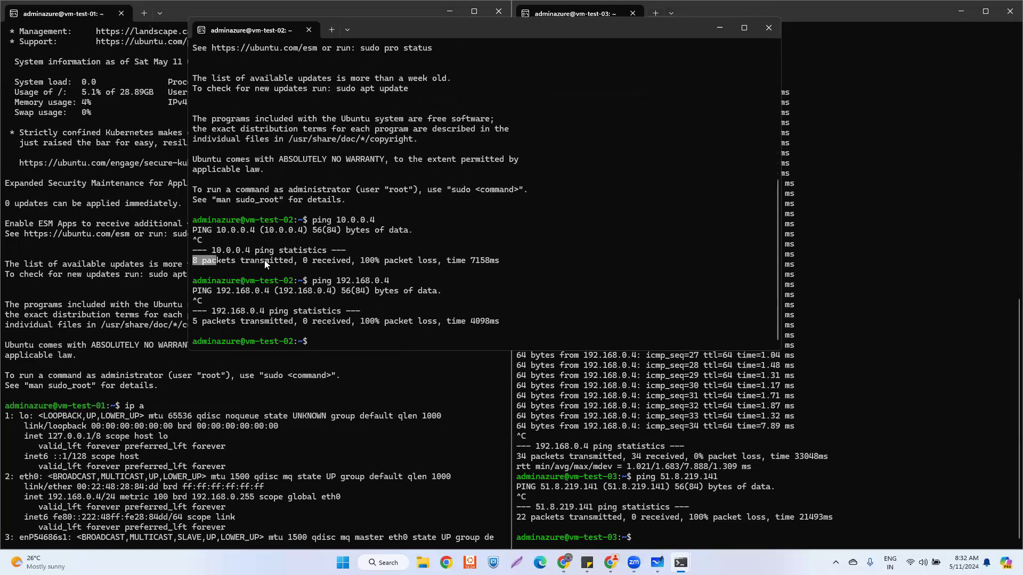
{"action": "left_click_drag", "start_coordinate": [362, 260], "coordinate": [437, 270]}
{"action": "left_click_drag", "start_coordinate": [195, 320], "coordinate": [392, 330]}
{"action": "left_click", "coordinate": [392, 329]}
- Return to the Azure portal and open vnet-test-02's Peerings page
{"action": "mouse_move", "coordinate": [611, 563]}
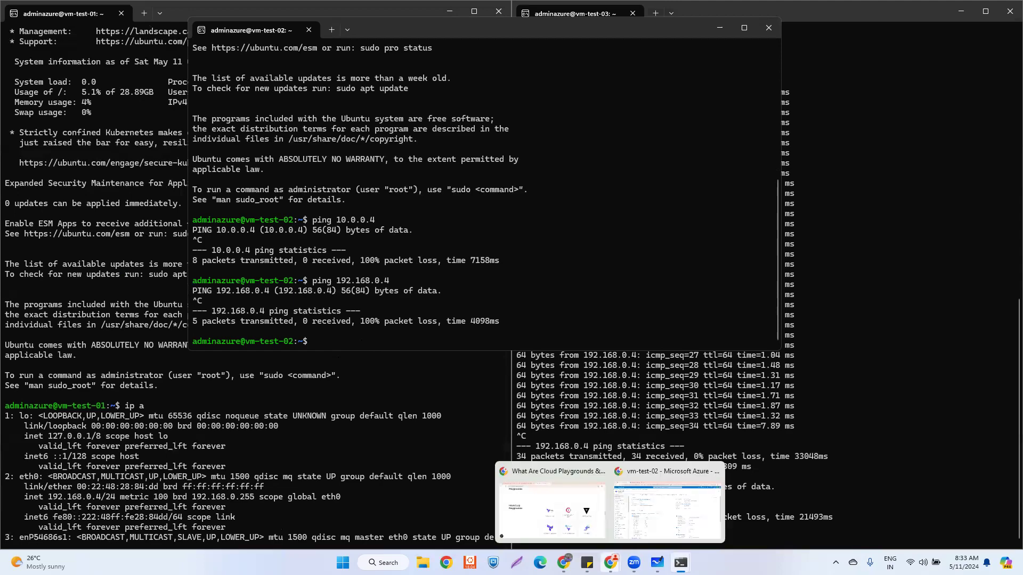
{"action": "left_click", "coordinate": [645, 506]}
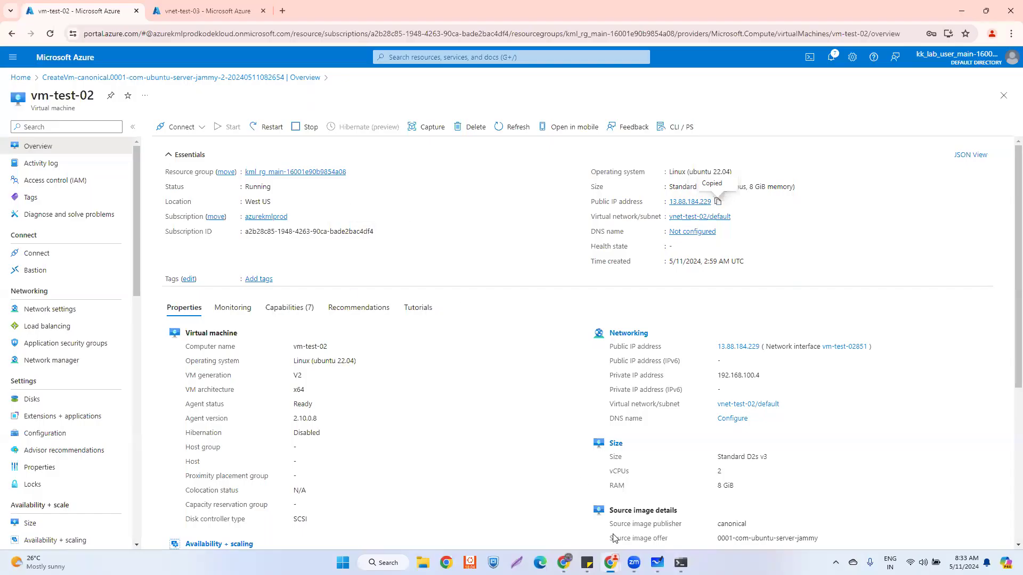
{"action": "mouse_move", "coordinate": [681, 563]}
{"action": "left_click", "coordinate": [589, 505]}
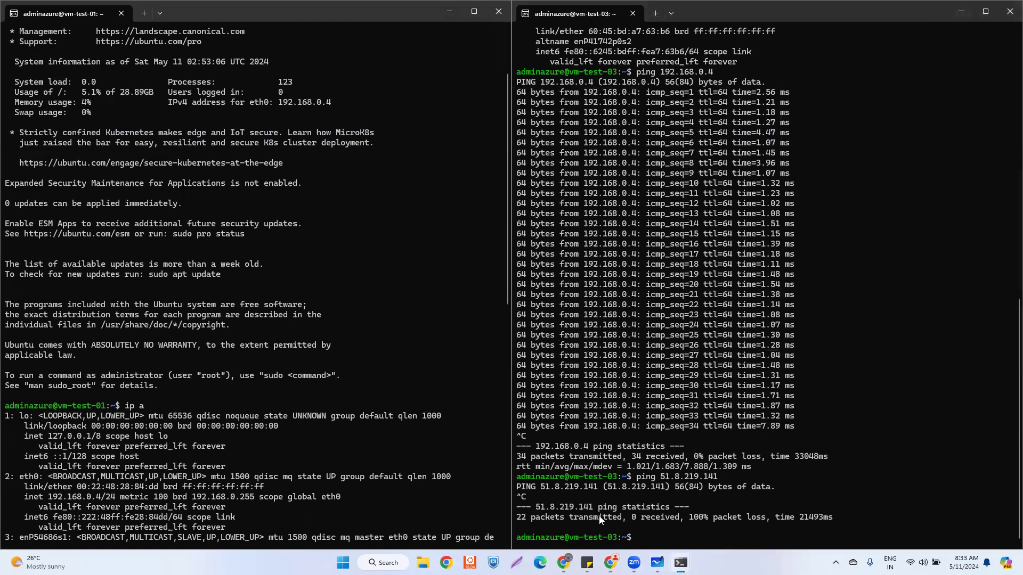
{"action": "mouse_move", "coordinate": [610, 563]}
{"action": "left_click", "coordinate": [626, 520]}
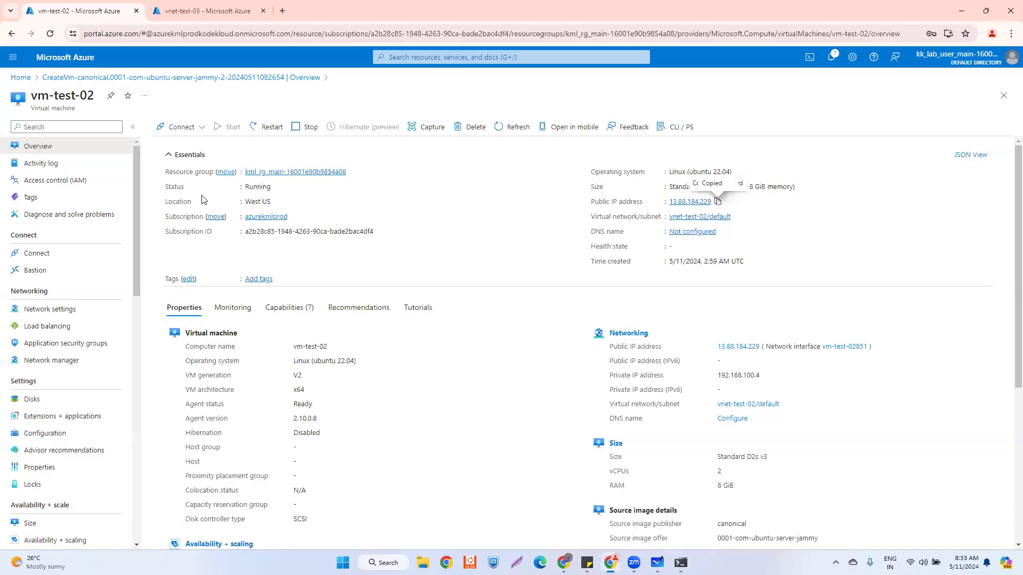
{"action": "left_click", "coordinate": [173, 16]}
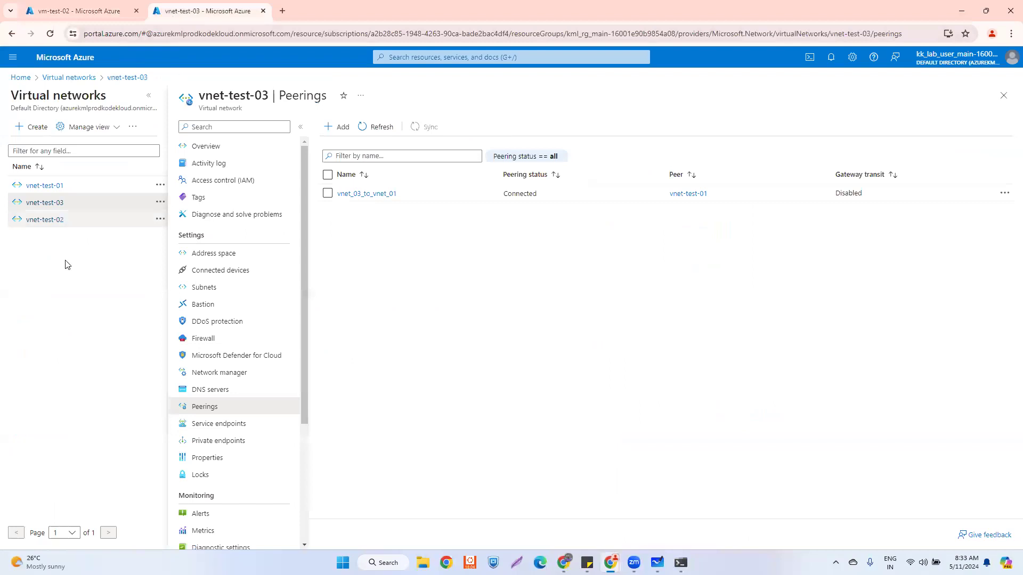
{"action": "left_click", "coordinate": [45, 220]}
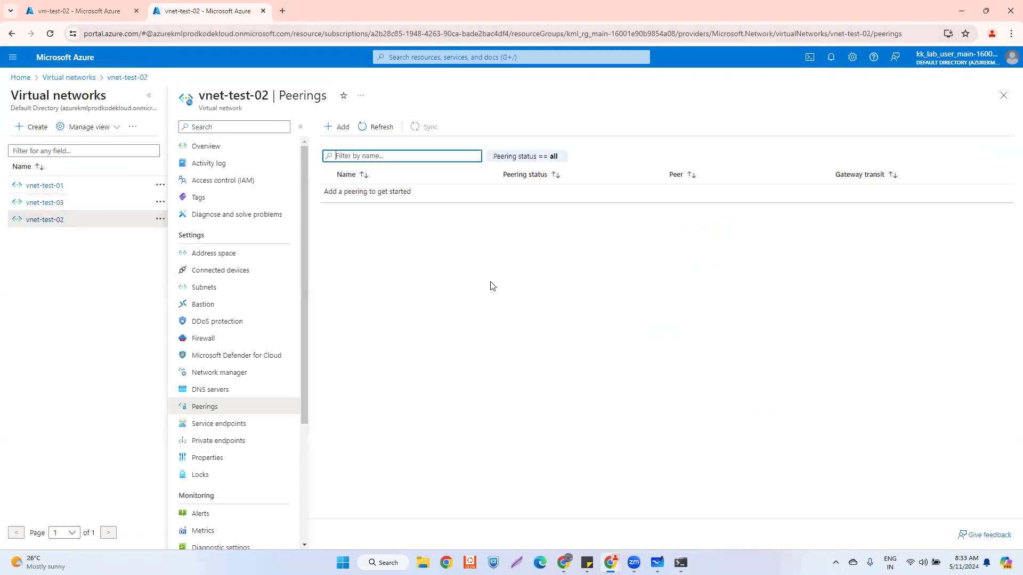
- Start a peering named vnet_02_to_vnet_03 with vnet-test-03 as the remote virtual network
{"action": "left_click", "coordinate": [342, 128]}
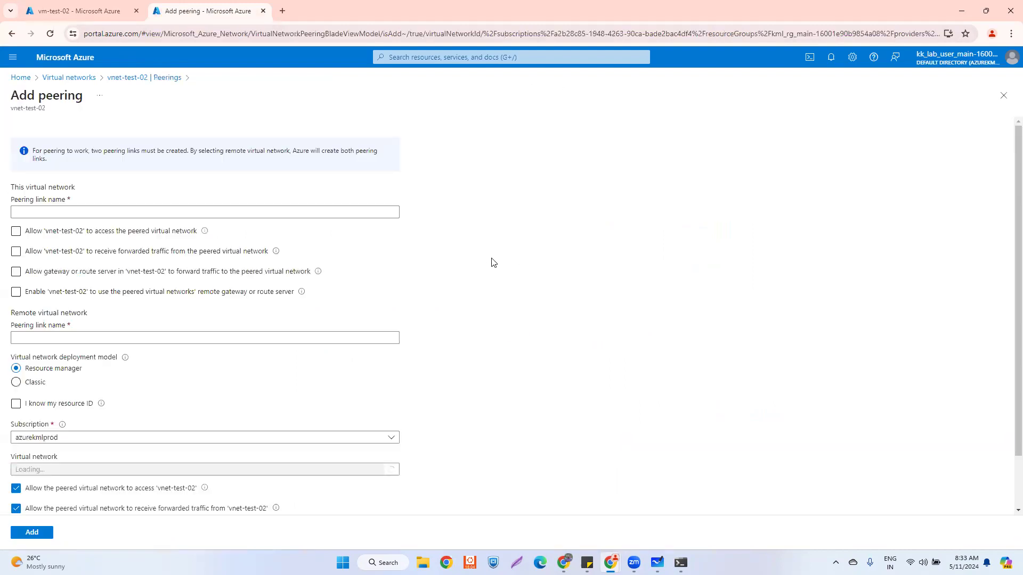
{"action": "type", "text": "vnet"}
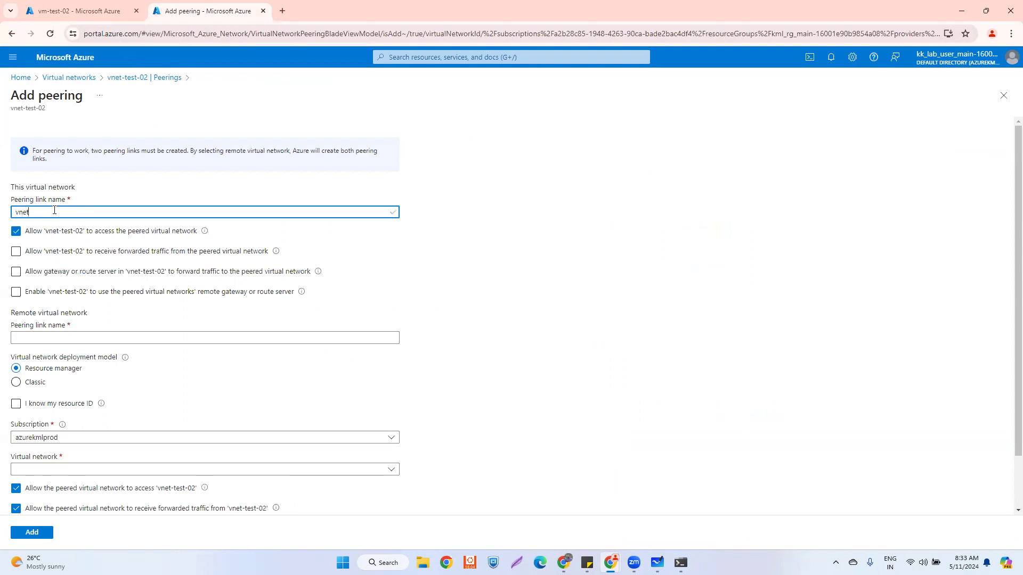
{"action": "type", "text": "_02_to_vnet_03"}
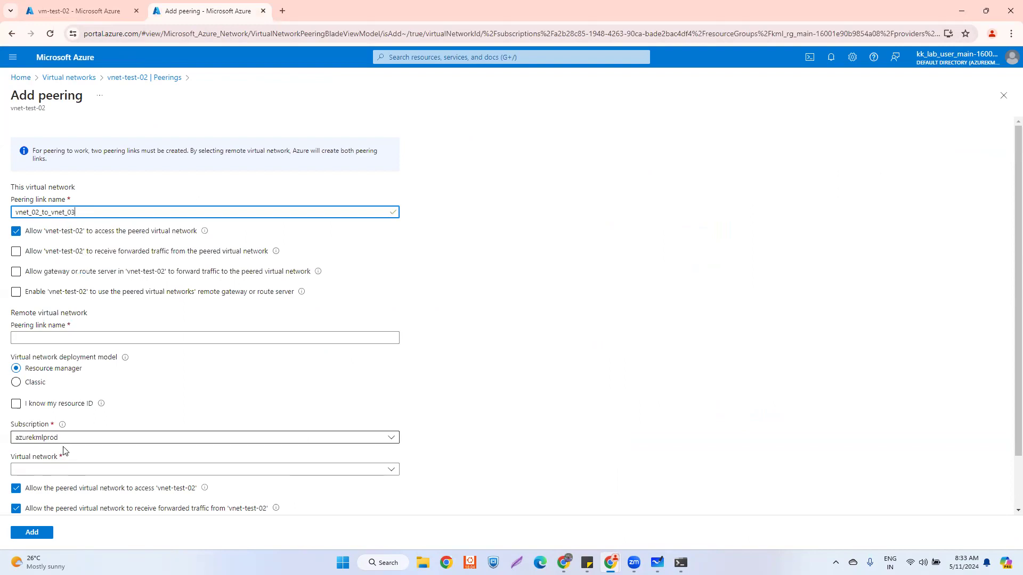
{"action": "scroll", "coordinate": [61, 450], "scroll_direction": "down", "scroll_amount": 1}
{"action": "left_click", "coordinate": [79, 416]}
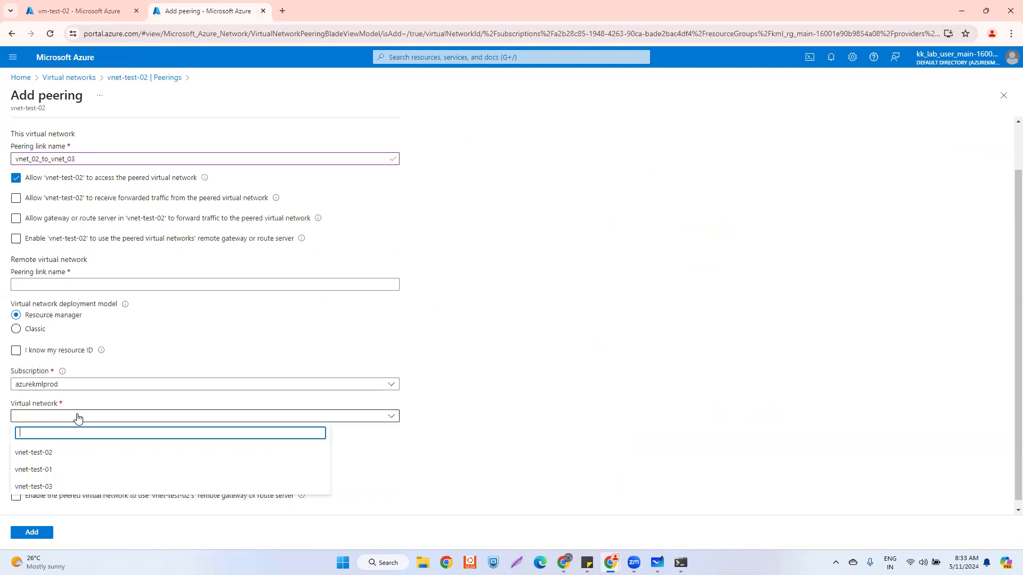
{"action": "left_click", "coordinate": [72, 487]}
- Name the remote link vnet_03_to_vnet_02, add the peering, and refresh vnet-test-03's peerings list
{"action": "left_click", "coordinate": [38, 282]}
{"action": "left_click_drag", "start_coordinate": [77, 159], "coordinate": [15, 159]}
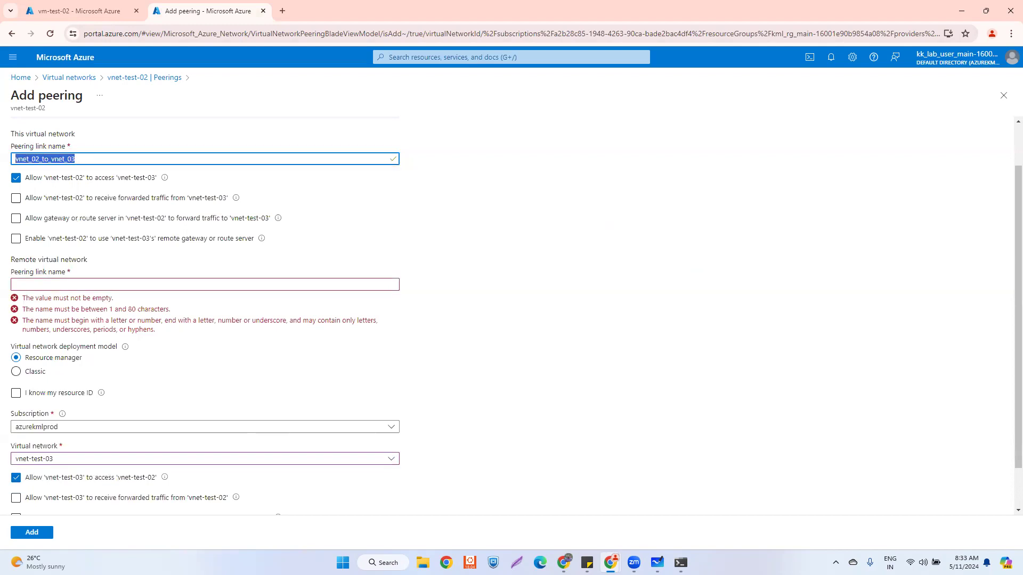
{"action": "left_click", "coordinate": [53, 285]}
{"action": "key", "text": "ctrl+v"}
{"action": "left_click", "coordinate": [37, 283]}
{"action": "key", "text": "BackSpace"}
{"action": "type", "text": "3"}
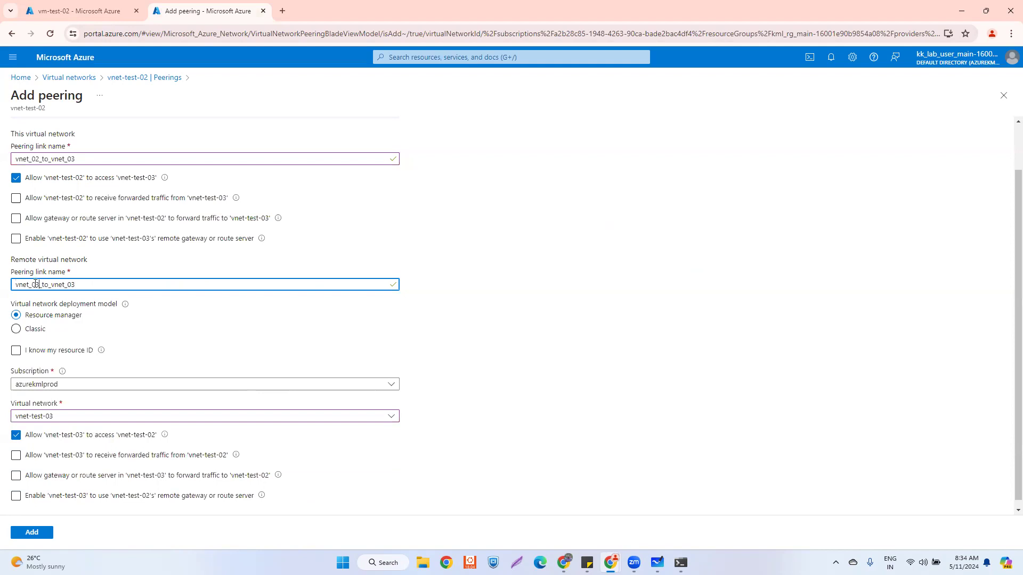
{"action": "left_click_drag", "start_coordinate": [75, 285], "coordinate": [68, 285]}
{"action": "type", "text": "02"}
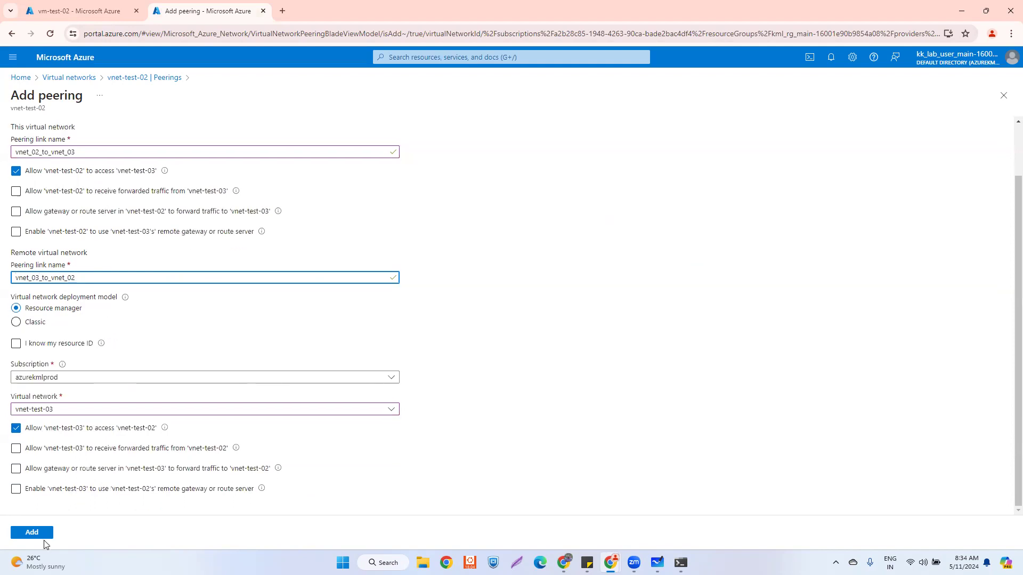
{"action": "left_click", "coordinate": [33, 533]}
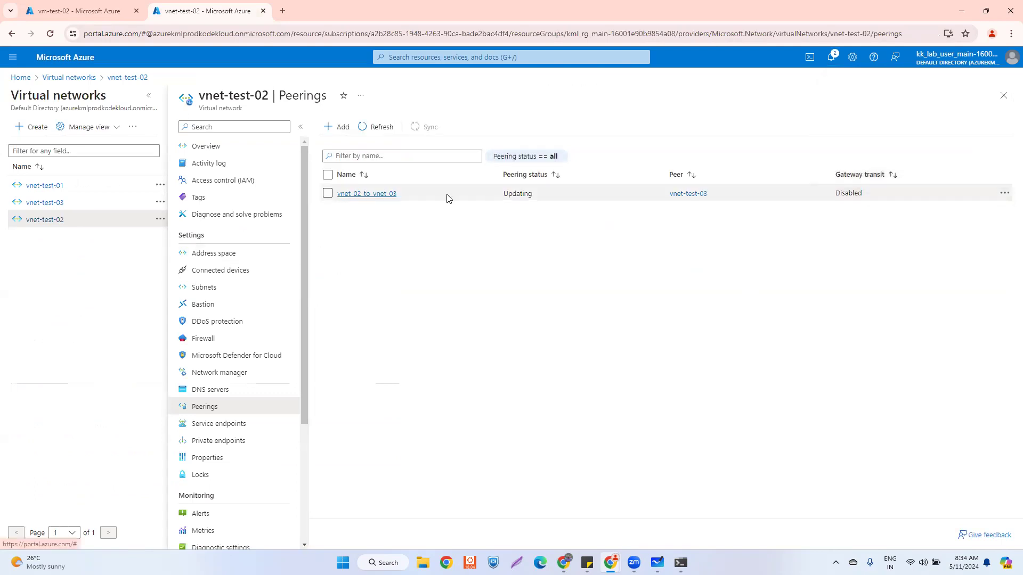
{"action": "left_click", "coordinate": [30, 206]}
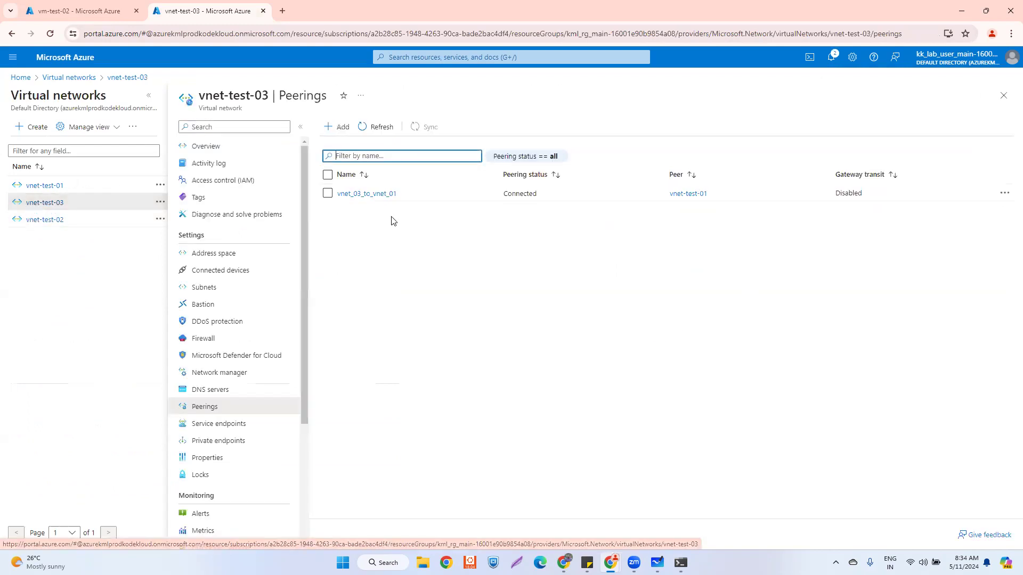
{"action": "left_click", "coordinate": [375, 128]}
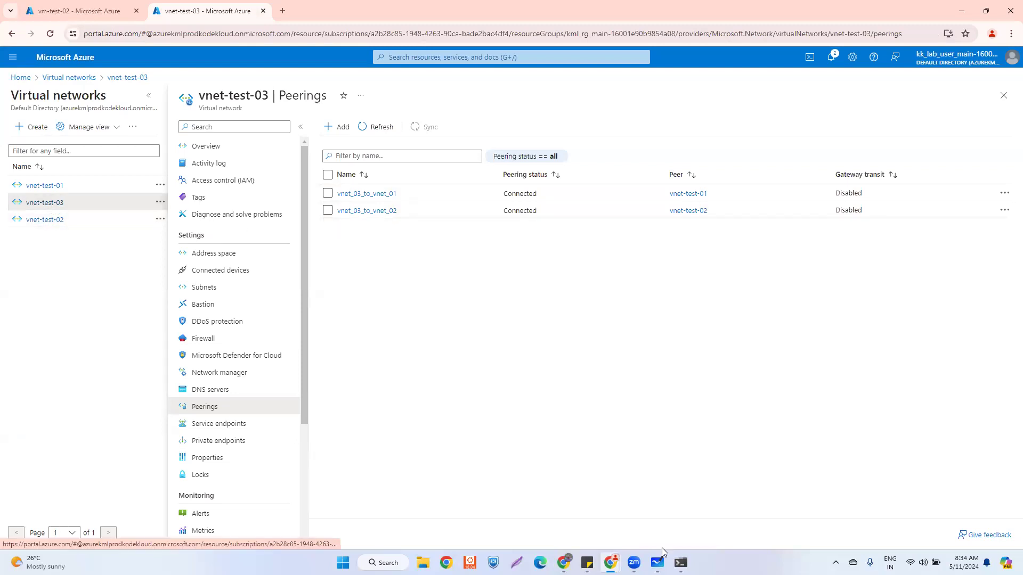
- Ping 10.0.0.4 again from vm-test-02 and stop it to show the statistics
{"action": "mouse_move", "coordinate": [681, 563]}
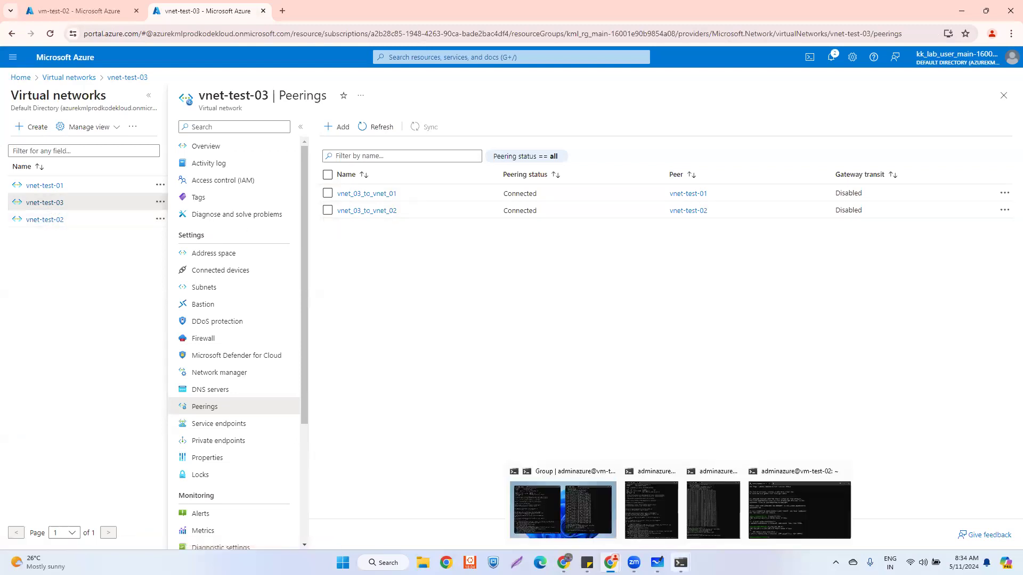
{"action": "left_click", "coordinate": [650, 512]}
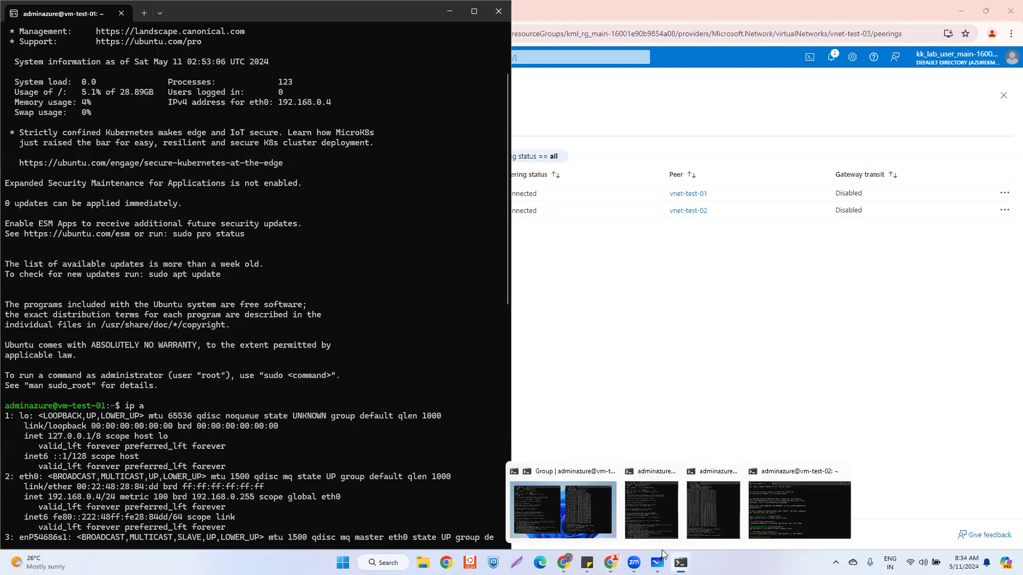
{"action": "left_click", "coordinate": [588, 515]}
{"action": "mouse_move", "coordinate": [672, 554]}
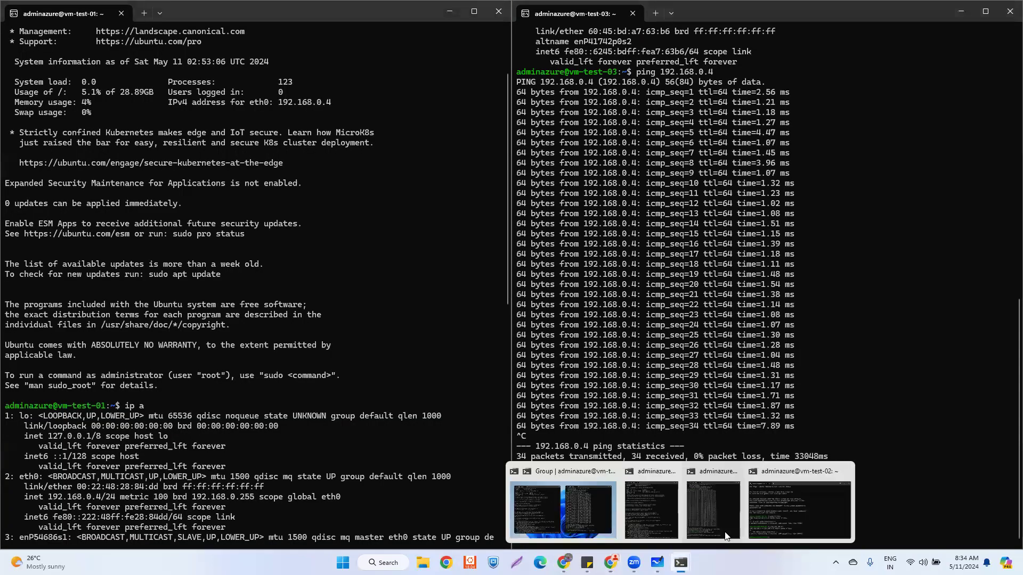
{"action": "left_click", "coordinate": [804, 519]}
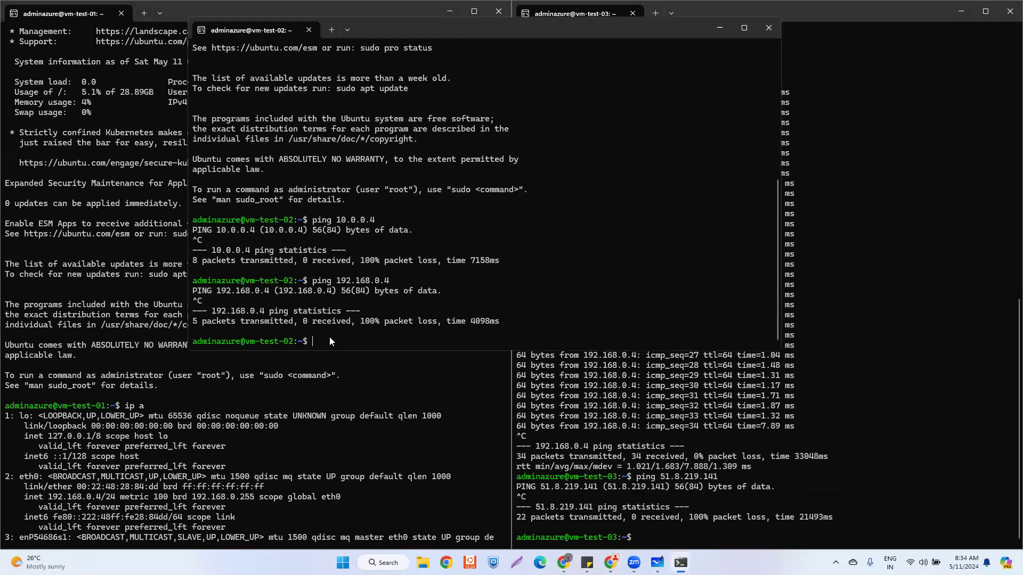
{"action": "key", "text": "Up"}
{"action": "key", "text": "Up"}
{"action": "key", "text": "Return"}
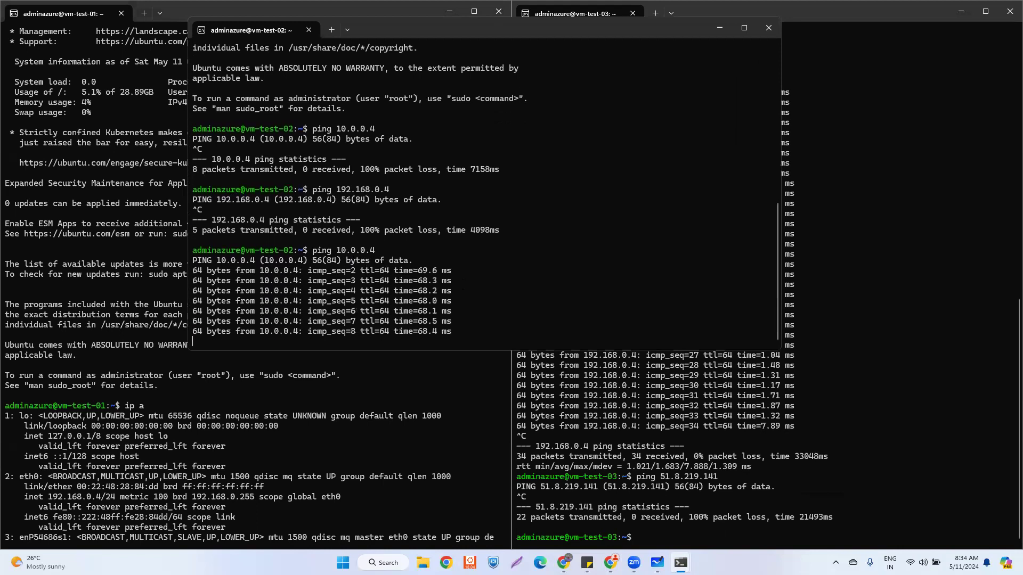
{"action": "key", "text": "ctrl+c"}
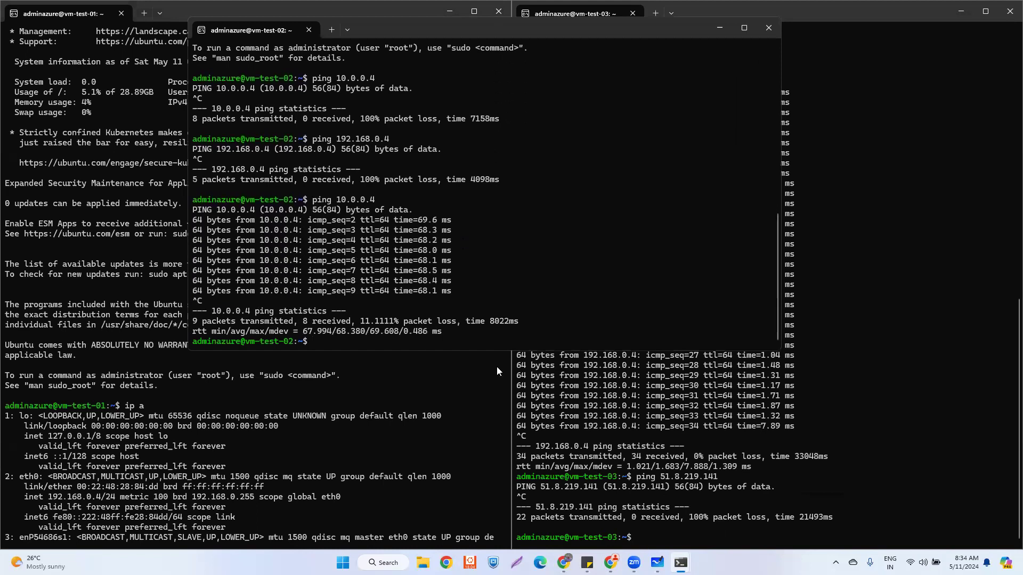
- Find vm-test-02's address 192.168.100.4 with ip a and ping it successfully from vm-test-03
{"action": "type", "text": "ip a"}
{"action": "key", "text": "Return"}
{"action": "left_click_drag", "start_coordinate": [237, 250], "coordinate": [296, 255]}
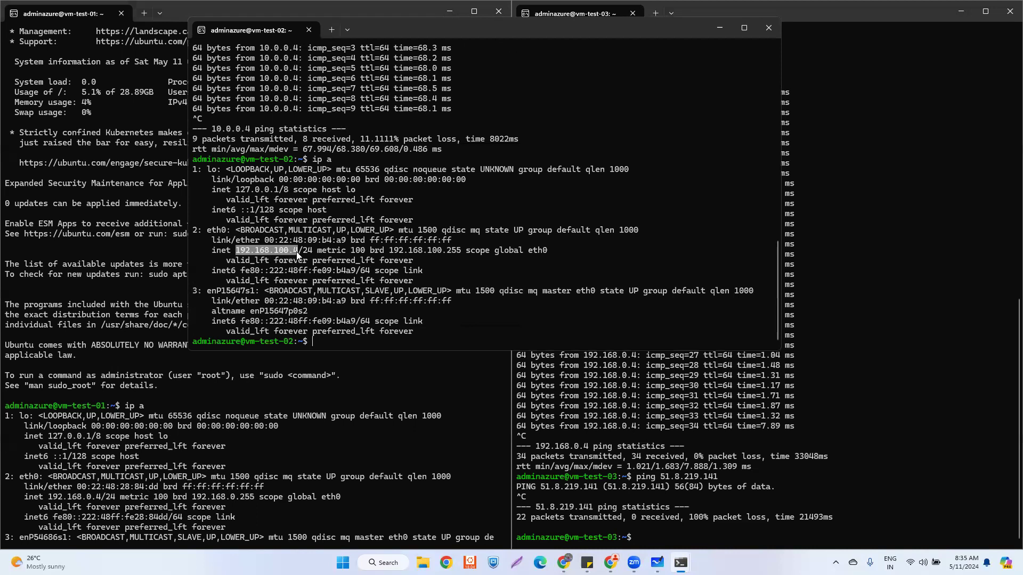
{"action": "left_click", "coordinate": [650, 536]}
{"action": "type", "text": "ping "}
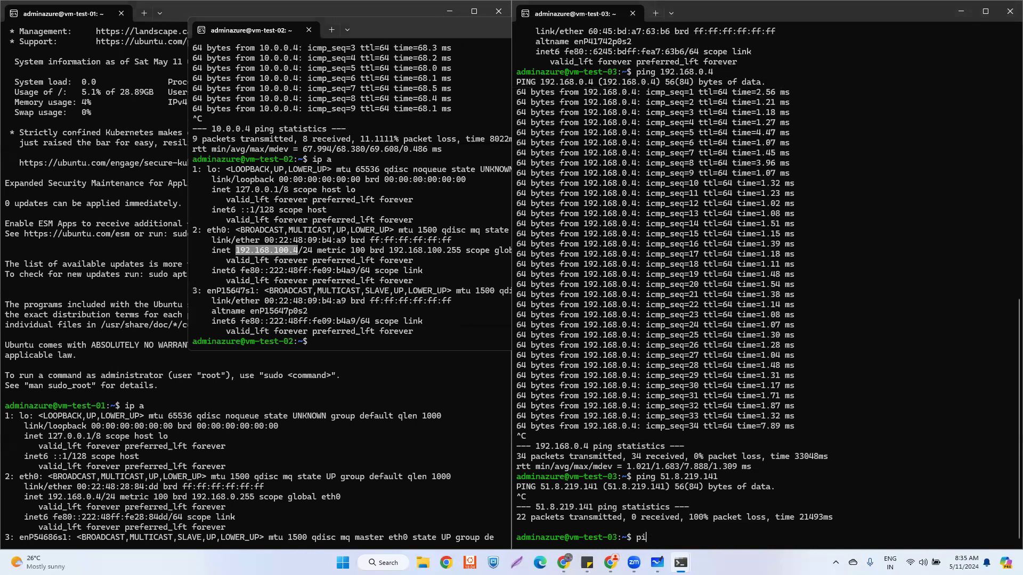
{"action": "type", "text": "192.168.100.4"}
{"action": "key", "text": "Return"}
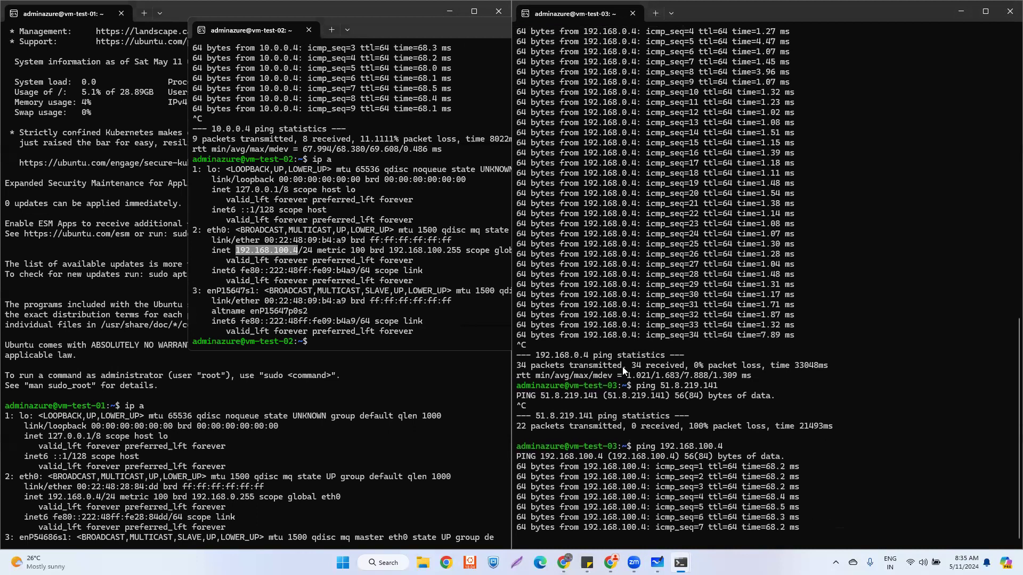
{"action": "key", "text": "ctrl+c"}
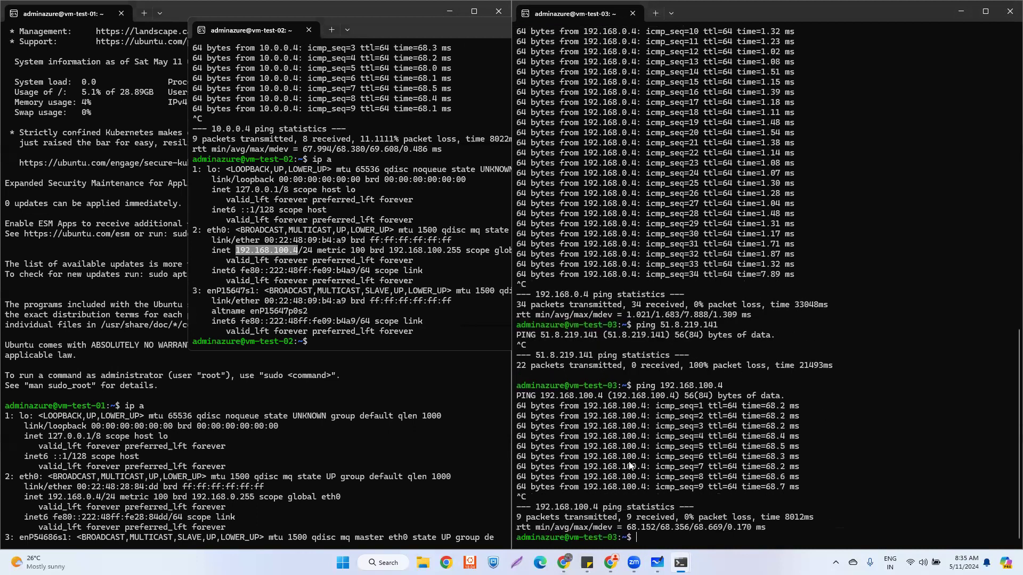
{"action": "scroll", "coordinate": [299, 457], "scroll_direction": "down", "scroll_amount": 17}
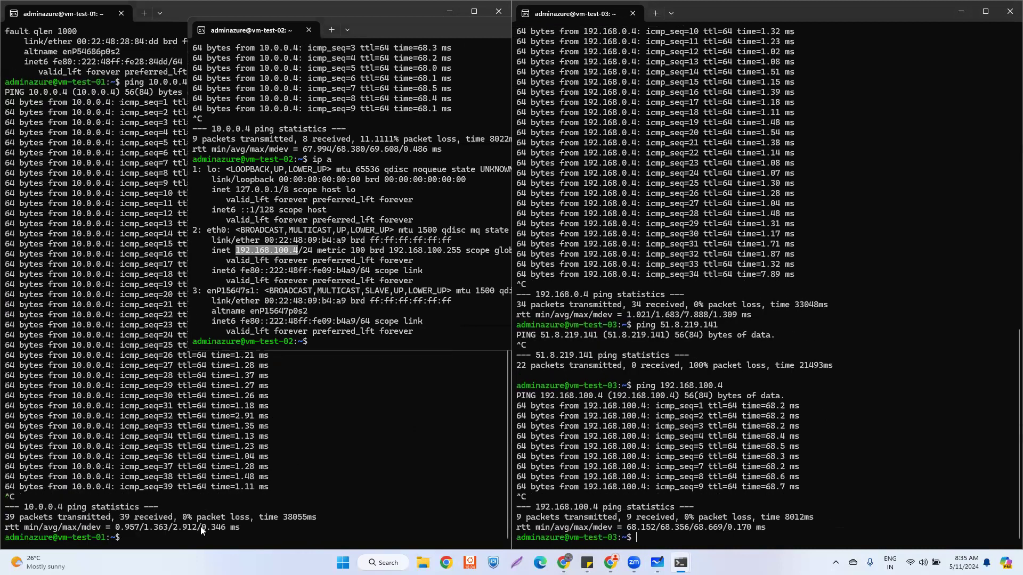
{"action": "left_click", "coordinate": [137, 543]}
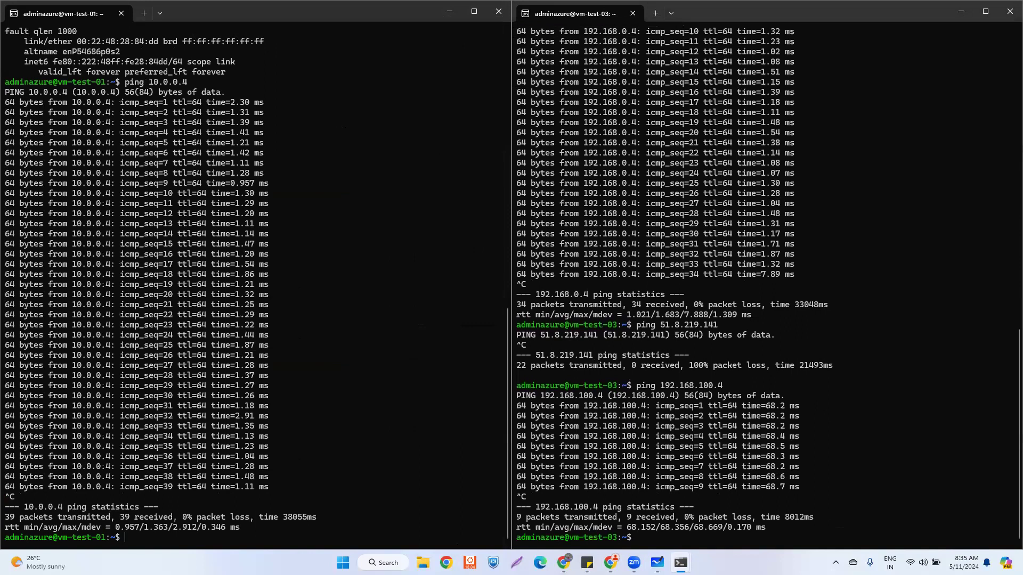
- Review the terminal output, then switch back to vnet-test-03's peerings page
{"action": "scroll", "coordinate": [202, 379], "scroll_direction": "up", "scroll_amount": 5}
{"action": "scroll", "coordinate": [160, 533], "scroll_direction": "down", "scroll_amount": 5}
{"action": "scroll", "coordinate": [257, 320], "scroll_direction": "up", "scroll_amount": 14}
{"action": "scroll", "coordinate": [257, 318], "scroll_direction": "down", "scroll_amount": 14}
{"action": "mouse_move", "coordinate": [611, 563]}
{"action": "left_click", "coordinate": [652, 500]}
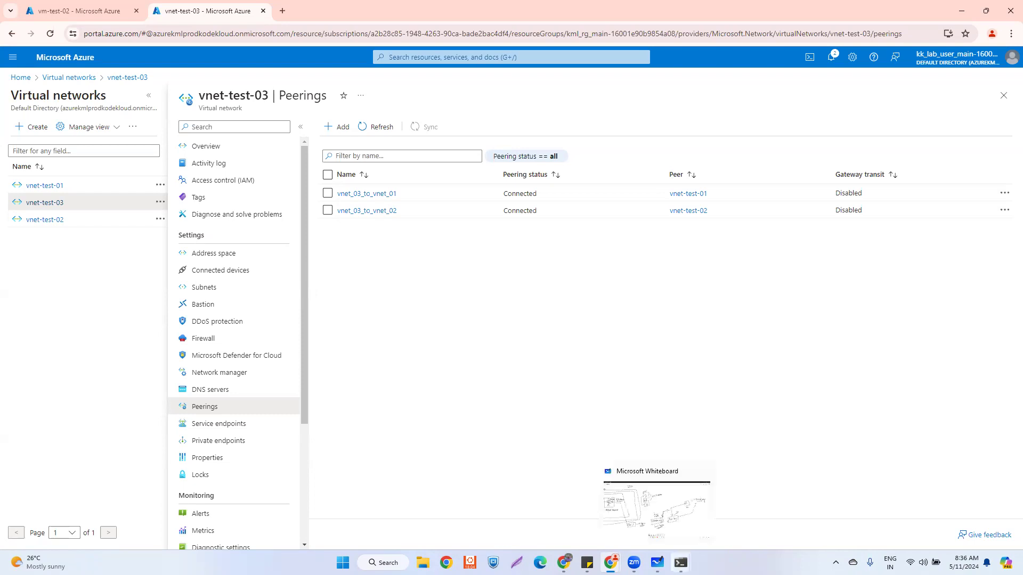
- Close the vm-test-01 and vm-test-03 terminal windows and go to the Azure Home page
{"action": "mouse_move", "coordinate": [680, 563]}
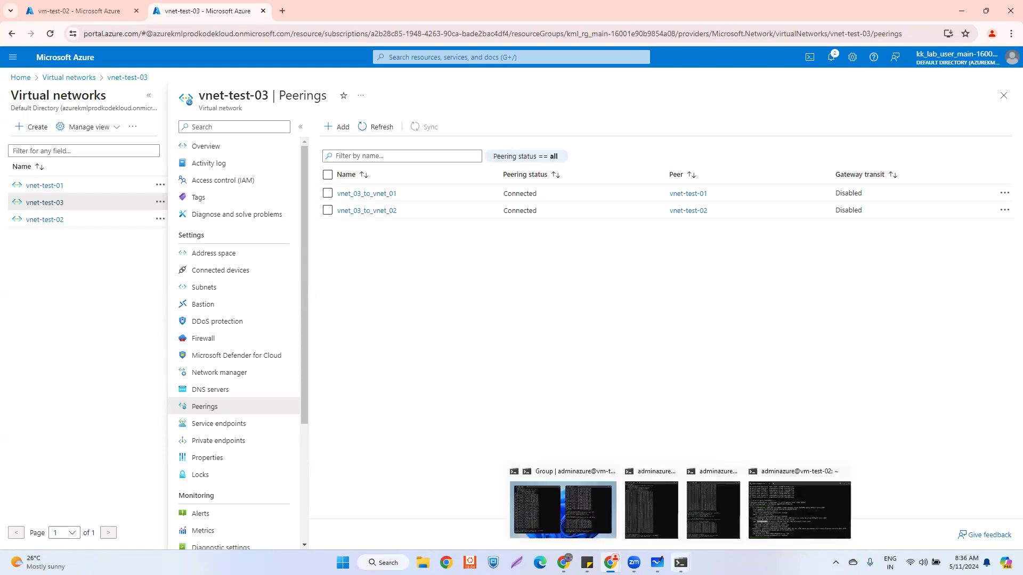
{"action": "left_click", "coordinate": [577, 514]}
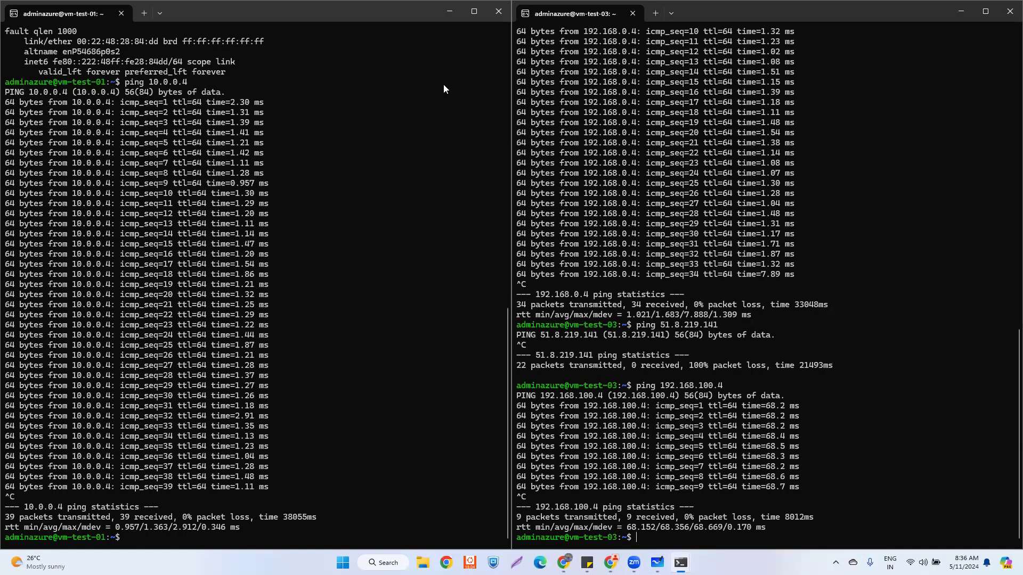
{"action": "left_click", "coordinate": [495, 21]}
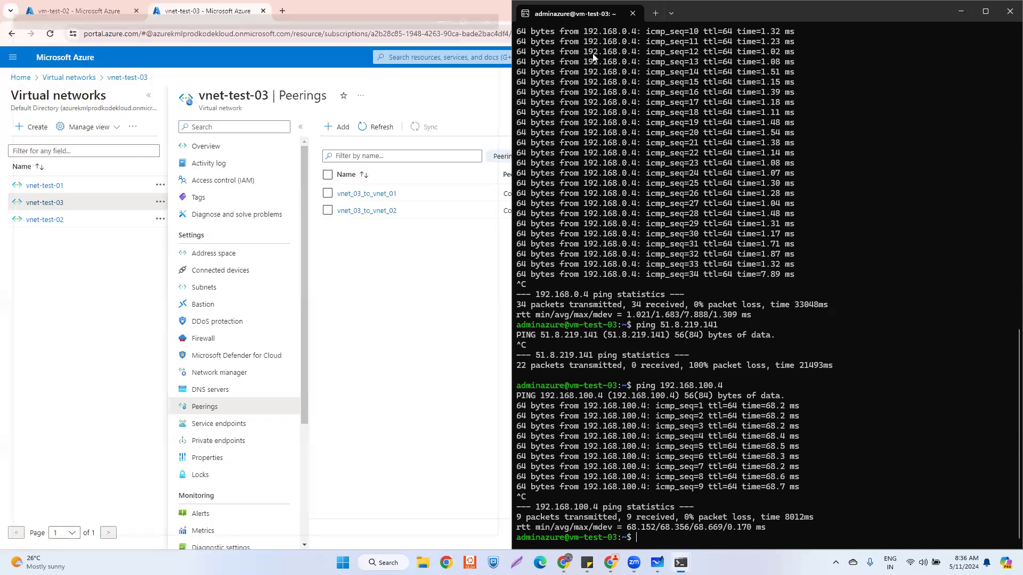
{"action": "left_click", "coordinate": [1010, 11]}
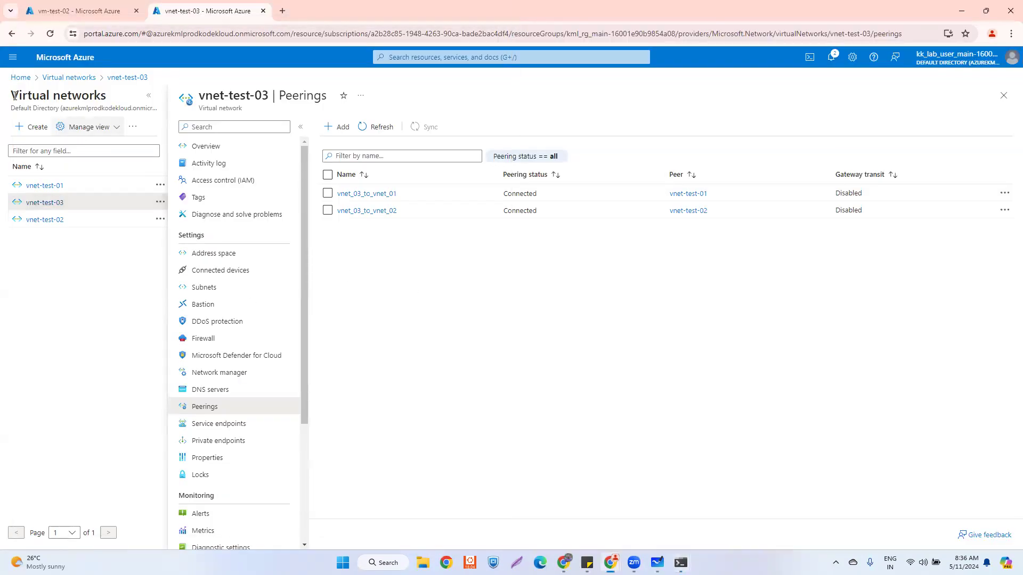
{"action": "left_click", "coordinate": [20, 77]}
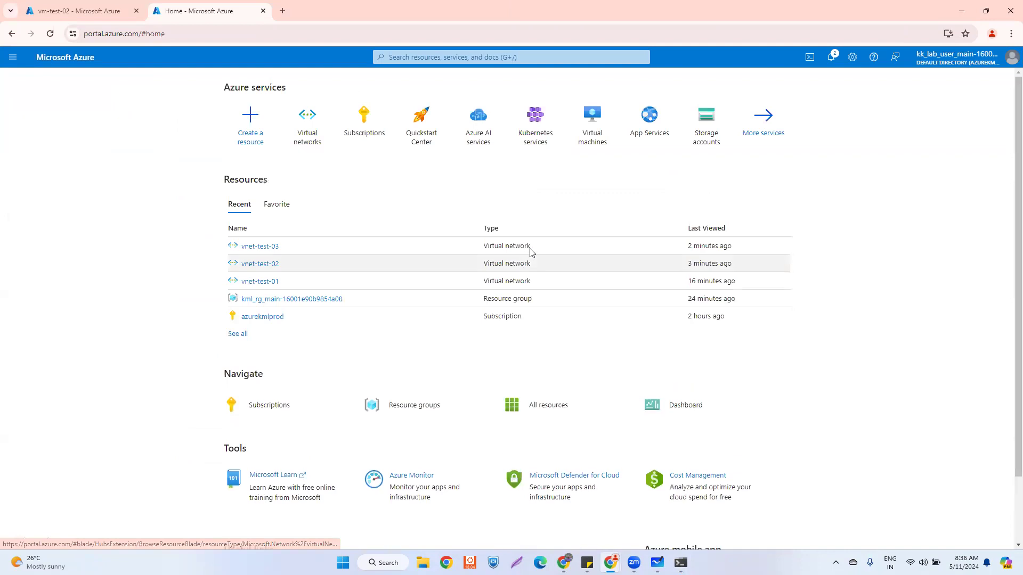